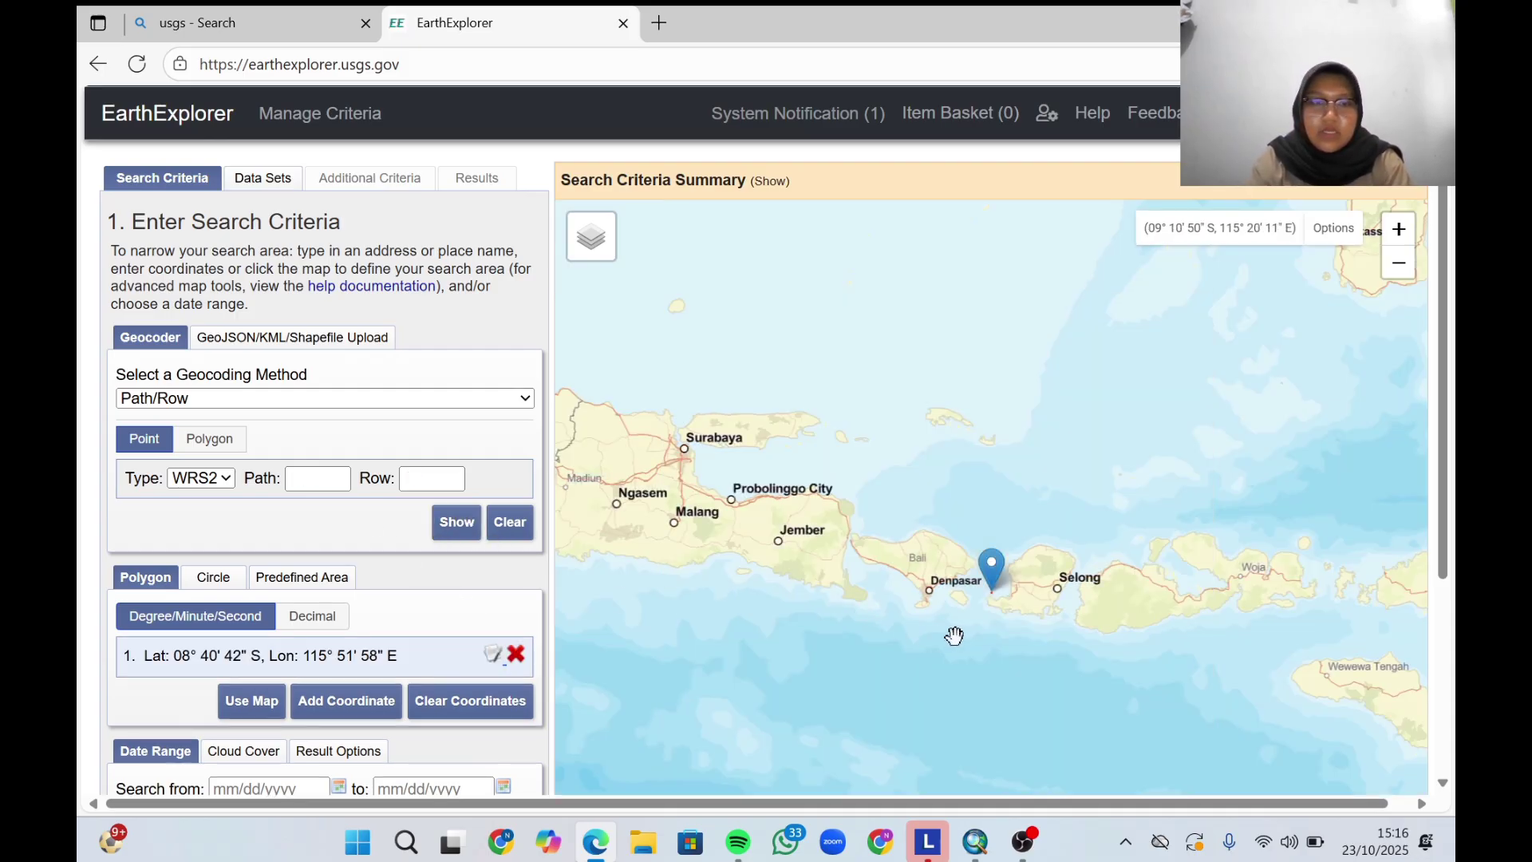
Remove the existing search coordinate and place a new one on Nusa Penida island on the map.
scroll(957, 635, "up", 2)
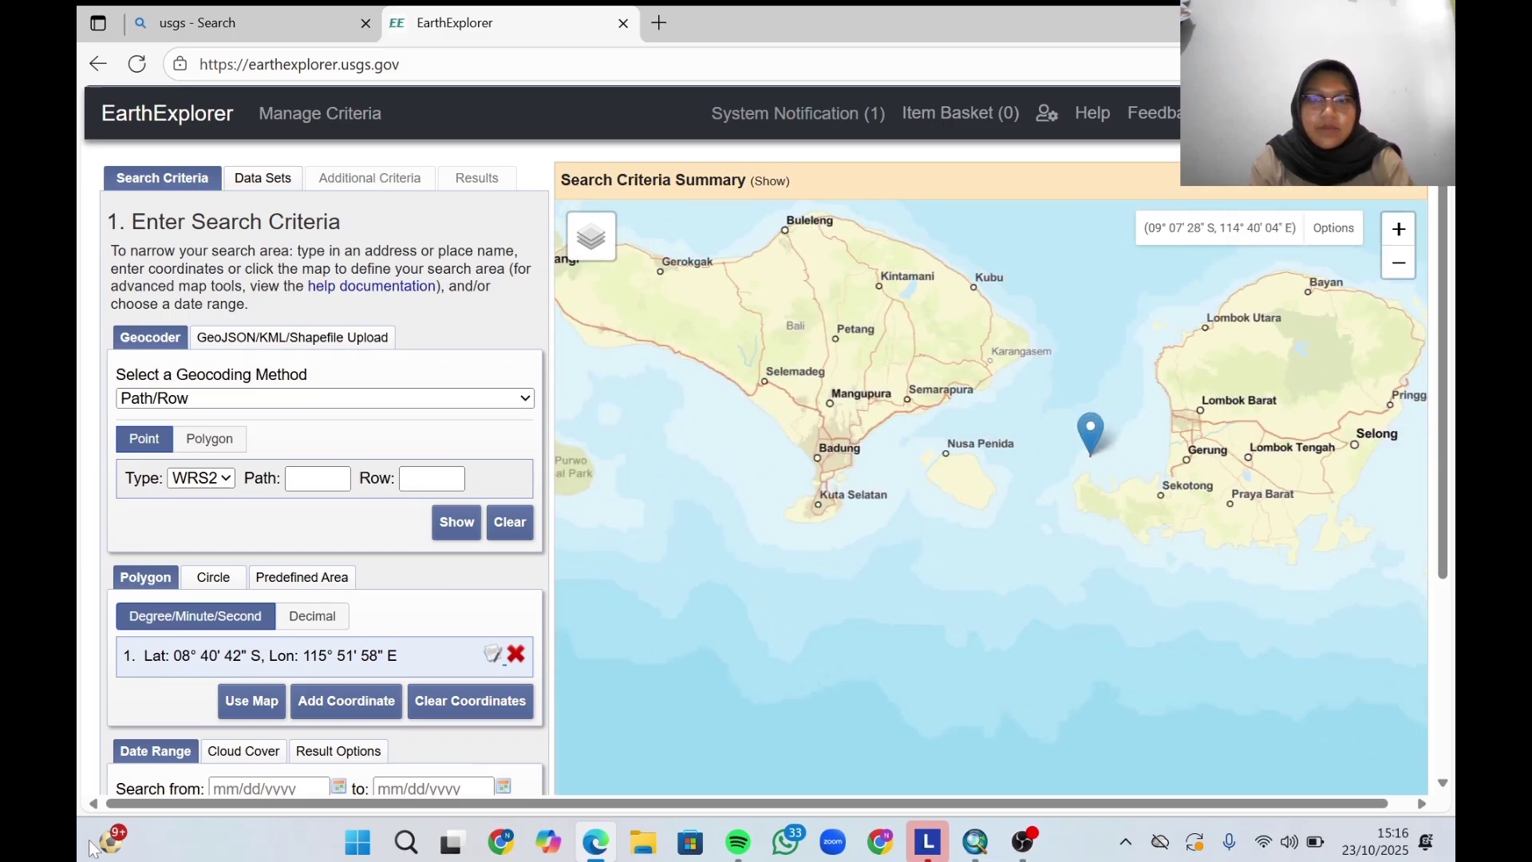
left_click(517, 654)
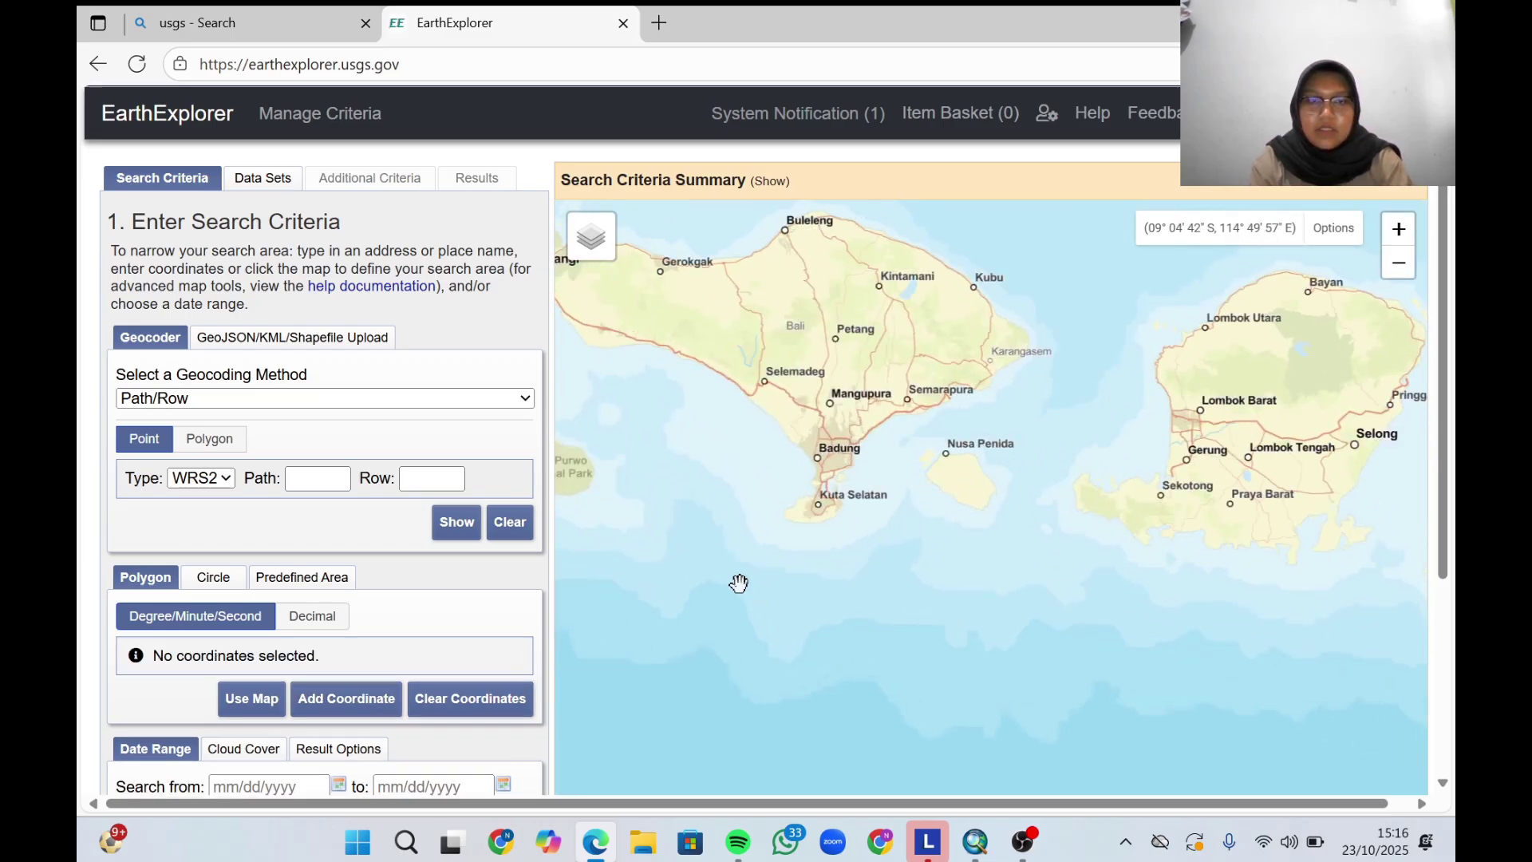
left_click(966, 482)
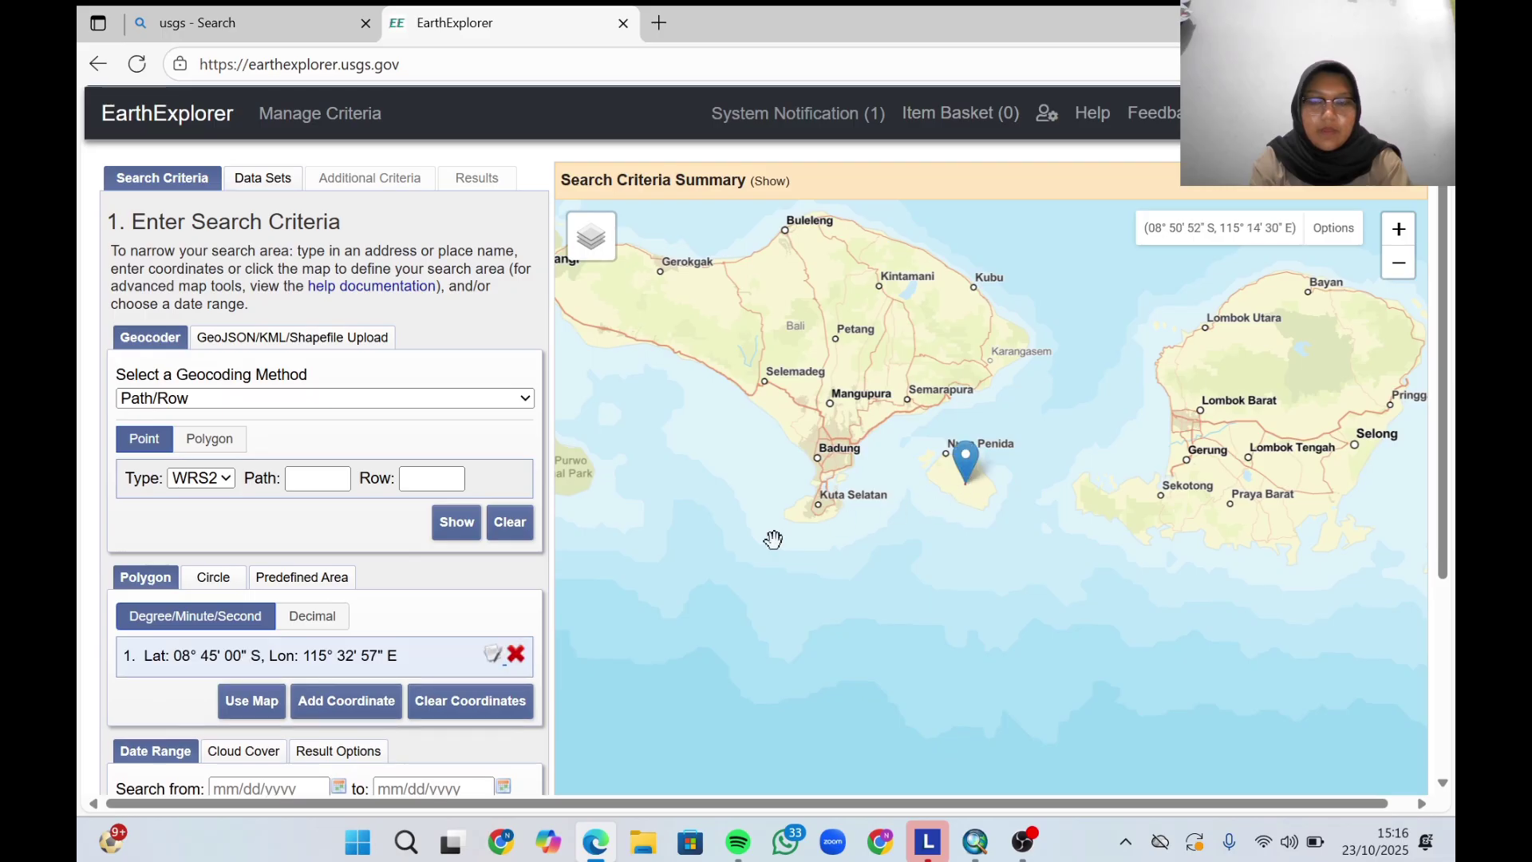
Set the search dates from 06/06/2021 to 07/06/2021 and limit the cloud cover range to 0%–18%.
scroll(364, 620, "down", 4)
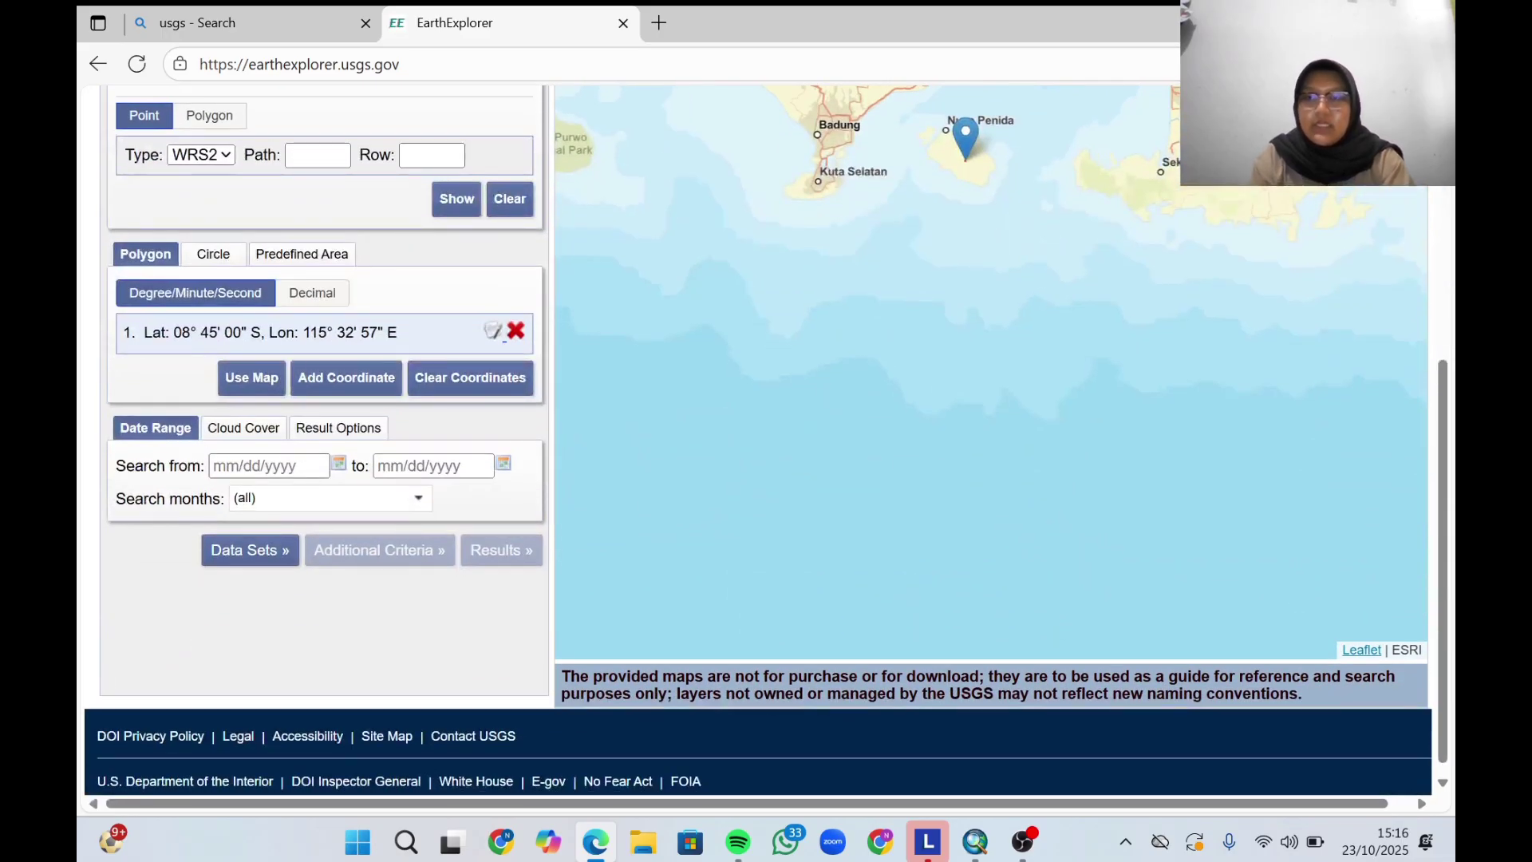
left_click(263, 466)
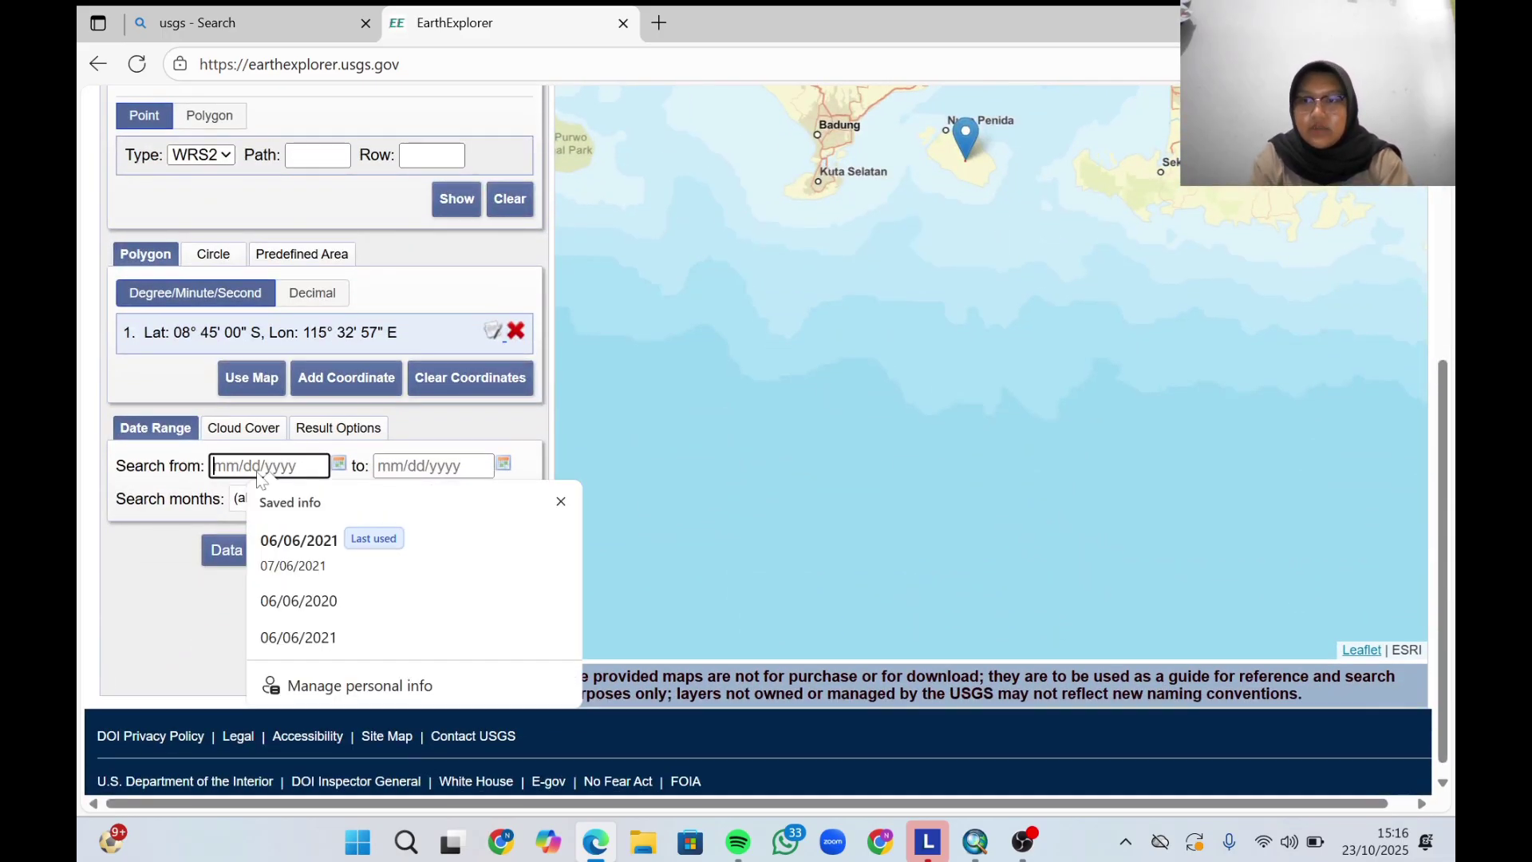
left_click(302, 553)
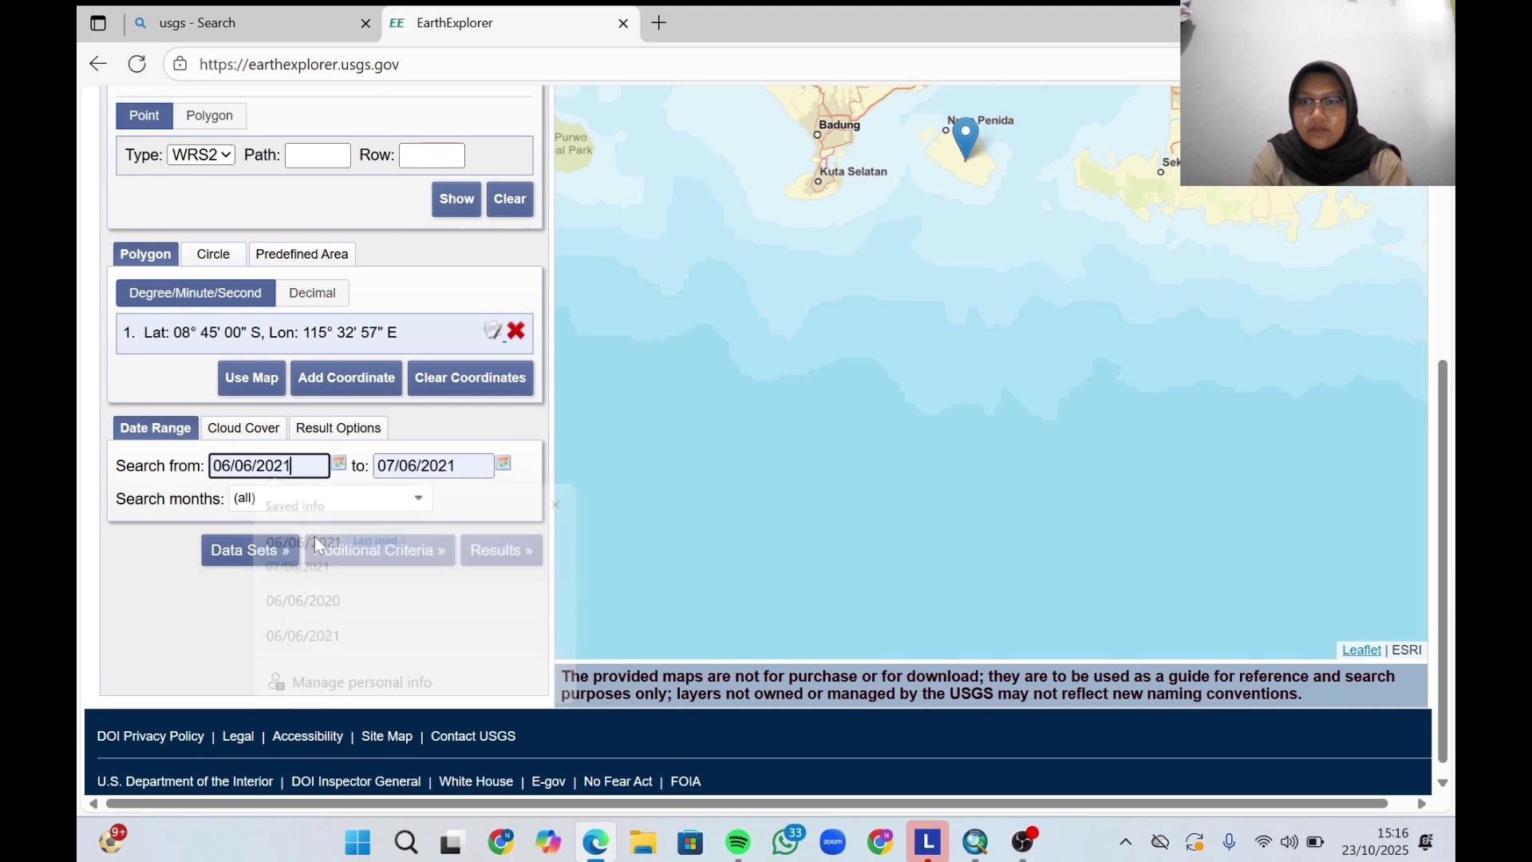
left_click(260, 437)
left_click_drag(511, 479, 197, 501)
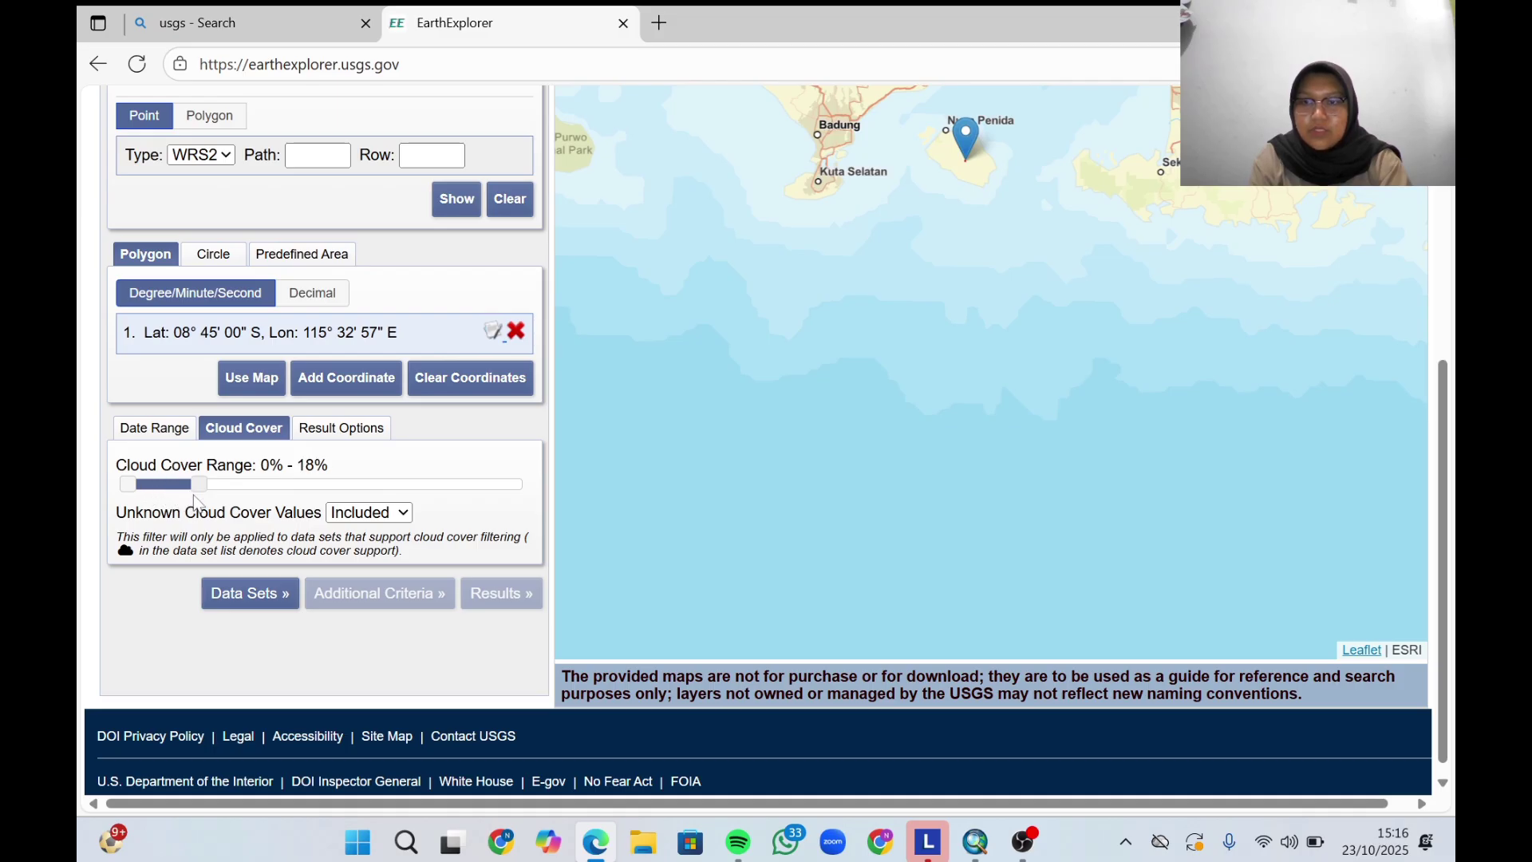
Choose the Landsat 8-9 OLI/TIRS C2 L1 data set from Landsat Collection 2 Level-1 and show the search results.
left_click(266, 608)
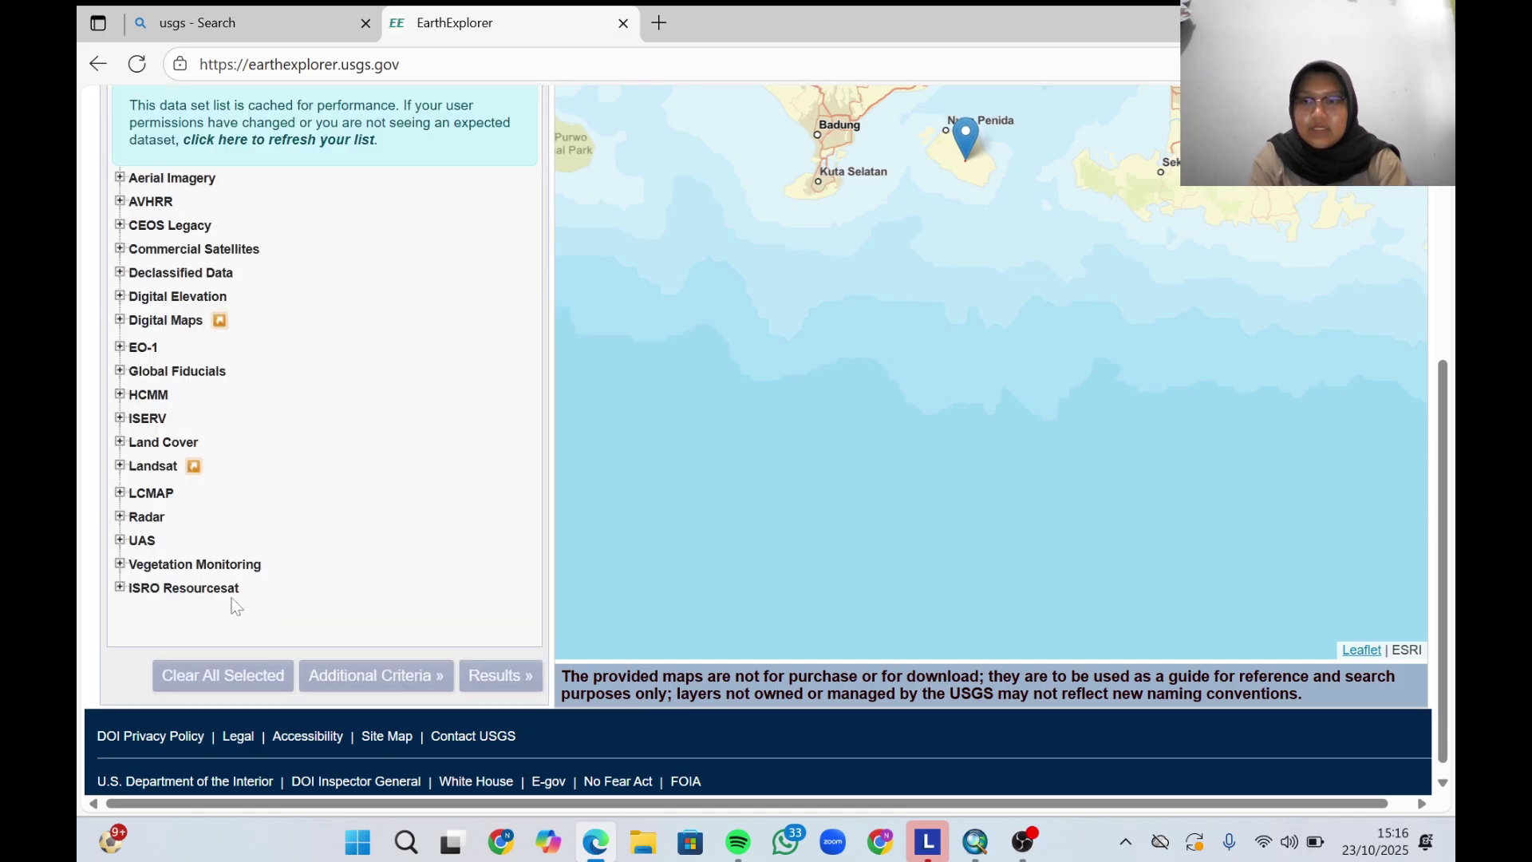
left_click(120, 466)
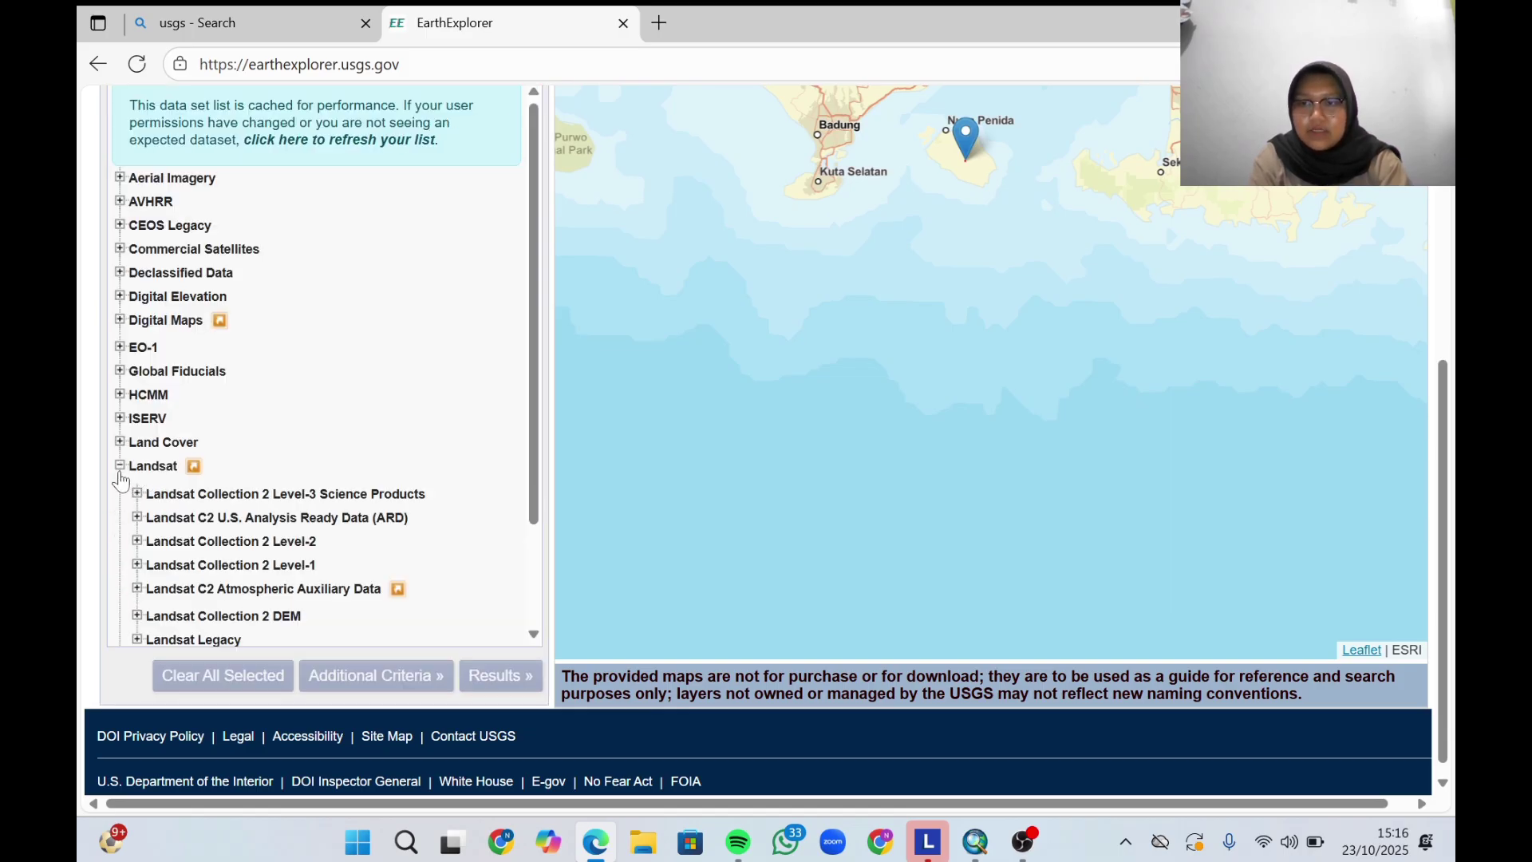
left_click(137, 565)
scroll(205, 573, "down", 1)
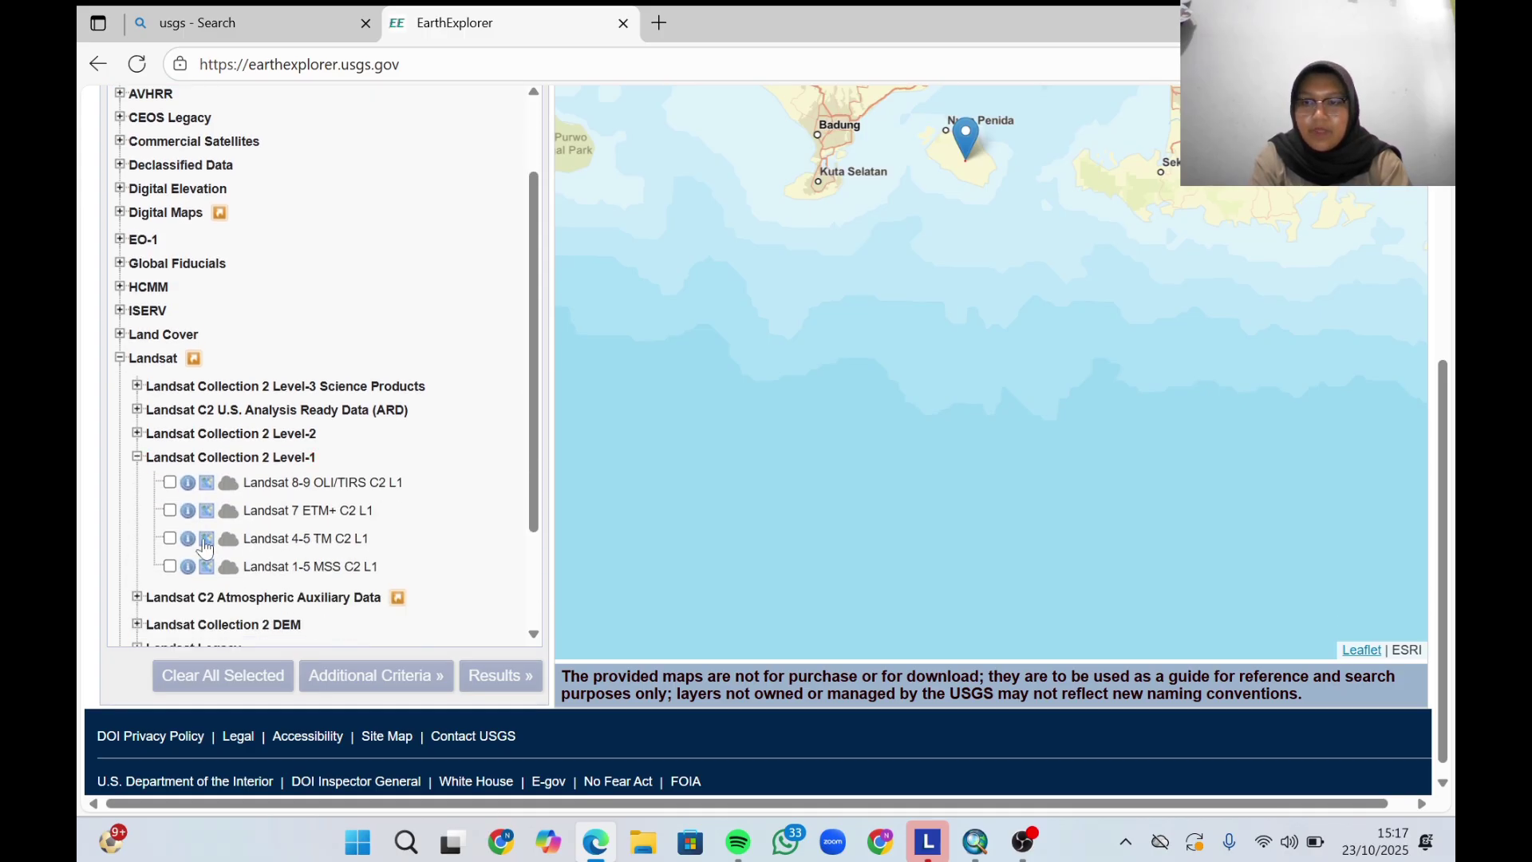
left_click(171, 484)
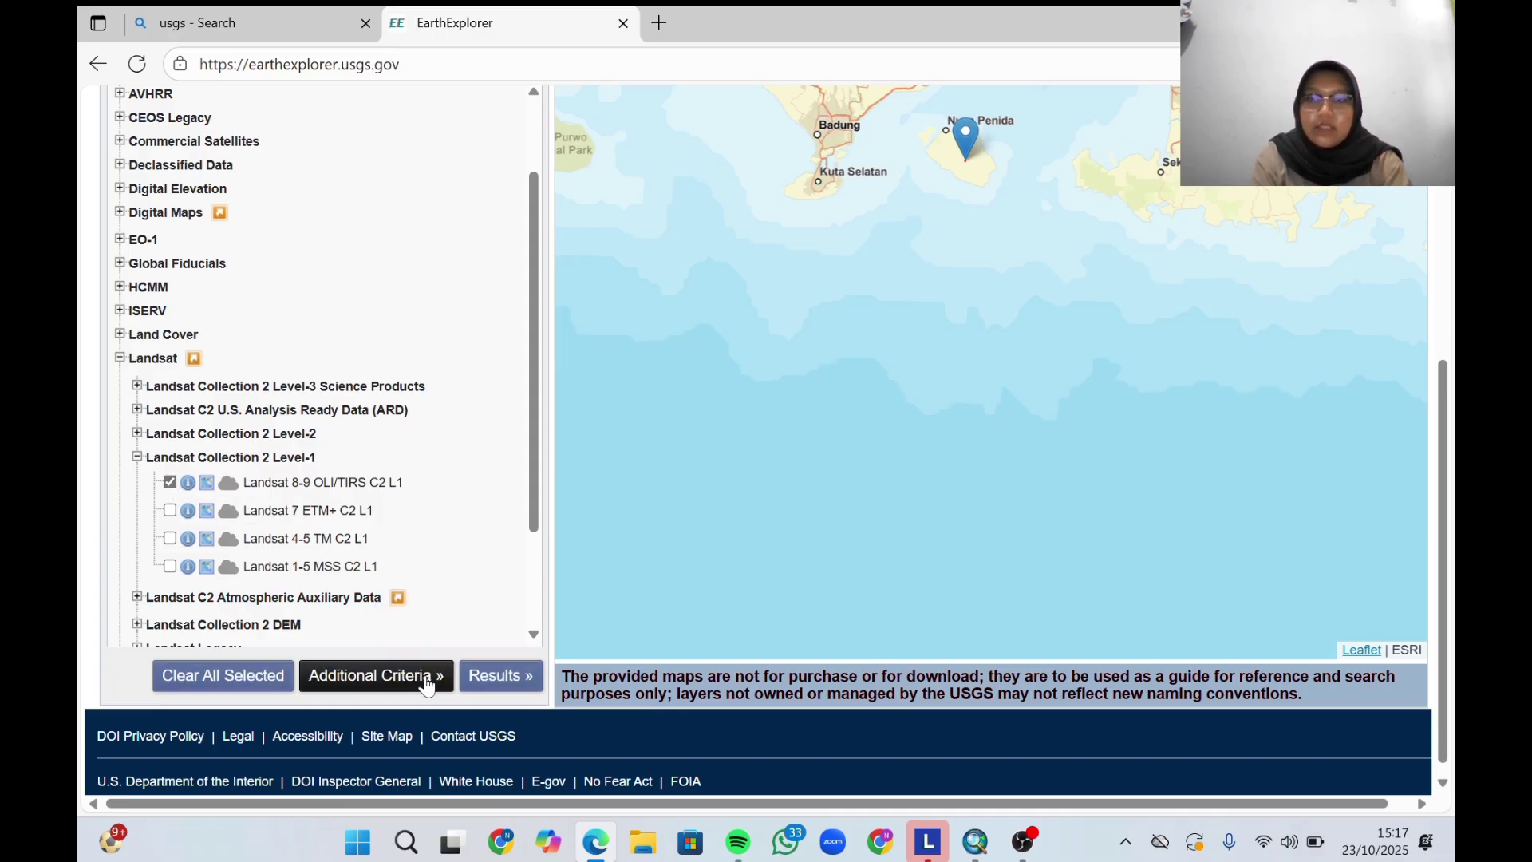
left_click(496, 677)
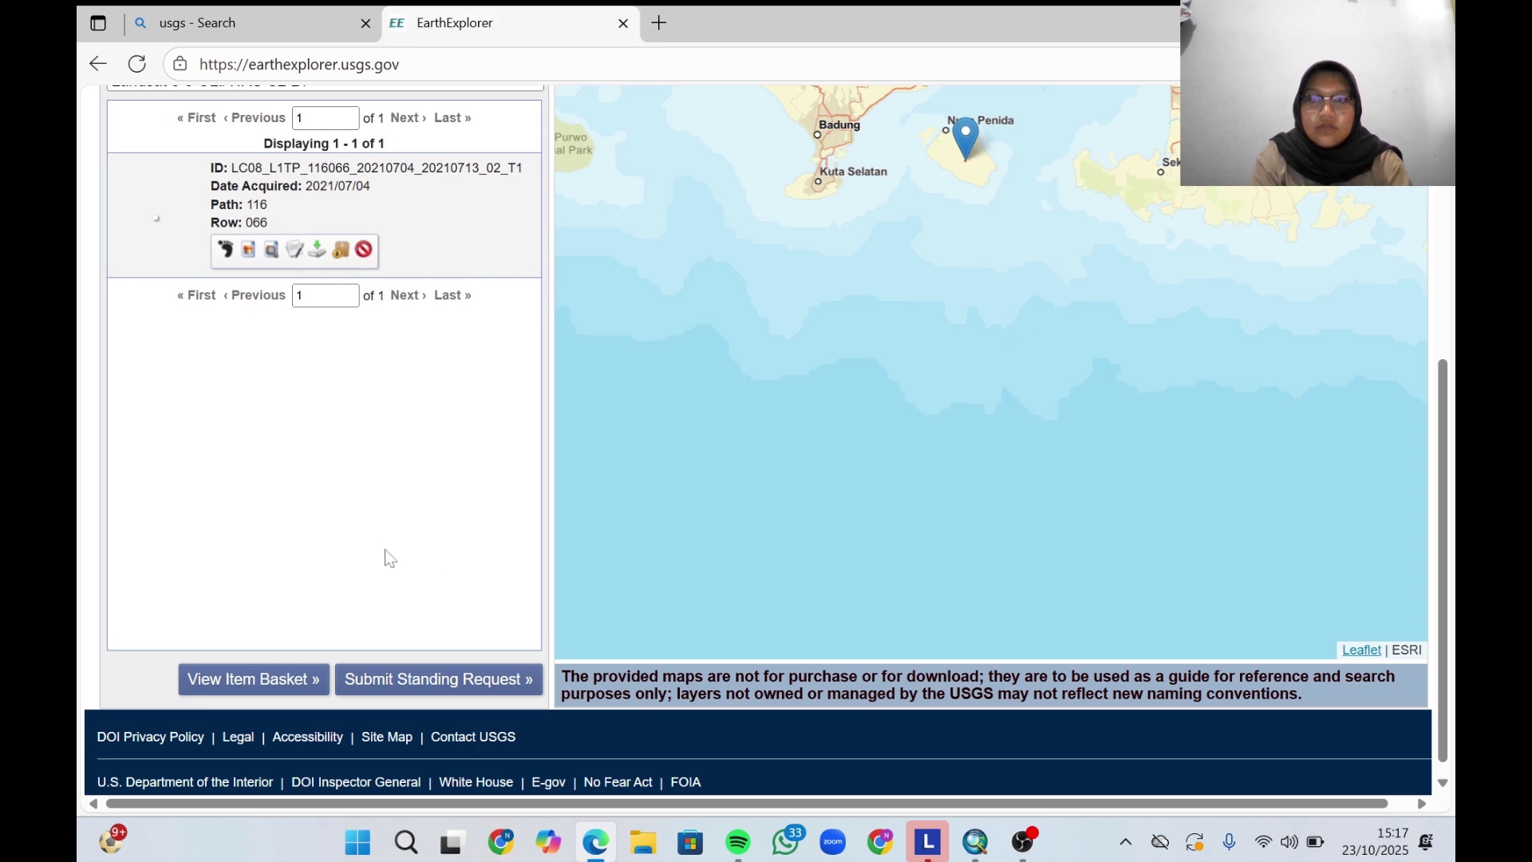
Open the download options of the 2021/07/04 scene and its Landsat Collection 2 Level-1 Product Bundle options.
scroll(385, 549, "up", 3)
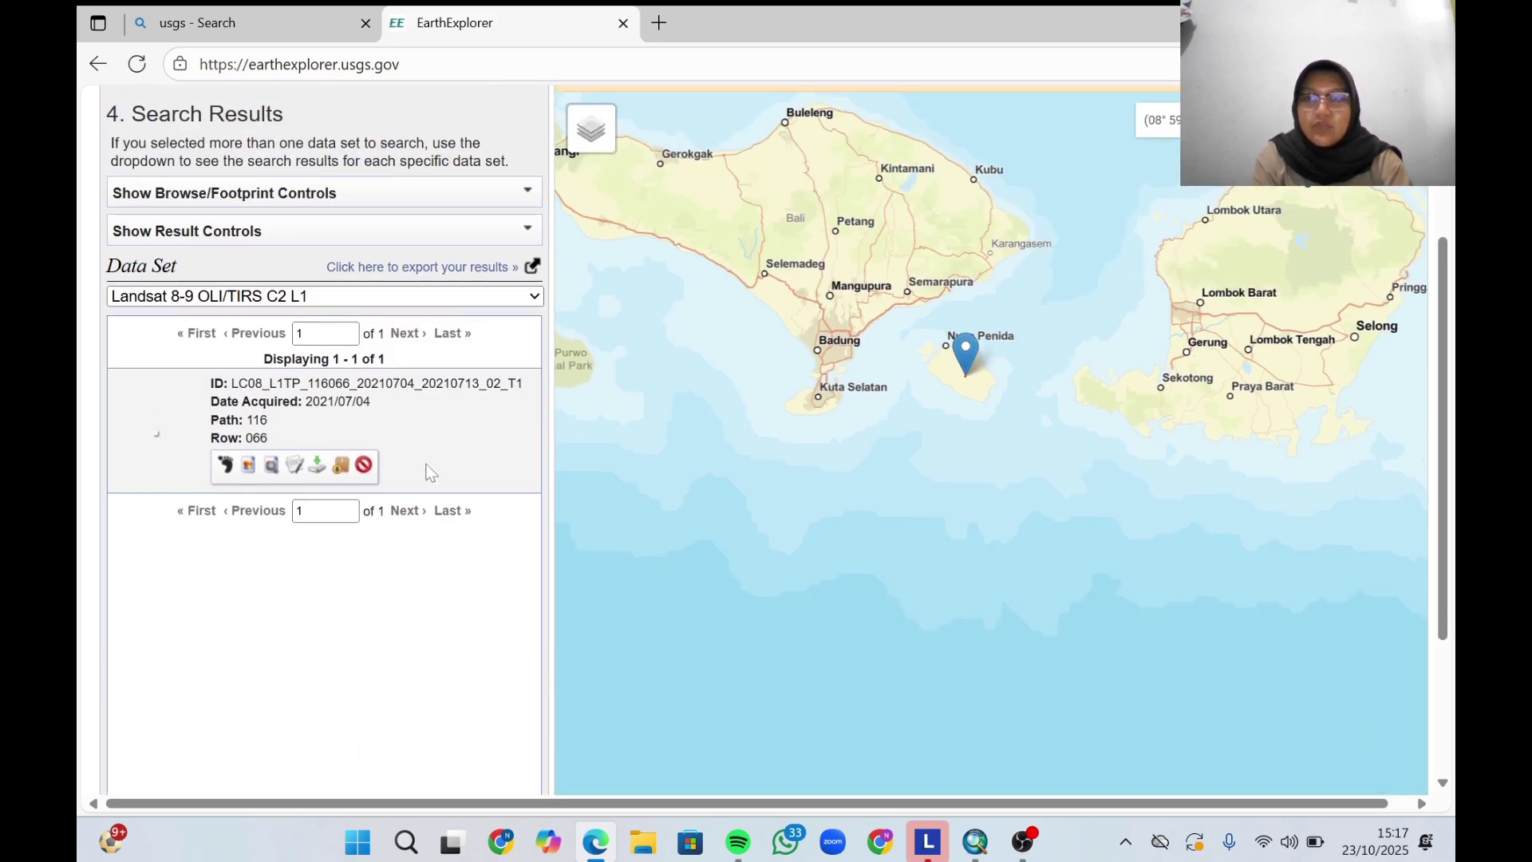
left_click(319, 466)
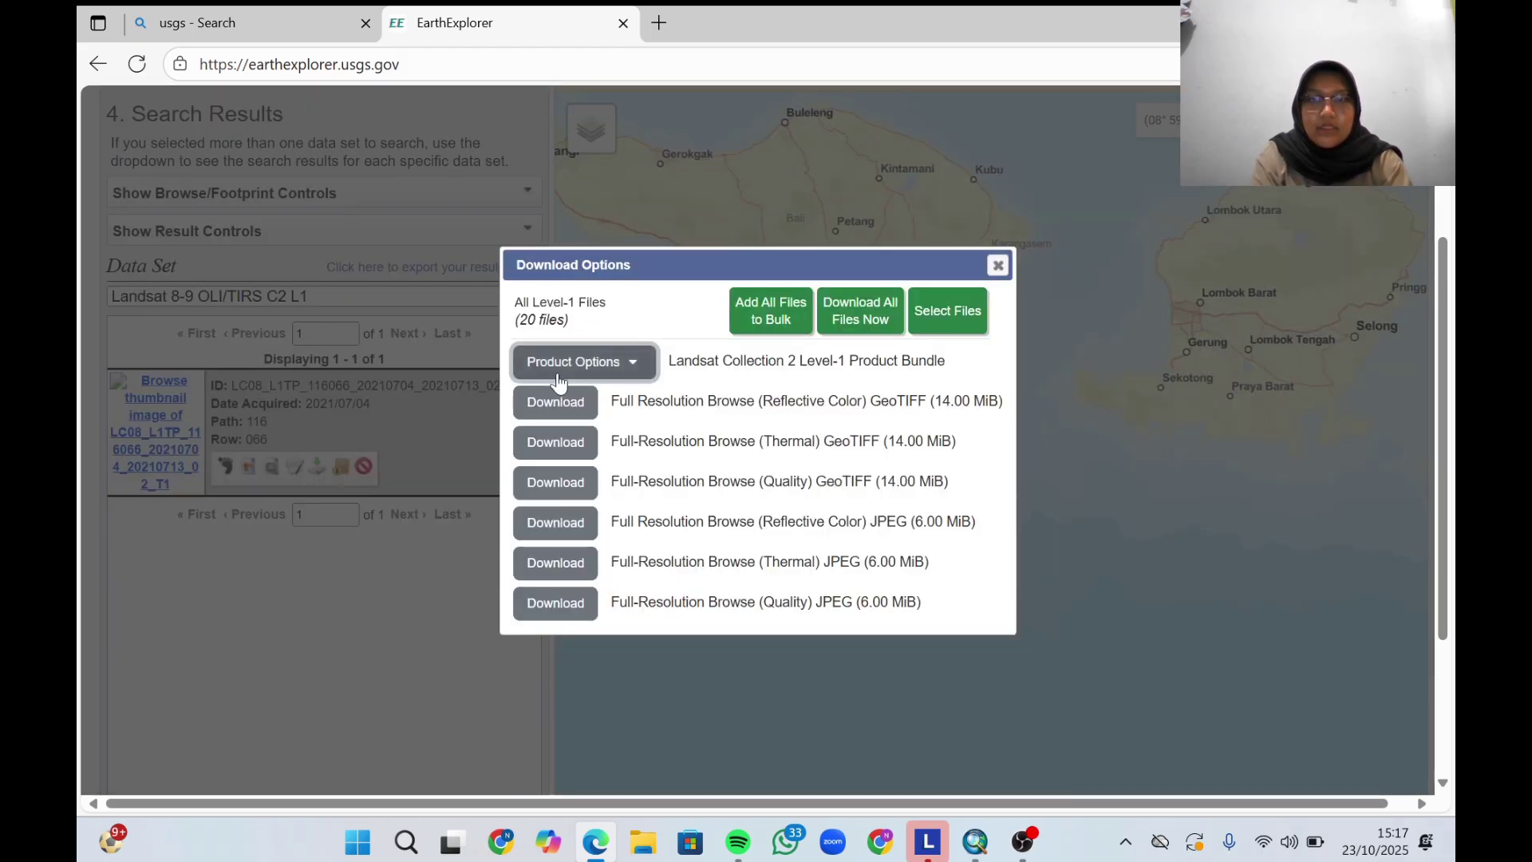
left_click(559, 371)
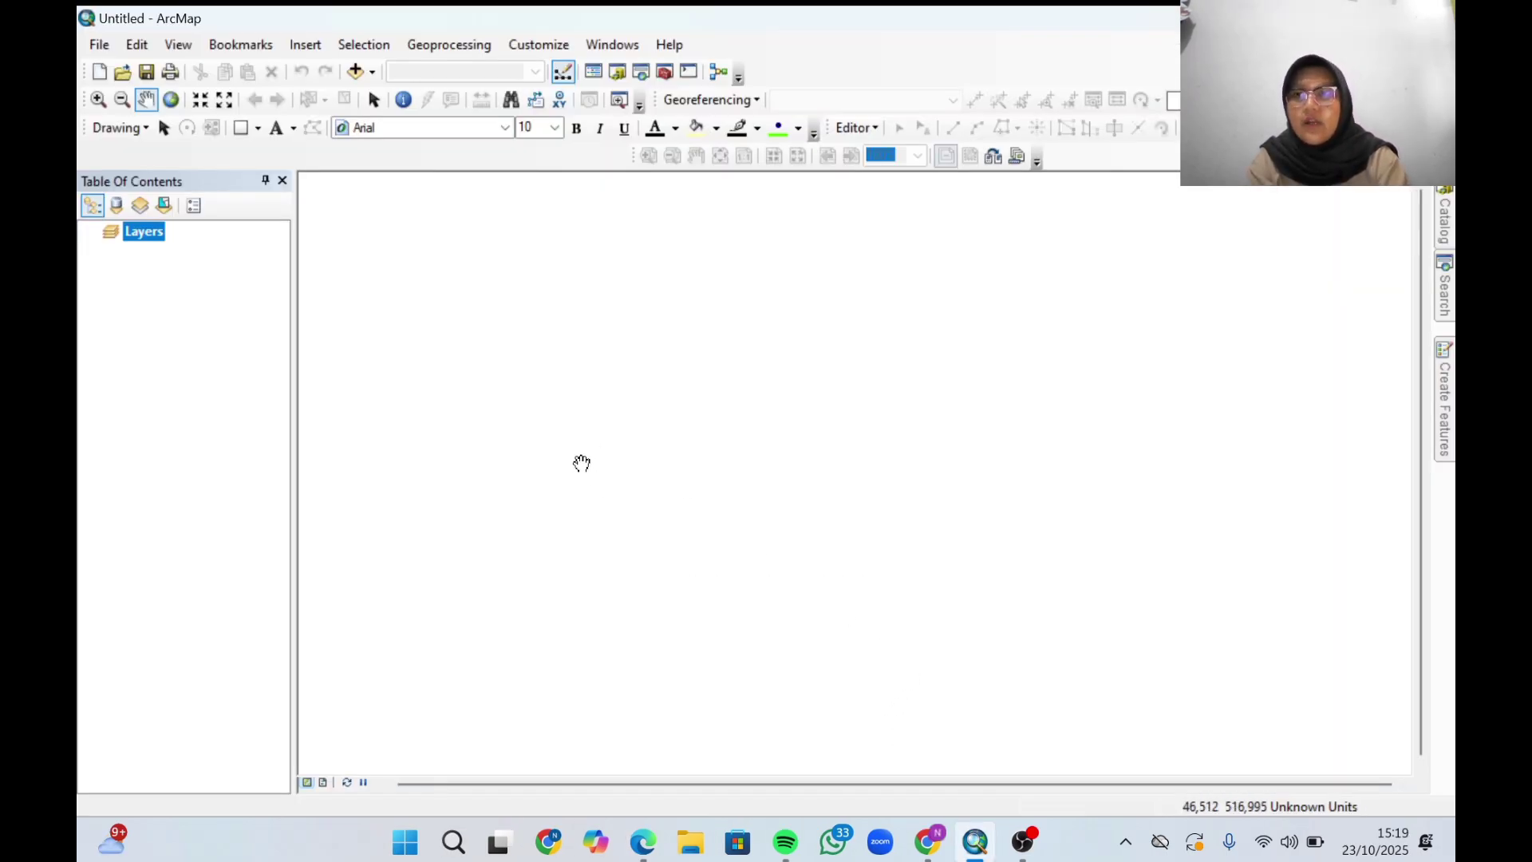
In ArcMap, start adding data and open the LC08_L1TP_116066_20210704_20210713_02_T1 folder.
left_click(92, 47)
mouse_move(285, 229)
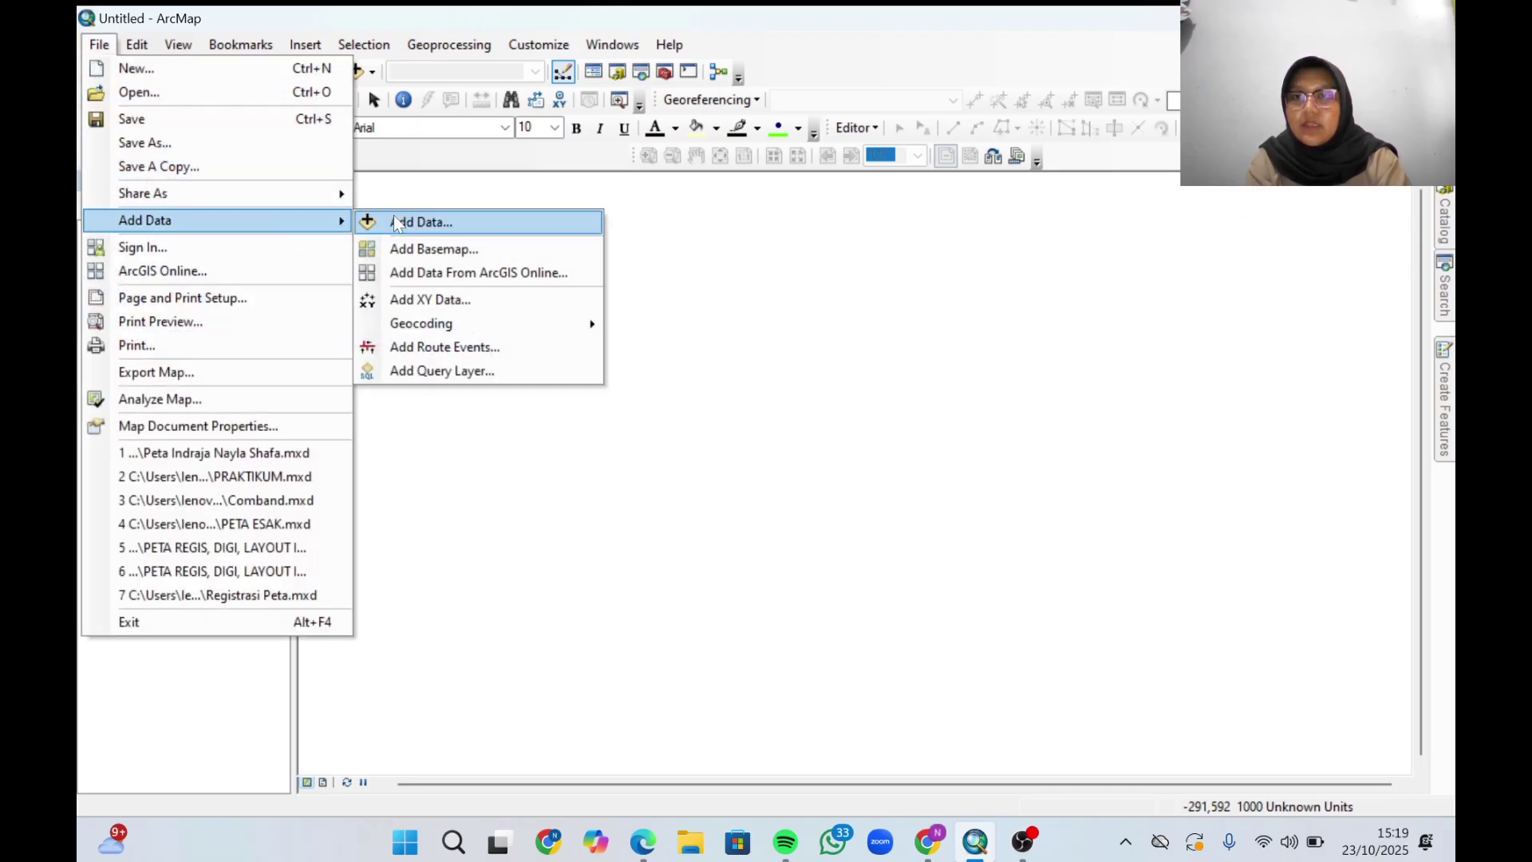
left_click(420, 223)
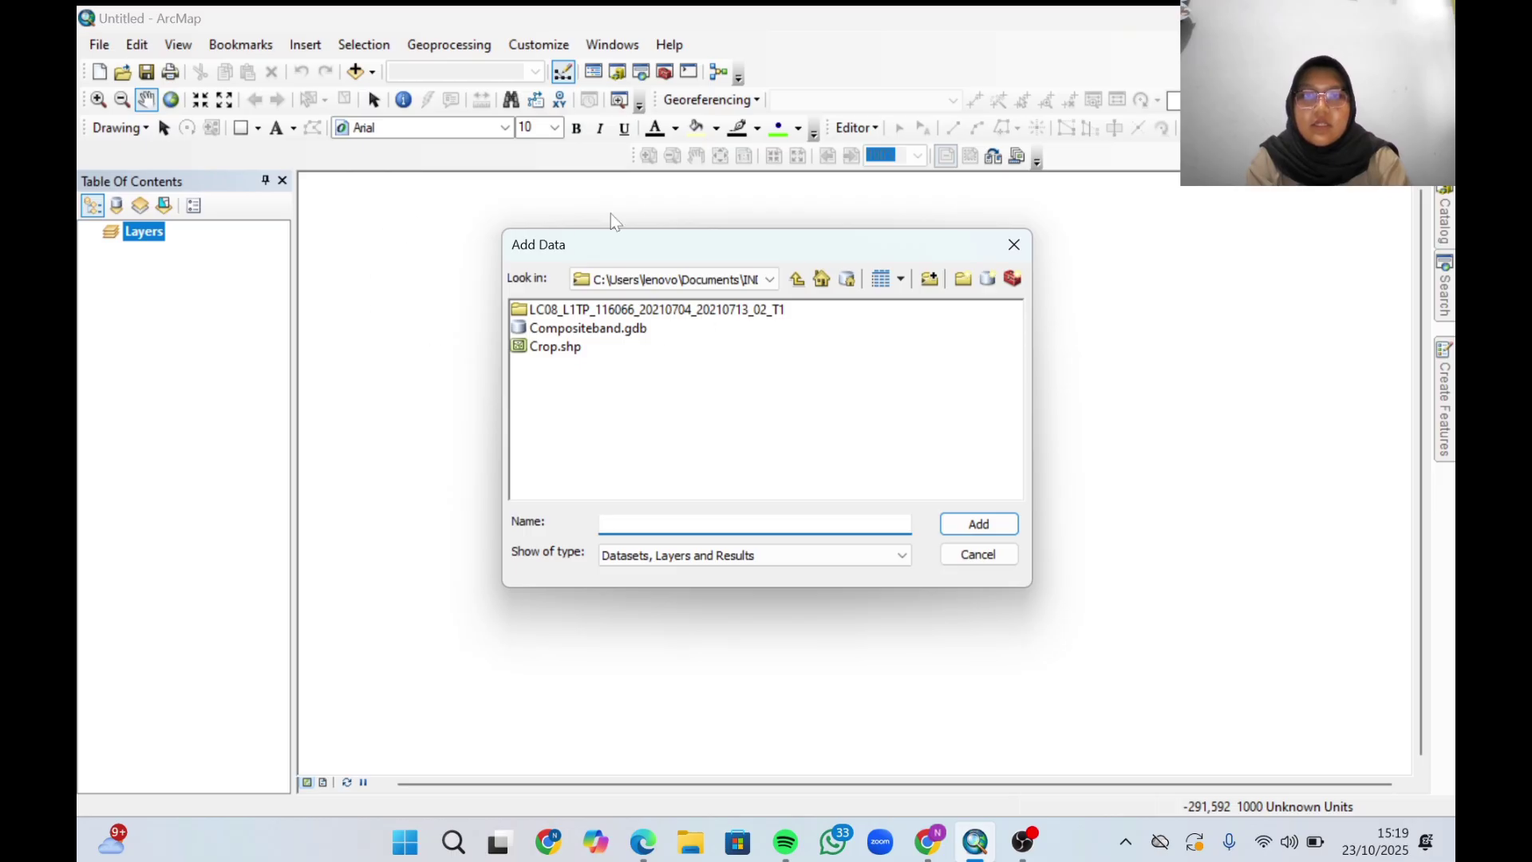
left_click(520, 313)
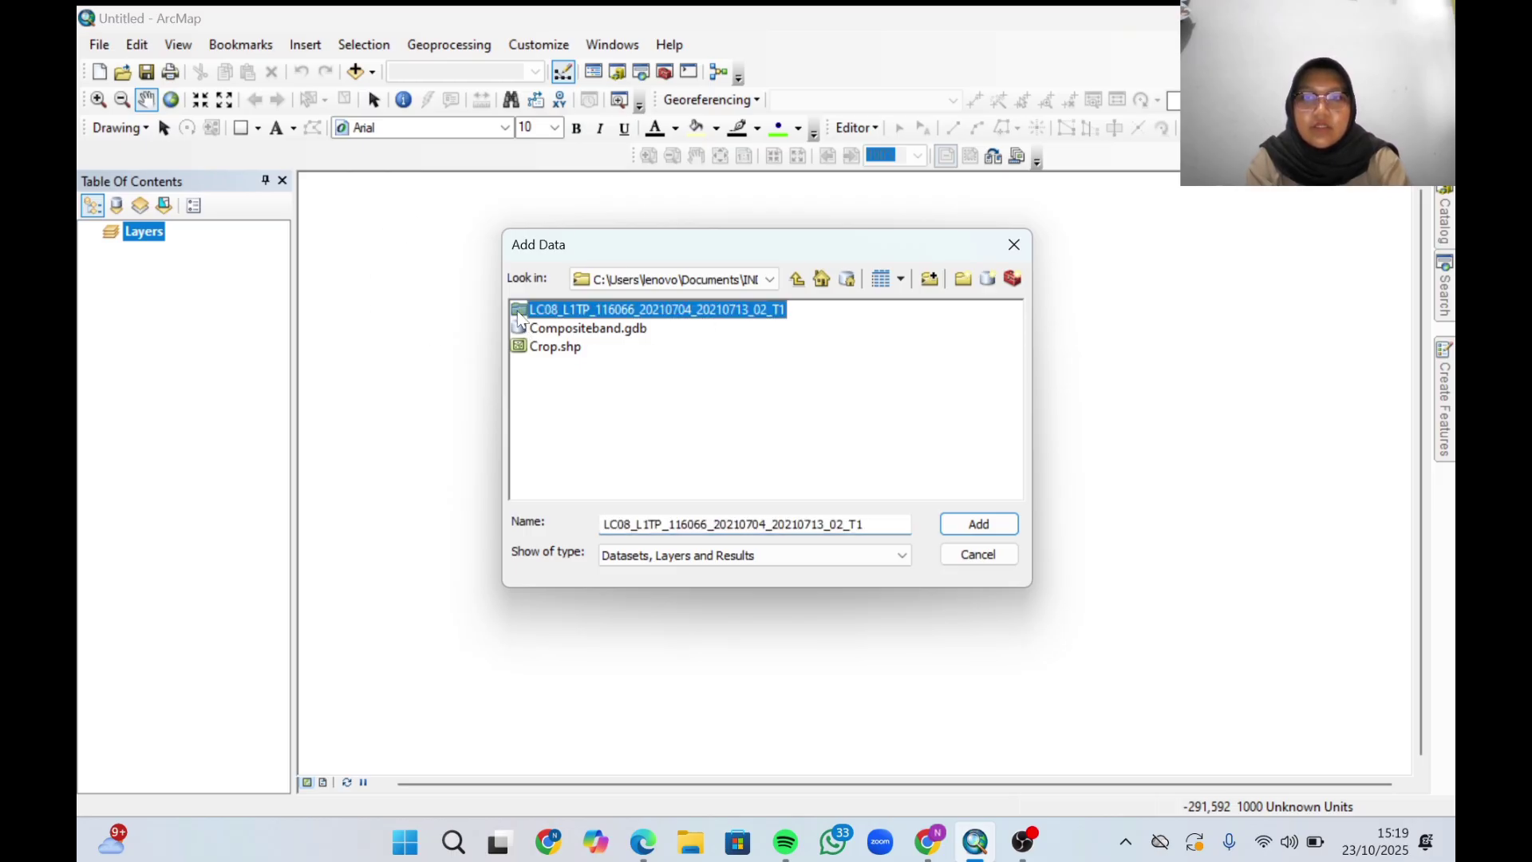
left_click(990, 523)
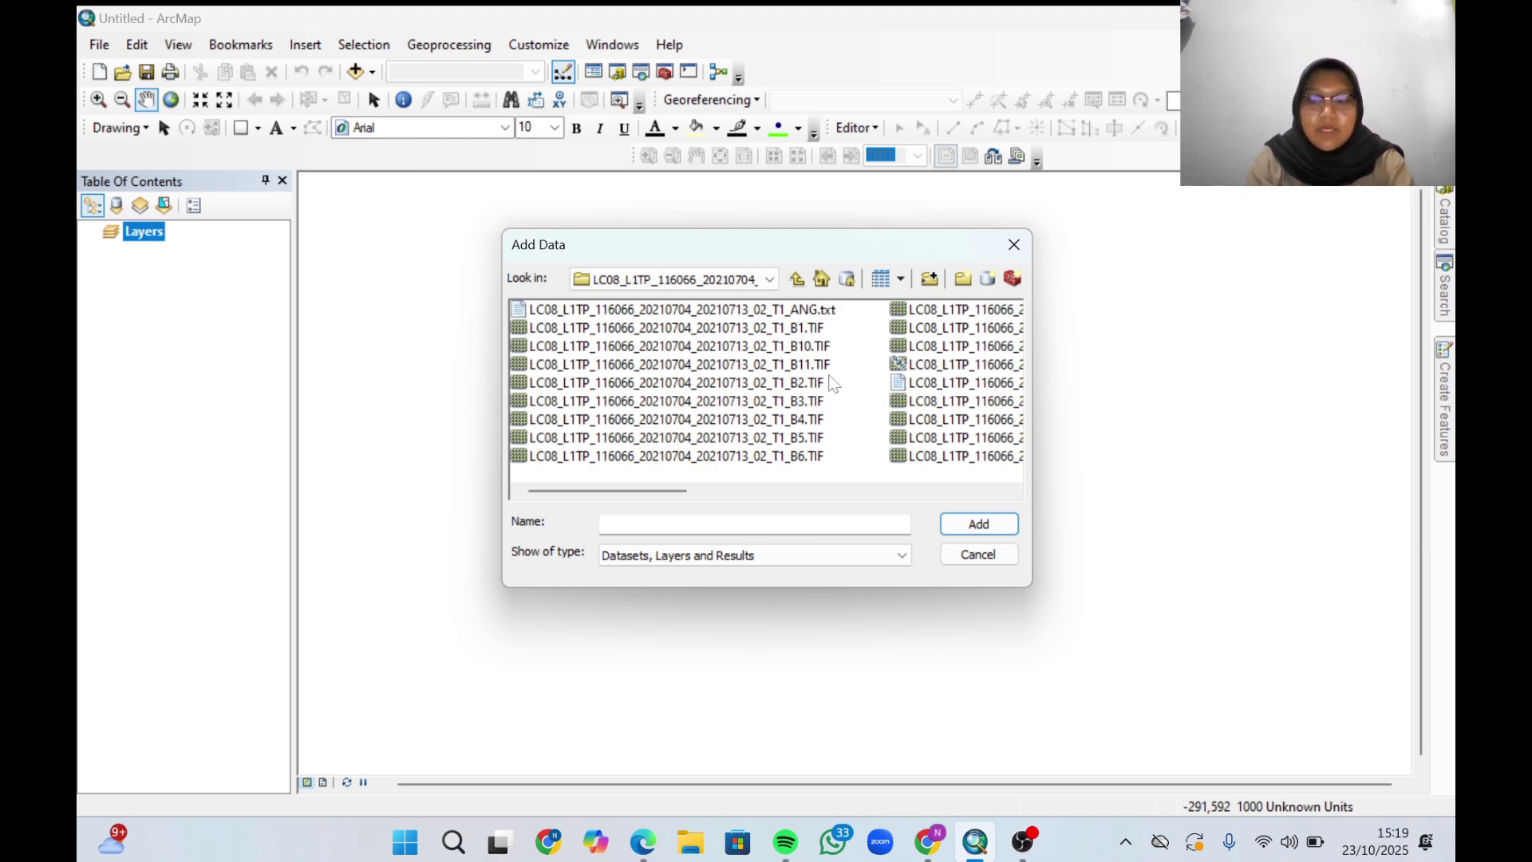
Add all eleven band rasters, B1 to B11, from the scene folder to the map.
left_click(794, 329)
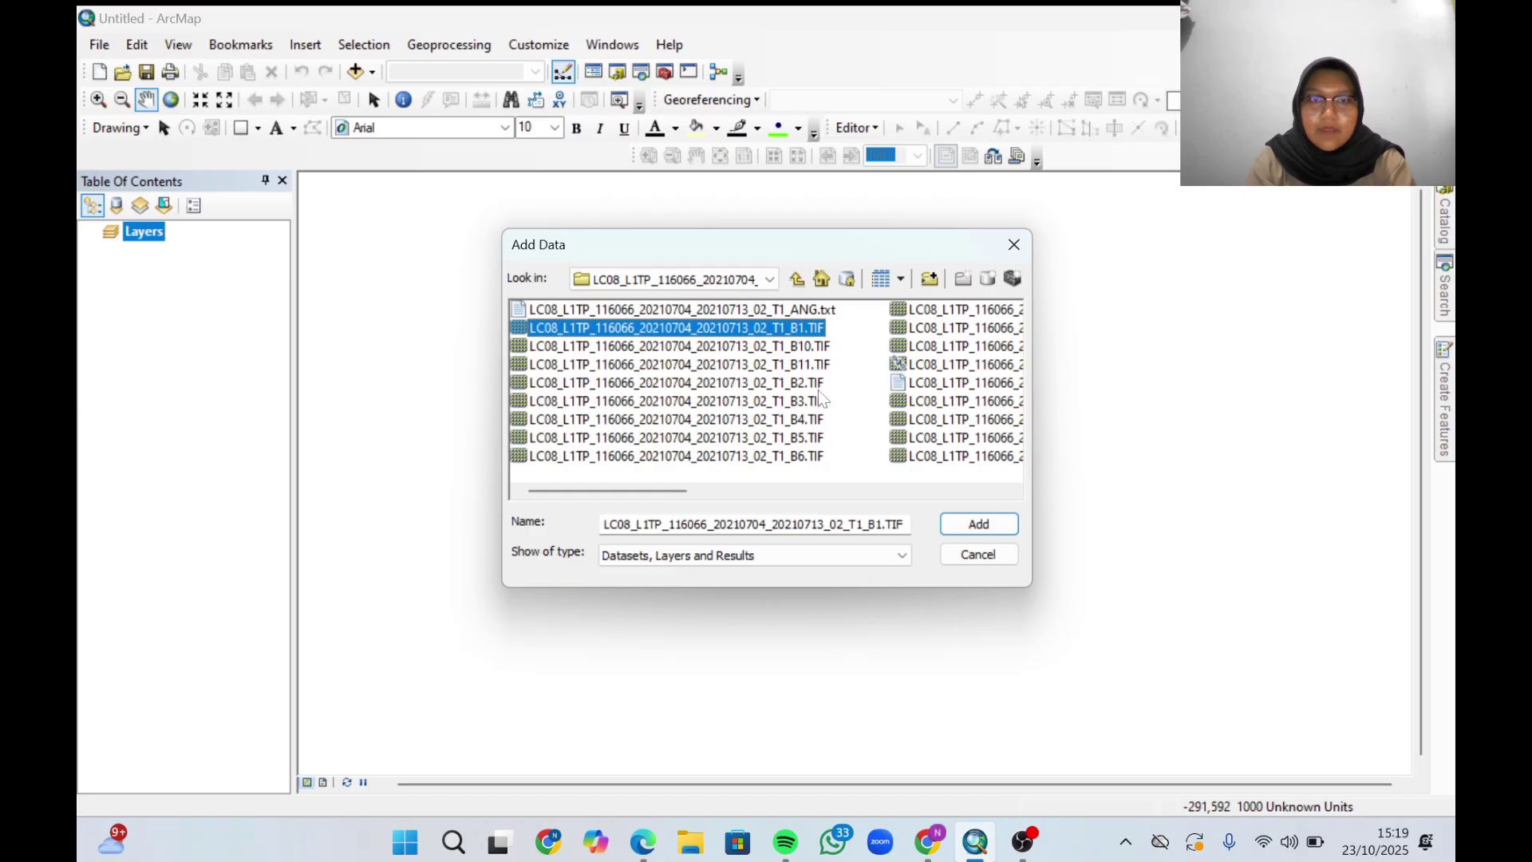
key("shift+Down")
key("shift+Down")
key("shift+Down")
key("shift+Down")
key("shift+Down")
key("shift+Down")
key("shift+Down")
key("shift+Down")
key("shift+Down")
key("shift+Down")
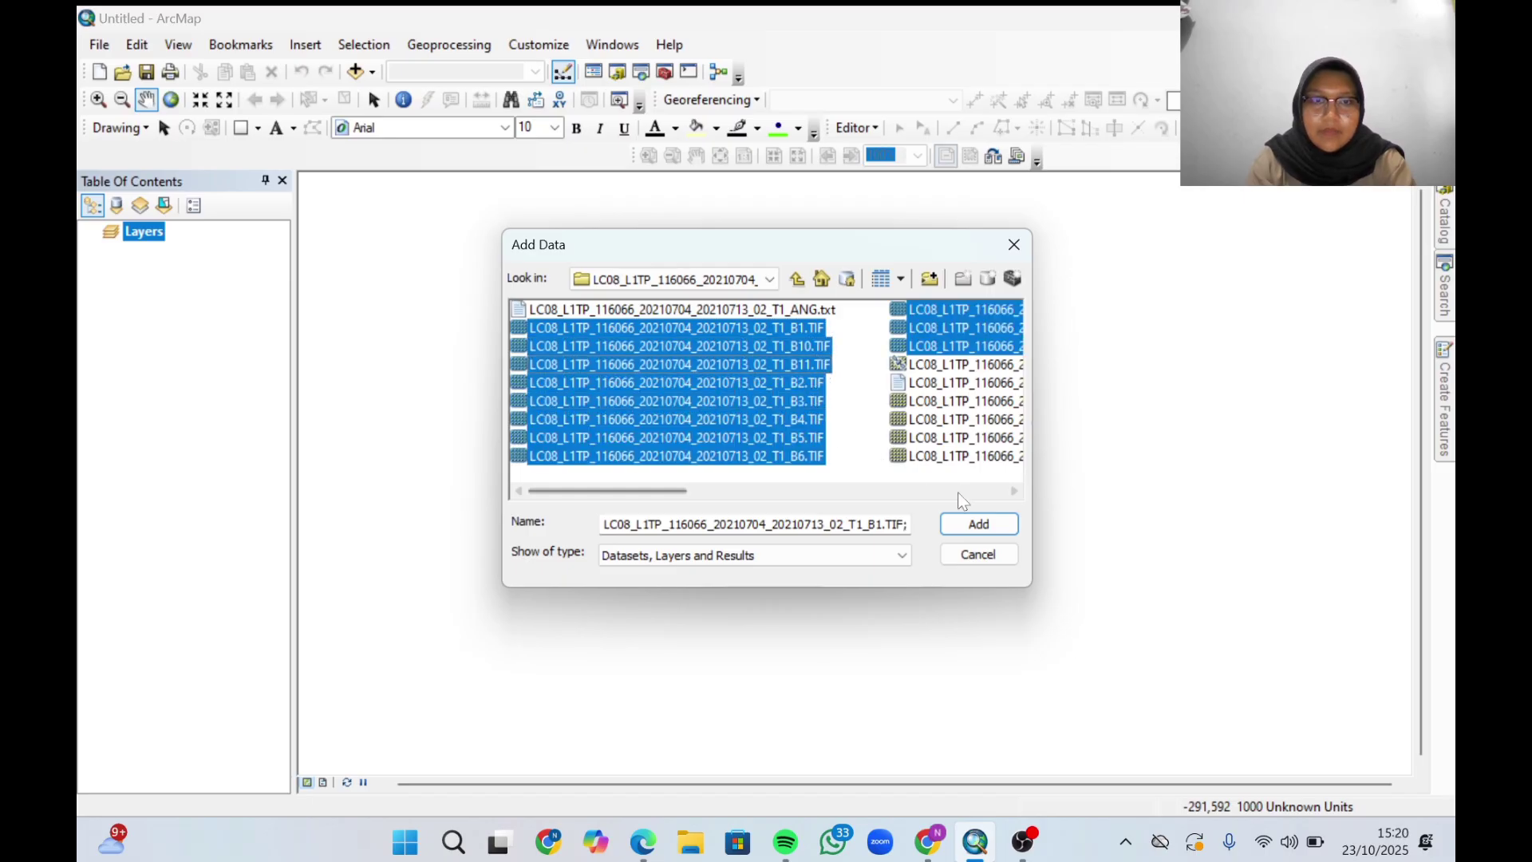
left_click(972, 524)
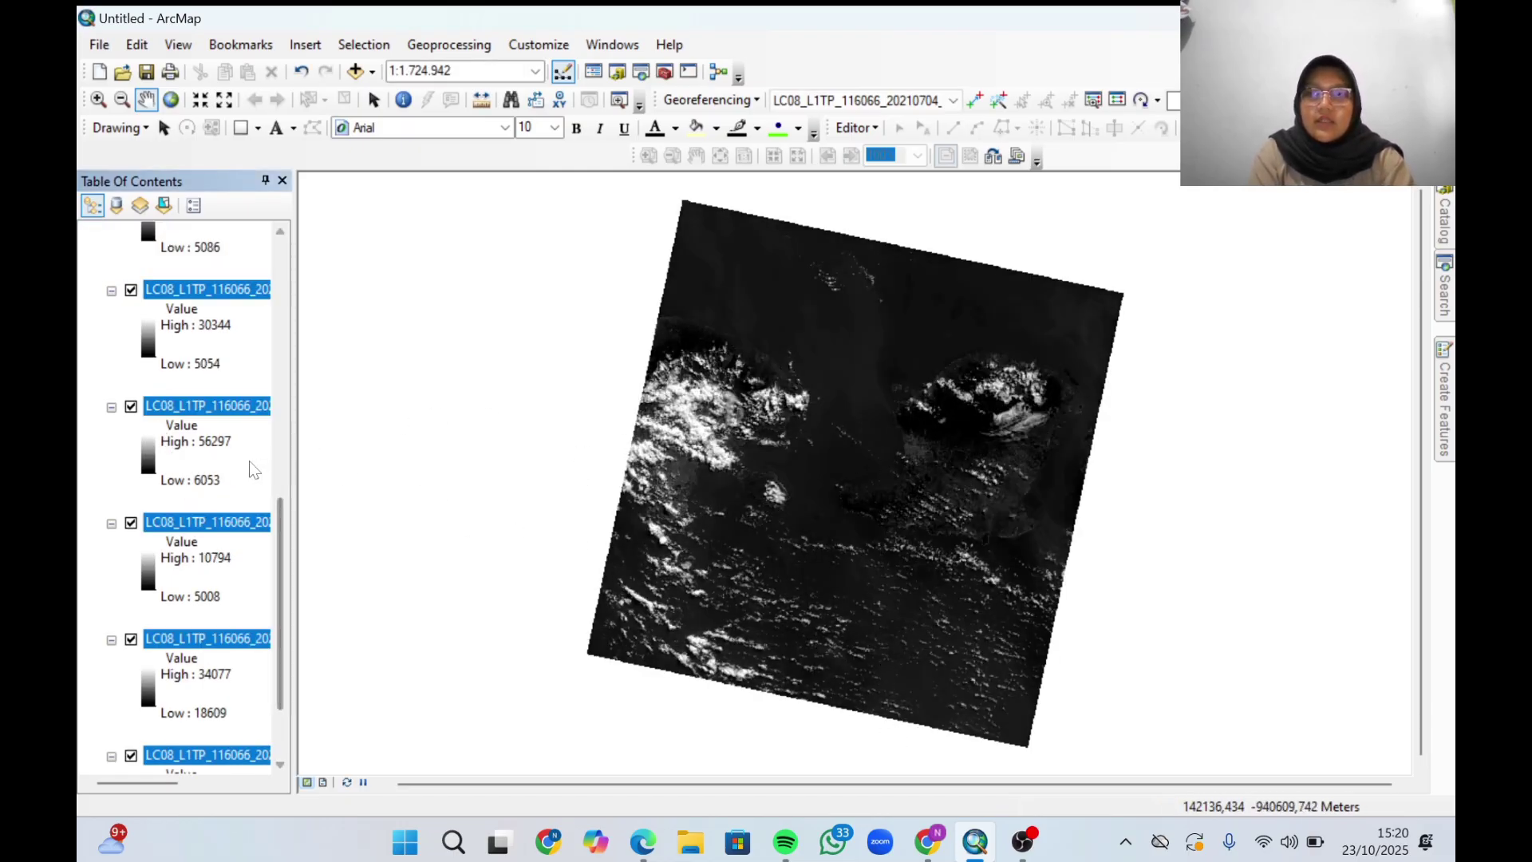
Rename the band 1 raster layer as B1.
scroll(249, 463, "up", 2)
scroll(247, 459, "up", 5)
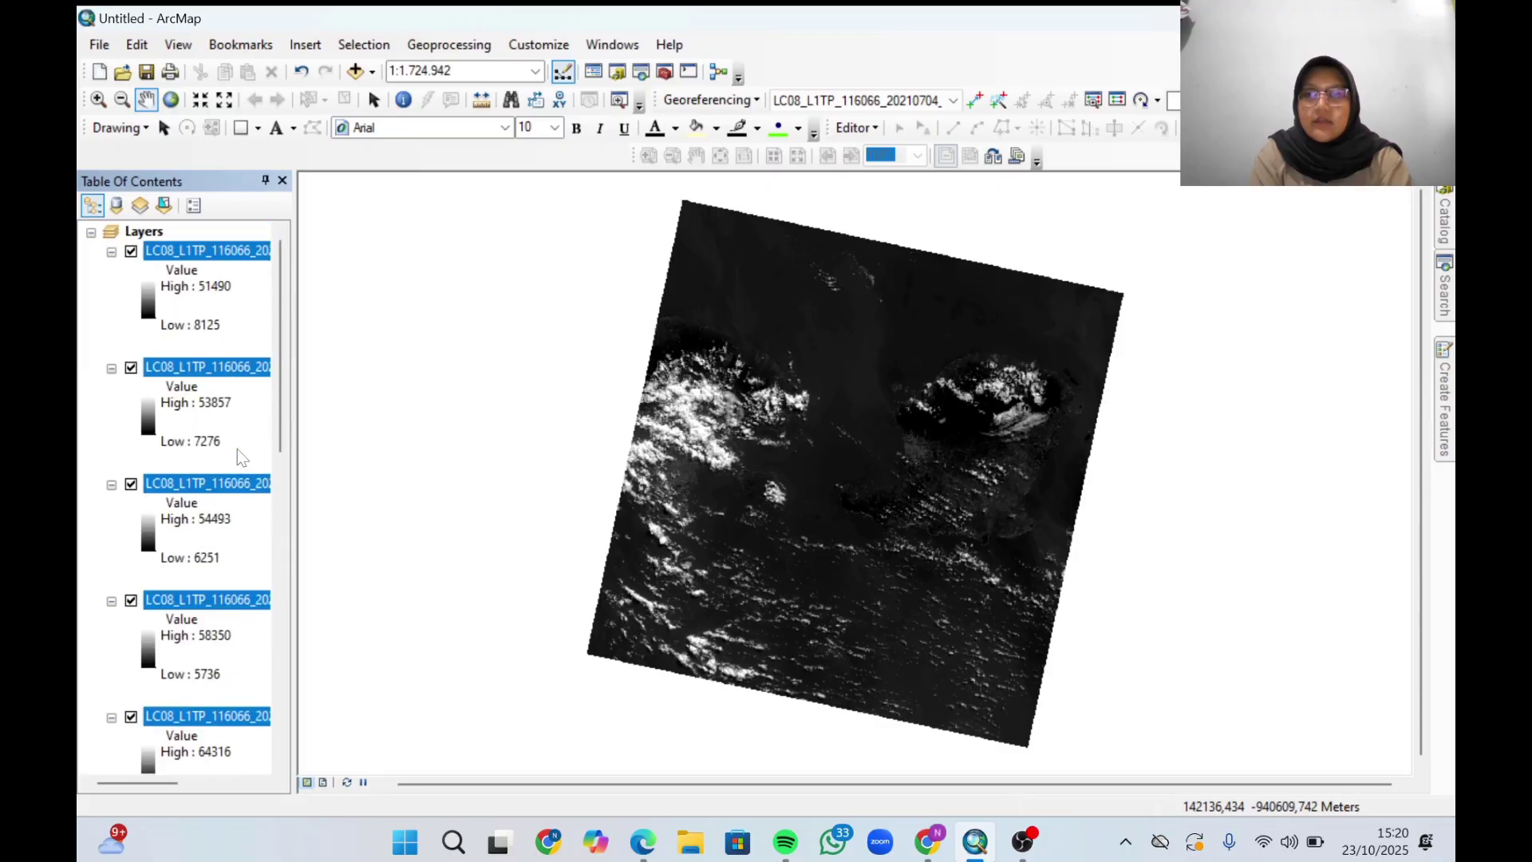
left_click(198, 254, "ctrl")
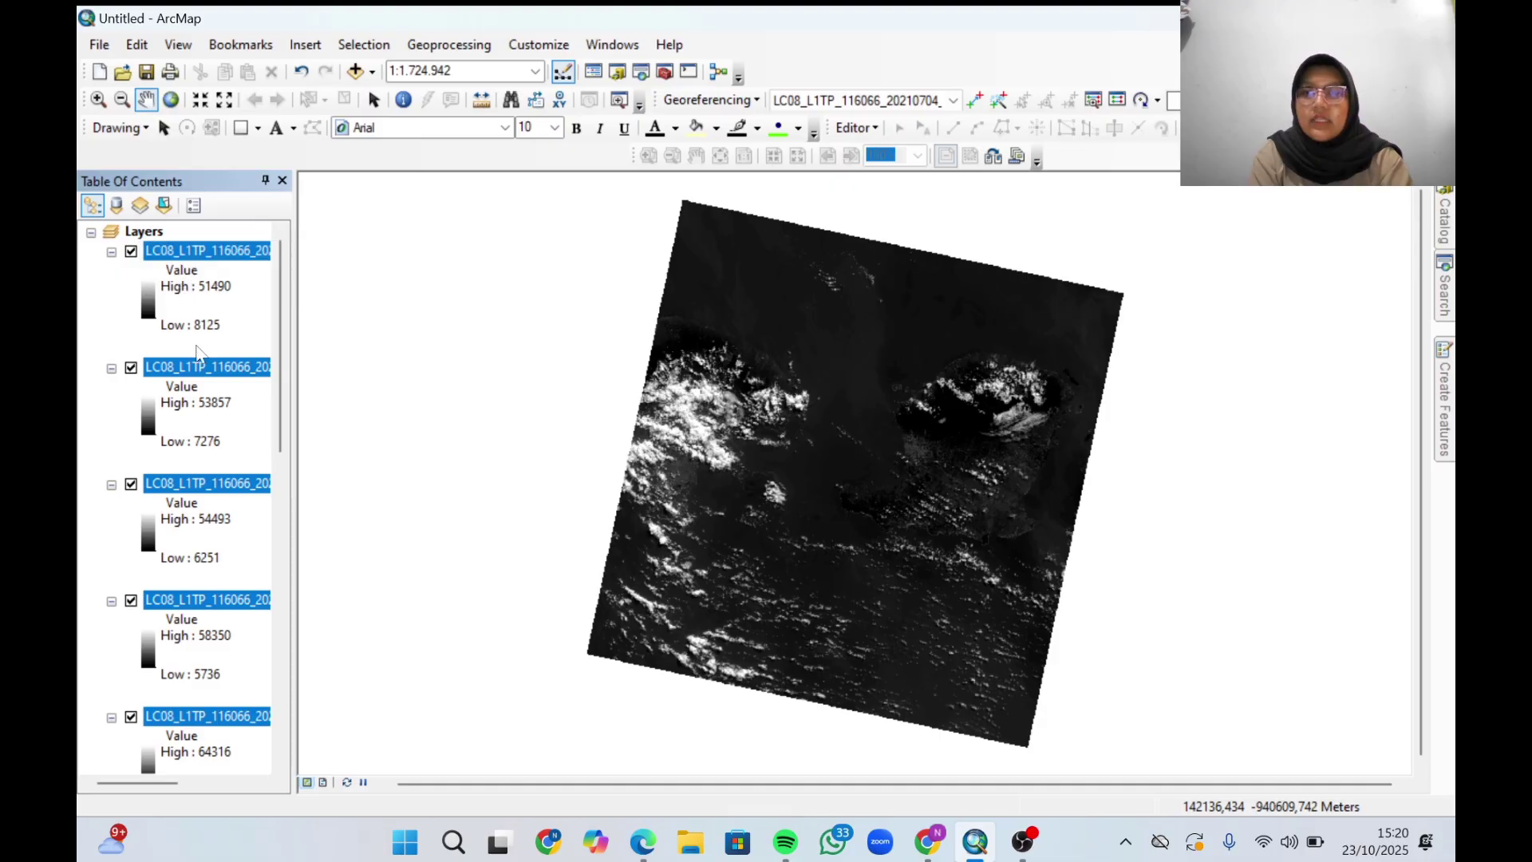
left_click(209, 251)
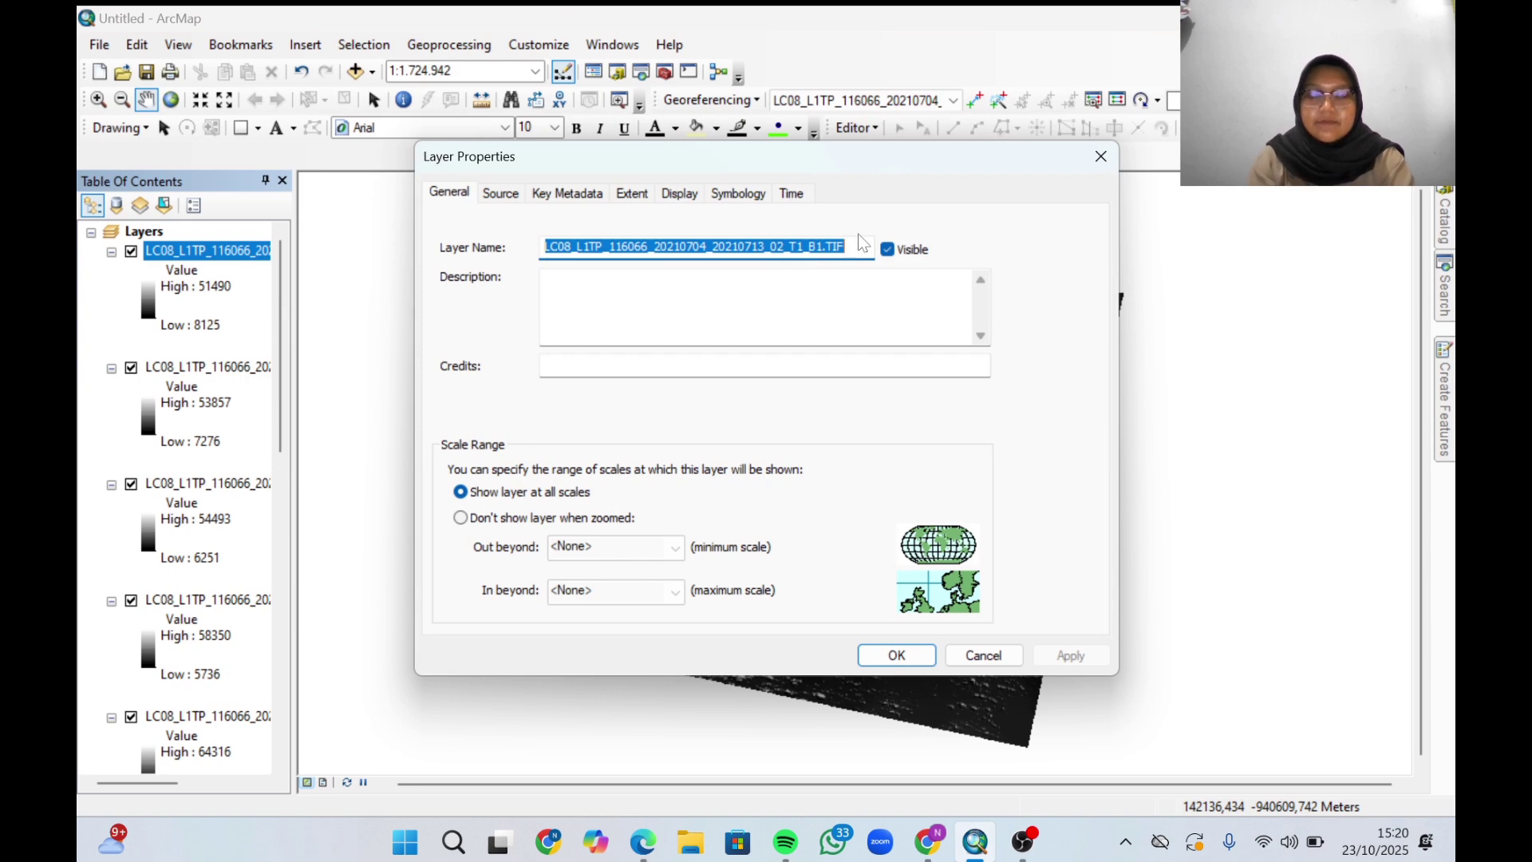
type("B1")
key("Return")
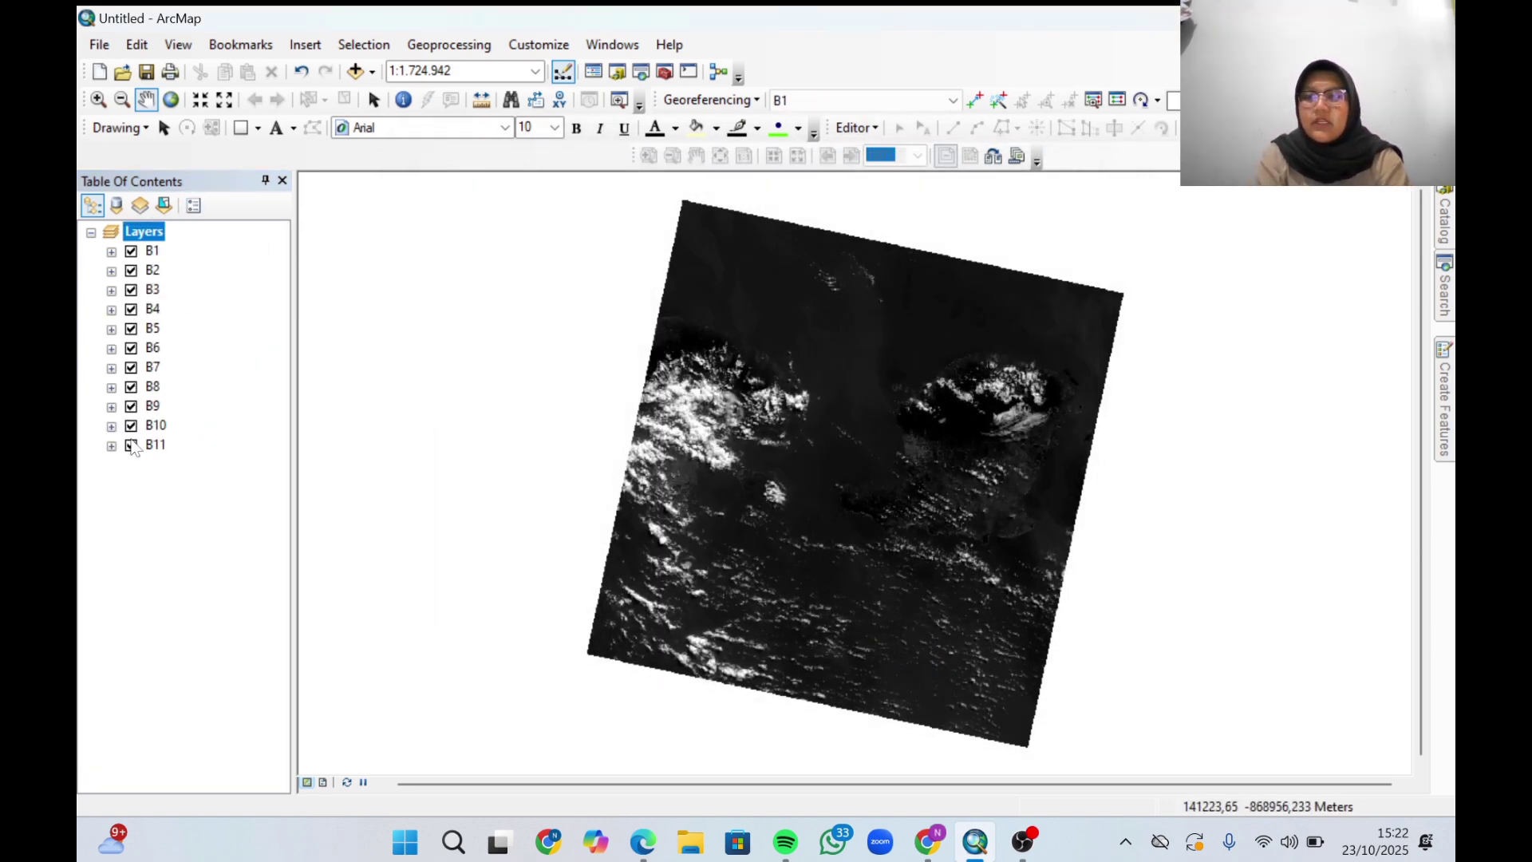
left_click(112, 447)
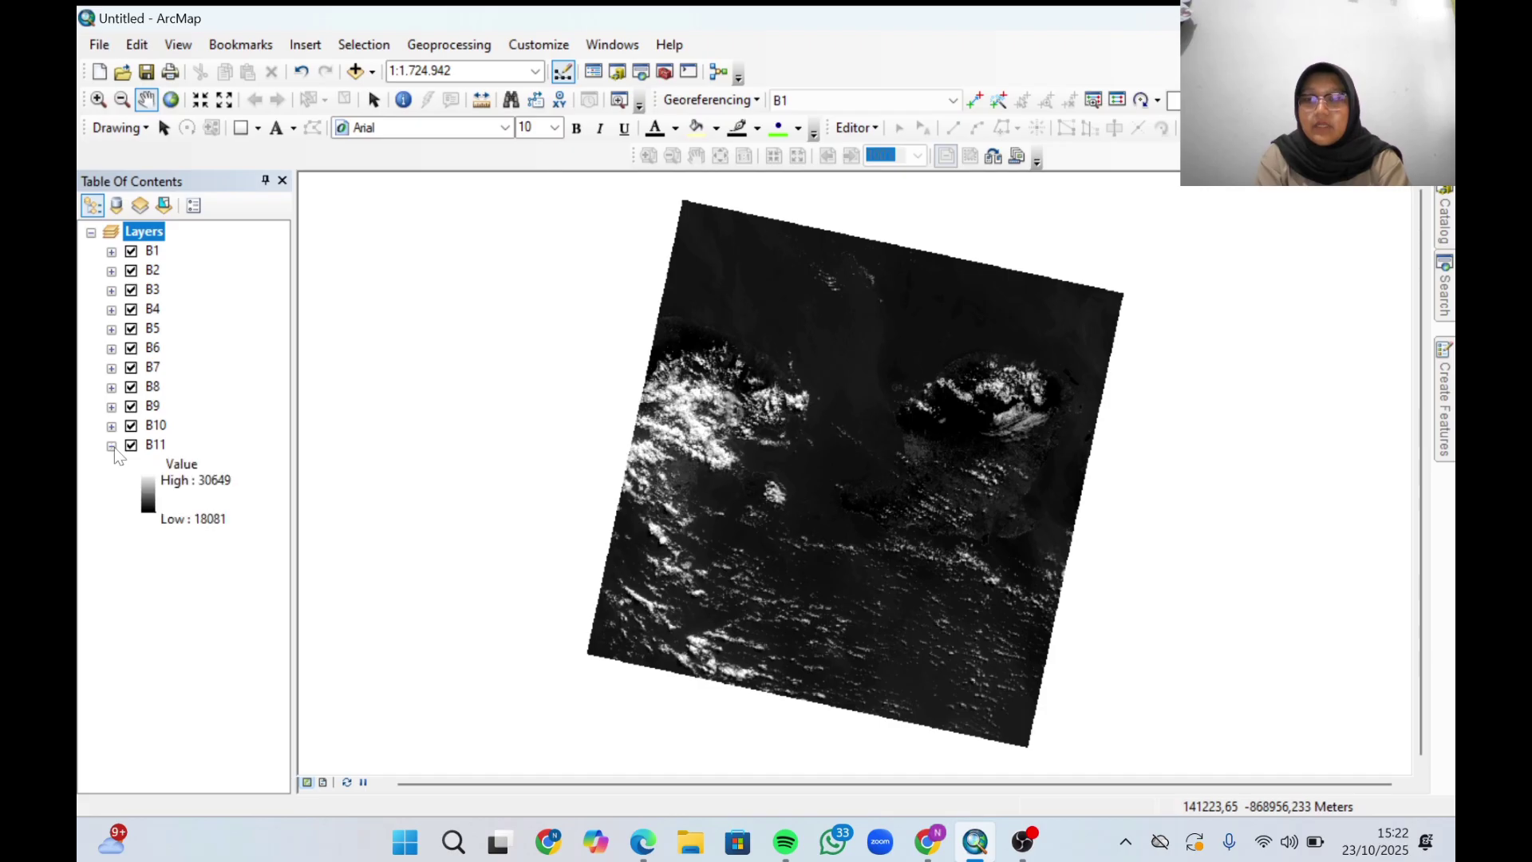
left_click(112, 446)
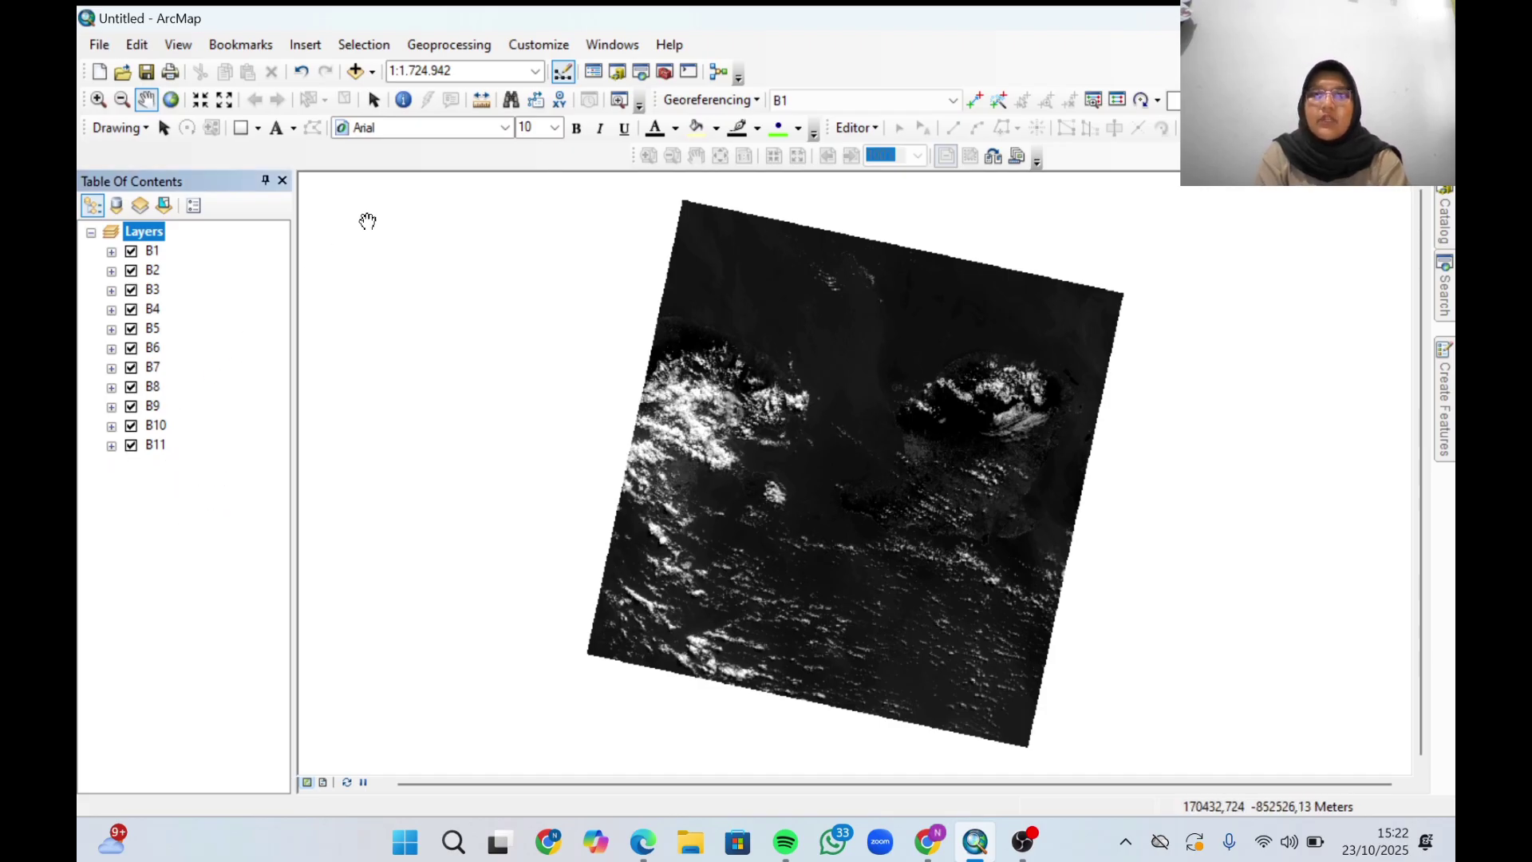
Search for "Composite band" and open the Composite Bands (Data Management) tool.
left_click(616, 48)
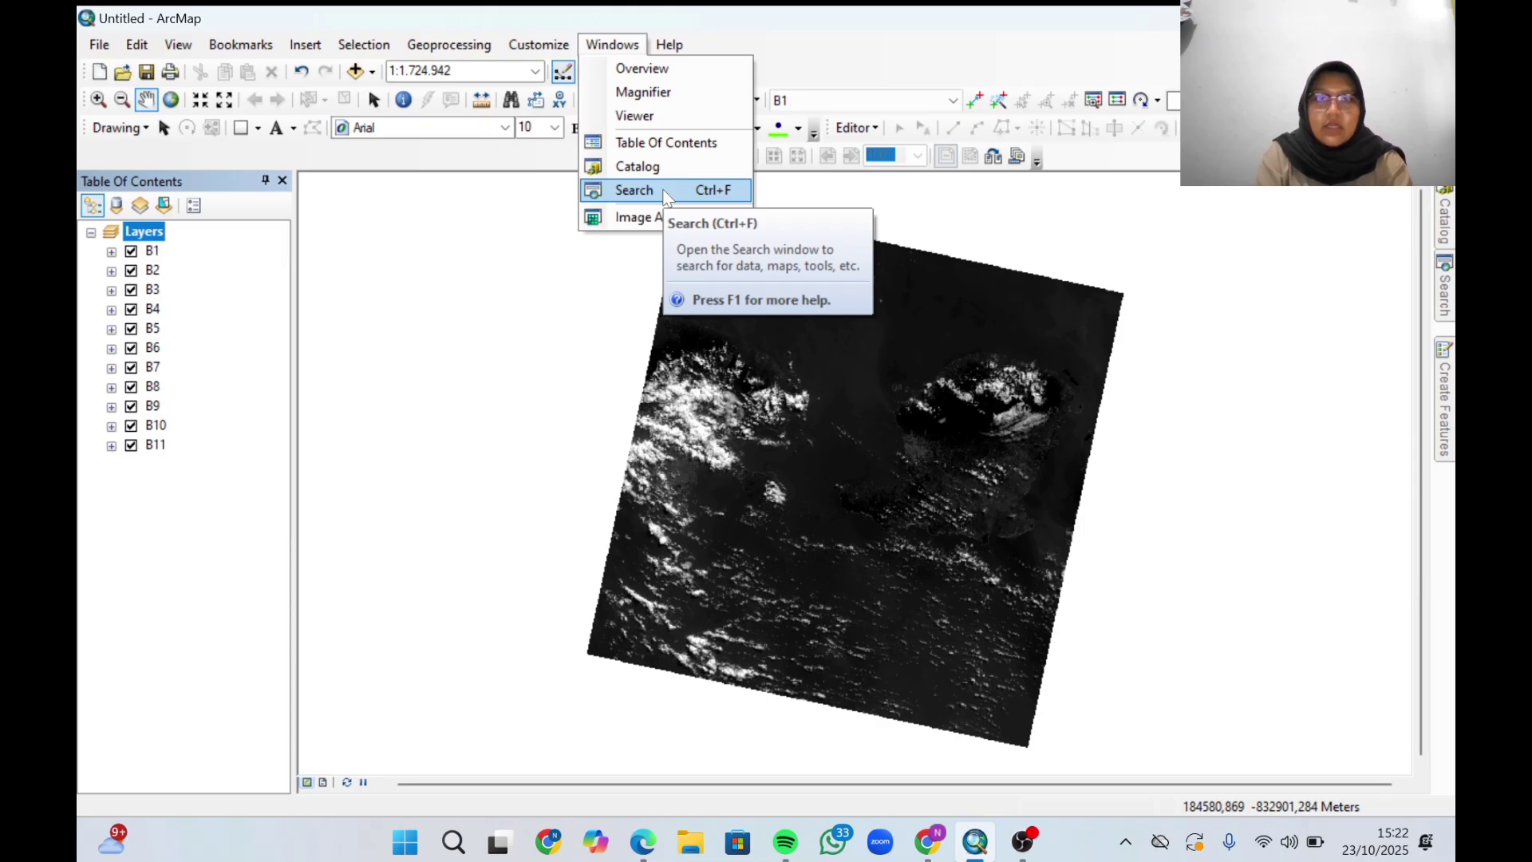
left_click(1444, 289)
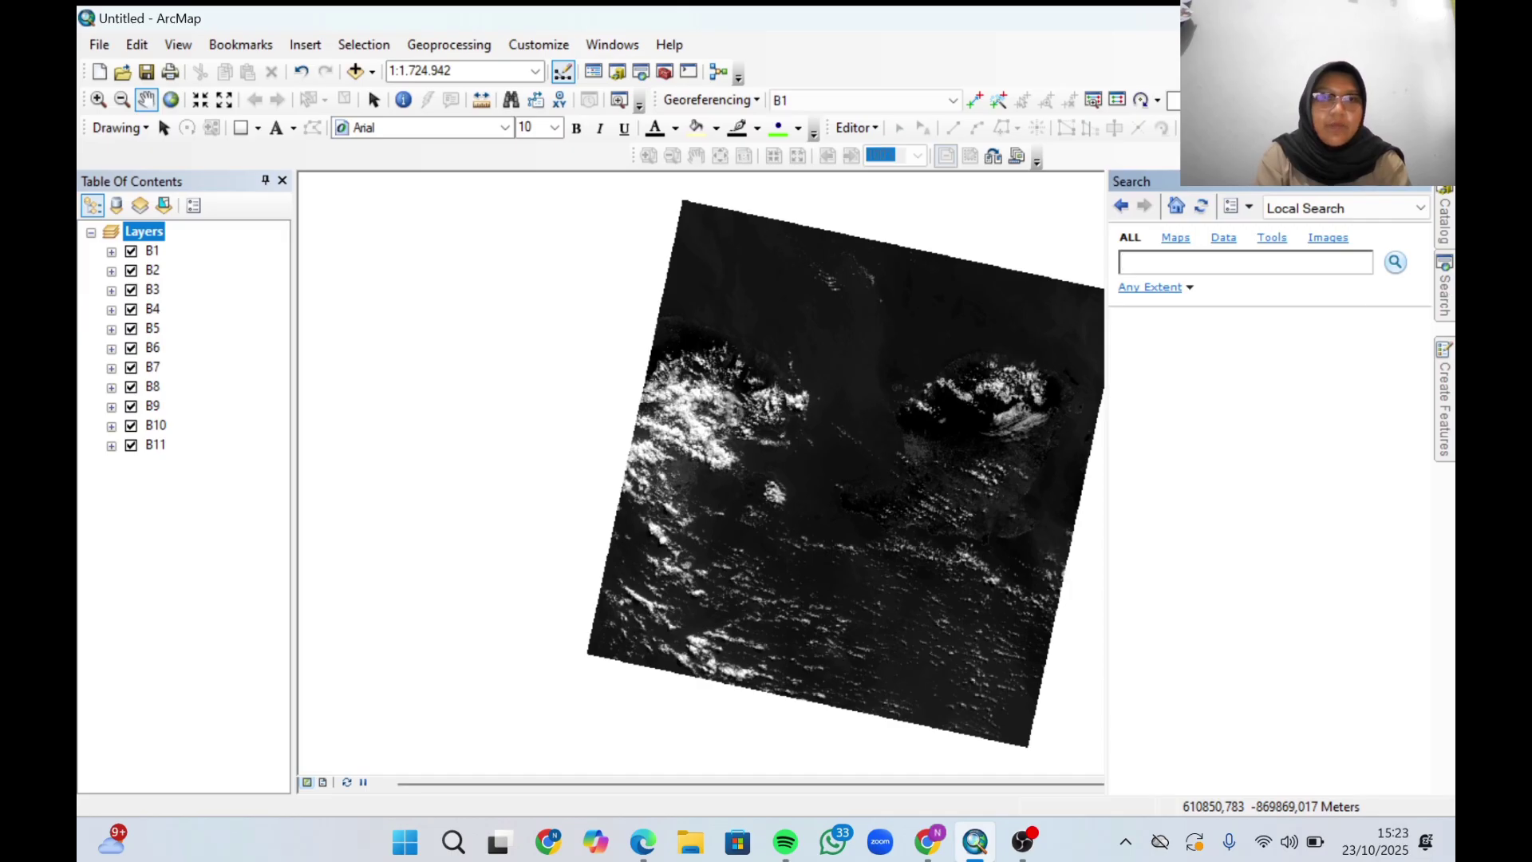
type("C")
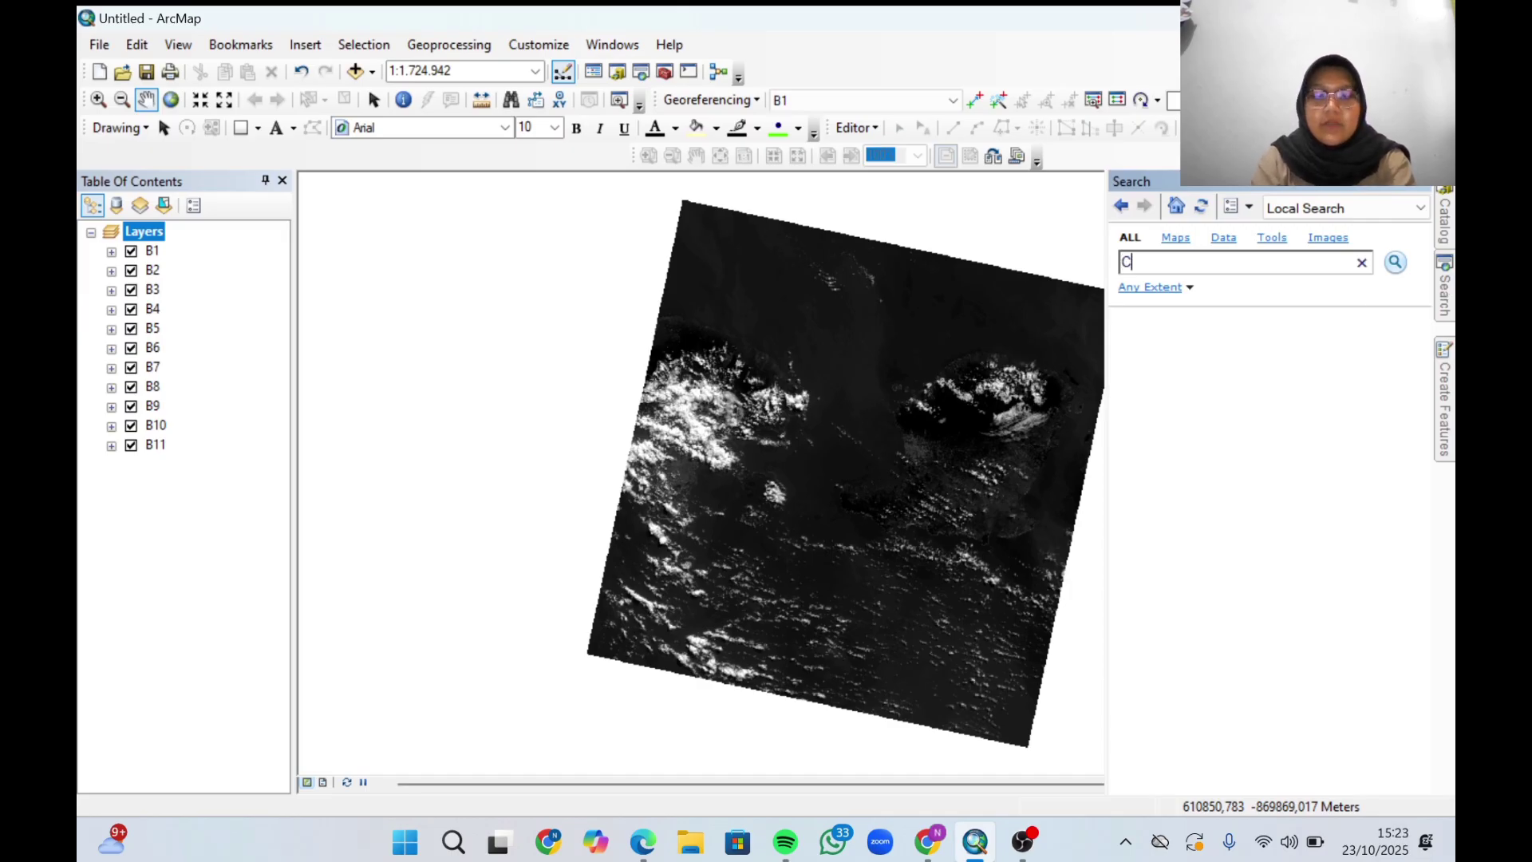
type("omposite band")
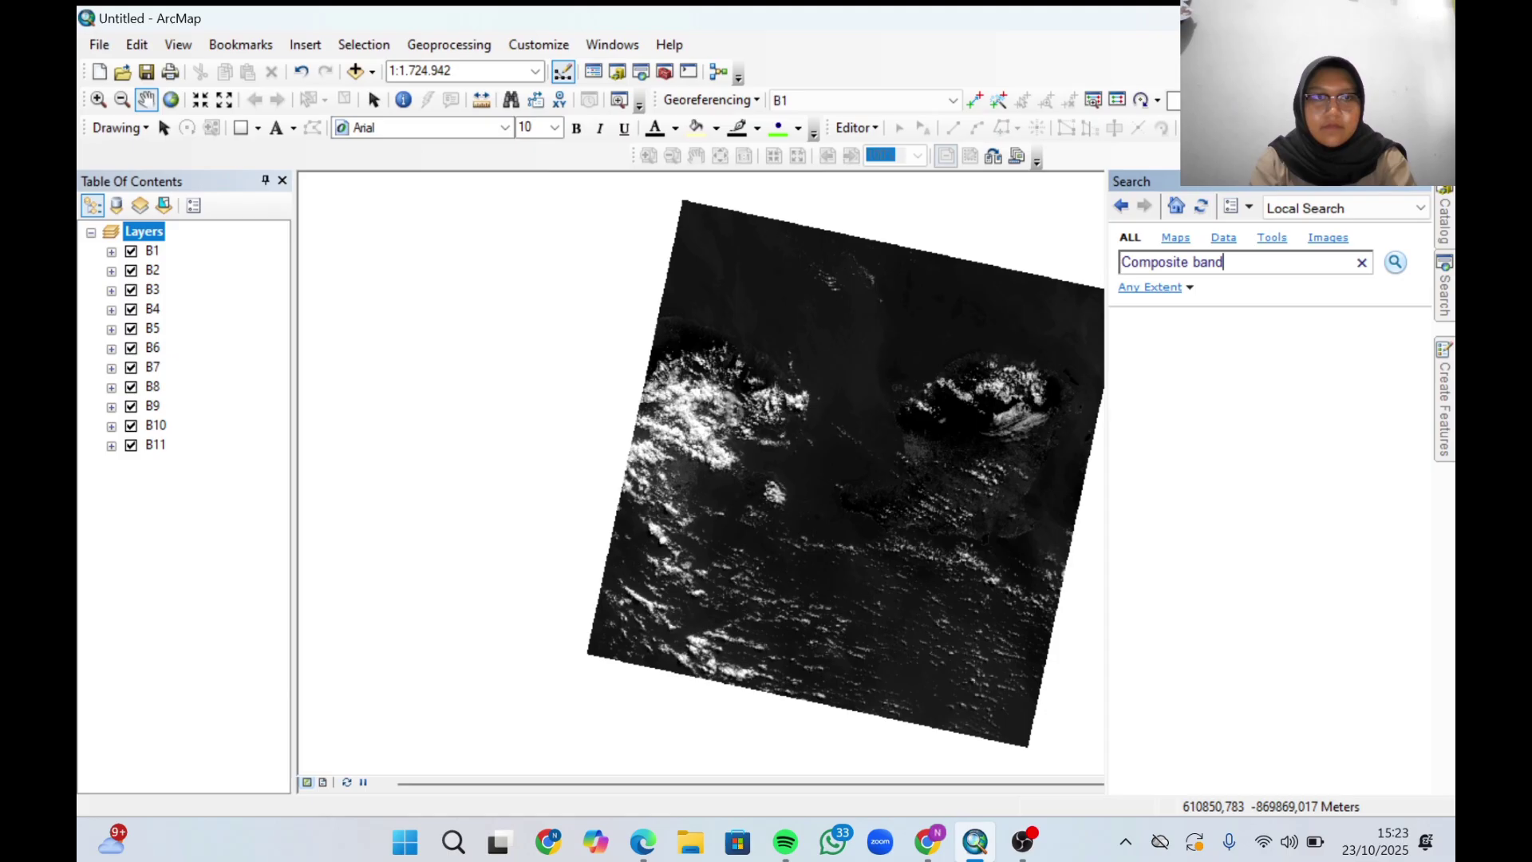
key("Return")
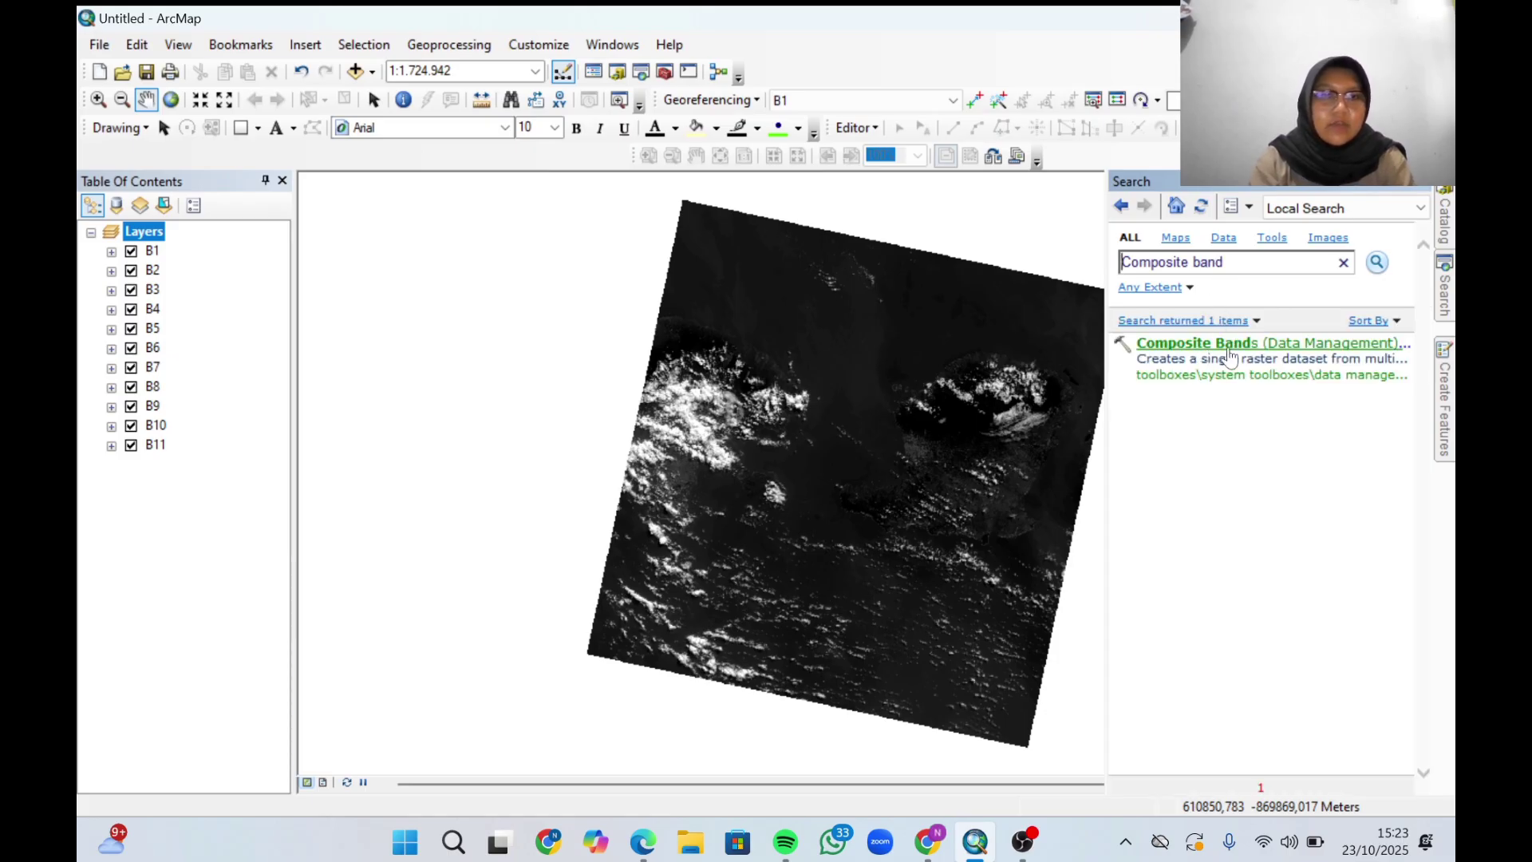
left_click(1287, 345)
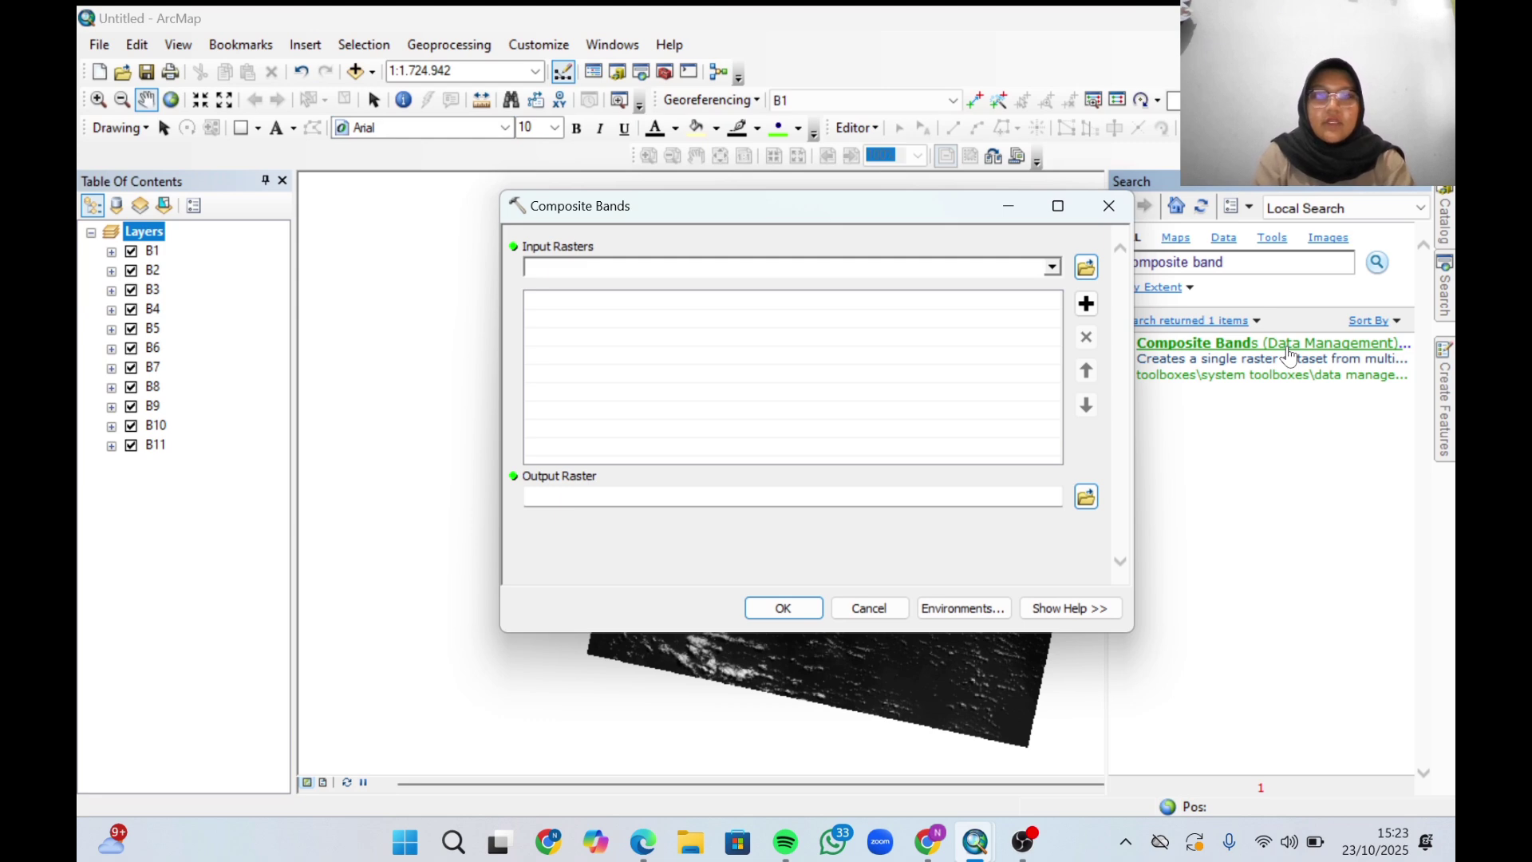
left_click(421, 229)
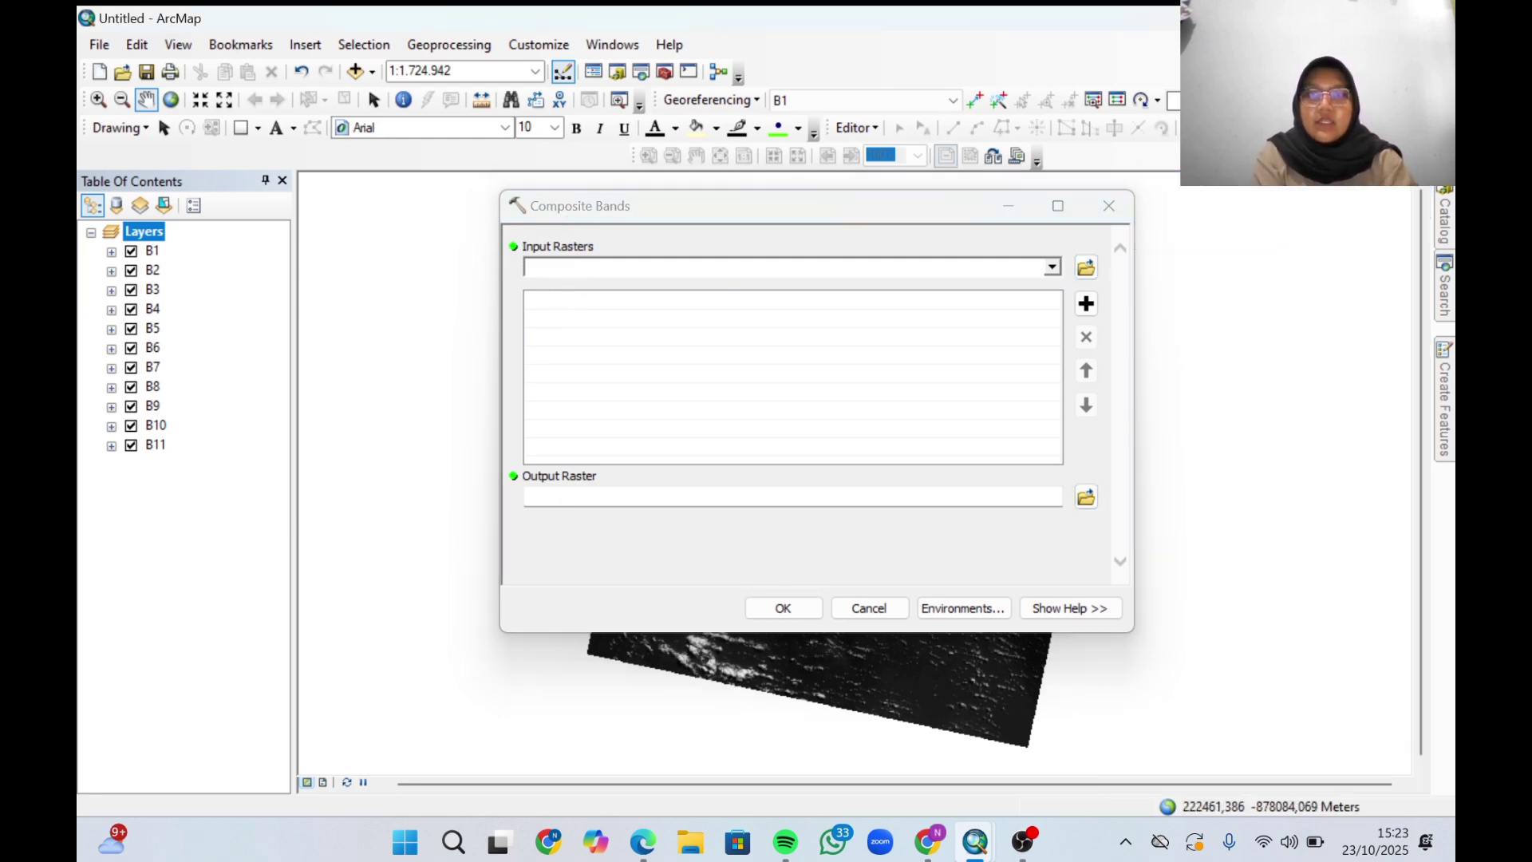
Add all eleven bands, B1 to B11, in order as input rasters of the Composite Bands tool.
left_click(1054, 268)
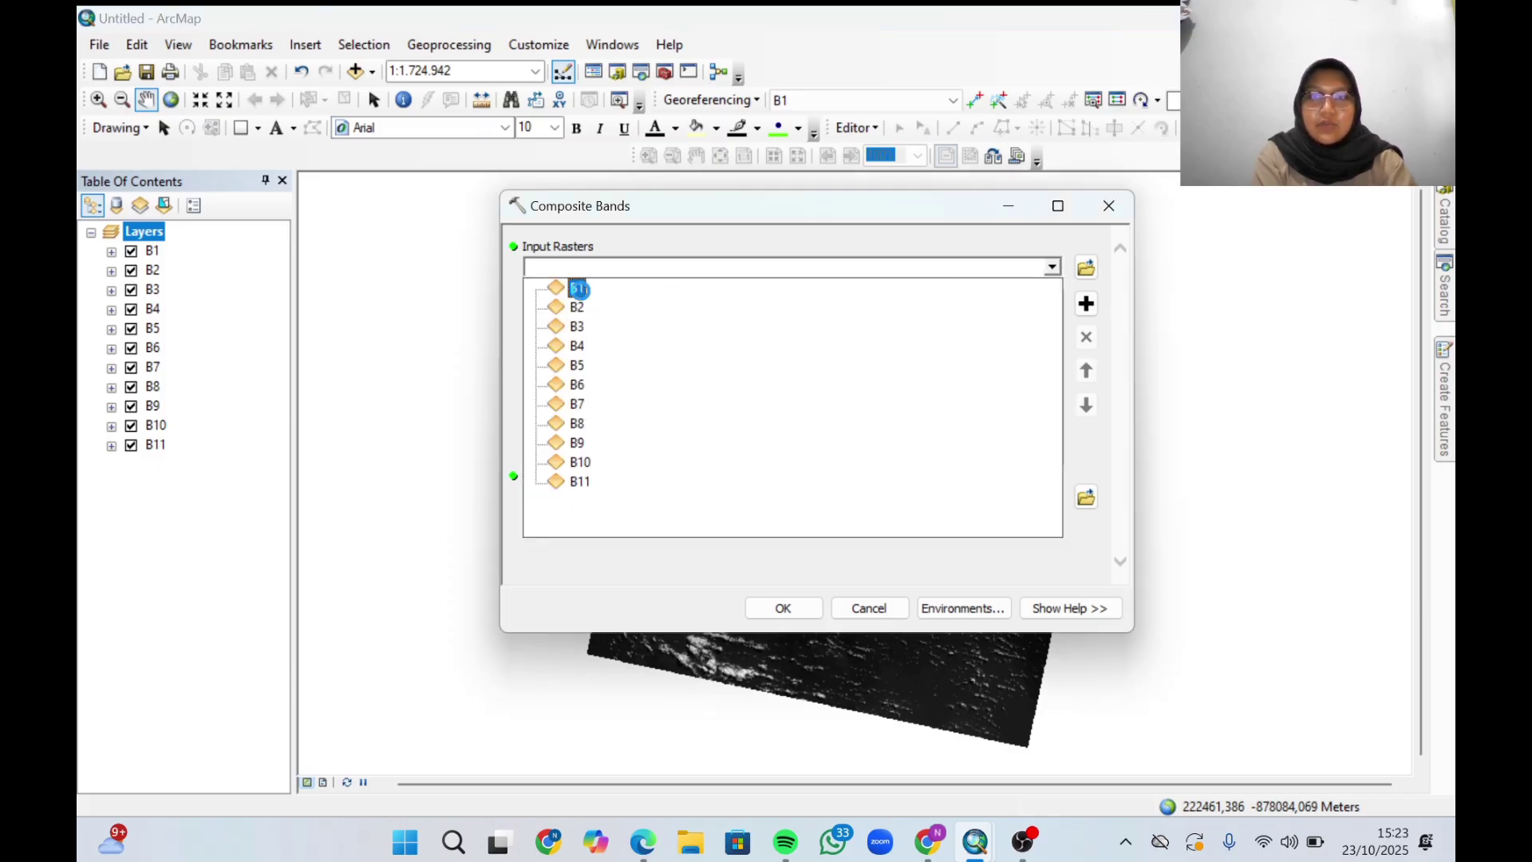
left_click(583, 295)
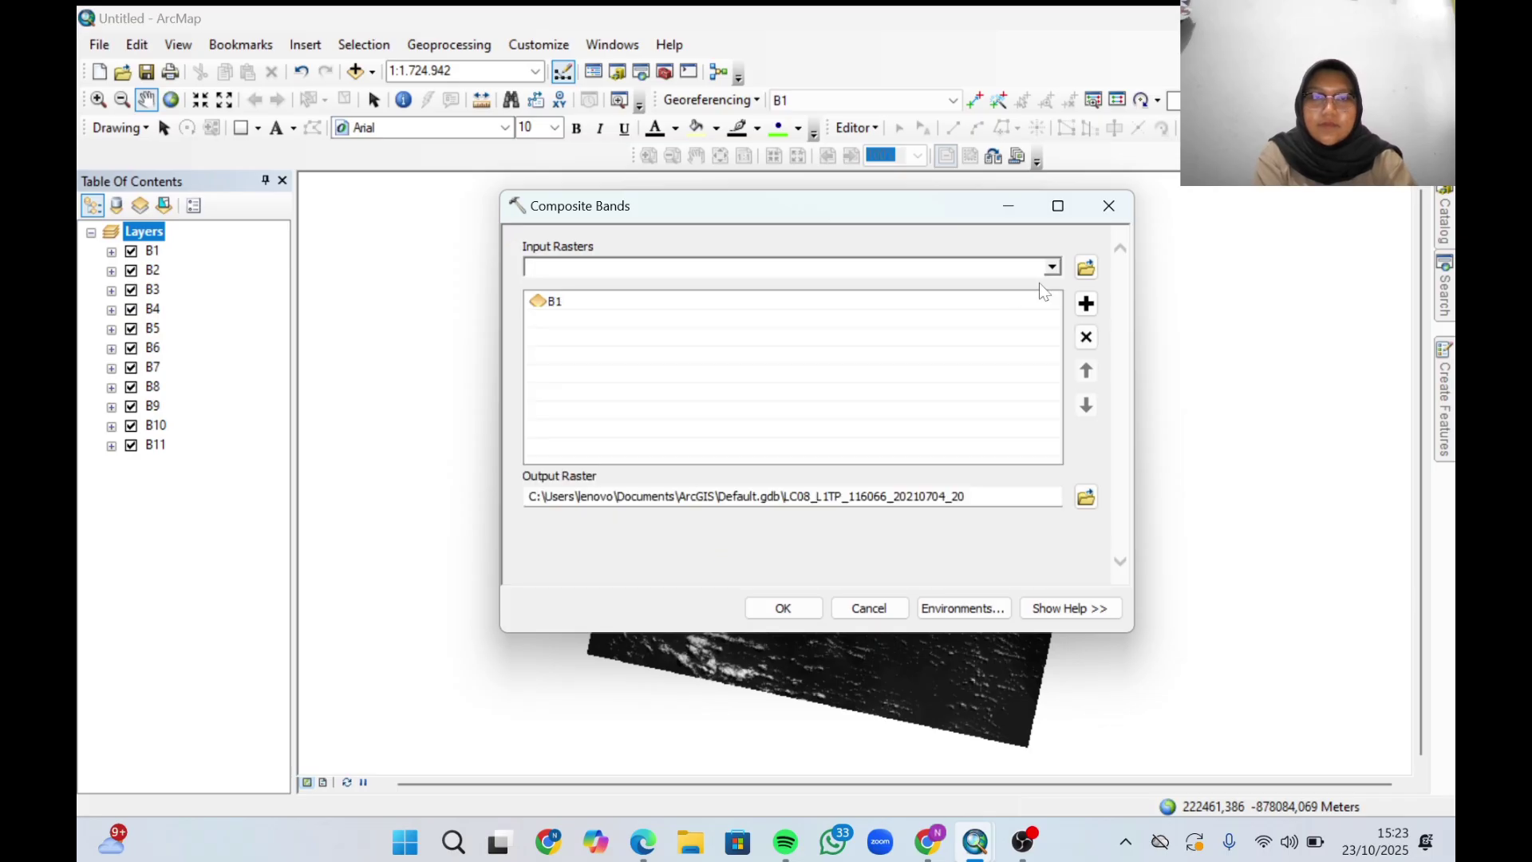
left_click(1053, 269)
left_click(643, 311)
left_click(1053, 268)
left_click(754, 325)
left_click(1053, 268)
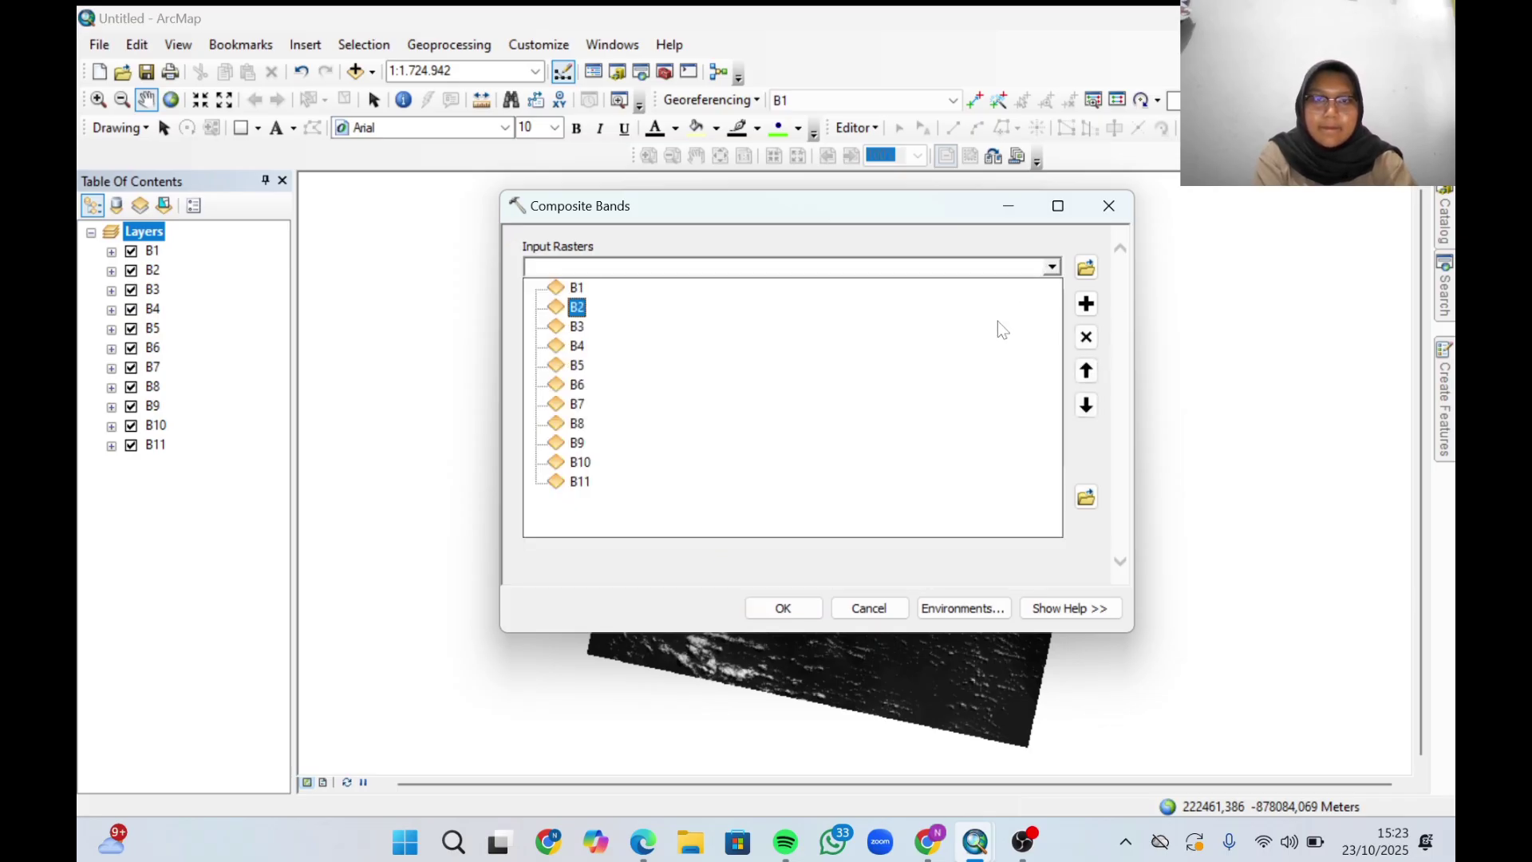
left_click(990, 346)
left_click(1053, 268)
left_click(994, 364)
left_click(1055, 267)
left_click(978, 385)
left_click(1054, 268)
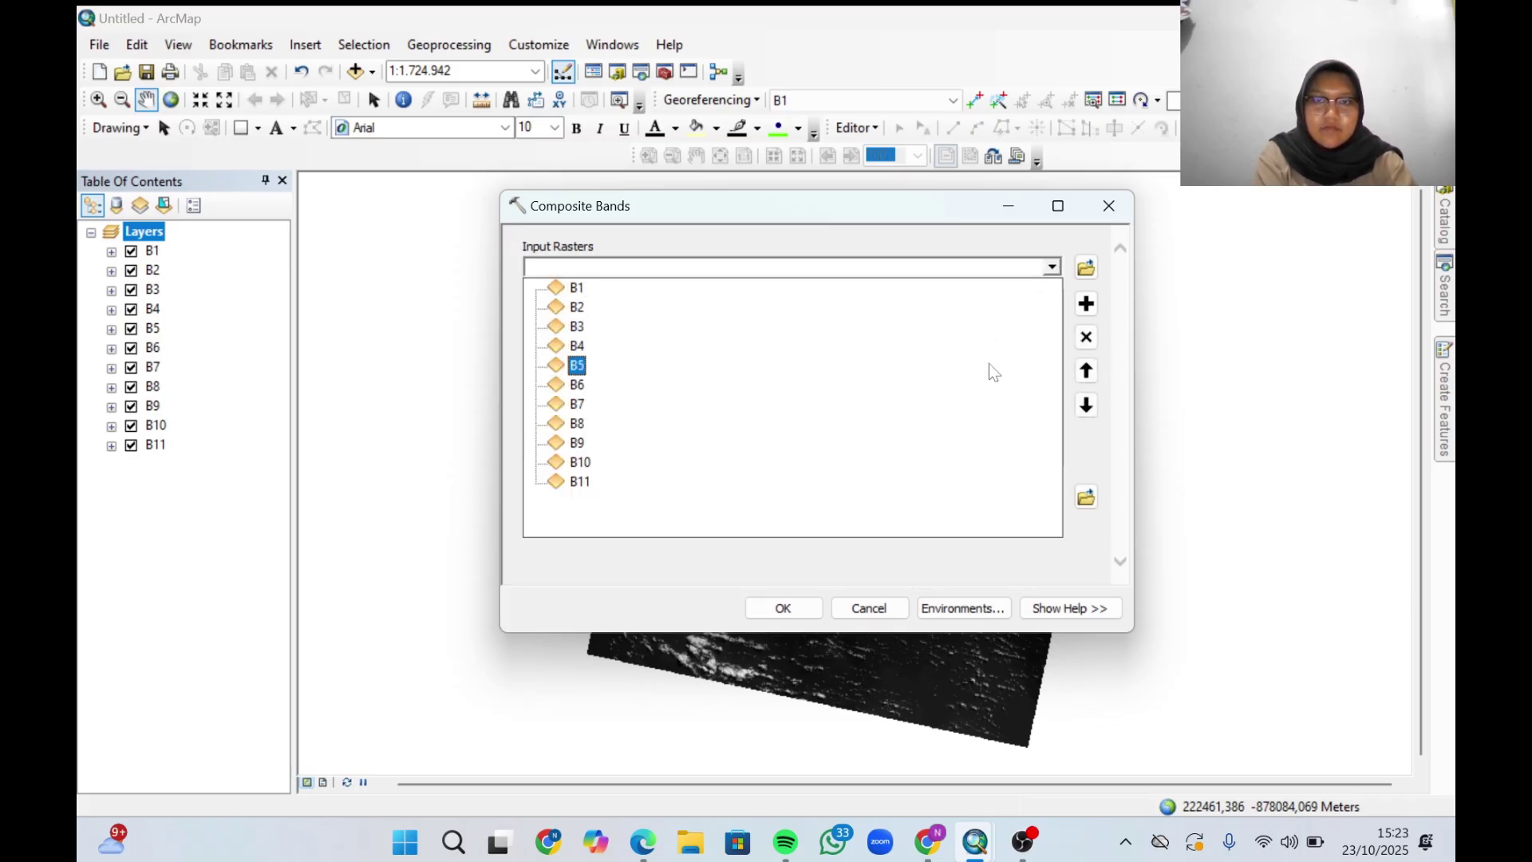
left_click(989, 404)
left_click(1053, 268)
left_click(929, 423)
left_click(1052, 268)
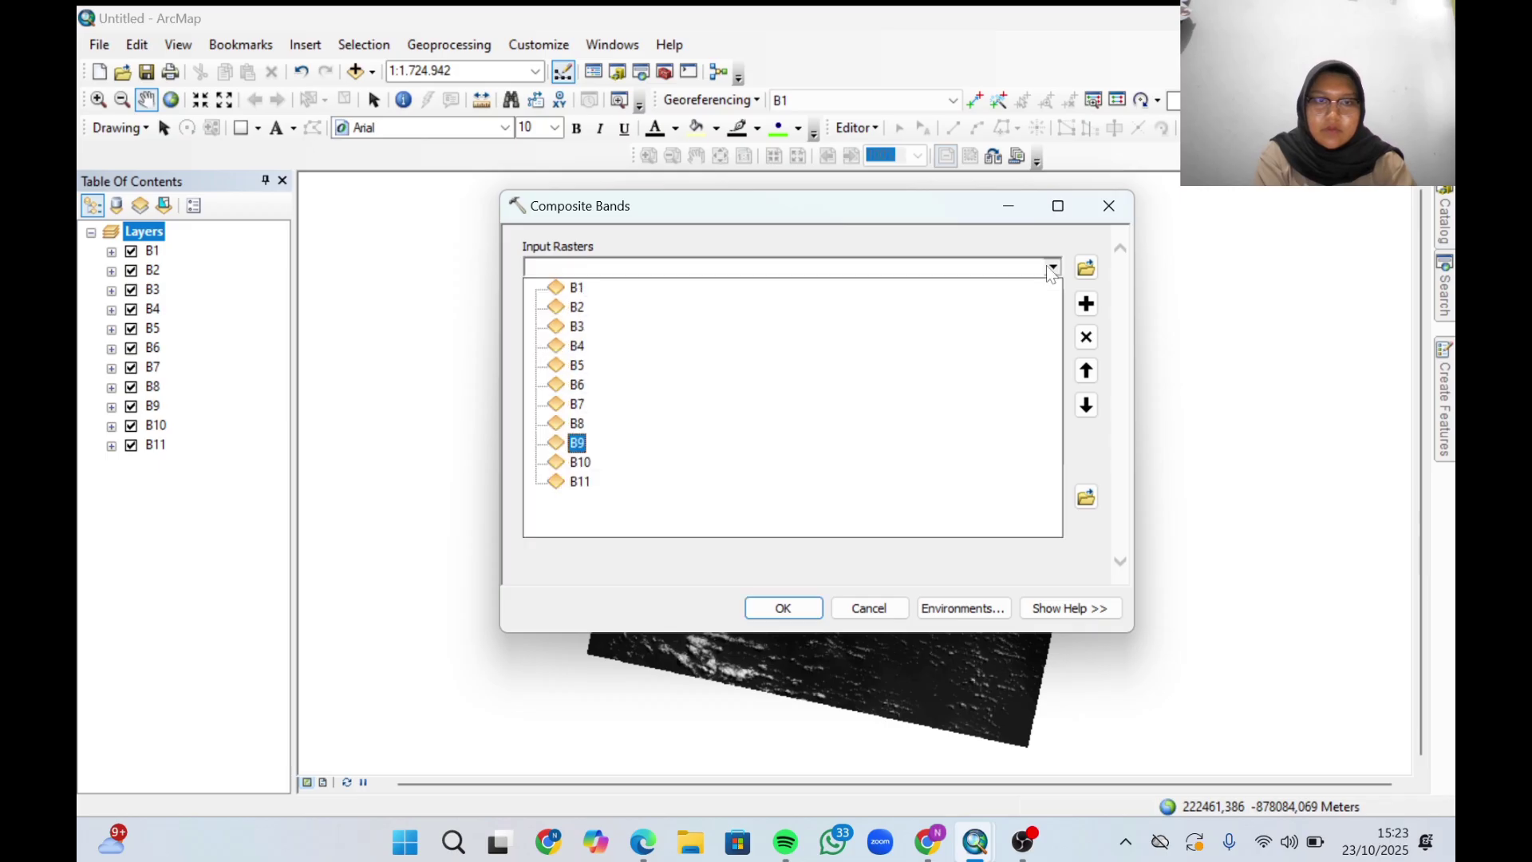
left_click(998, 442)
left_click(1054, 268)
left_click(960, 463)
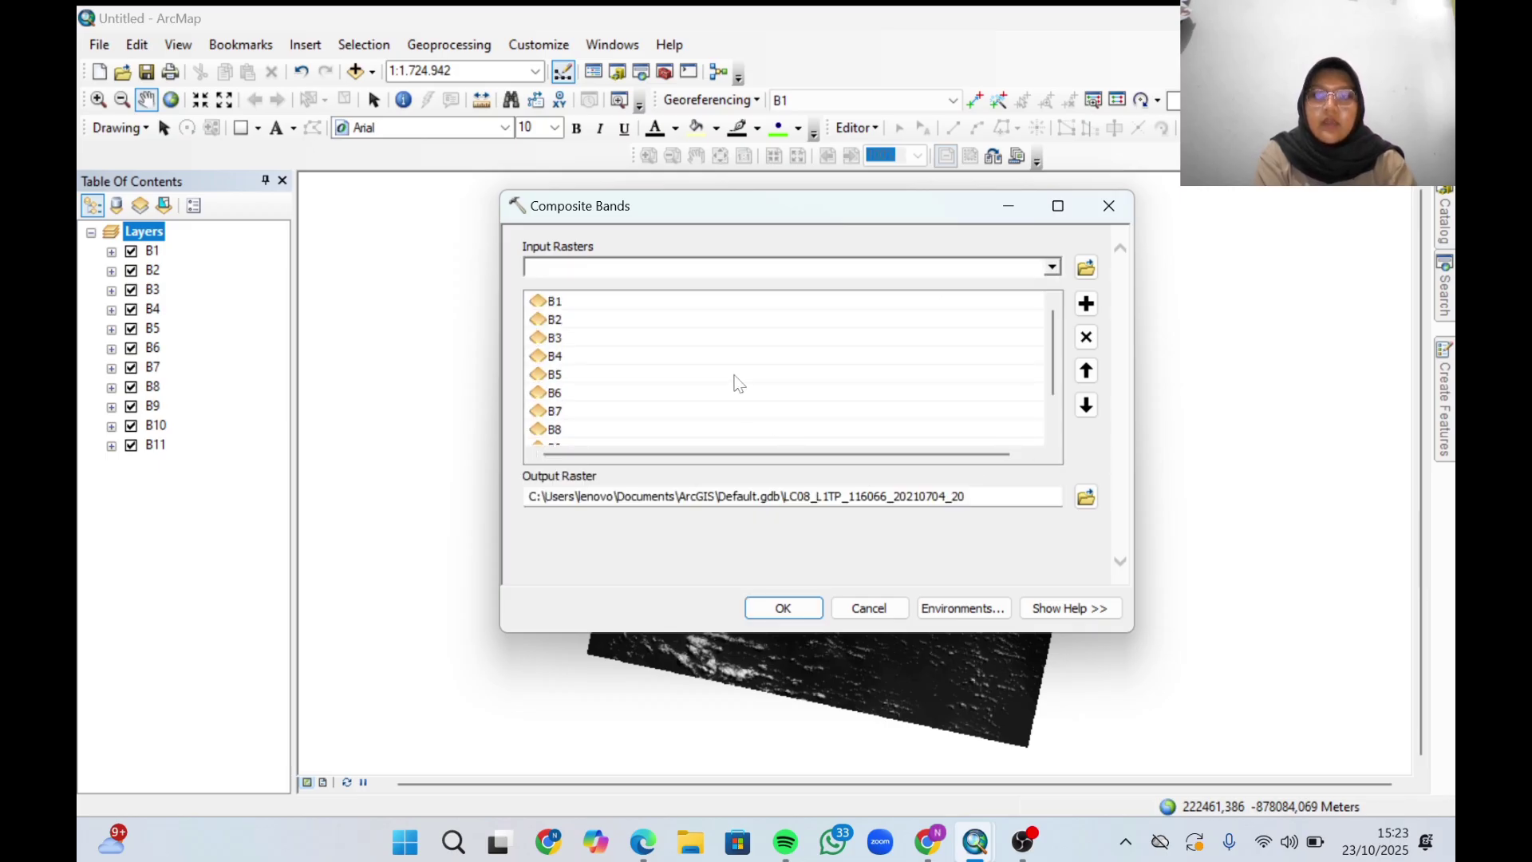
scroll(734, 381, "down", 1)
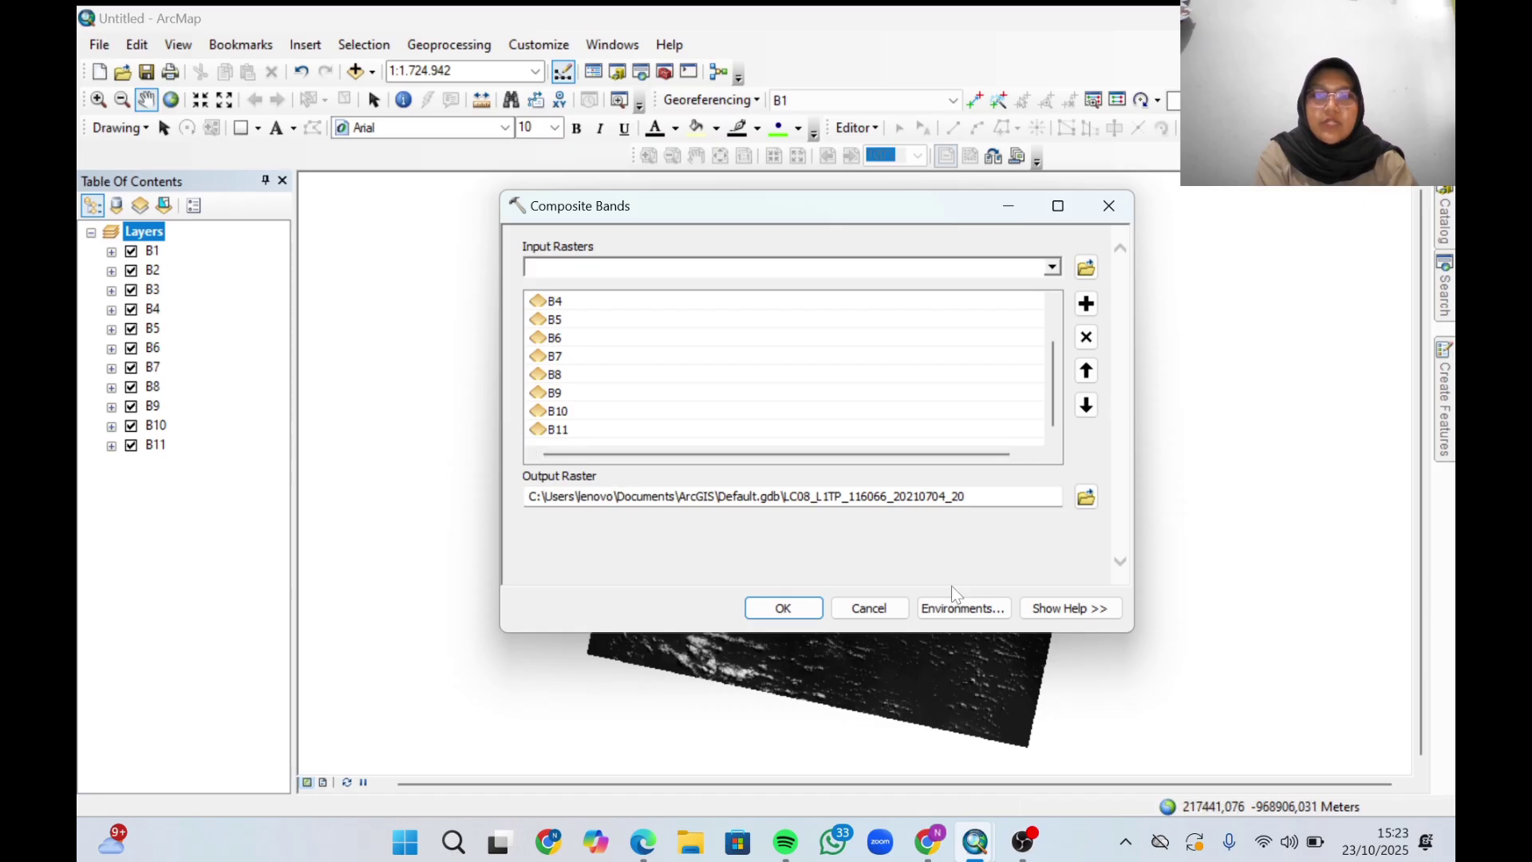
Create a file geodatabase named Compositebanddd in the Comband Lap folder and open it as the output raster's location.
left_click(1086, 497)
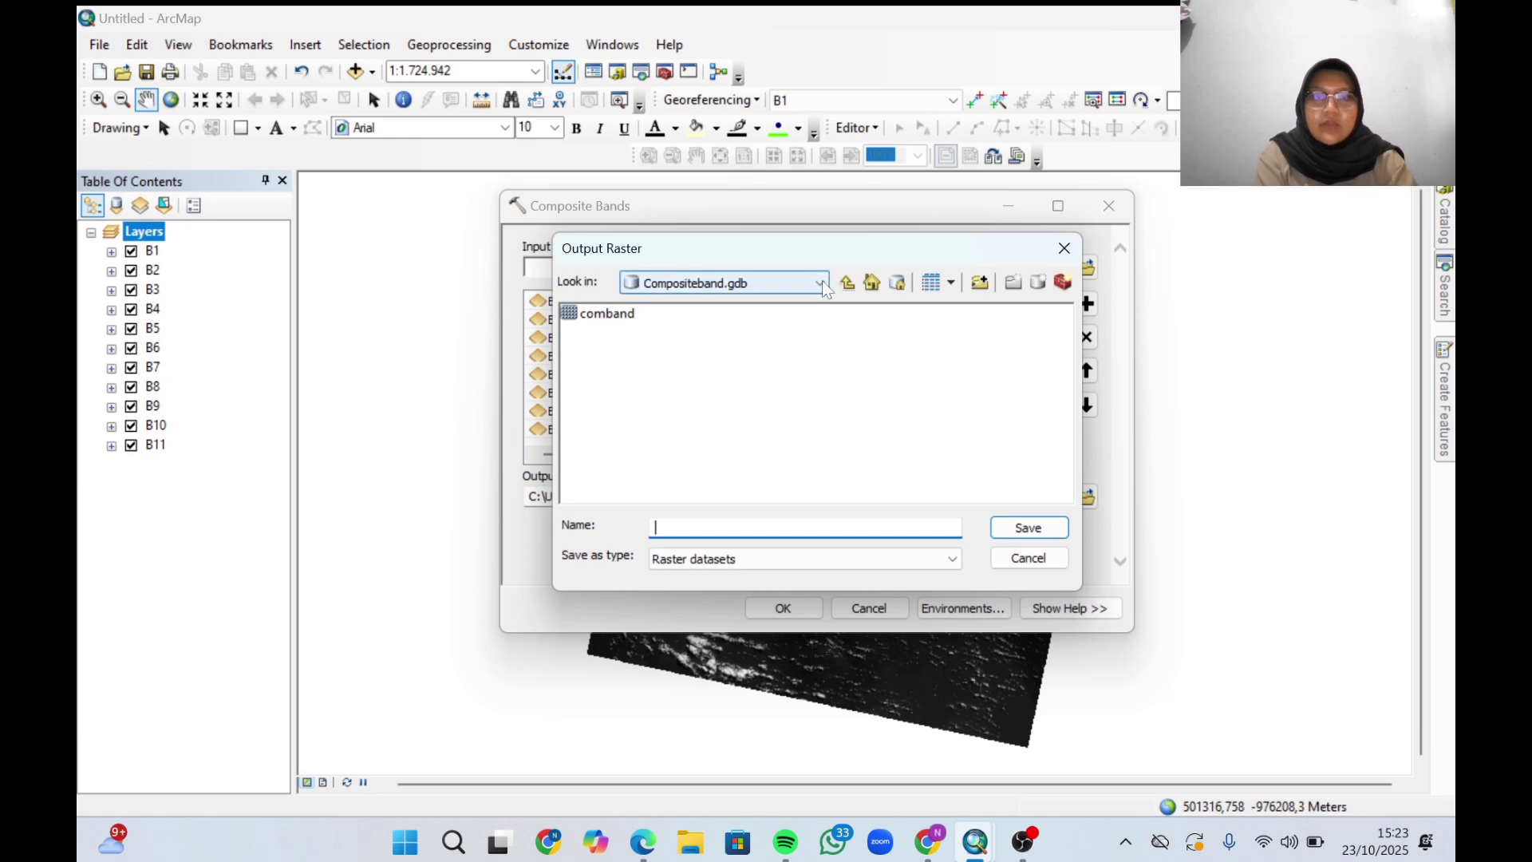
left_click(849, 284)
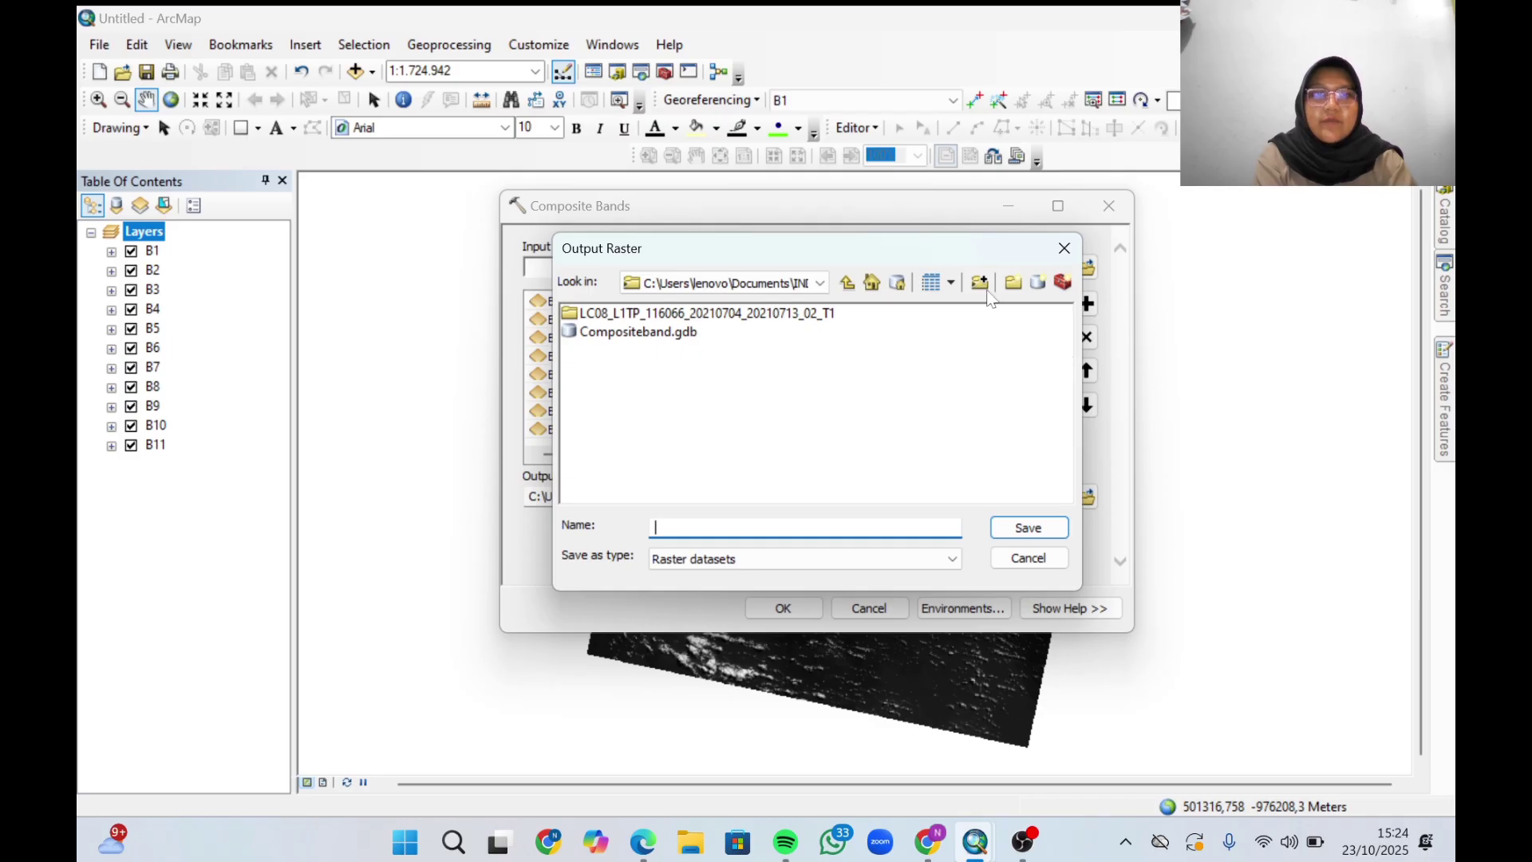
left_click(1038, 283)
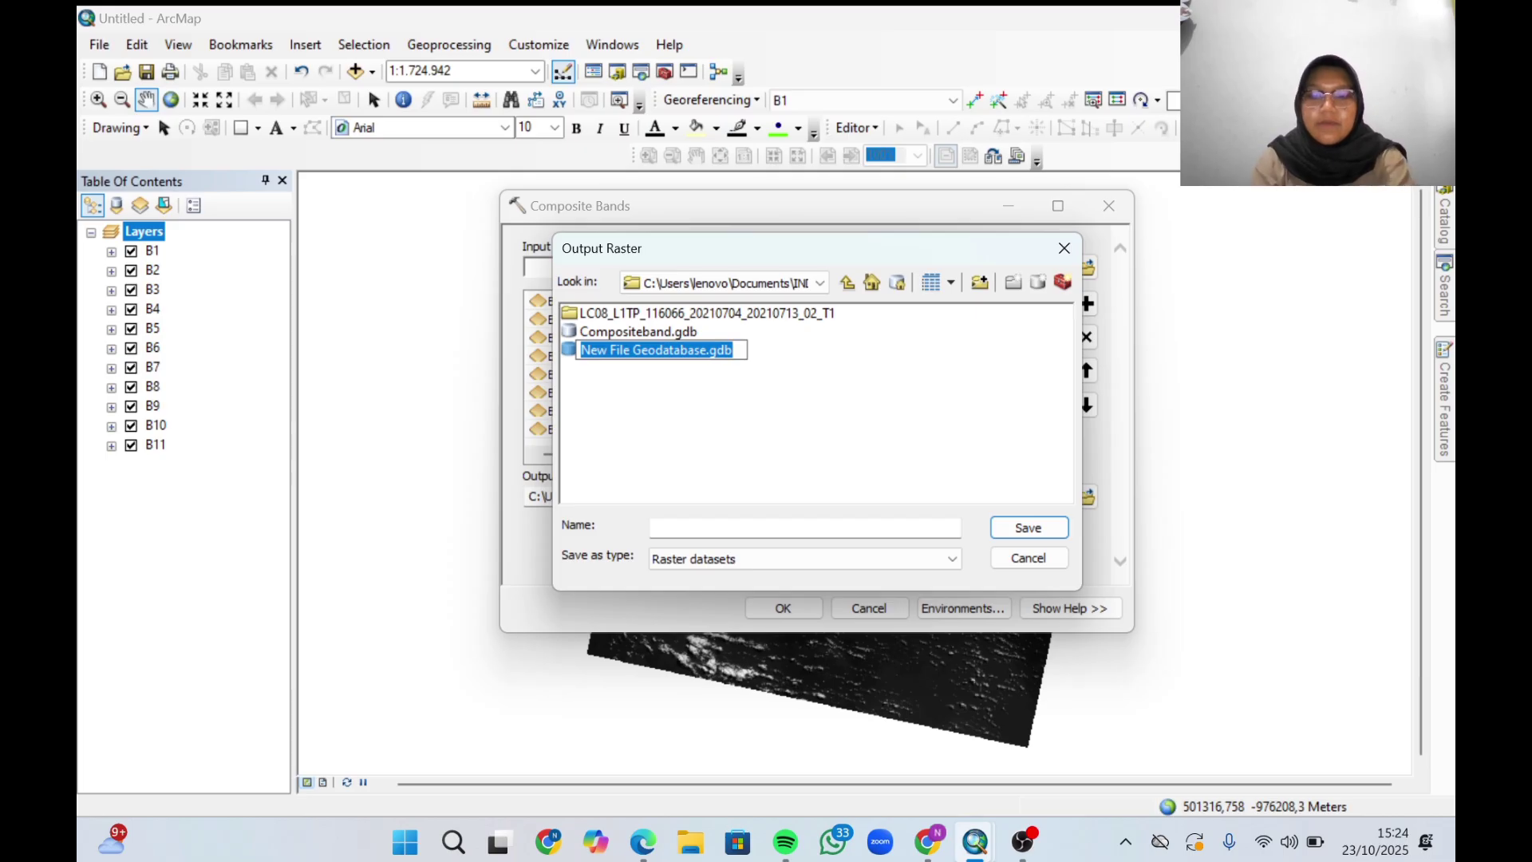
type("Composi")
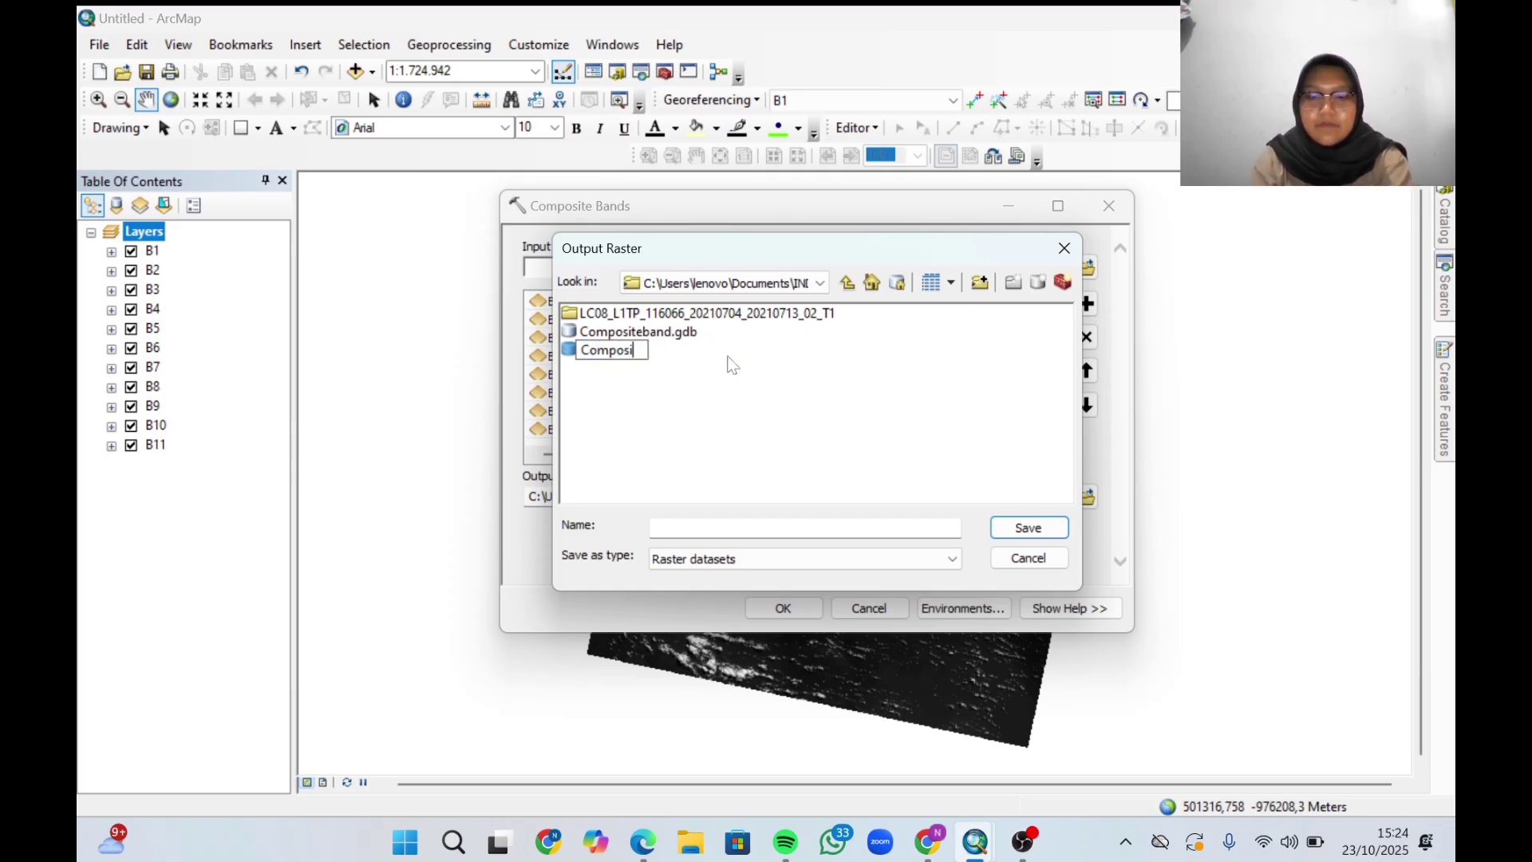
type("tebanddd")
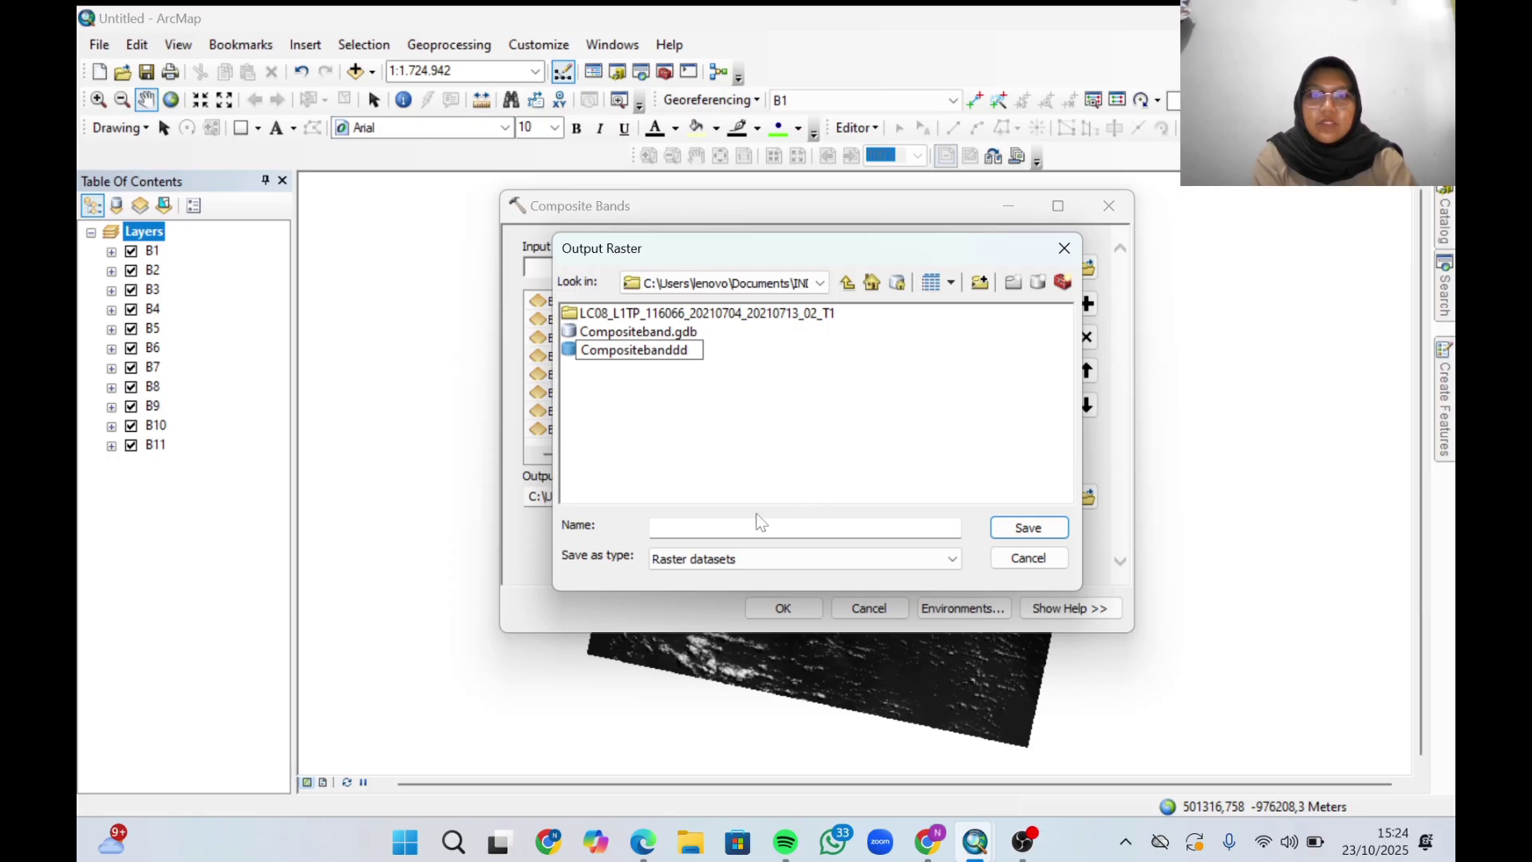
left_click(825, 420)
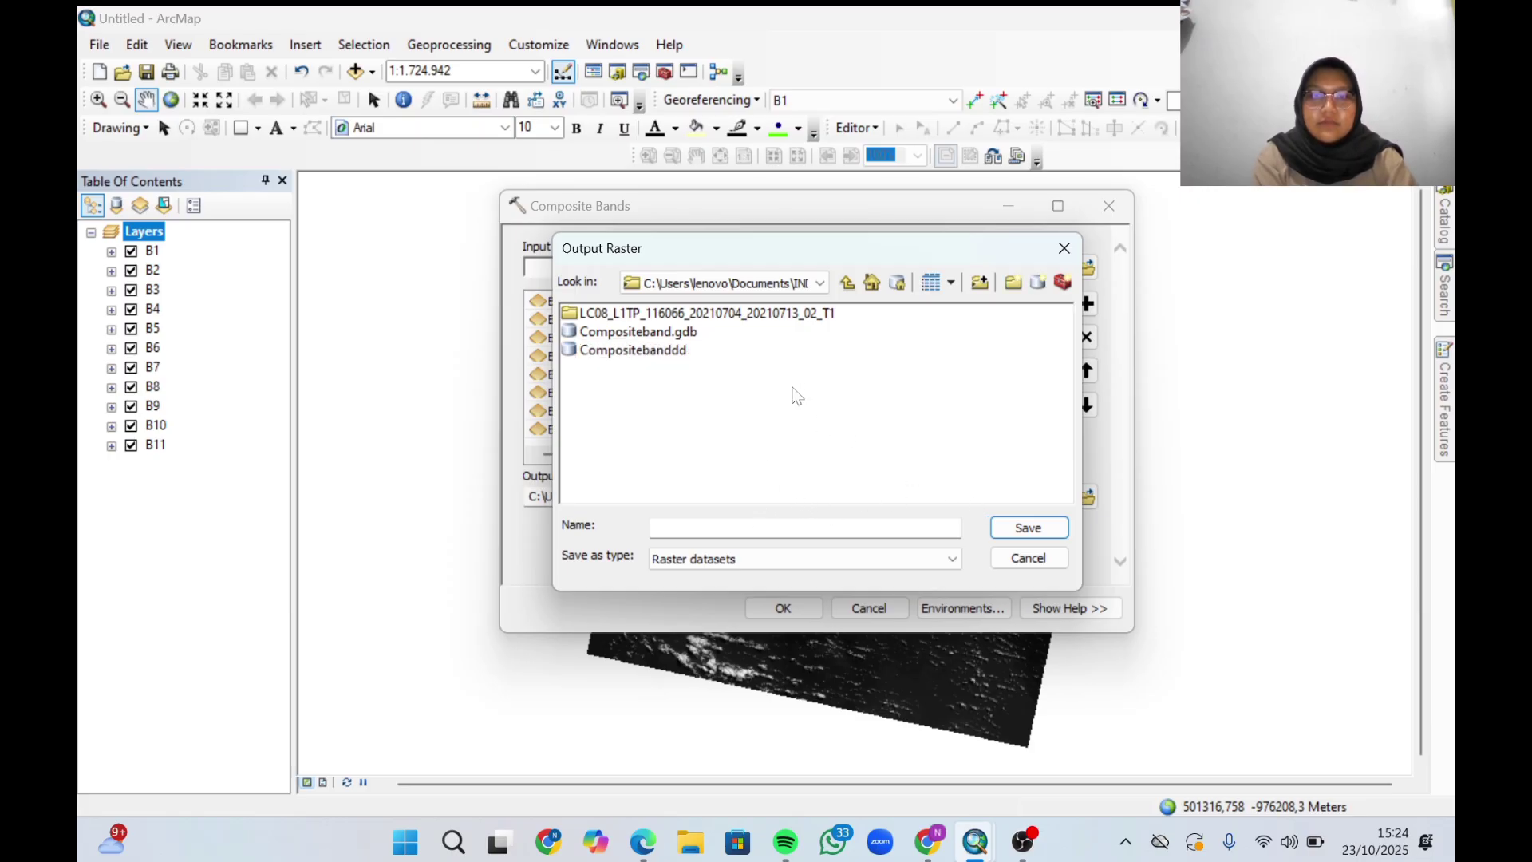
double_click(645, 361)
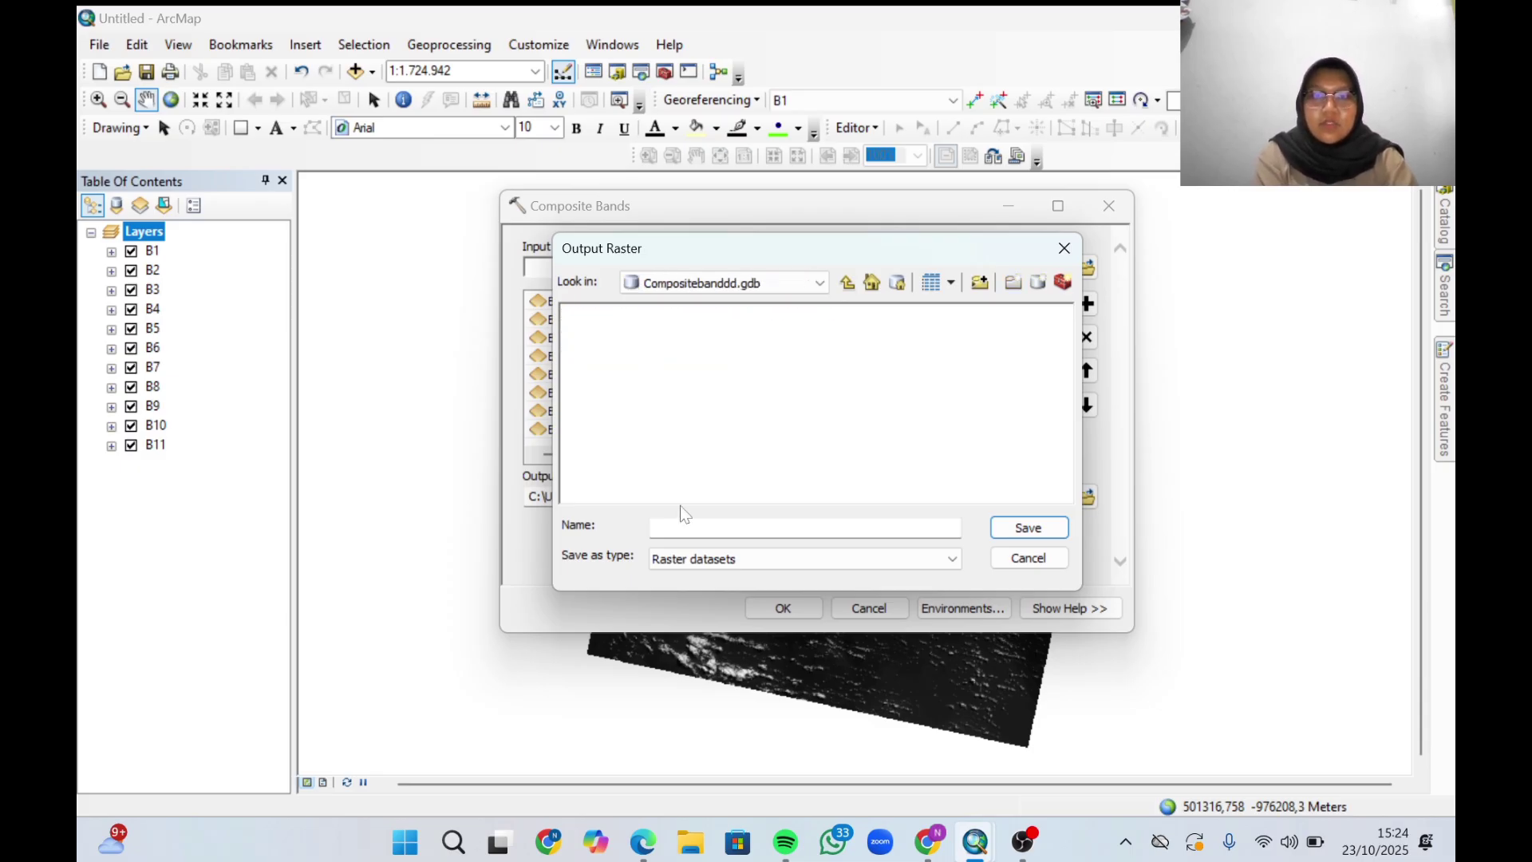
Name the output raster Comband in the new geodatabase and run the Composite Bands tool.
left_click(742, 527)
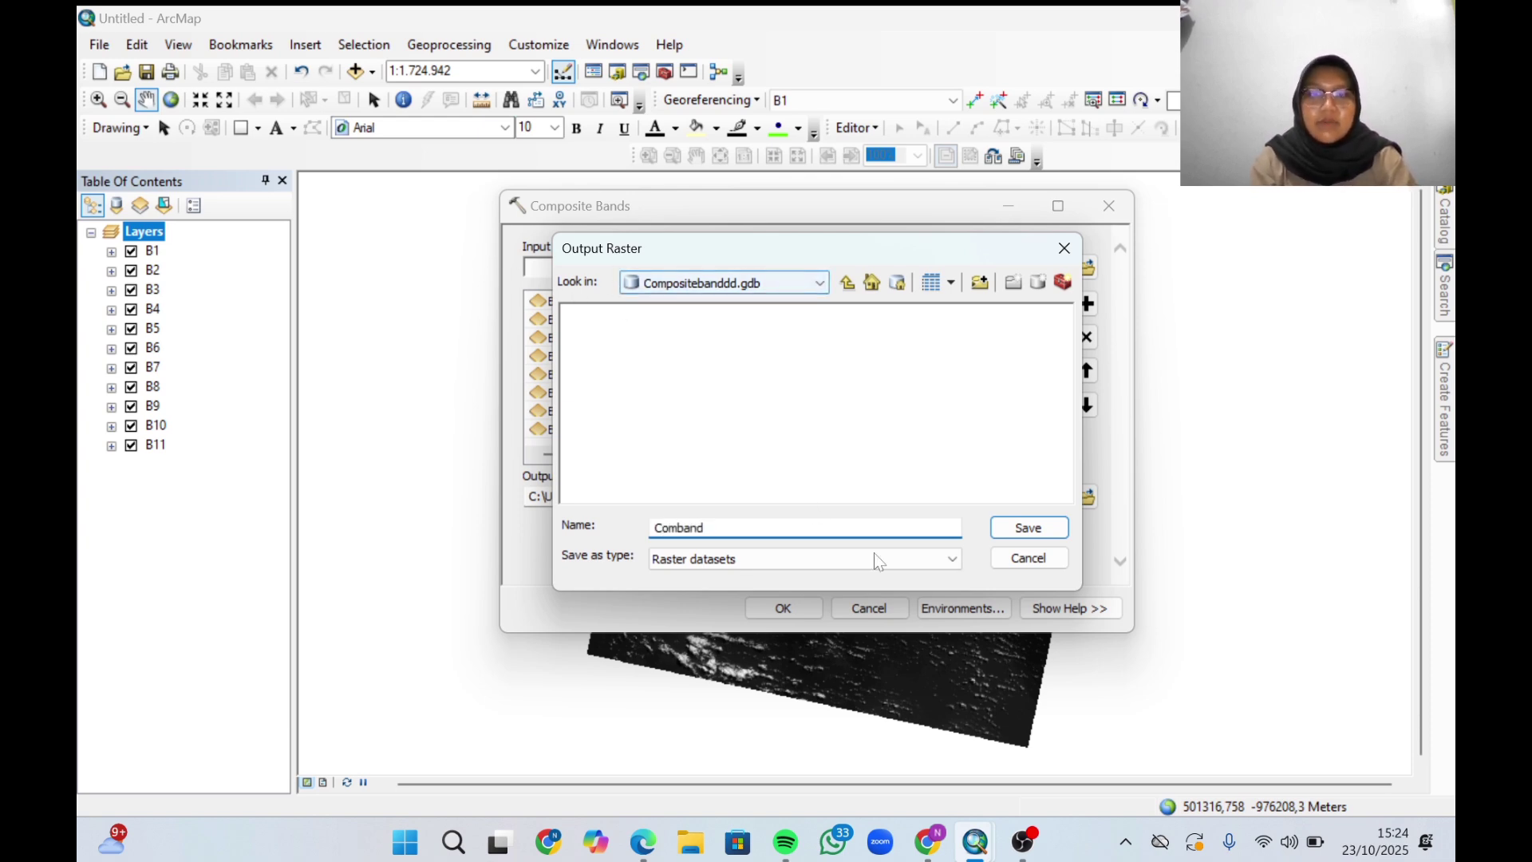
left_click(1047, 530)
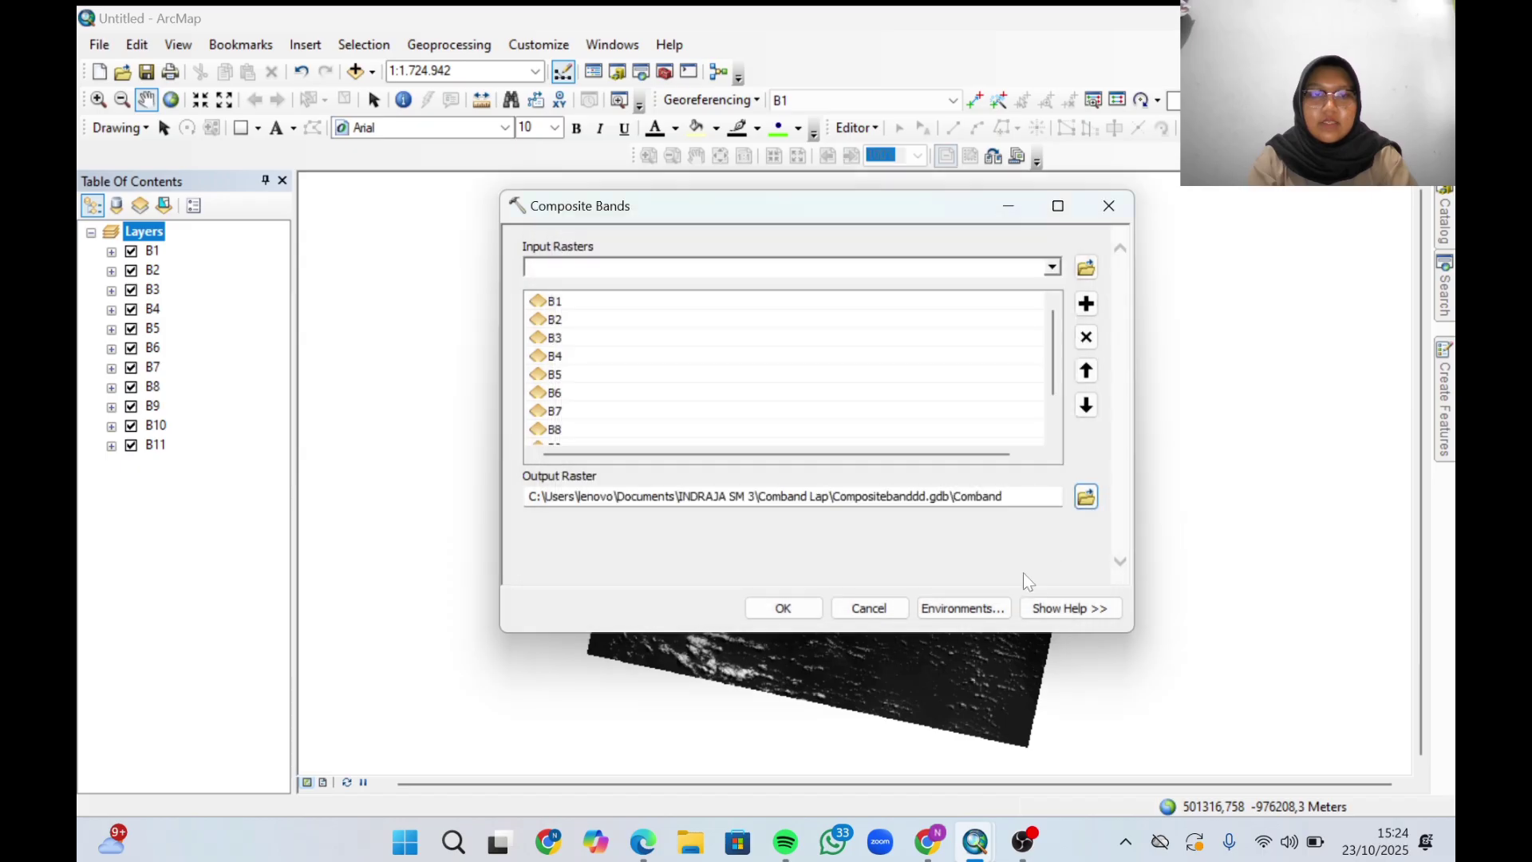
left_click(783, 609)
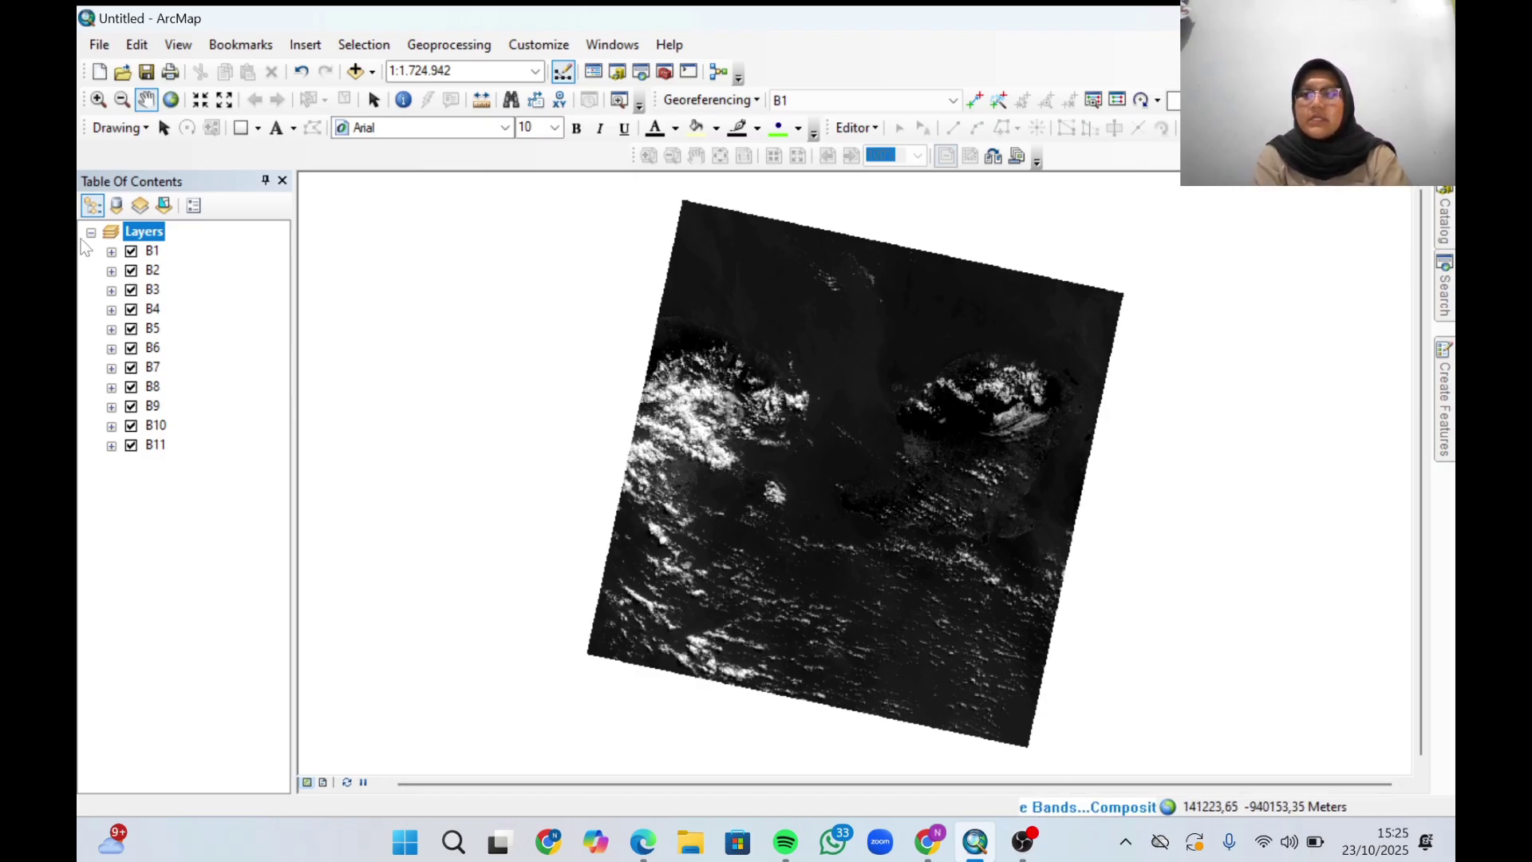
Turn off the visibility of the single-band layers B1 to B11.
left_click(131, 252)
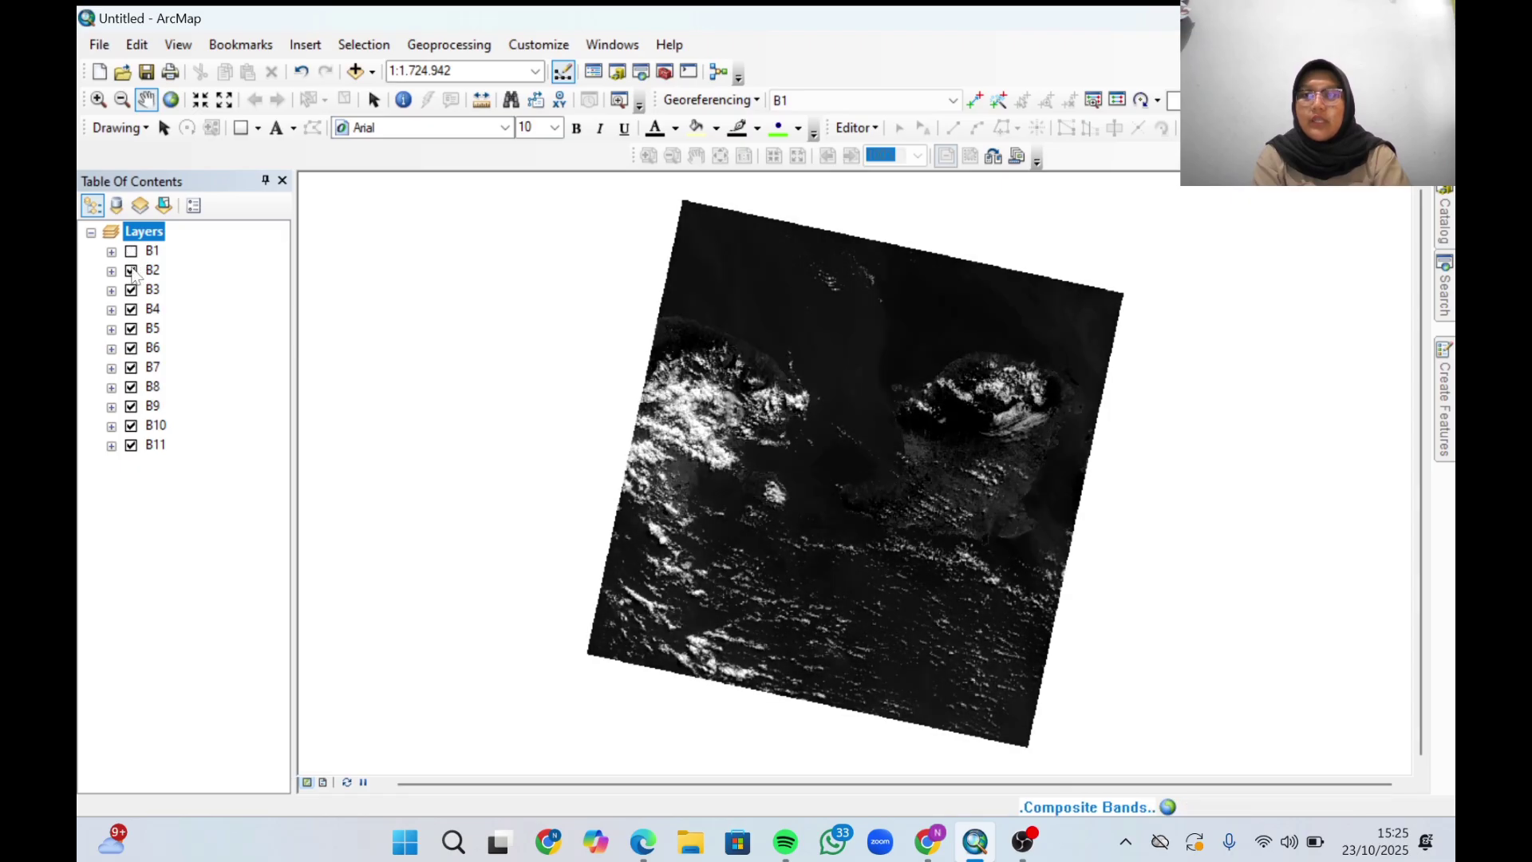
left_click(131, 272)
left_click(131, 290)
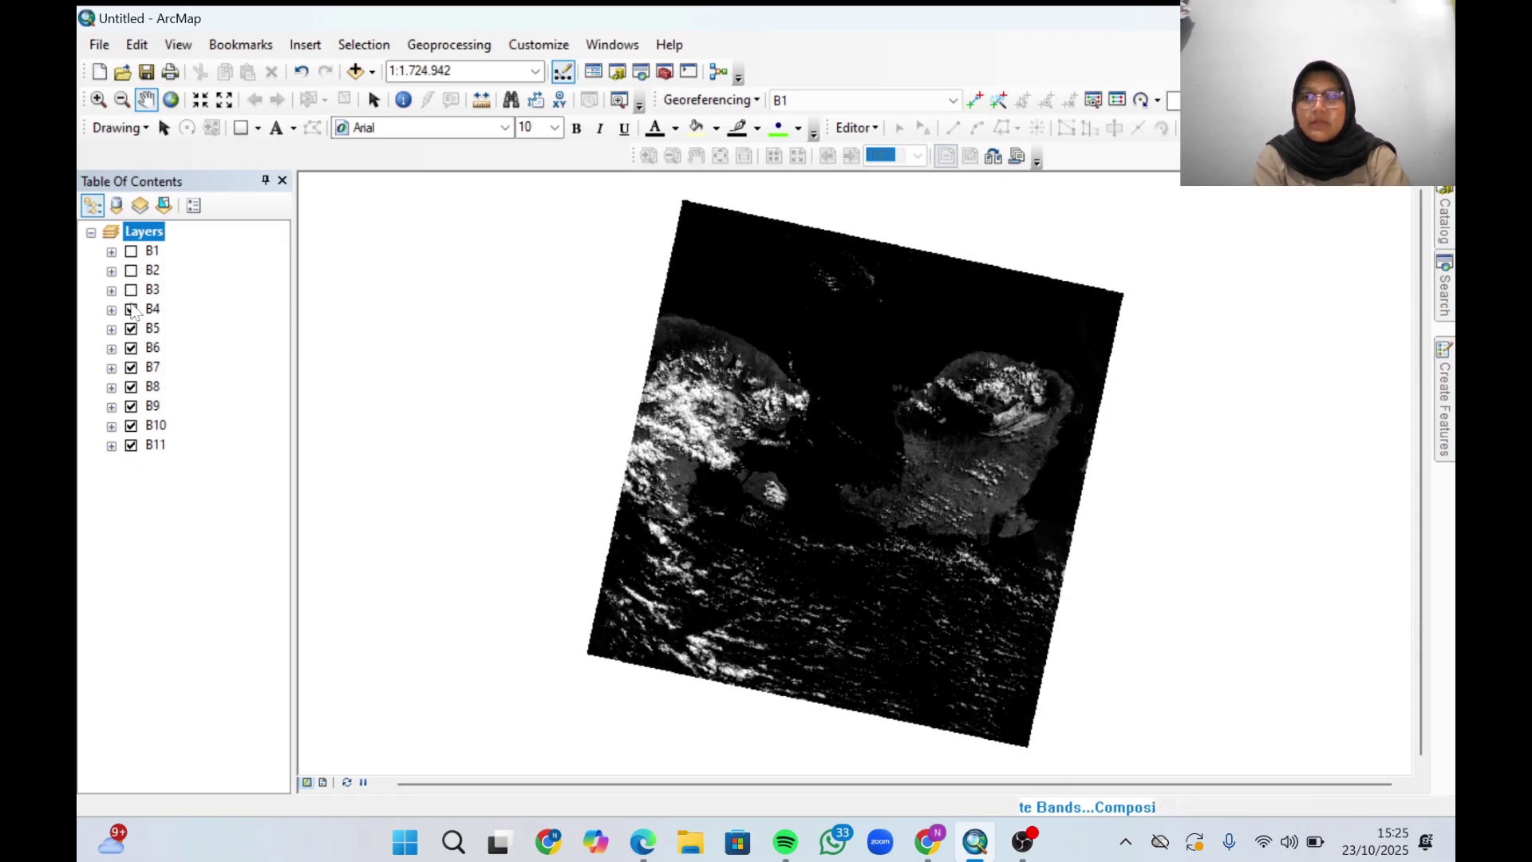
left_click(131, 329)
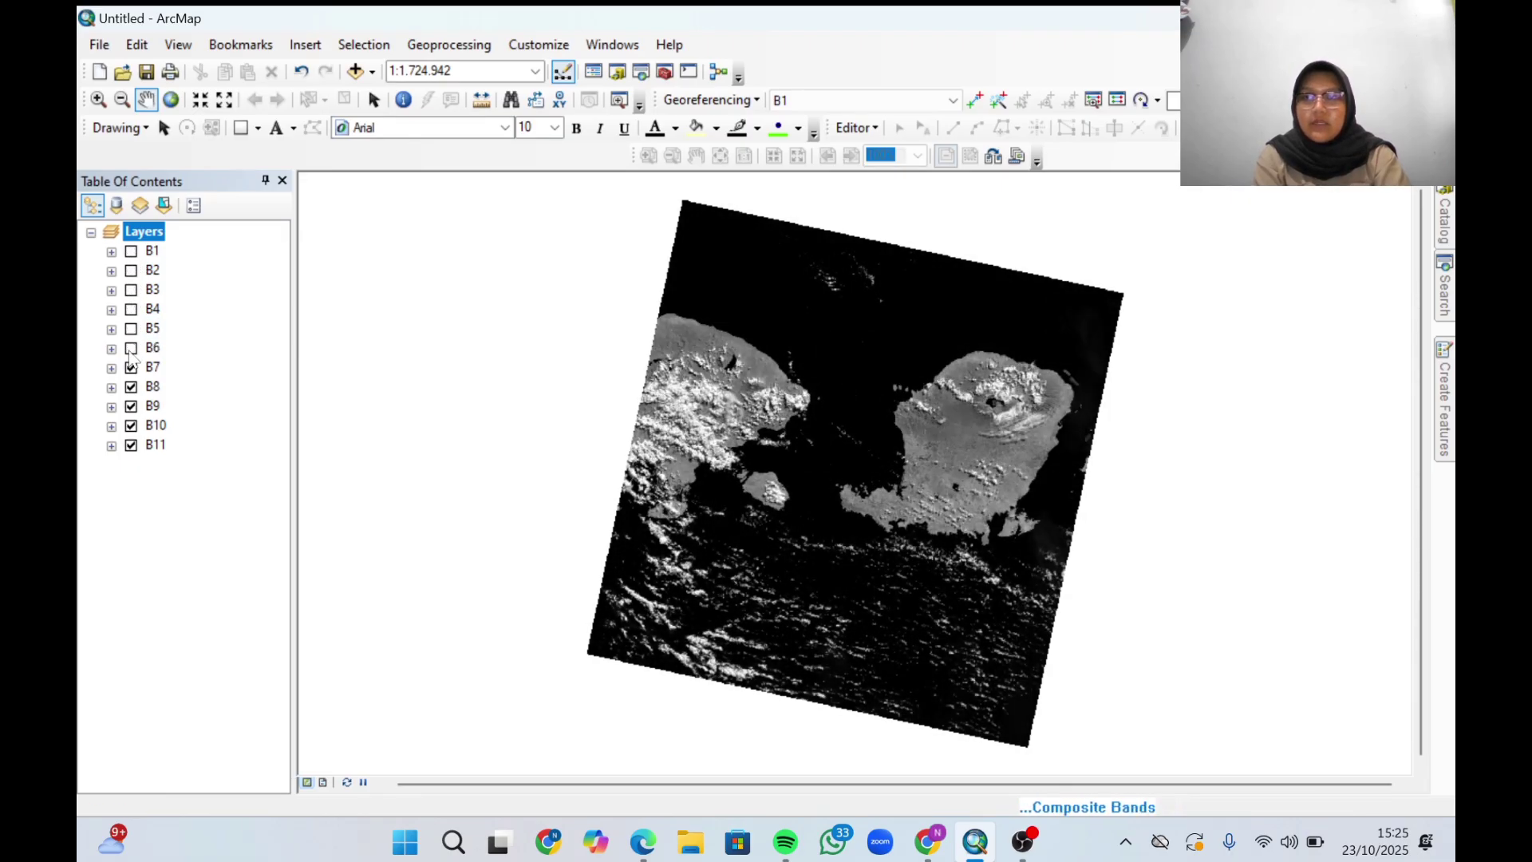
left_click(132, 368)
left_click(132, 387)
left_click(132, 406)
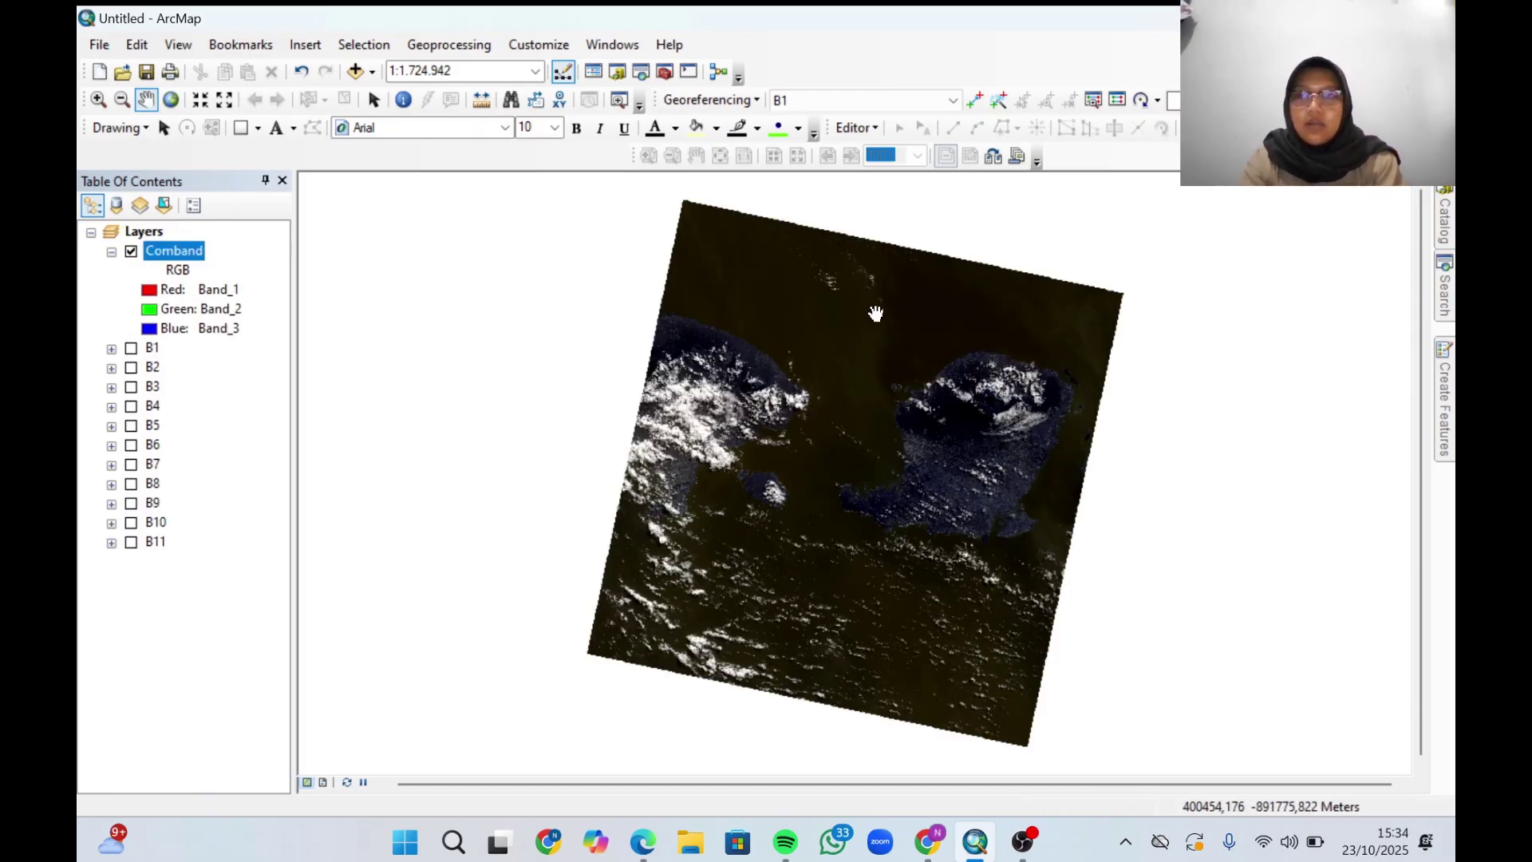
Set the Comband layer's RGB channels to Band_4 for red, Band_3 for green and Band_2 for blue.
left_click(151, 294)
left_click(152, 293)
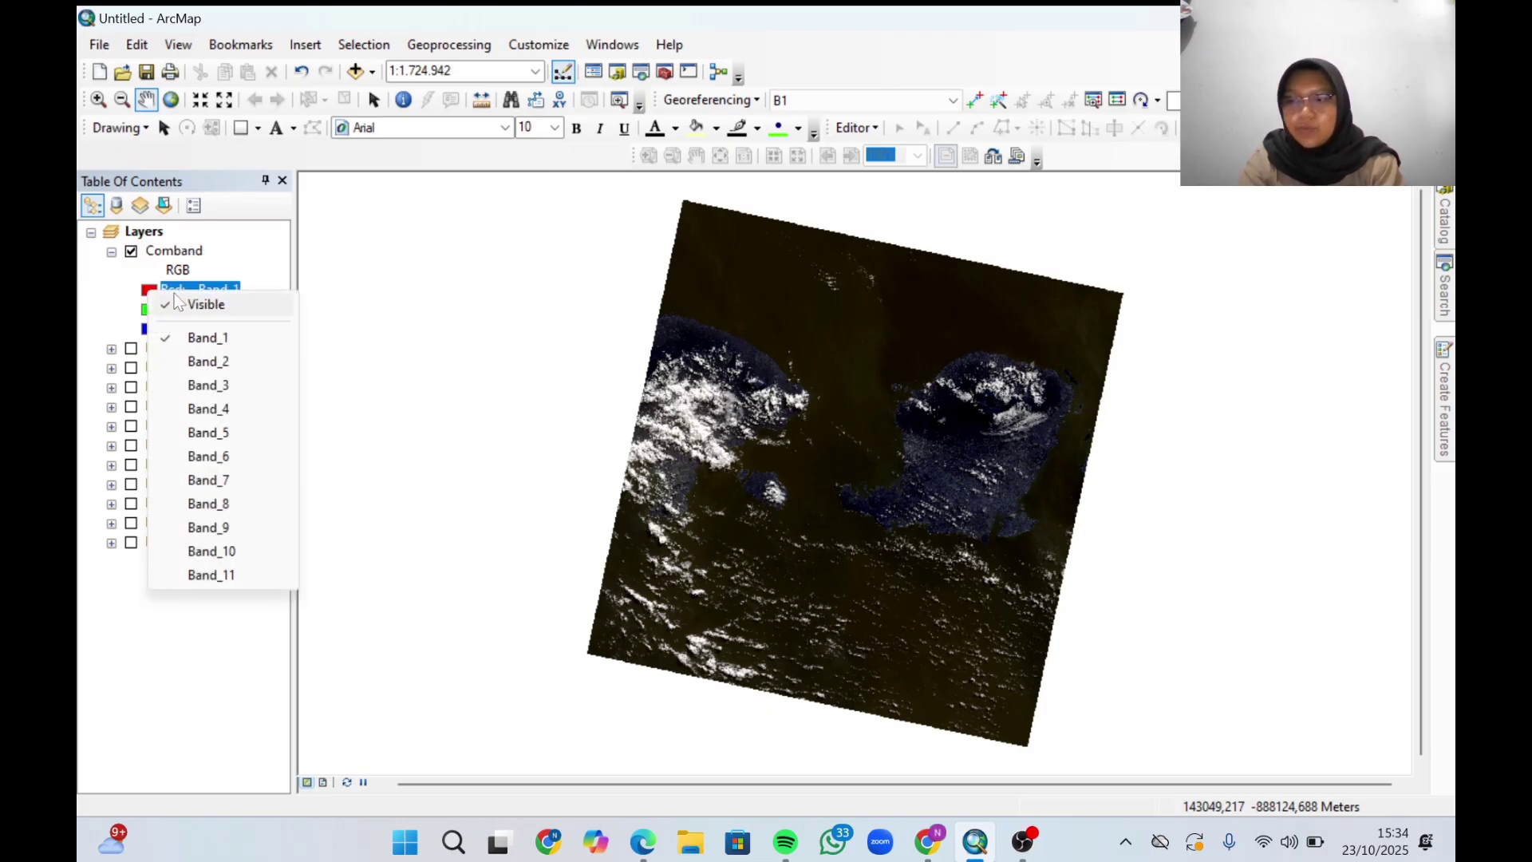
left_click(209, 409)
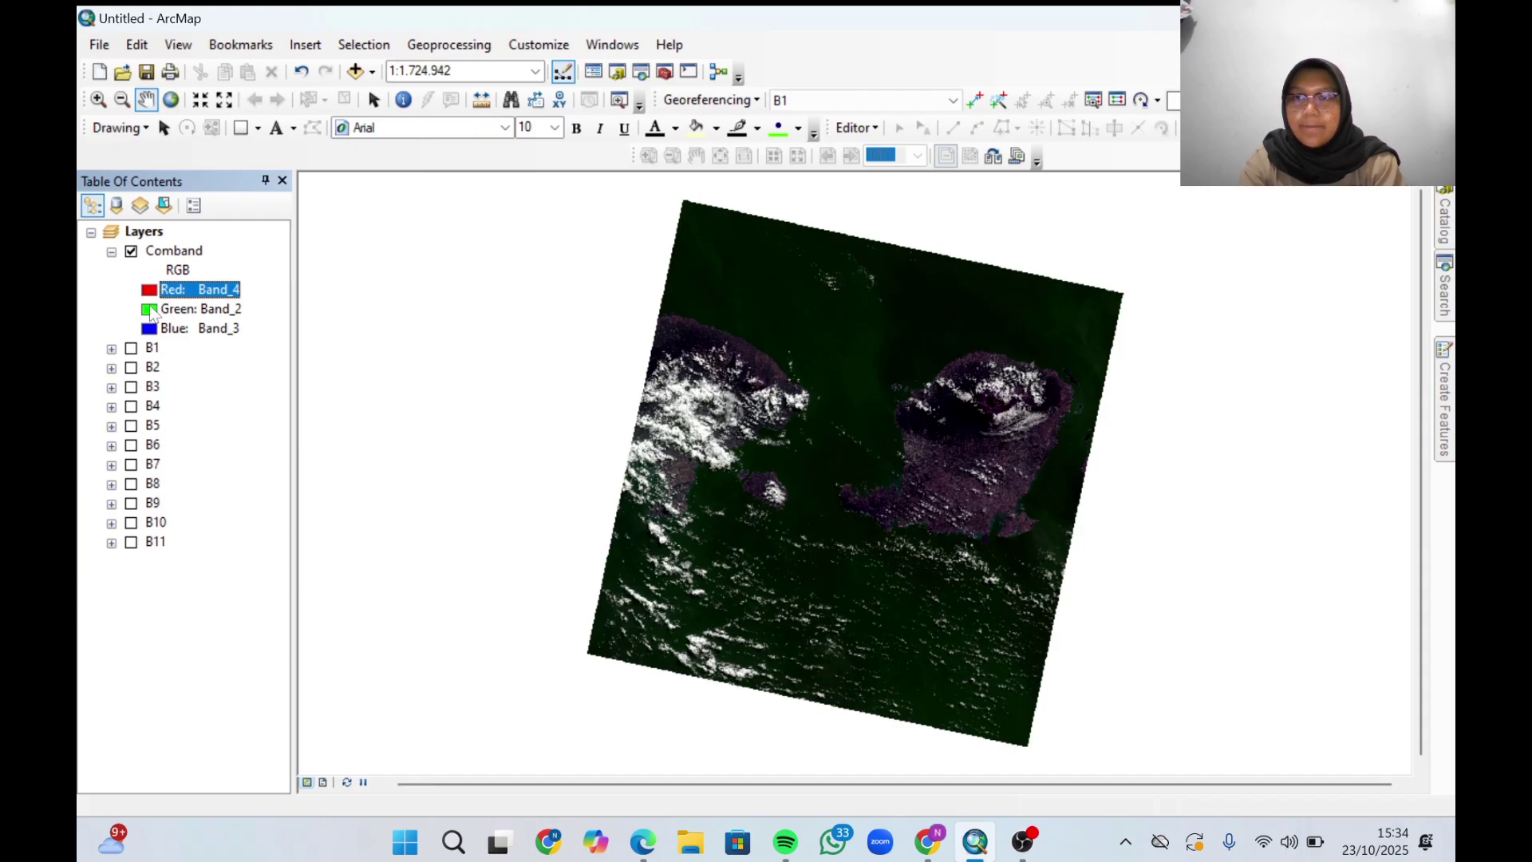
left_click(152, 313)
left_click(180, 404)
left_click(157, 332)
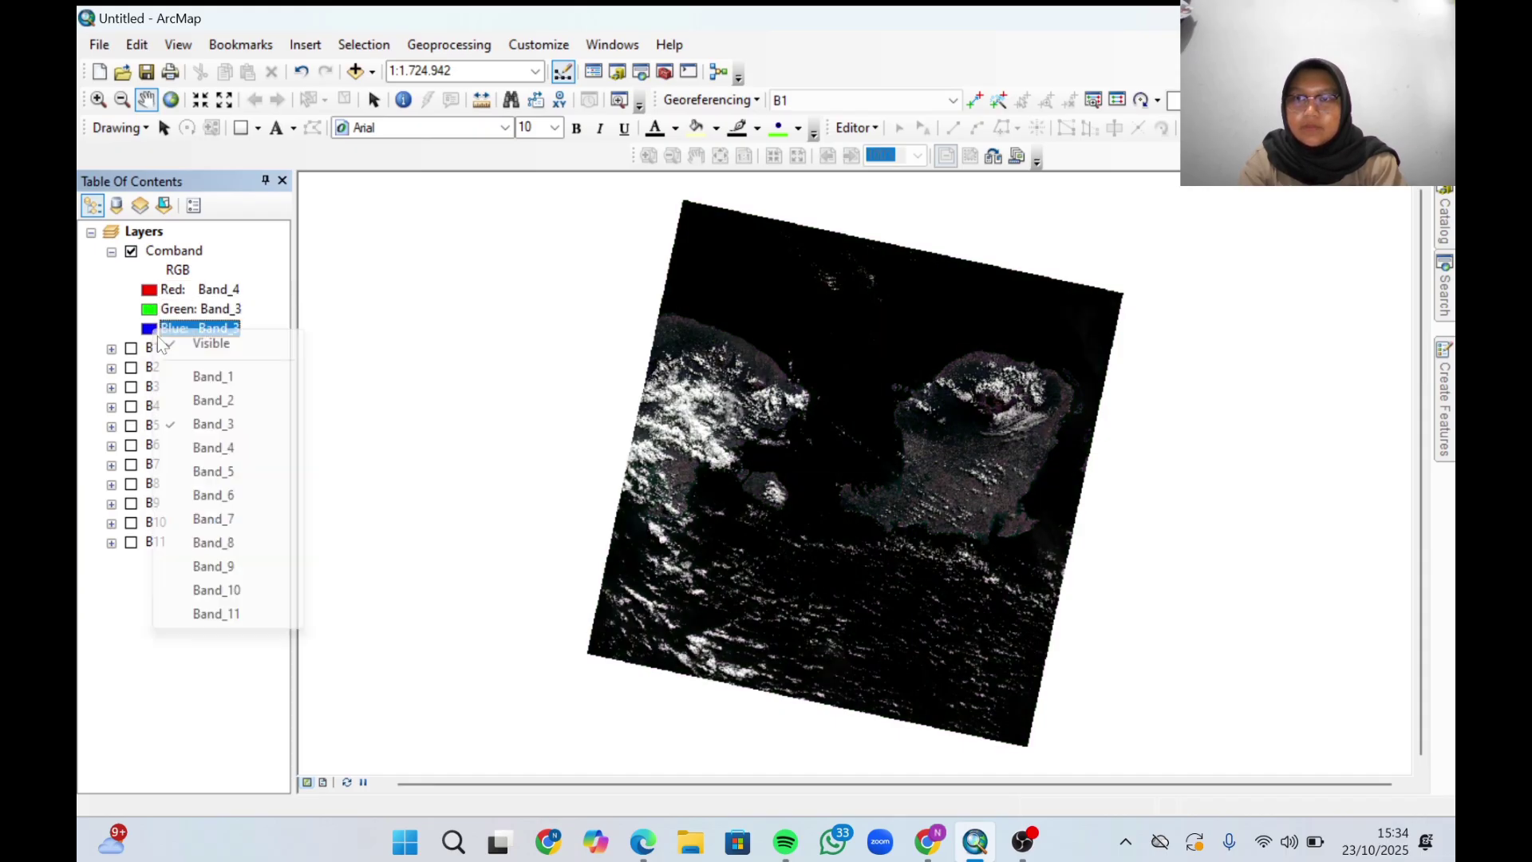
left_click(210, 400)
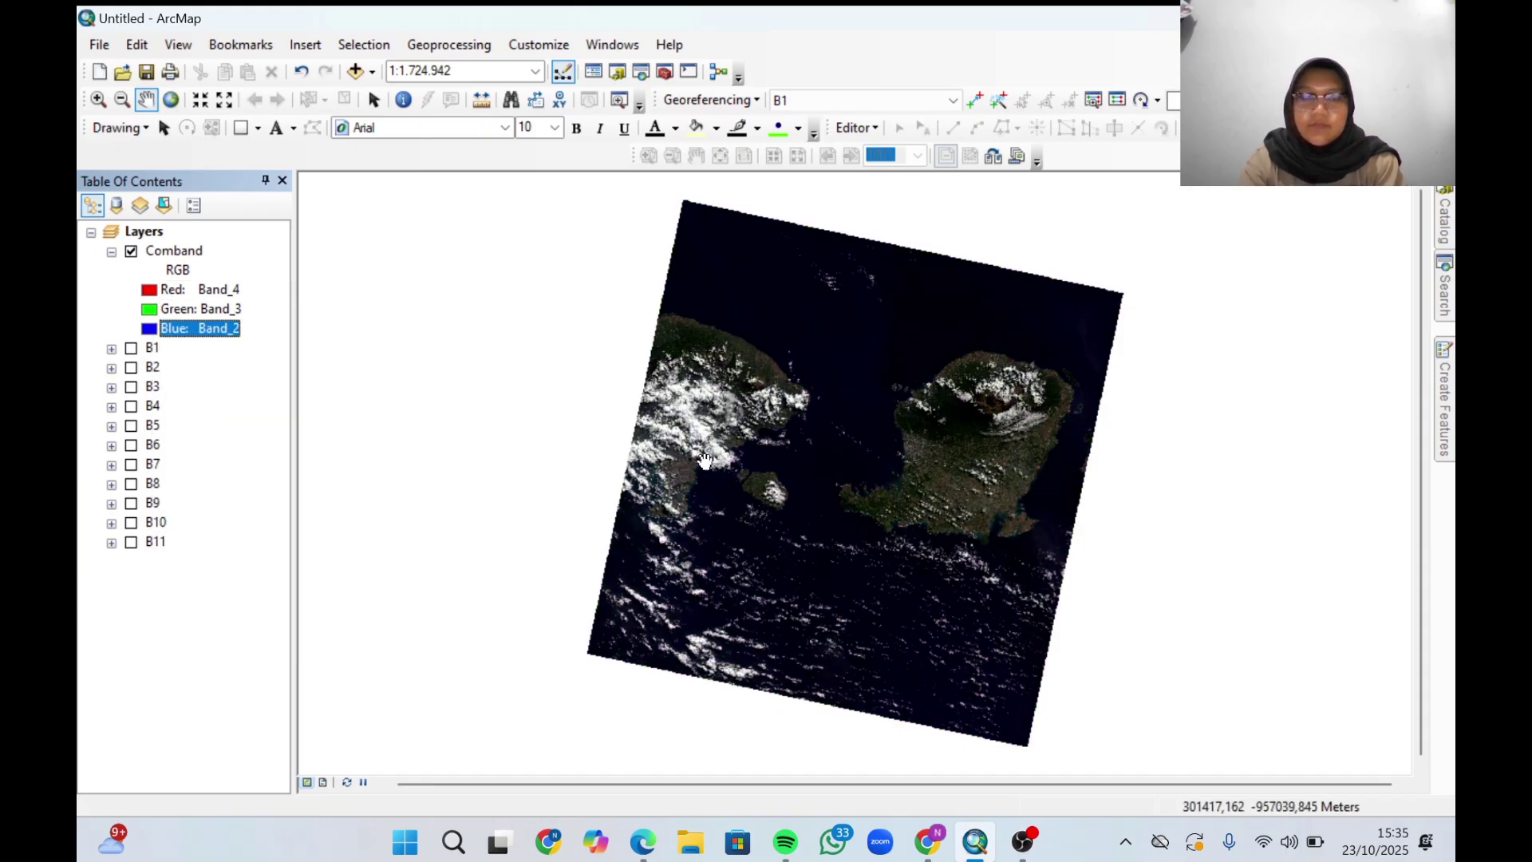
Change the Comband layer's RGB channels to Band_7 for red, Band_6 for green and Band_4 for blue.
scroll(902, 522, "up", 2)
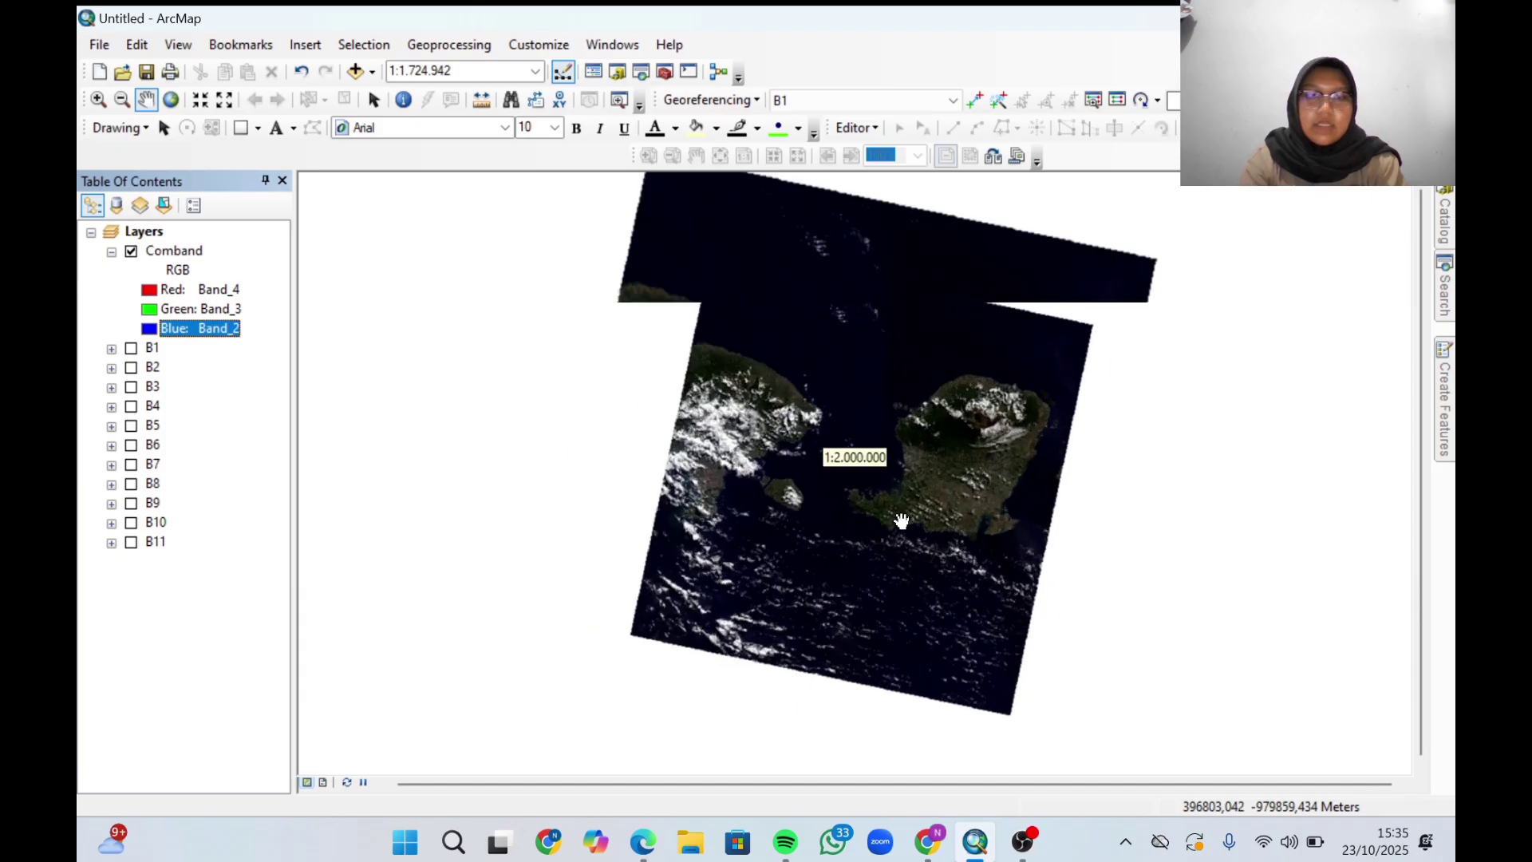
scroll(845, 451, "up", 3)
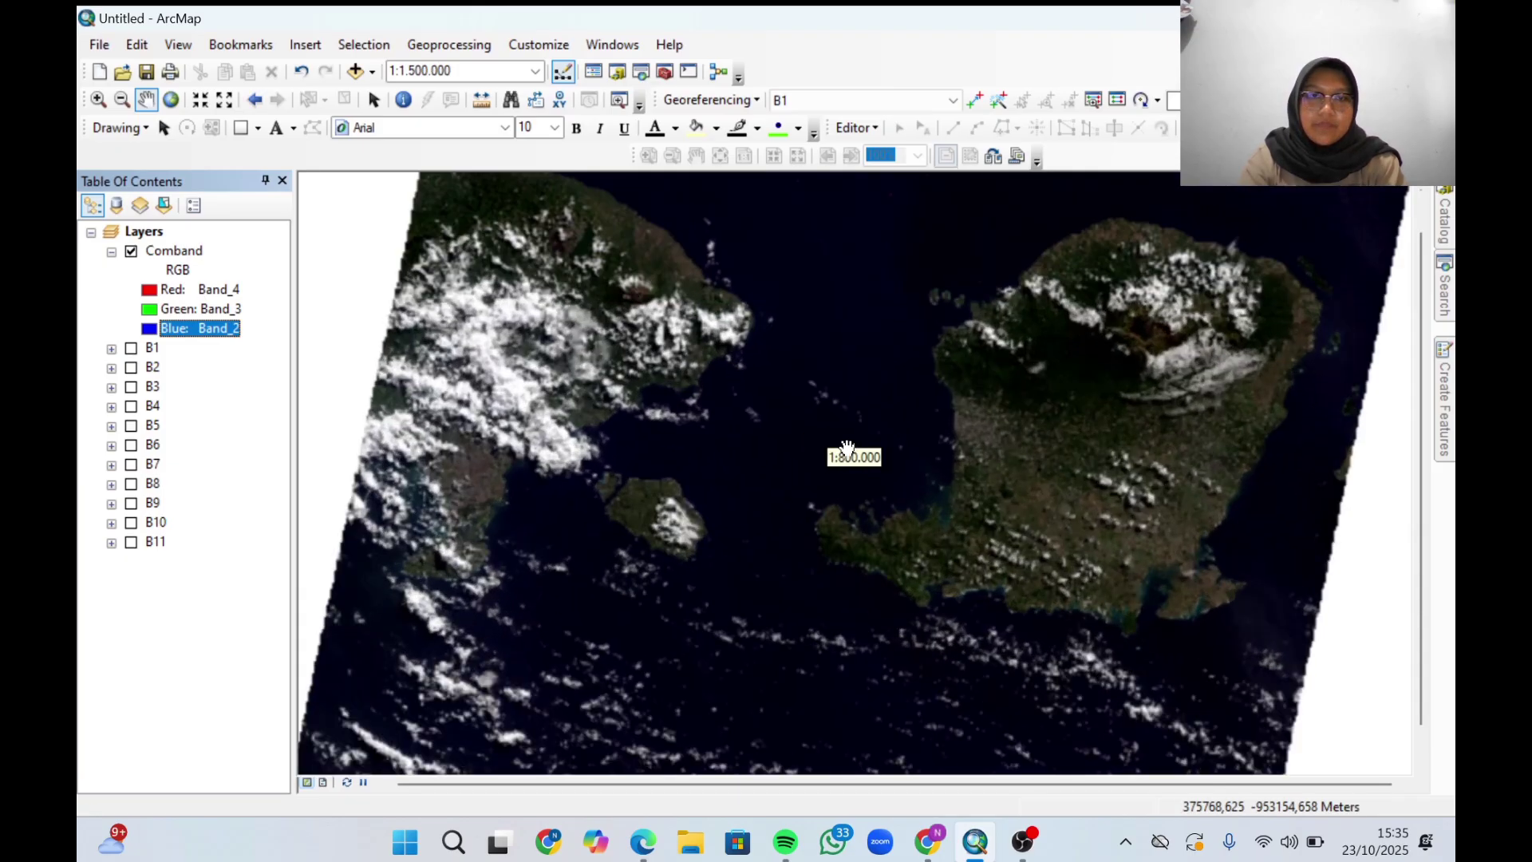
scroll(778, 500, "up", 2)
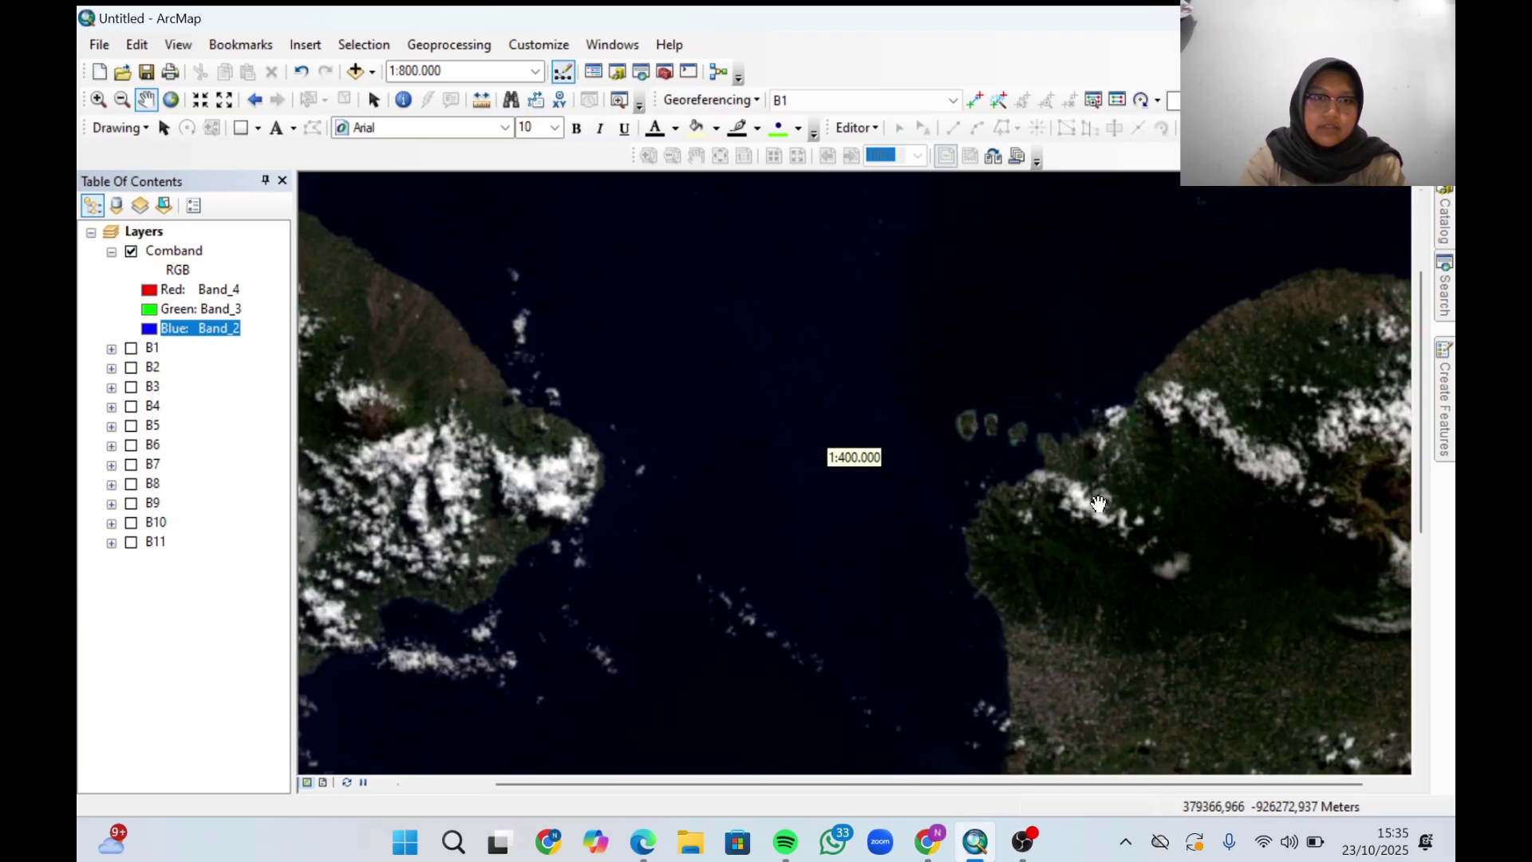
left_click_drag(1098, 504, 724, 356)
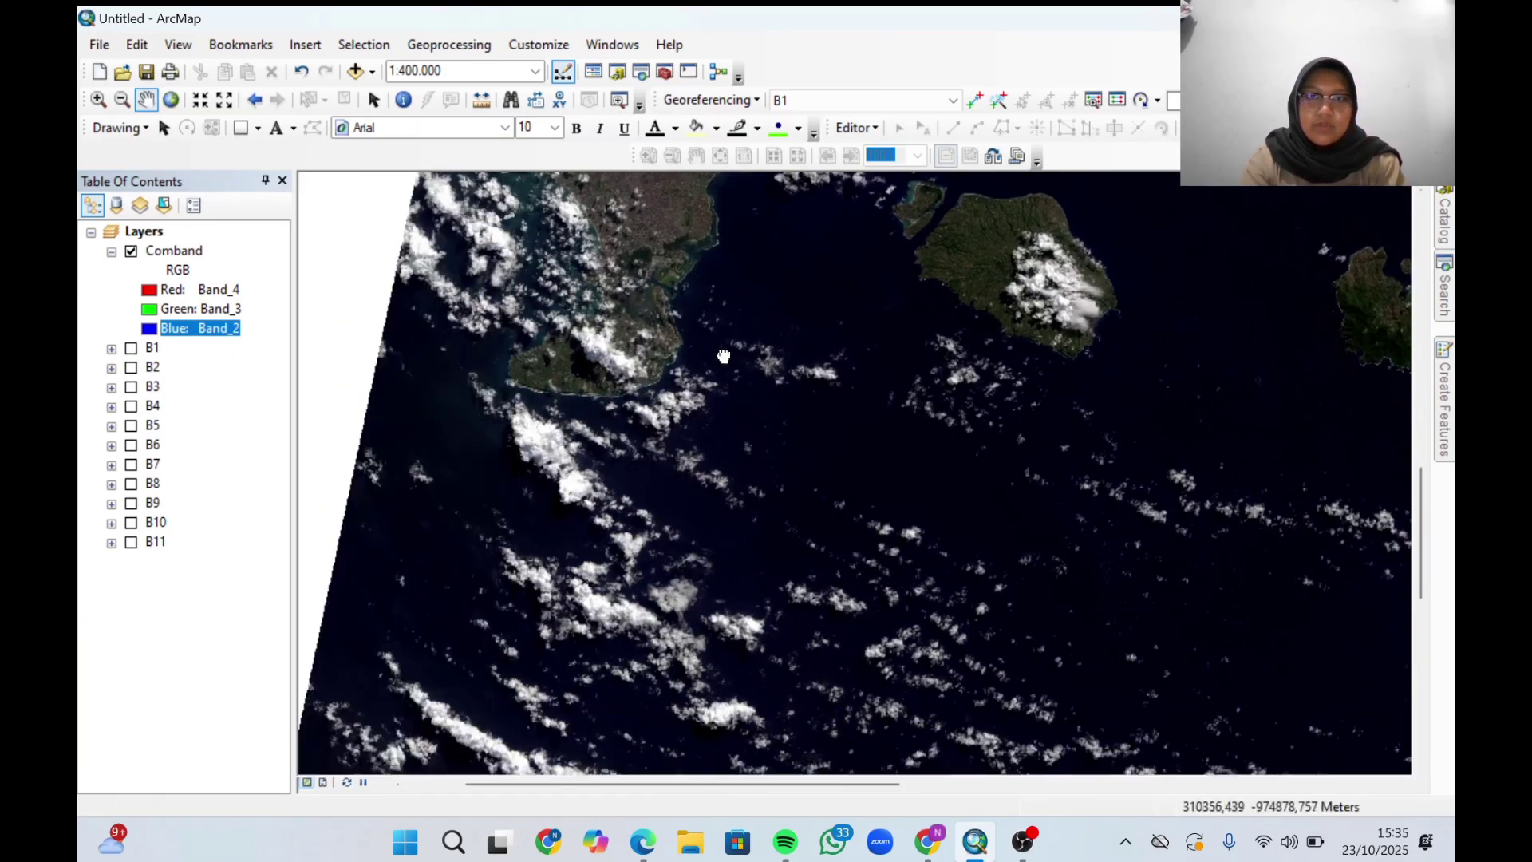
scroll(794, 457, "down", 3)
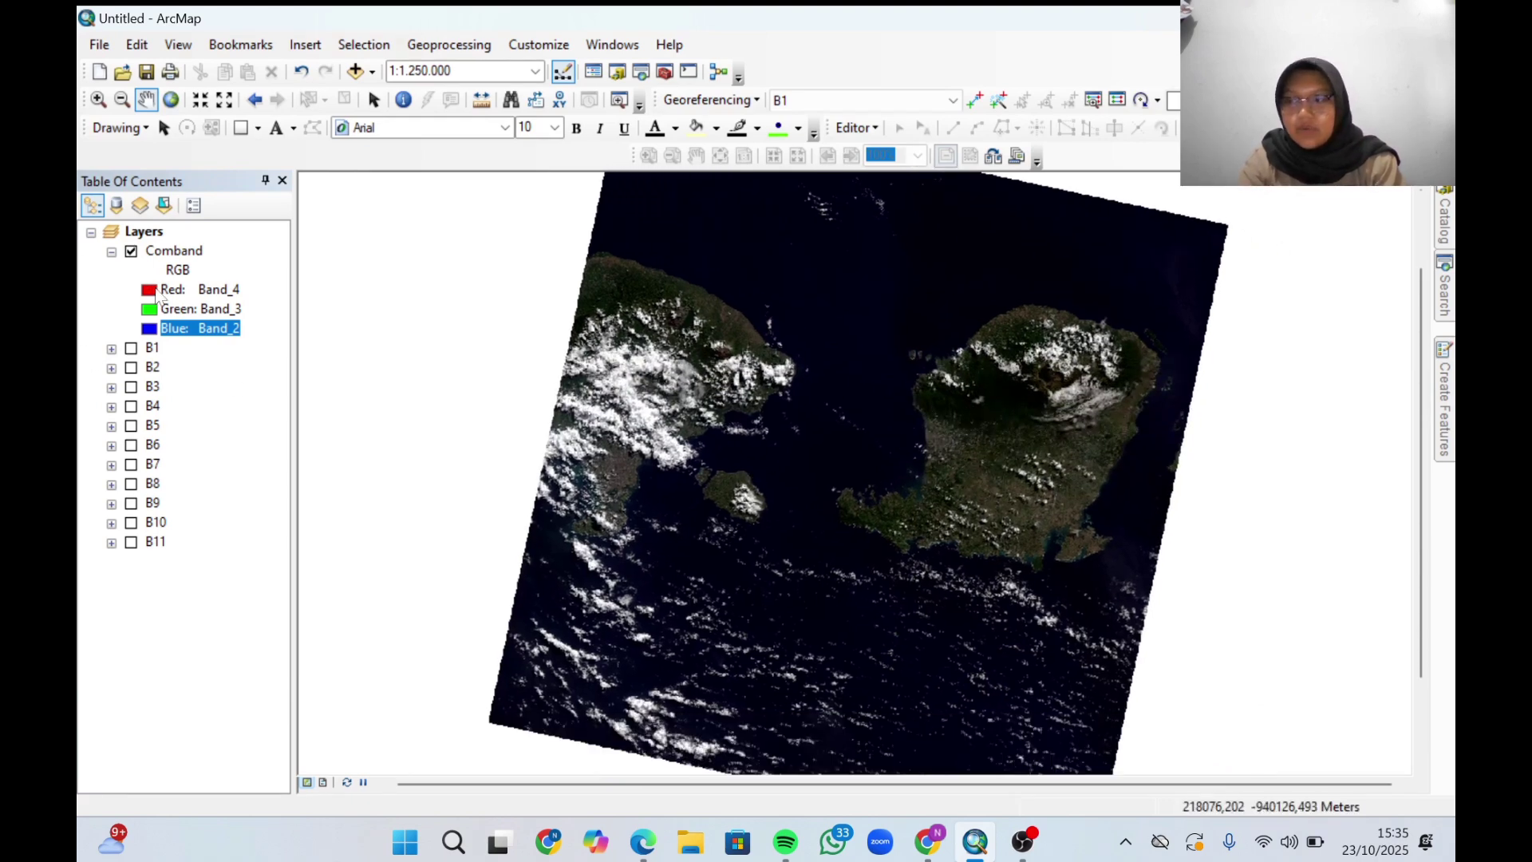
left_click(164, 292)
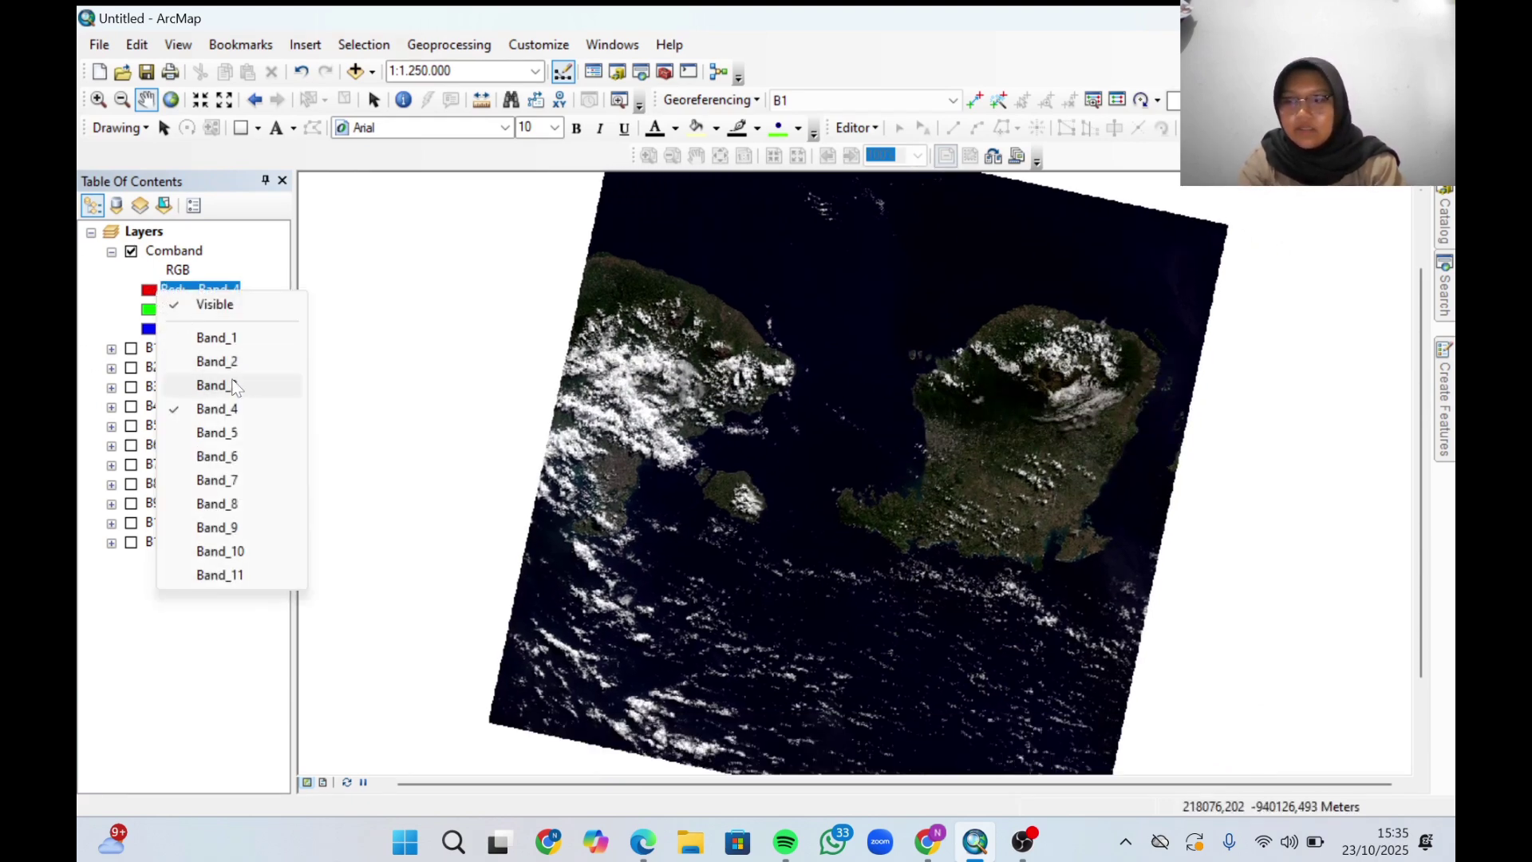
left_click(227, 480)
left_click(200, 308)
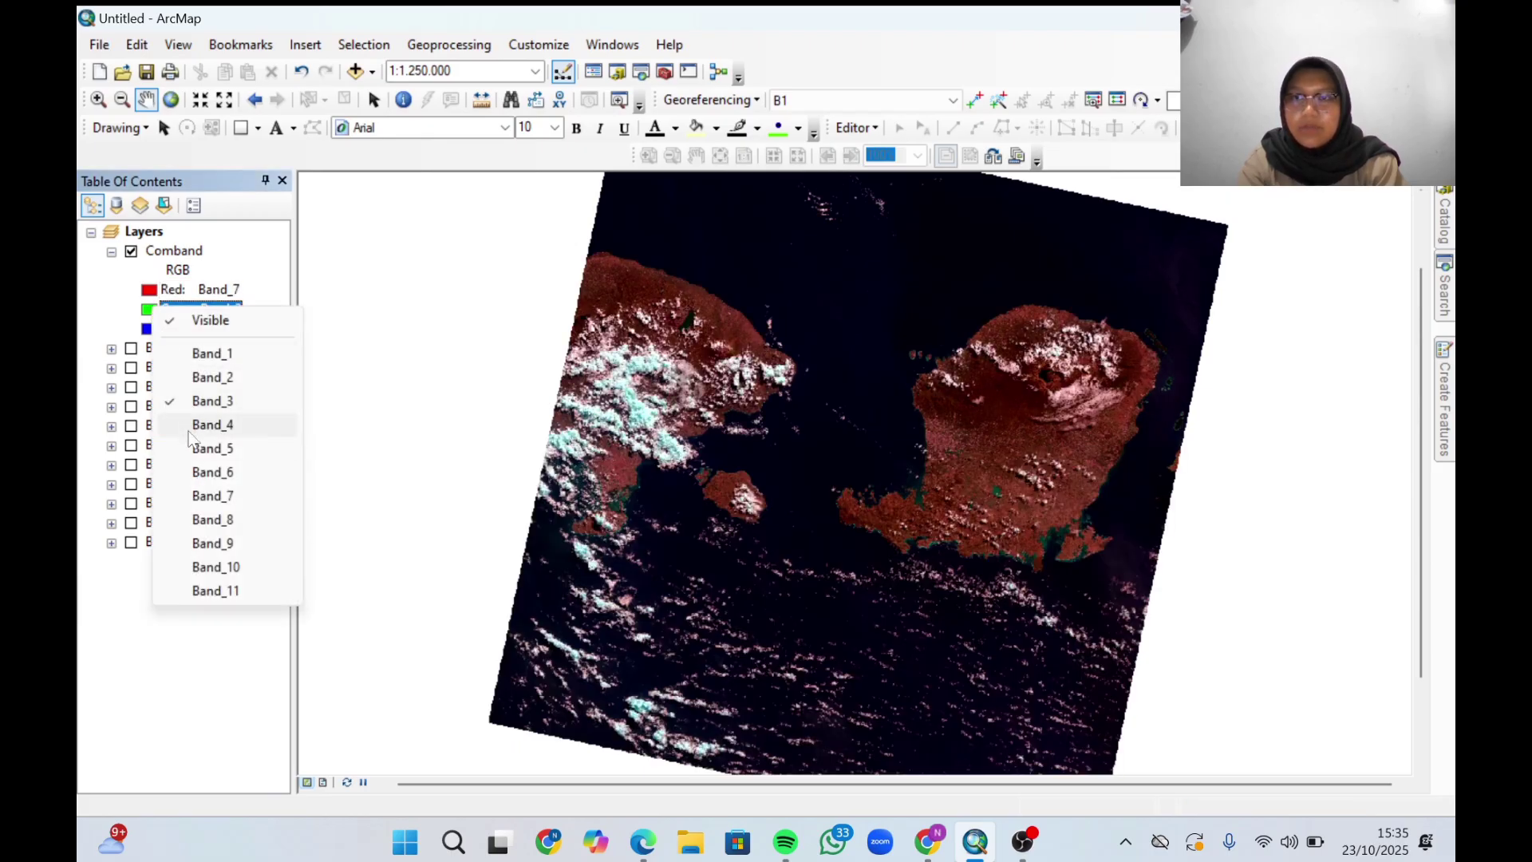
left_click(201, 471)
left_click(191, 327)
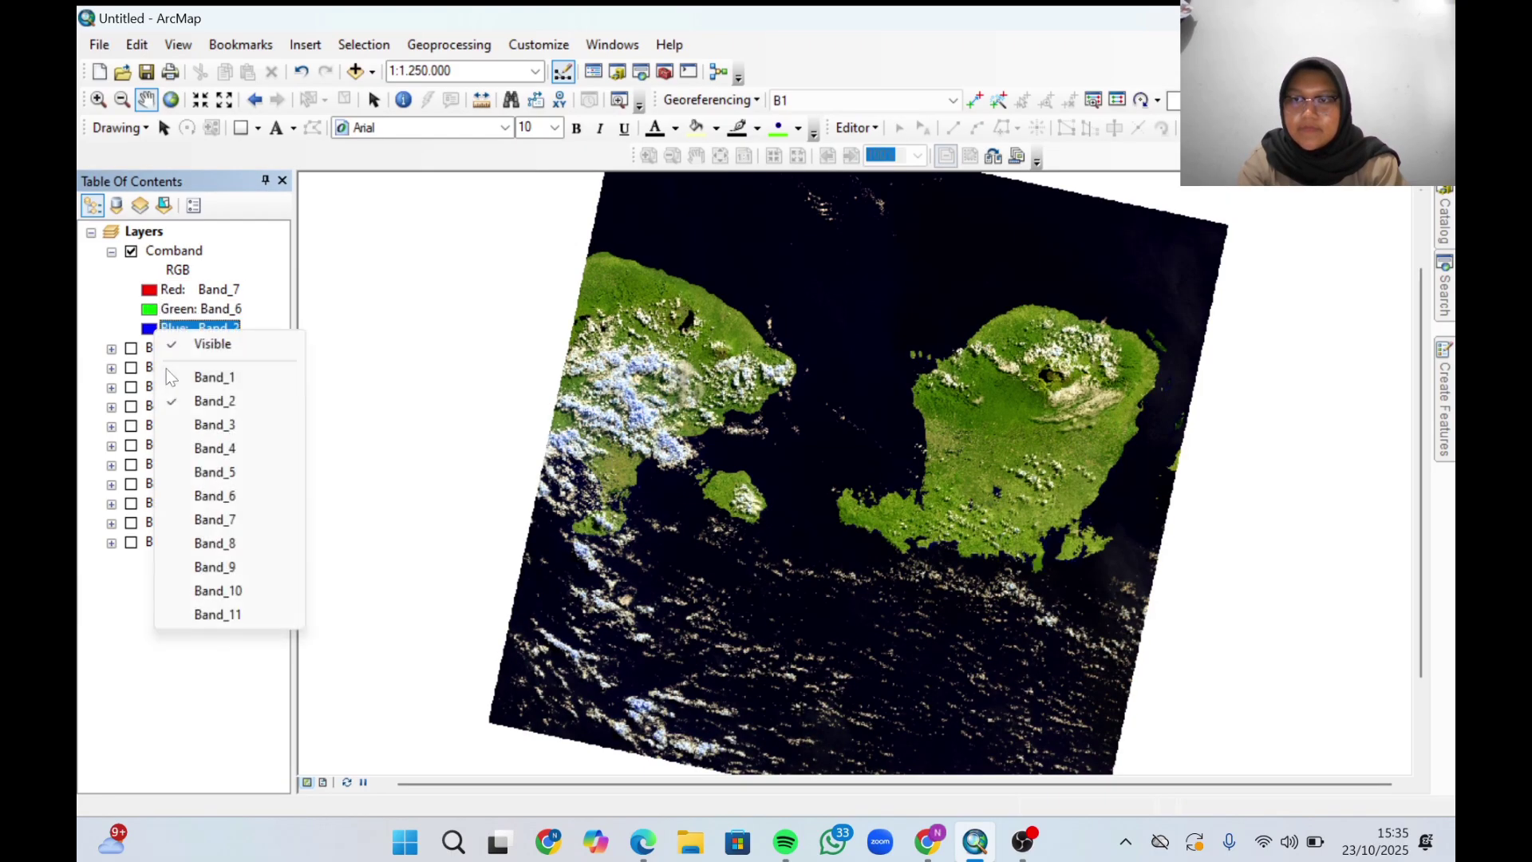
left_click(194, 452)
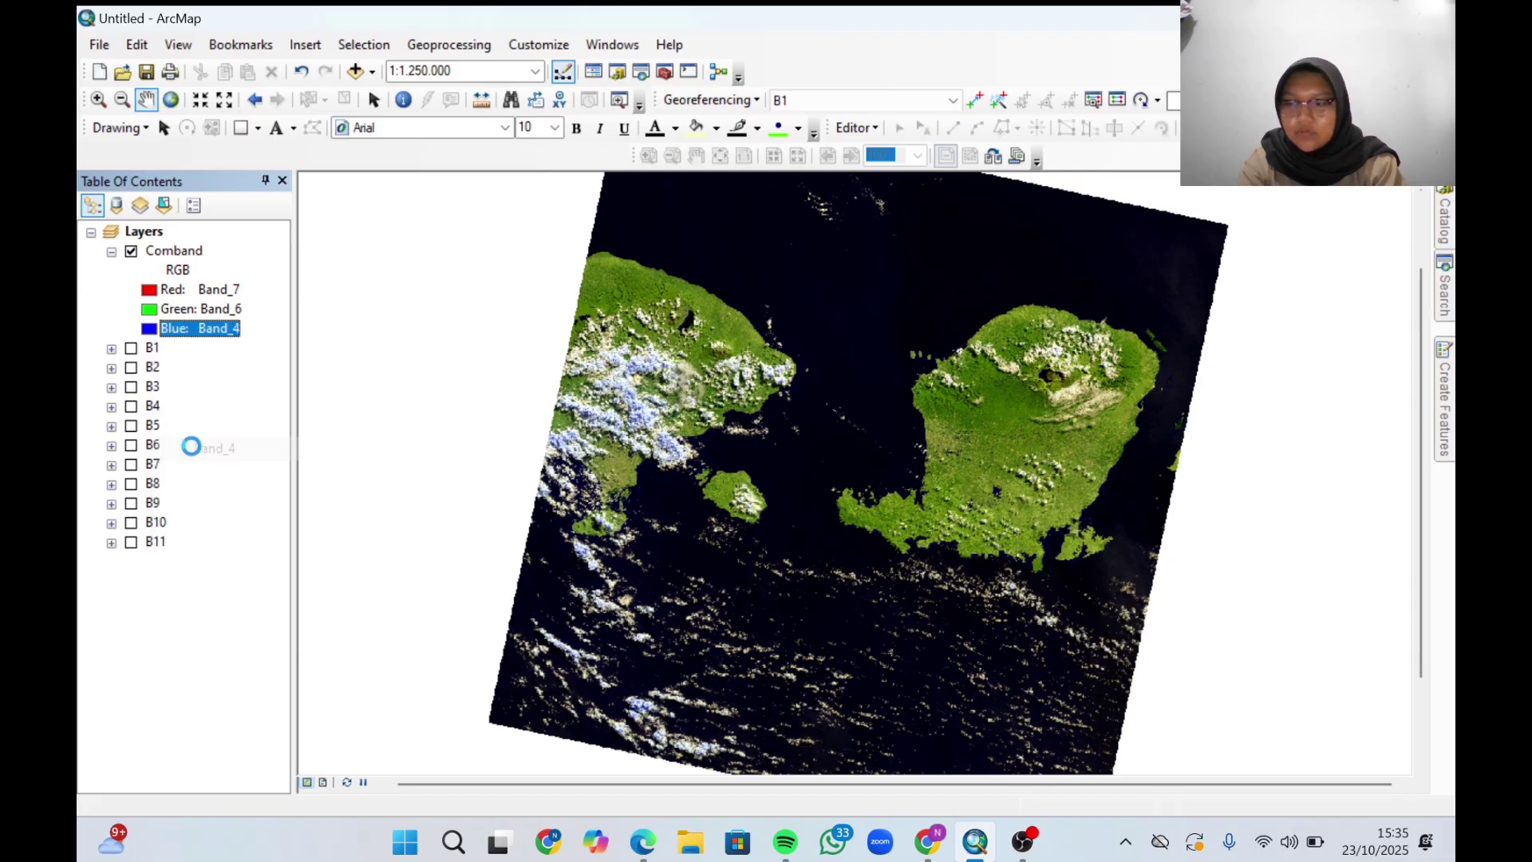
left_click_drag(931, 442, 887, 452)
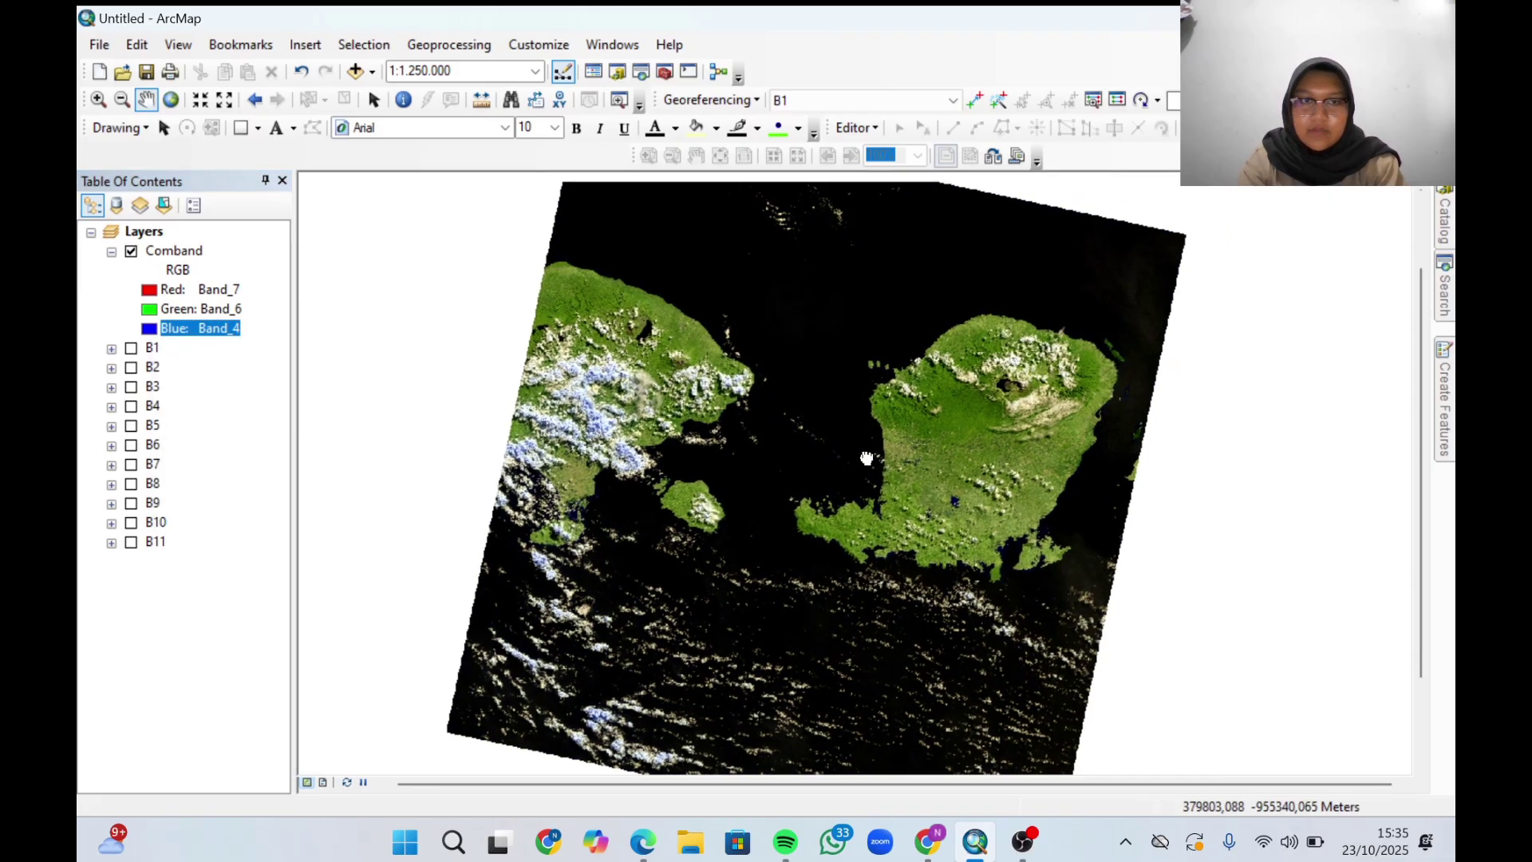
Set the Comband layer's RGB channels to Band_5 for red, Band_4 for green and Band_3 for blue.
scroll(860, 444, "down", 1)
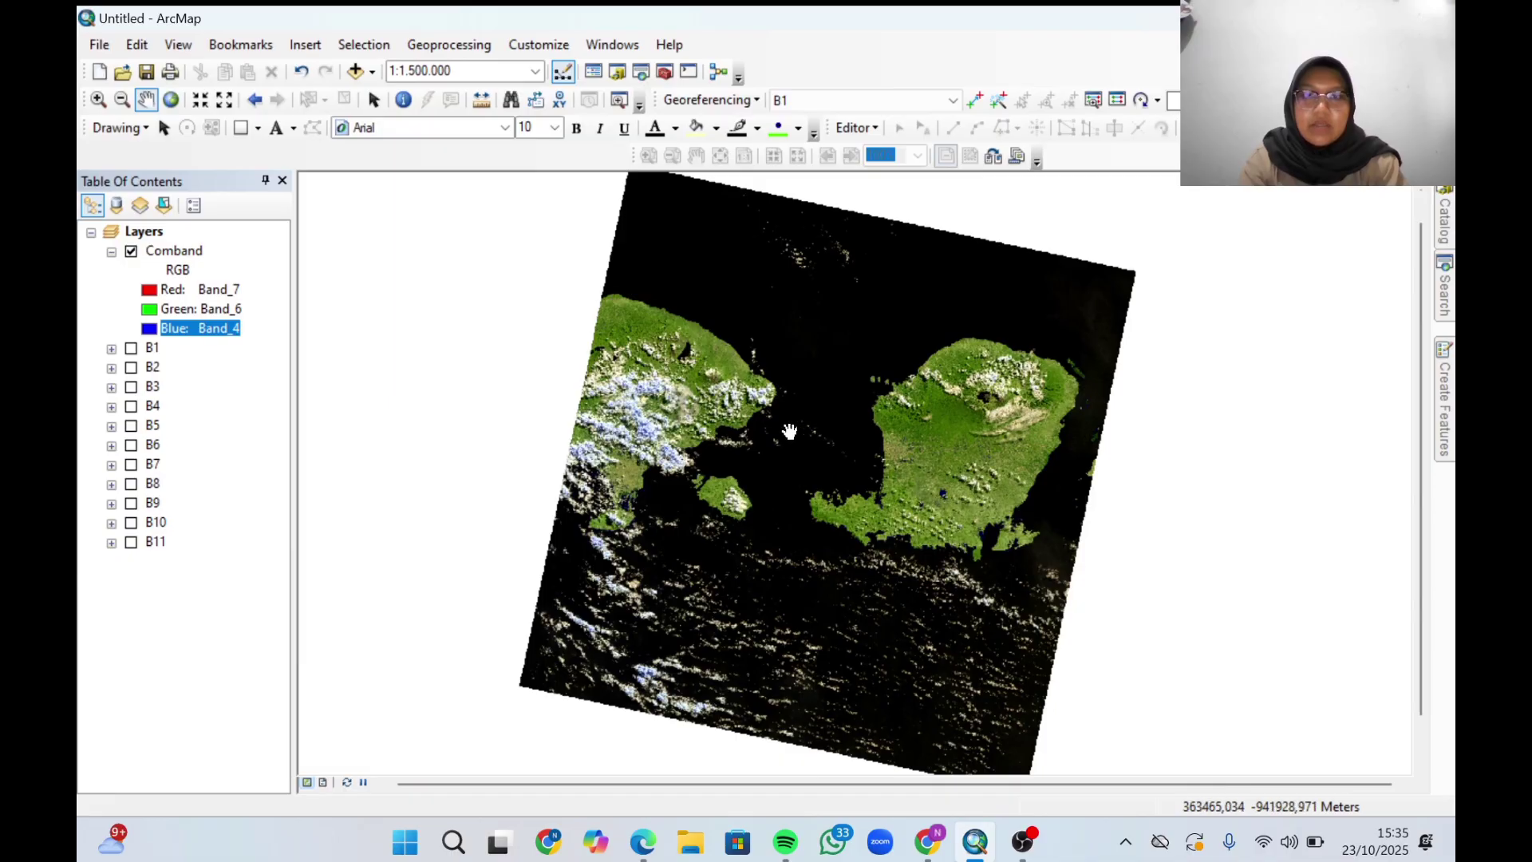
scroll(798, 435, "up", 1)
scroll(755, 421, "up", 1)
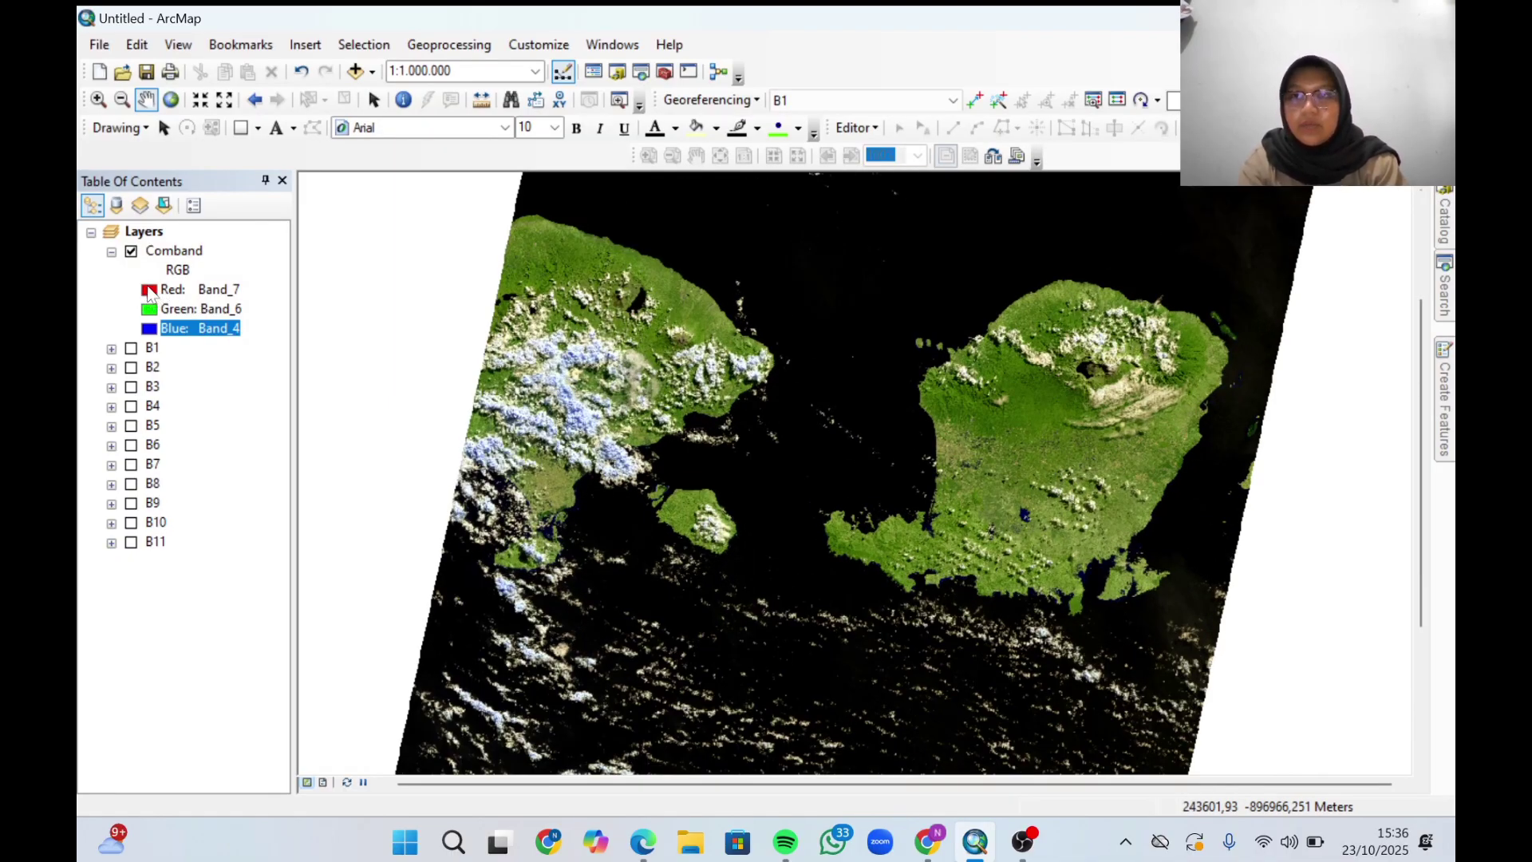
left_click(152, 294)
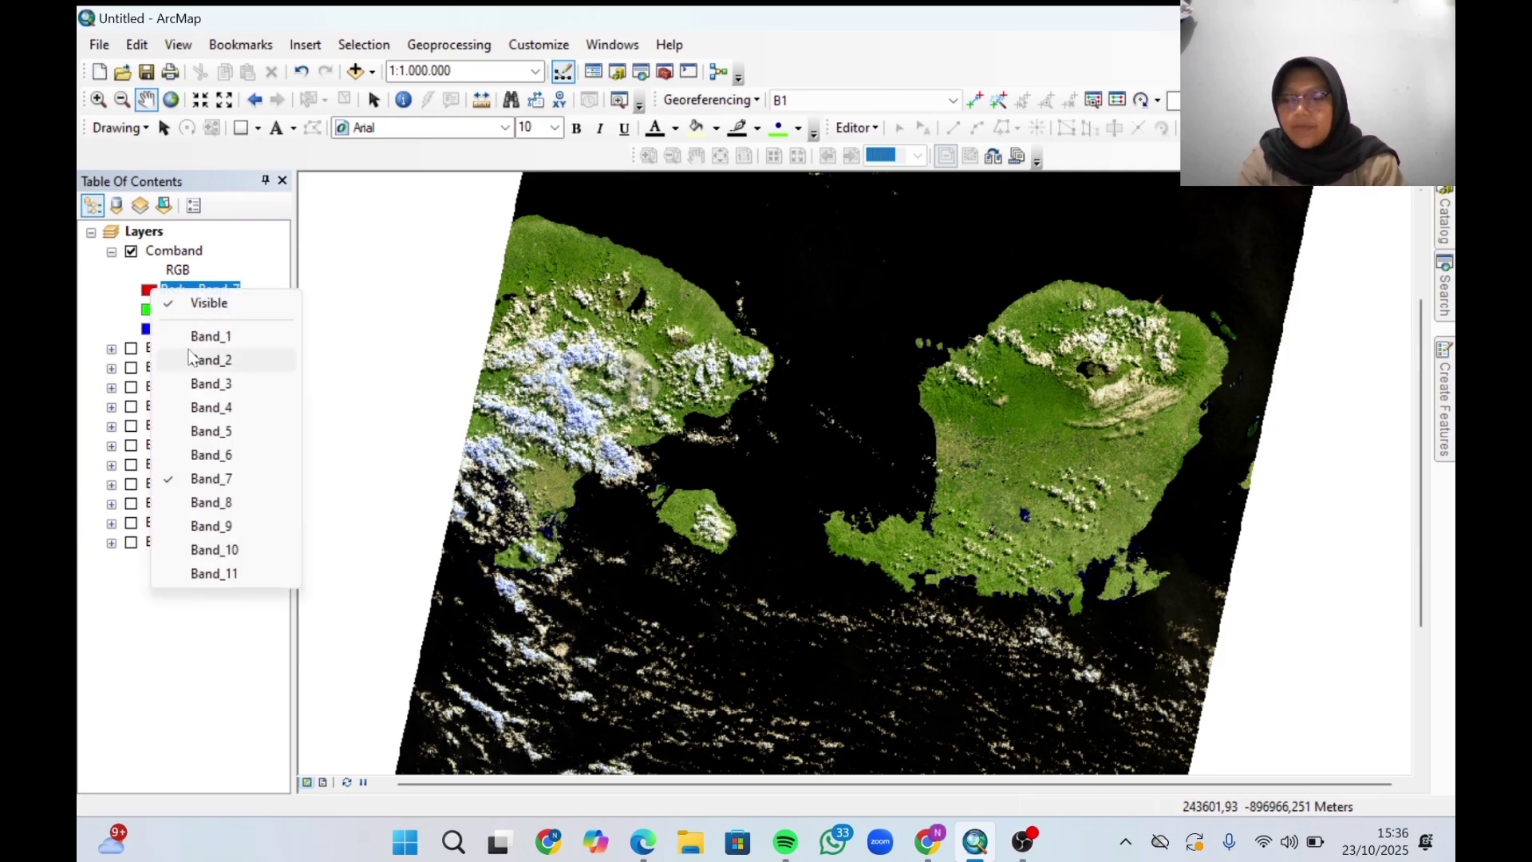
left_click(211, 431)
left_click(152, 311)
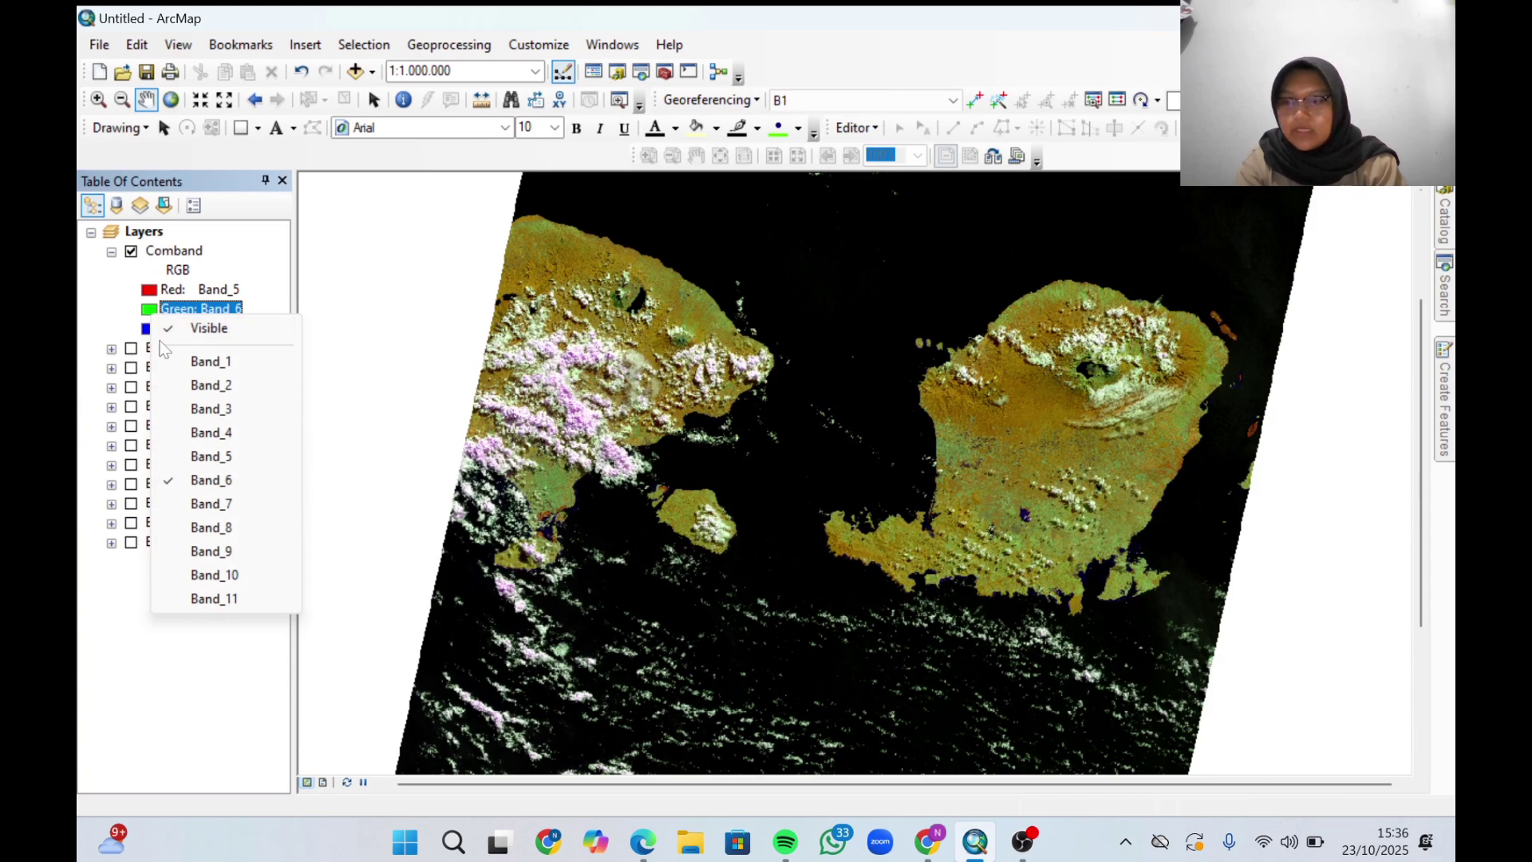
left_click(188, 432)
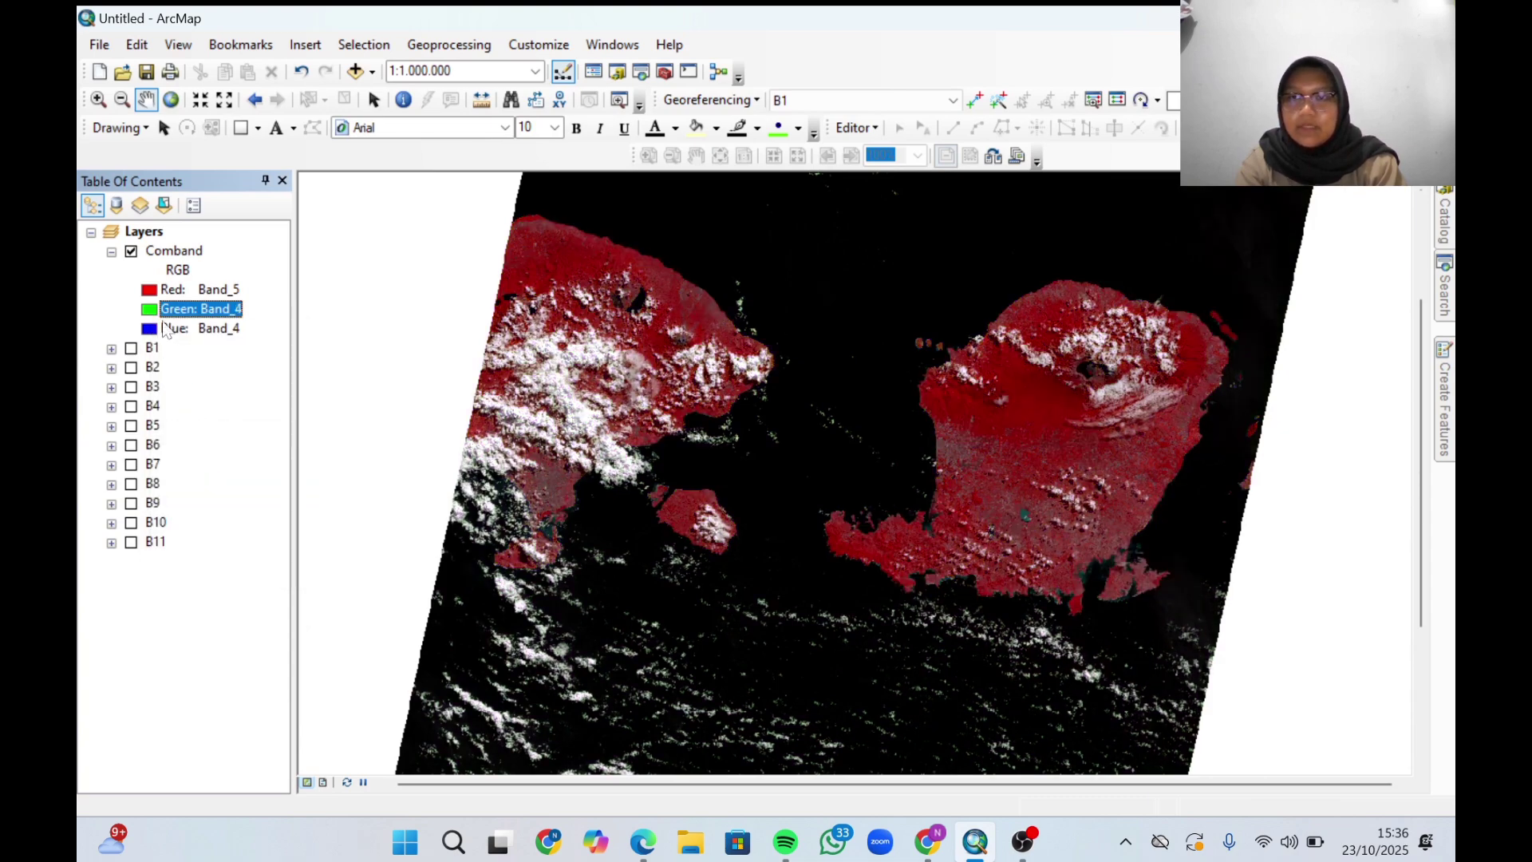
left_click(154, 332)
left_click(179, 421)
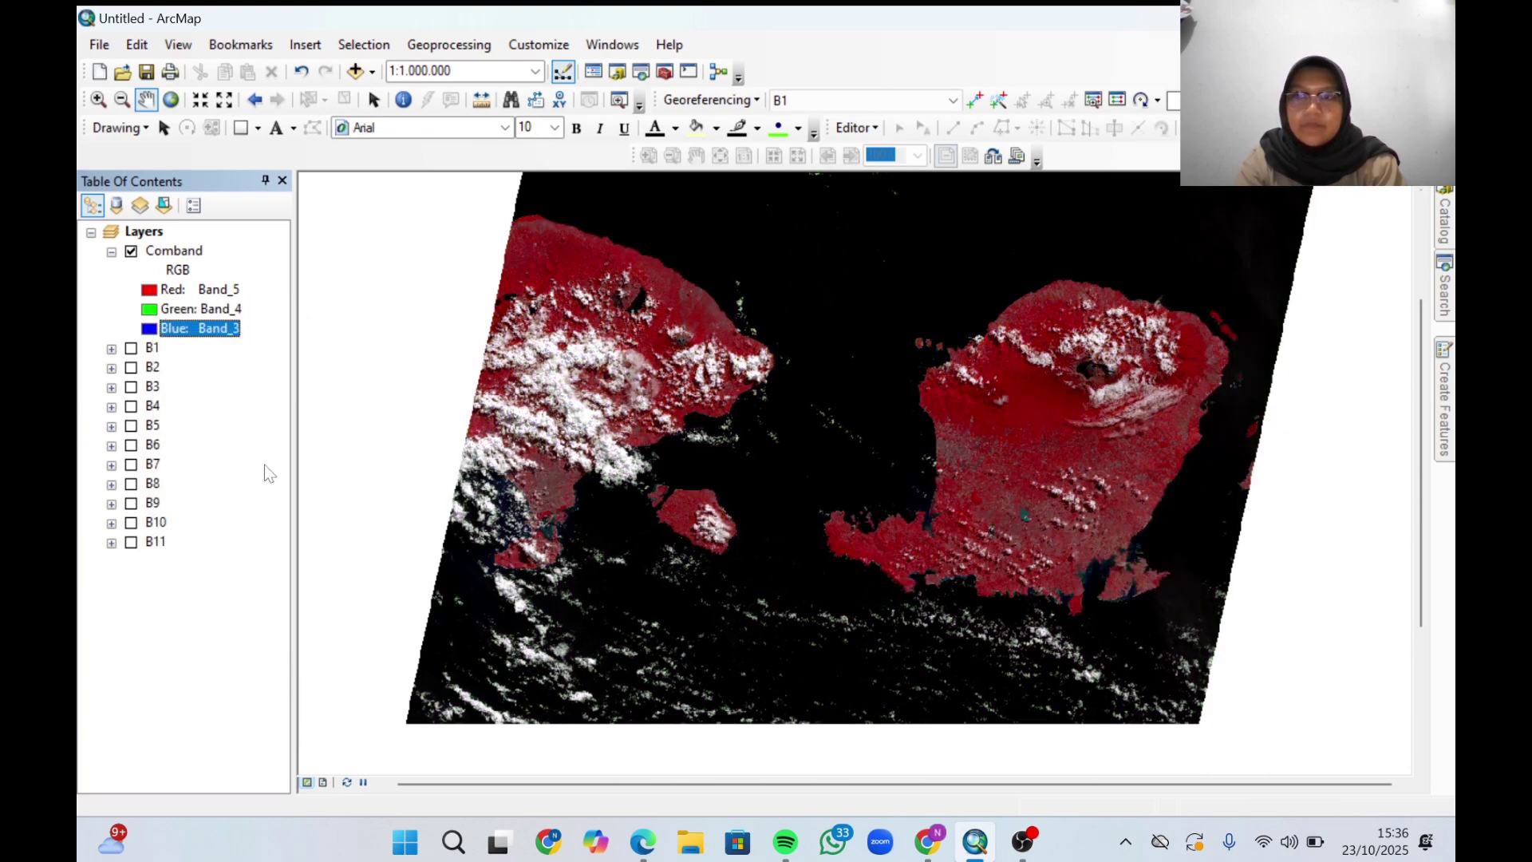
Examine the northern part of the western island up close and the whole scene in the 5-4-3 band combination.
scroll(866, 491, "up", 1)
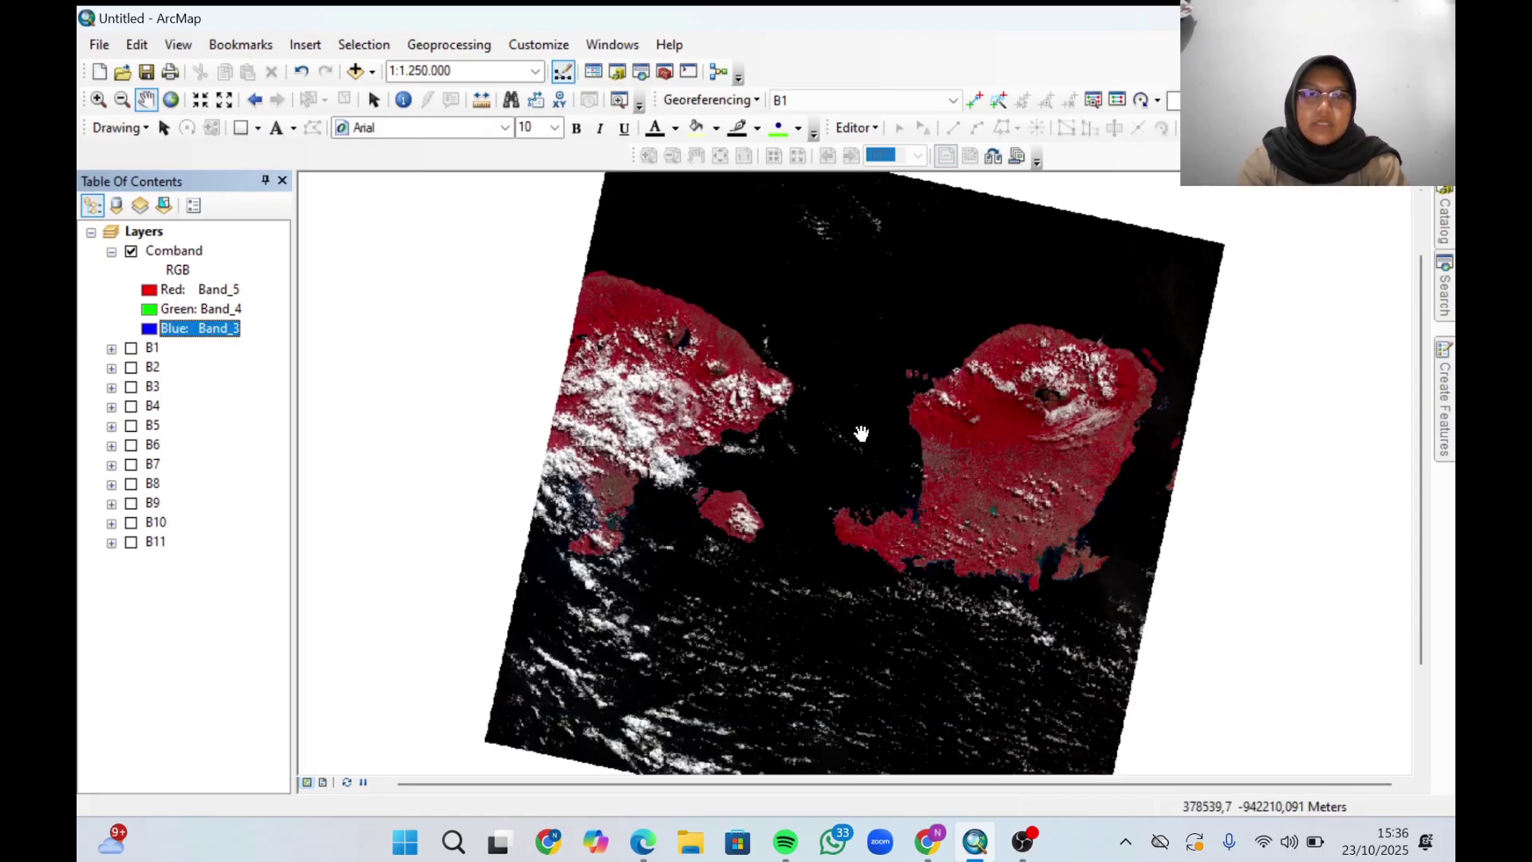
left_click_drag(758, 459, 790, 490)
scroll(639, 411, "up", 1)
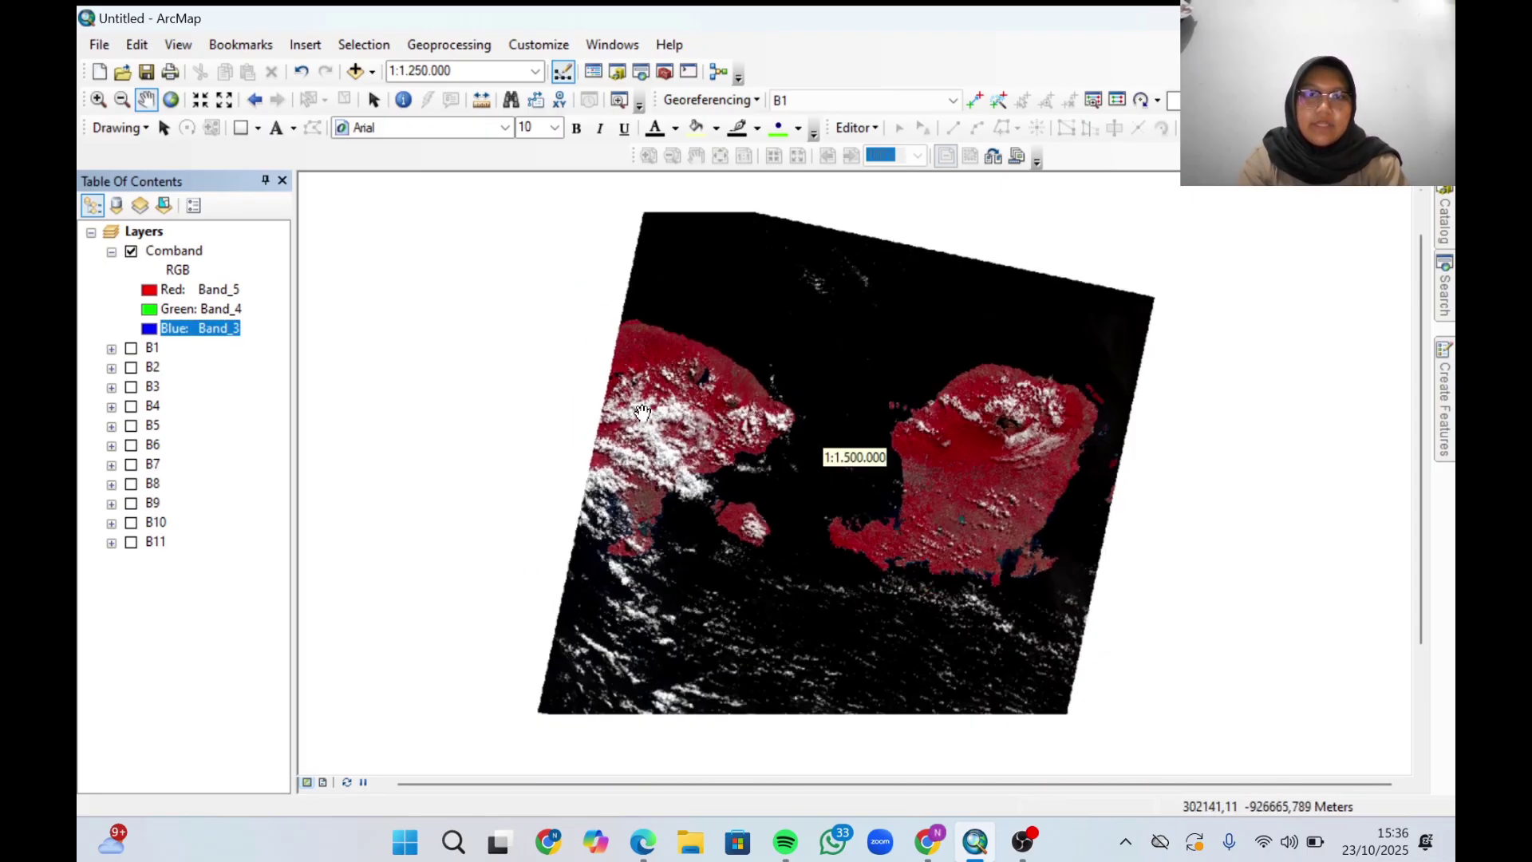
scroll(639, 411, "down", 1)
scroll(639, 410, "down", 2)
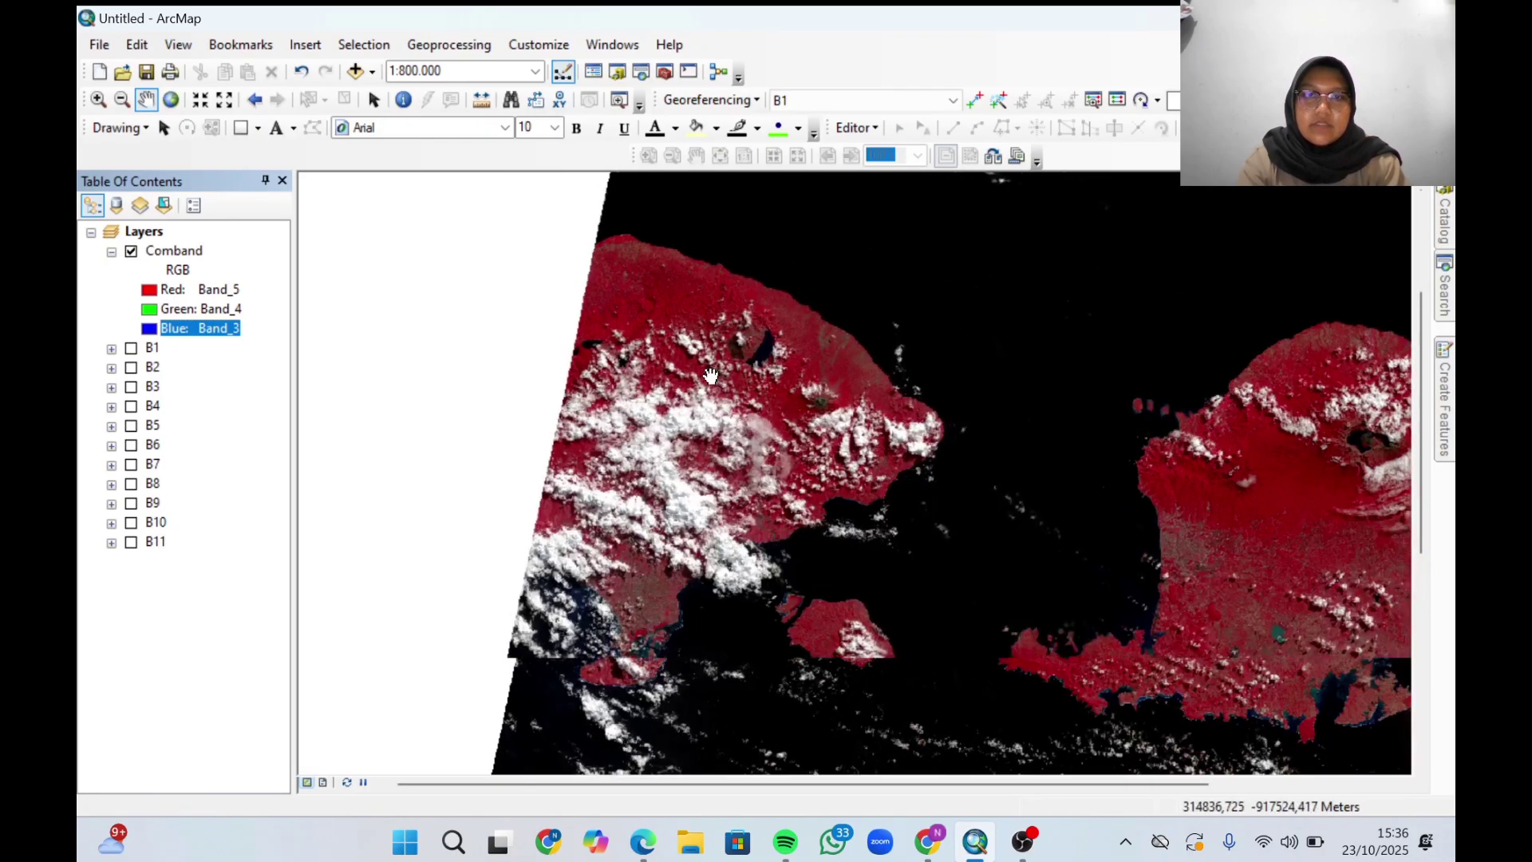
scroll(709, 377, "down", 3)
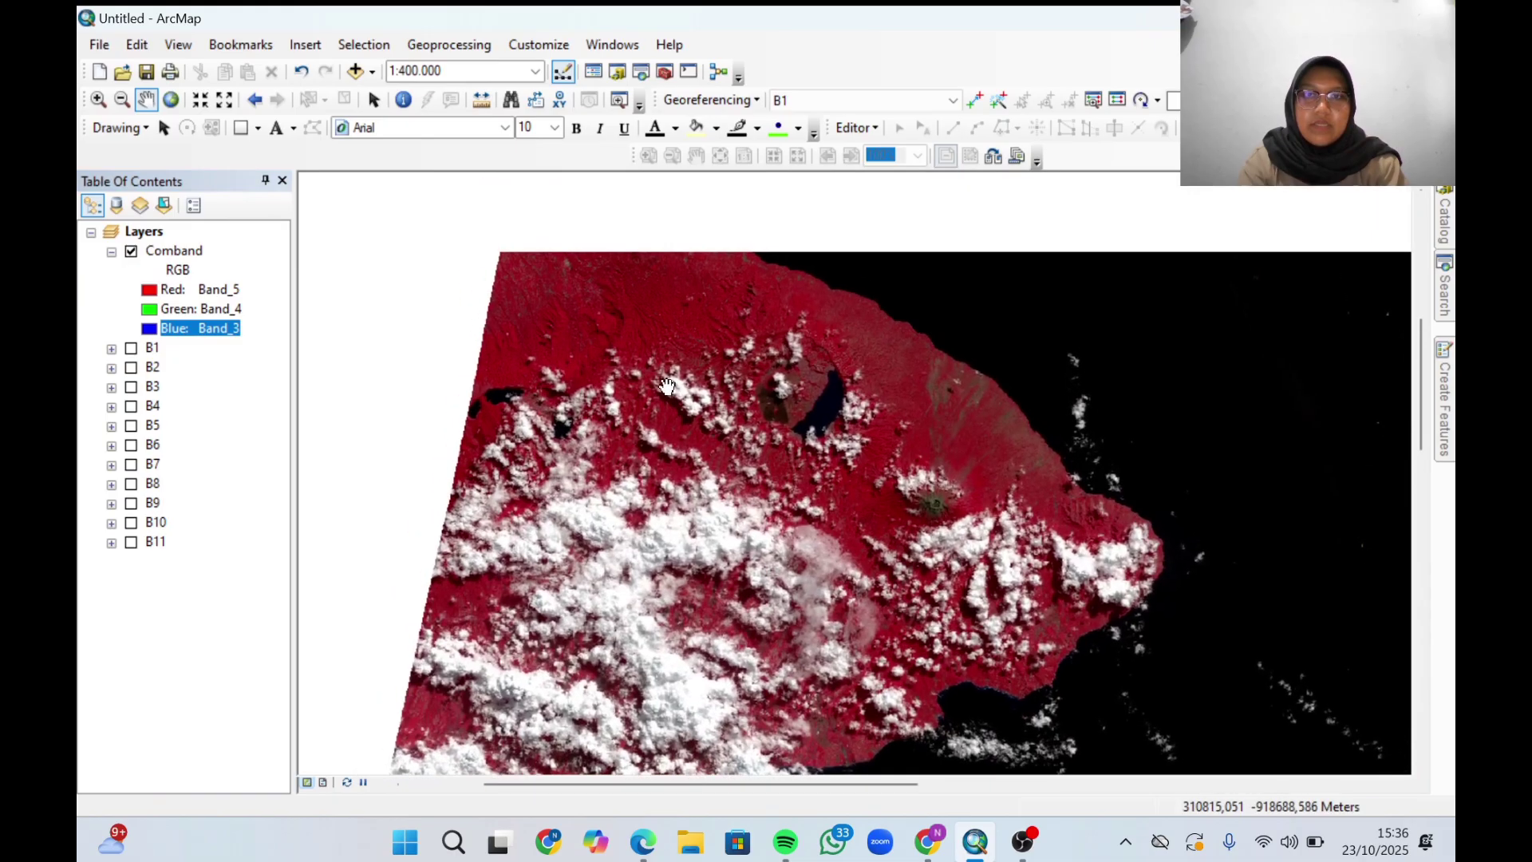
scroll(653, 365, "down", 2)
scroll(620, 324, "down", 1)
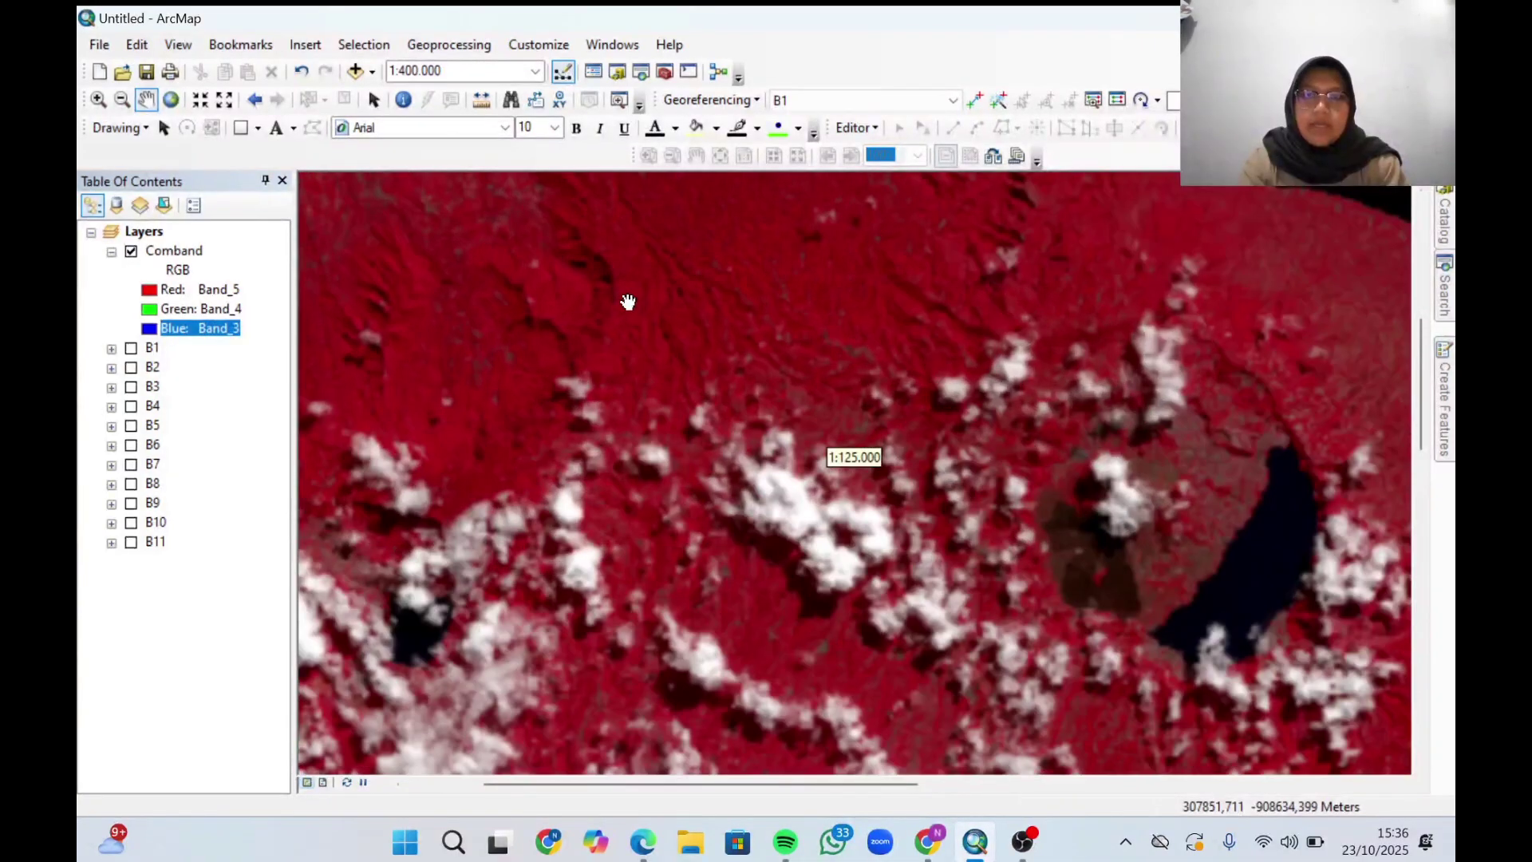
left_click_drag(653, 318, 671, 413)
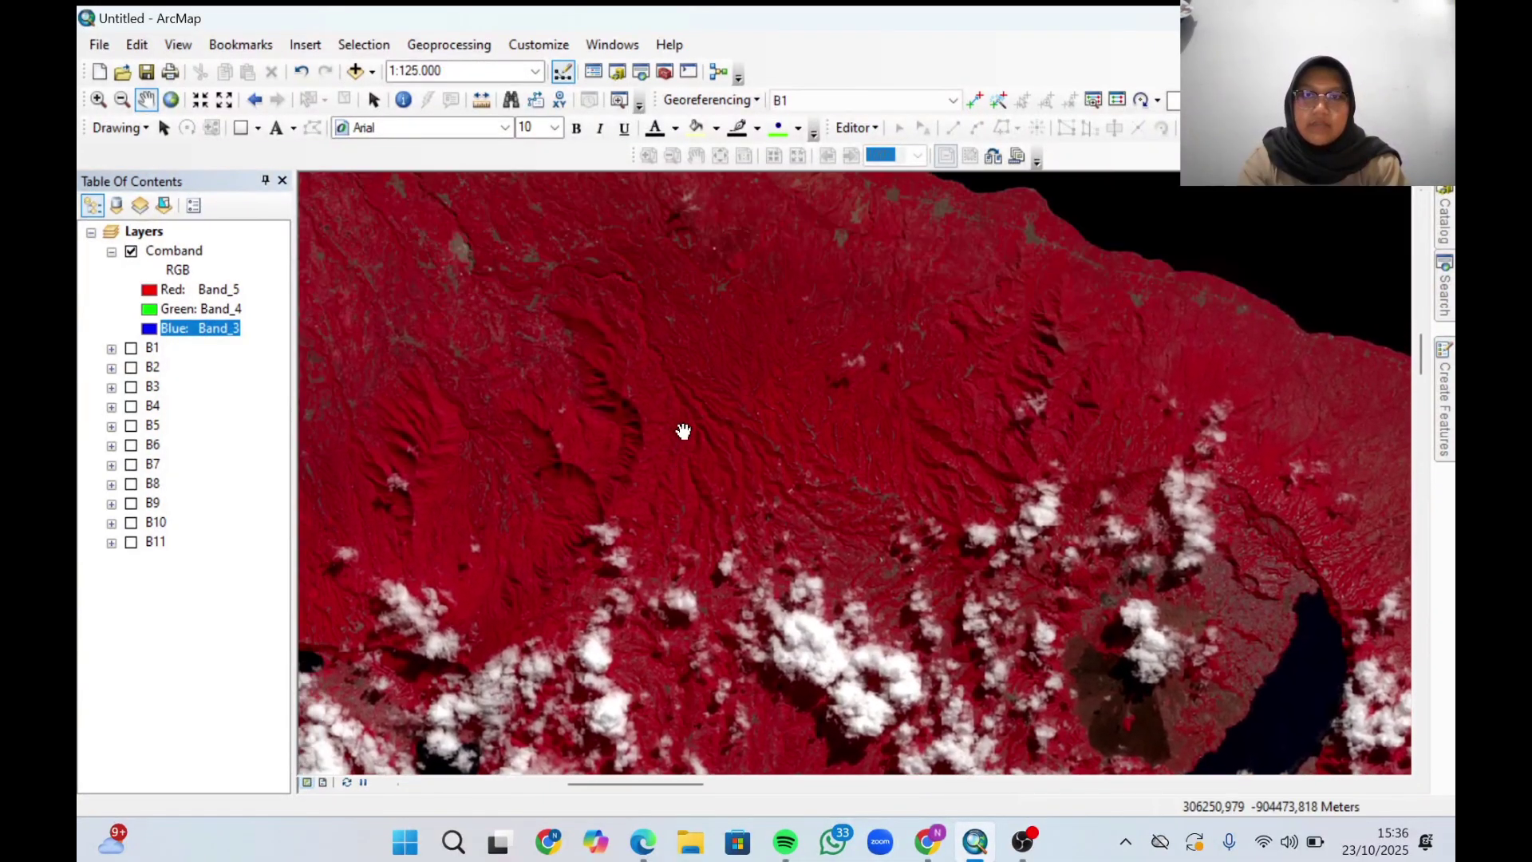
scroll(657, 420, "down", 1)
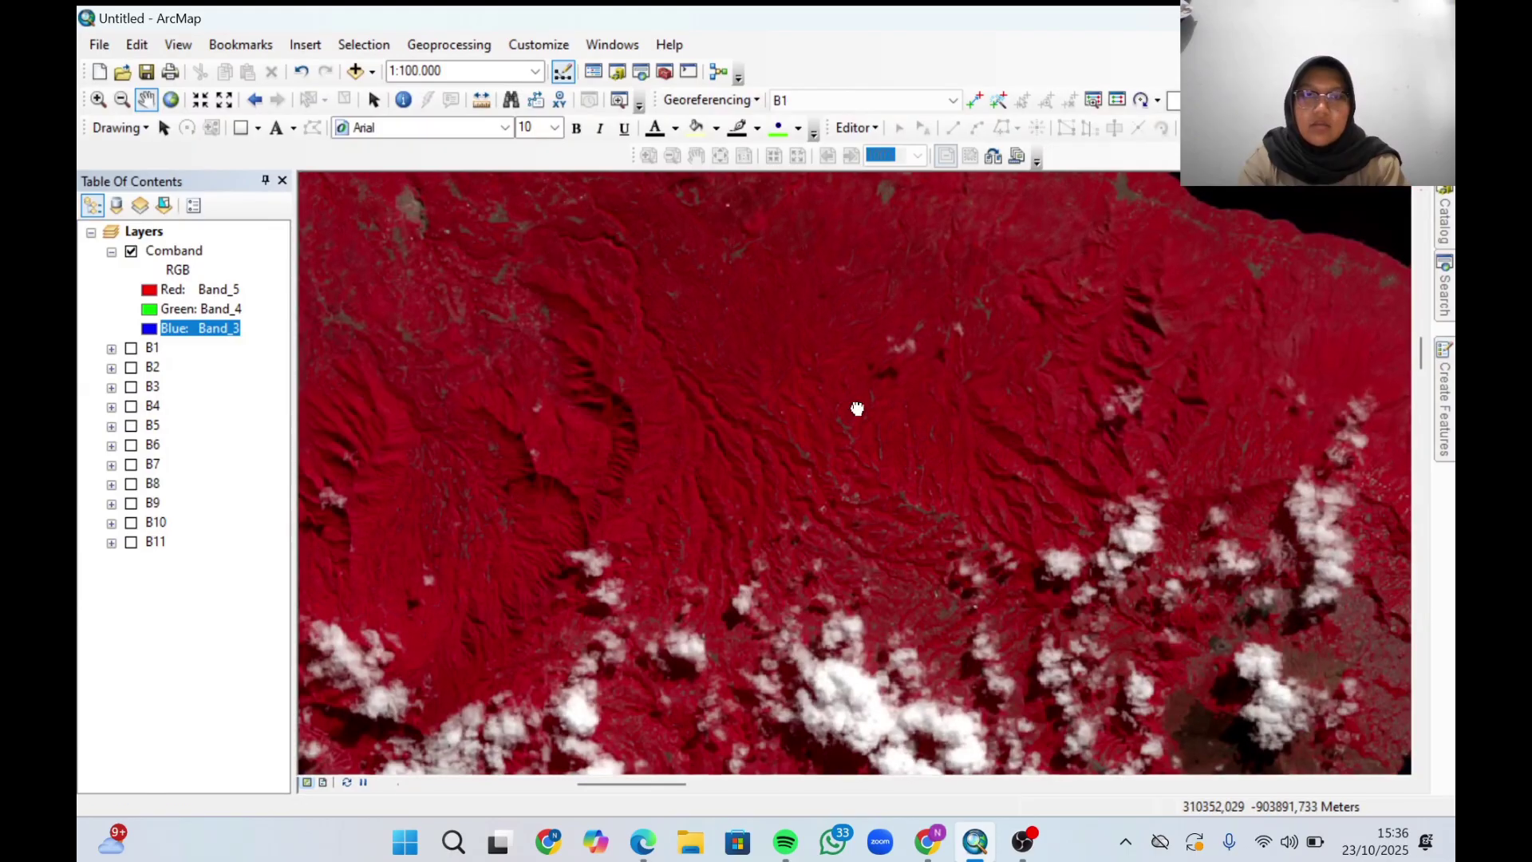
left_click_drag(855, 407, 769, 499)
scroll(628, 383, "down", 4)
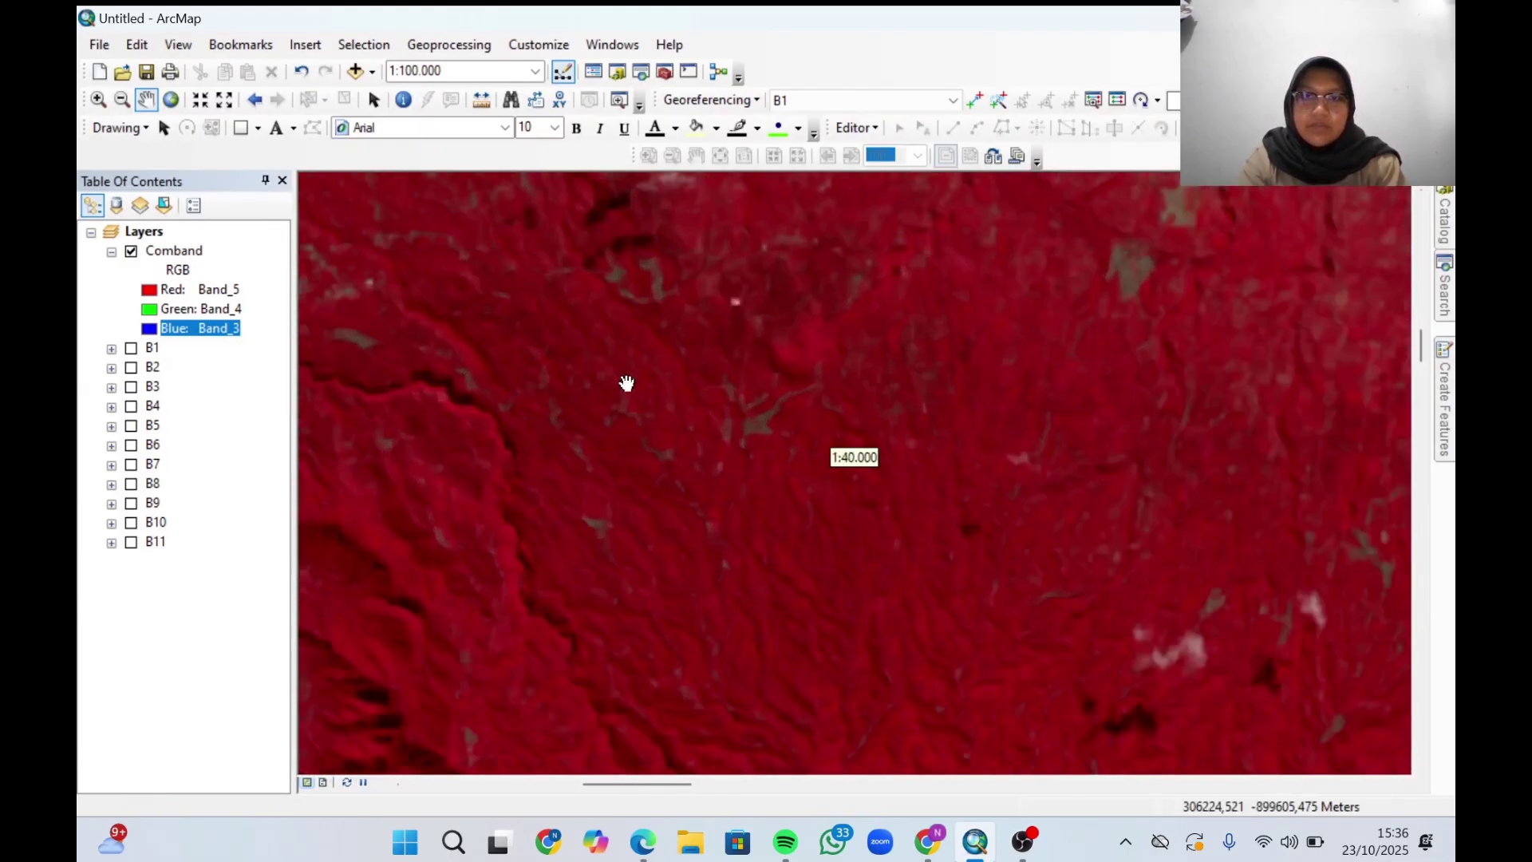
scroll(772, 467, "up", 2)
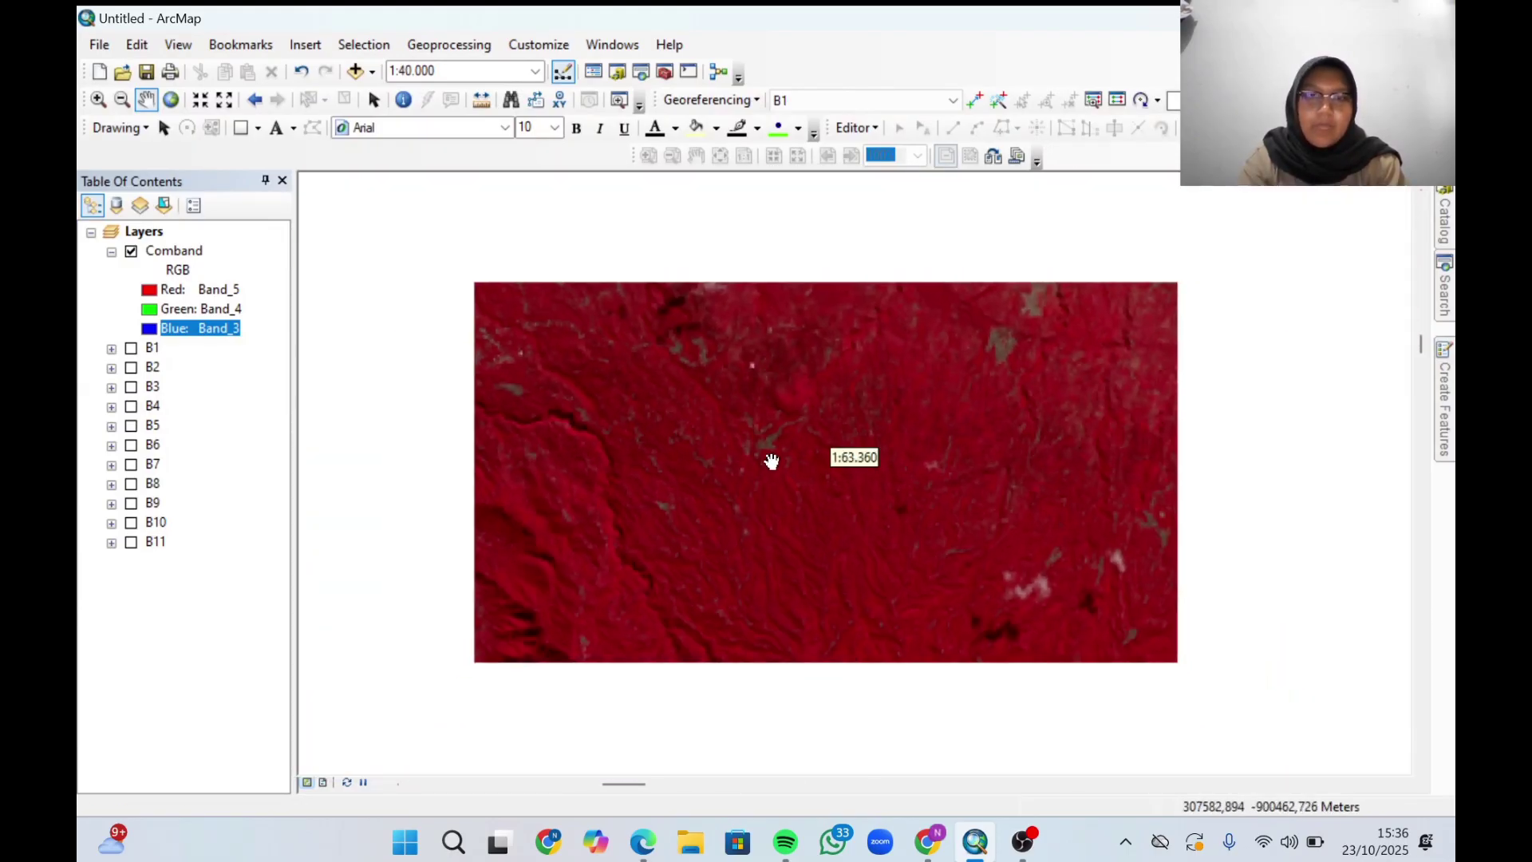
scroll(805, 485, "up", 4)
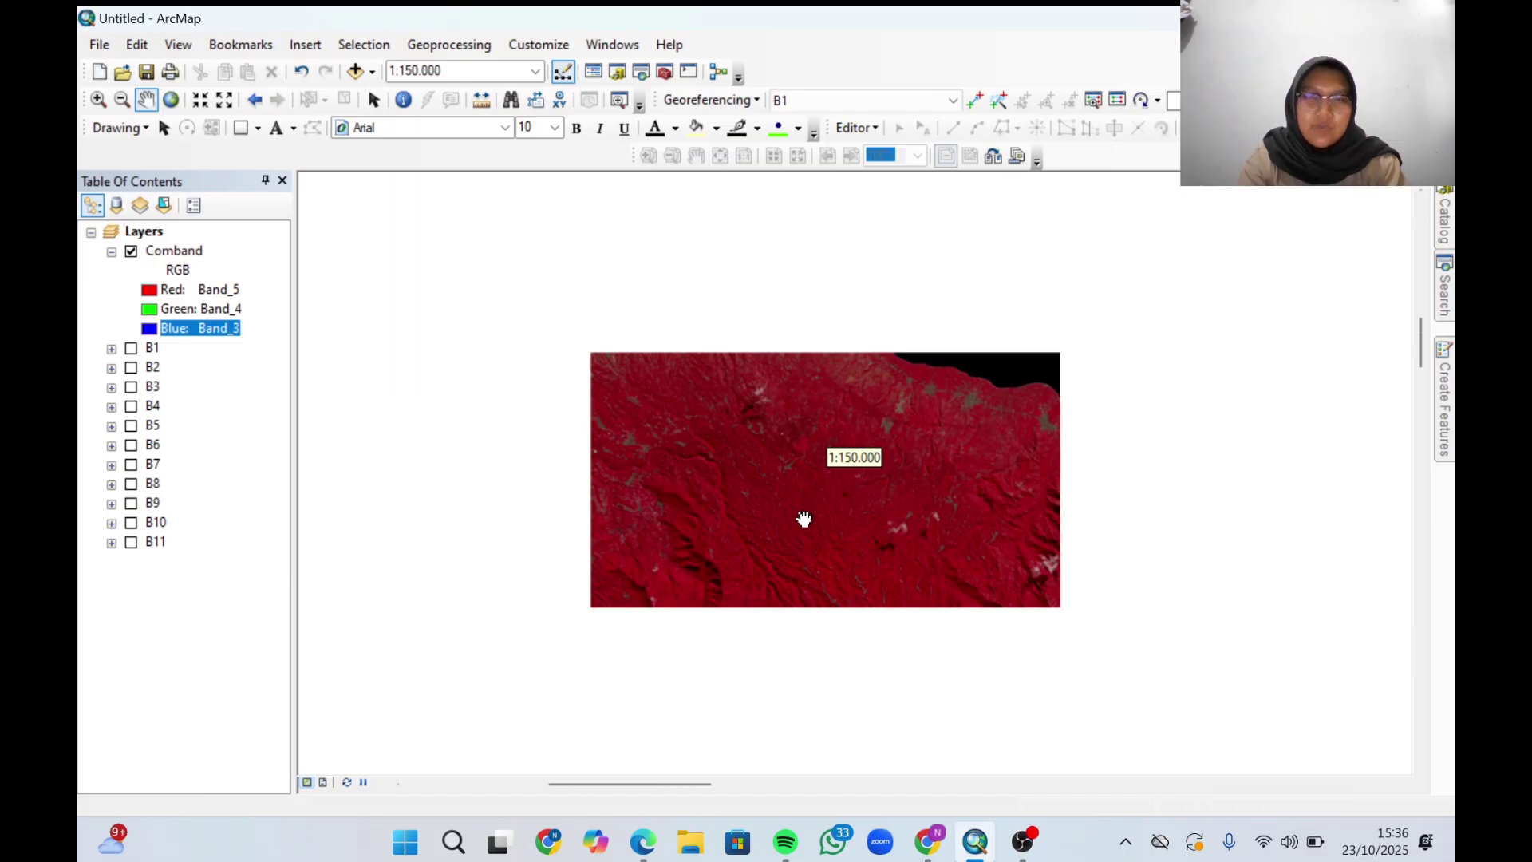
scroll(726, 383, "up", 5)
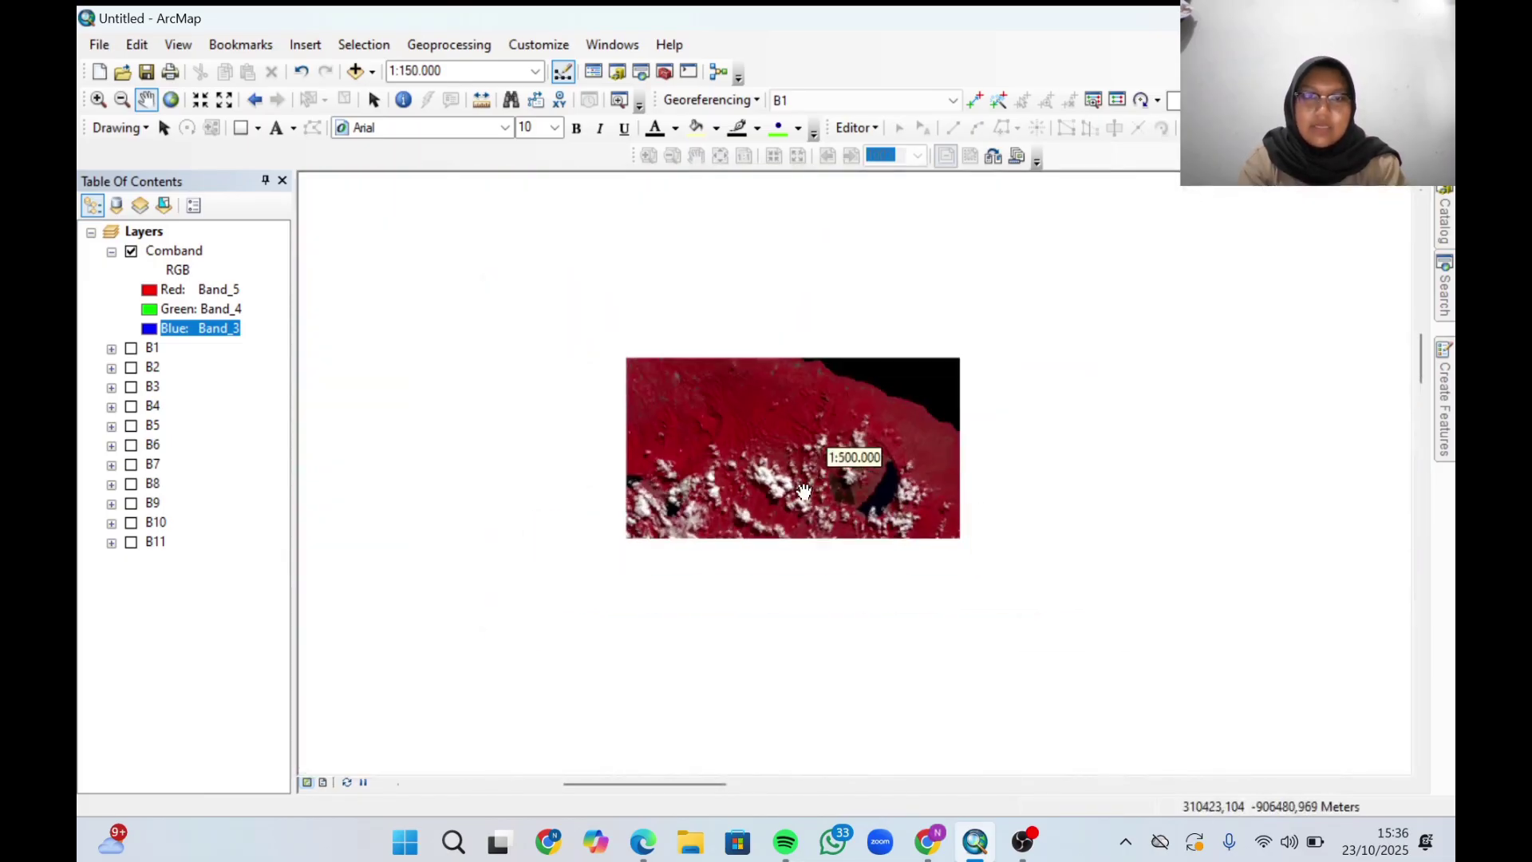
scroll(914, 509, "up", 2)
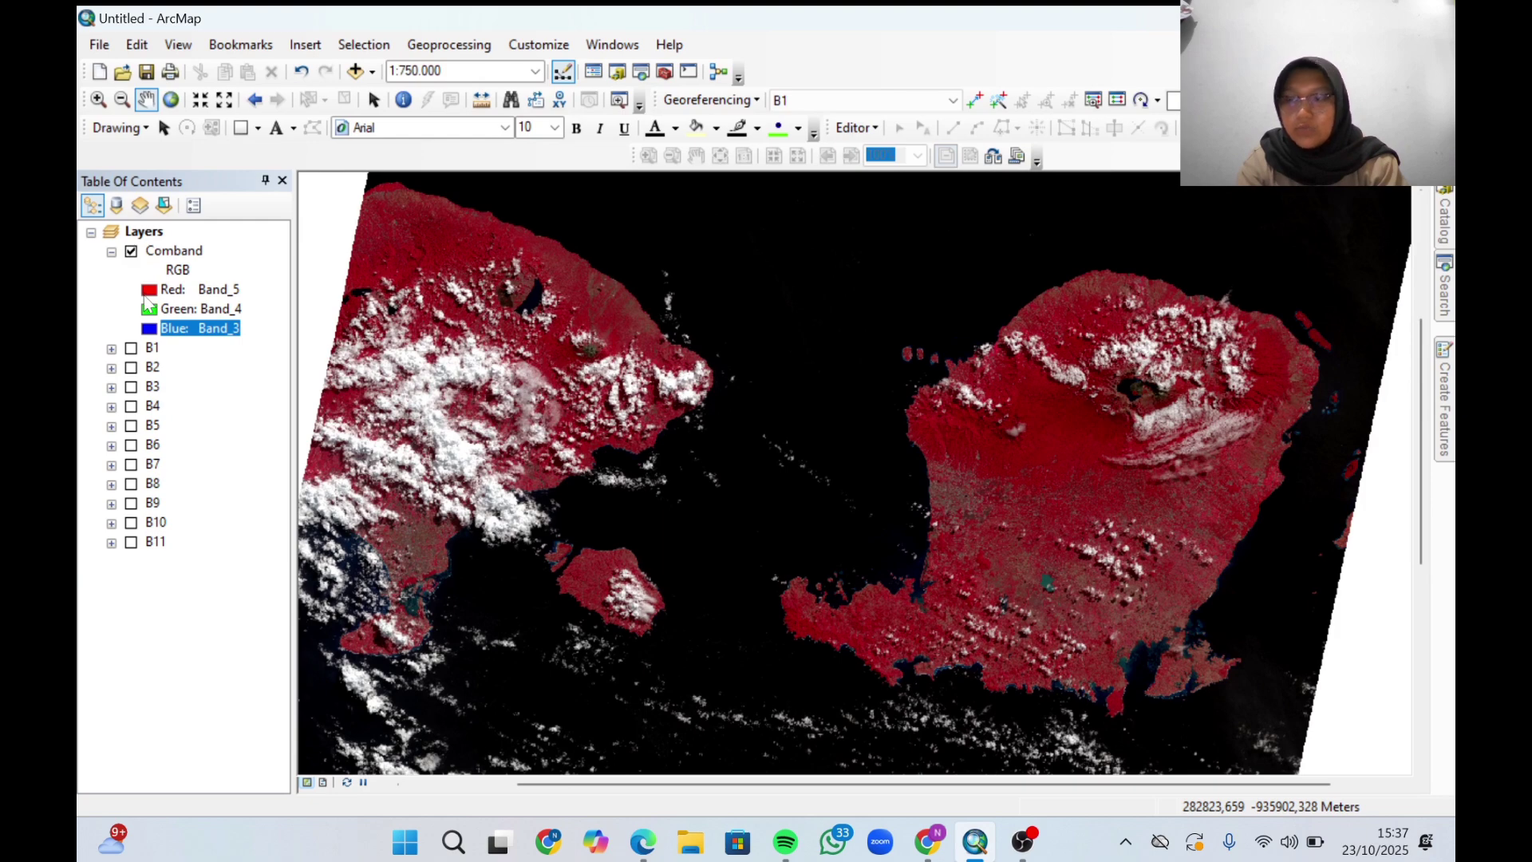
Change the Comband layer's RGB channels to Band_6 for red, Band_5 for green and Band_2 for blue.
left_click(148, 294)
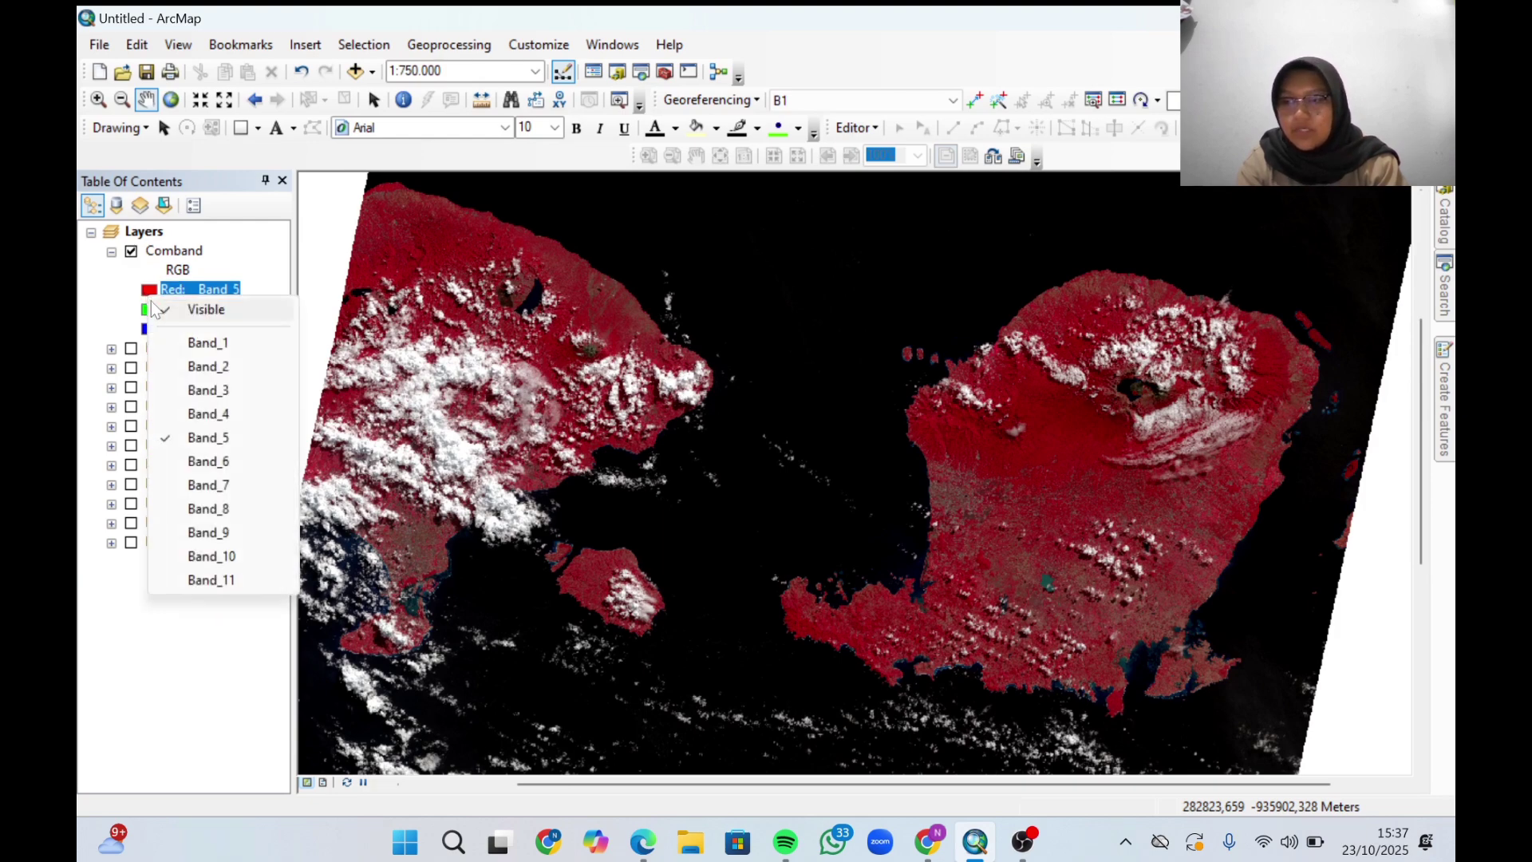
left_click(206, 462)
left_click(155, 309)
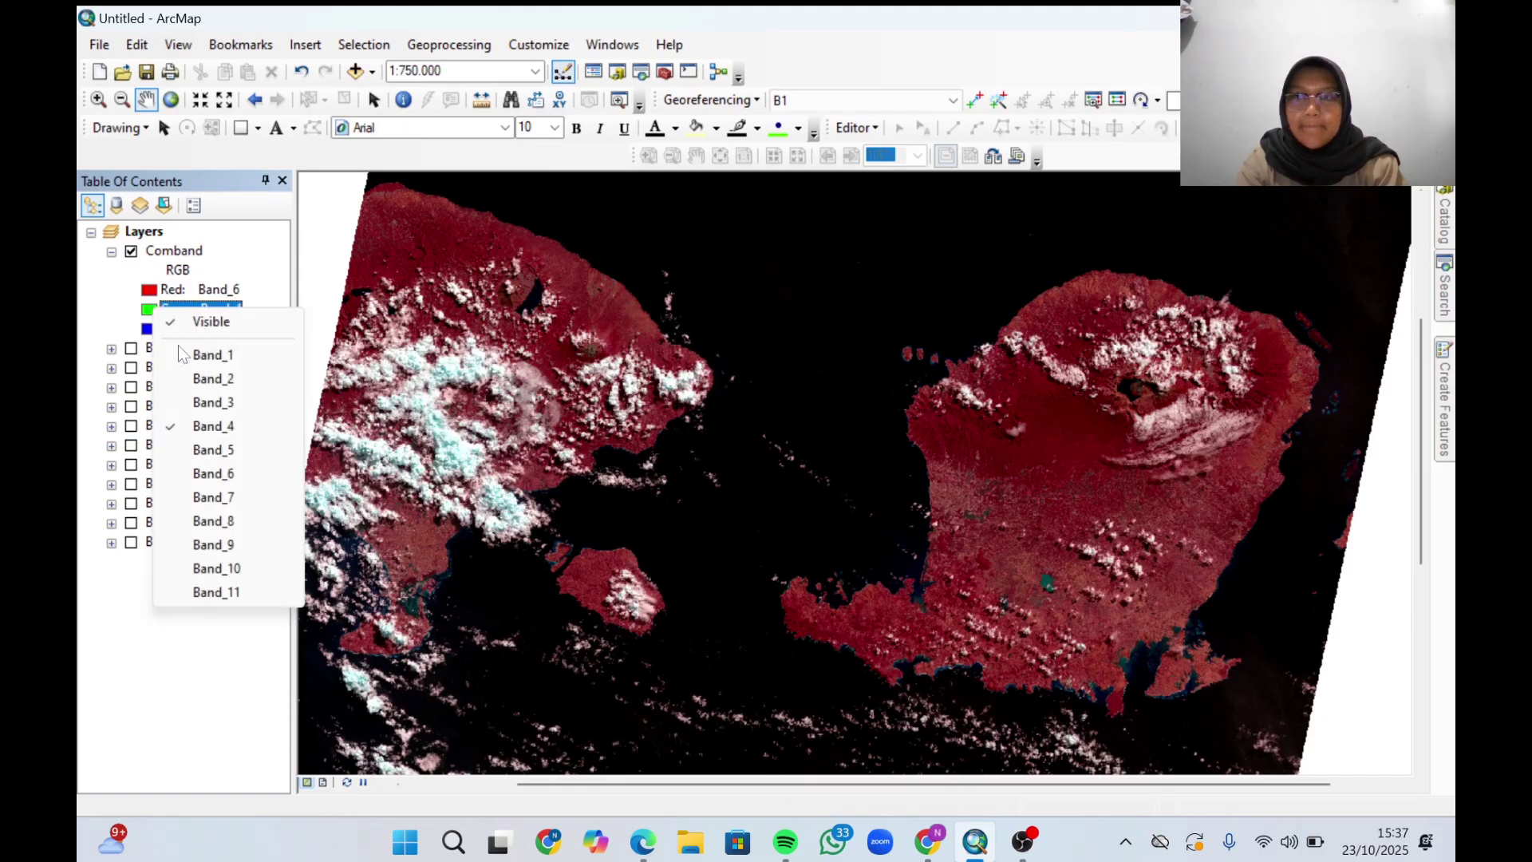
left_click(192, 452)
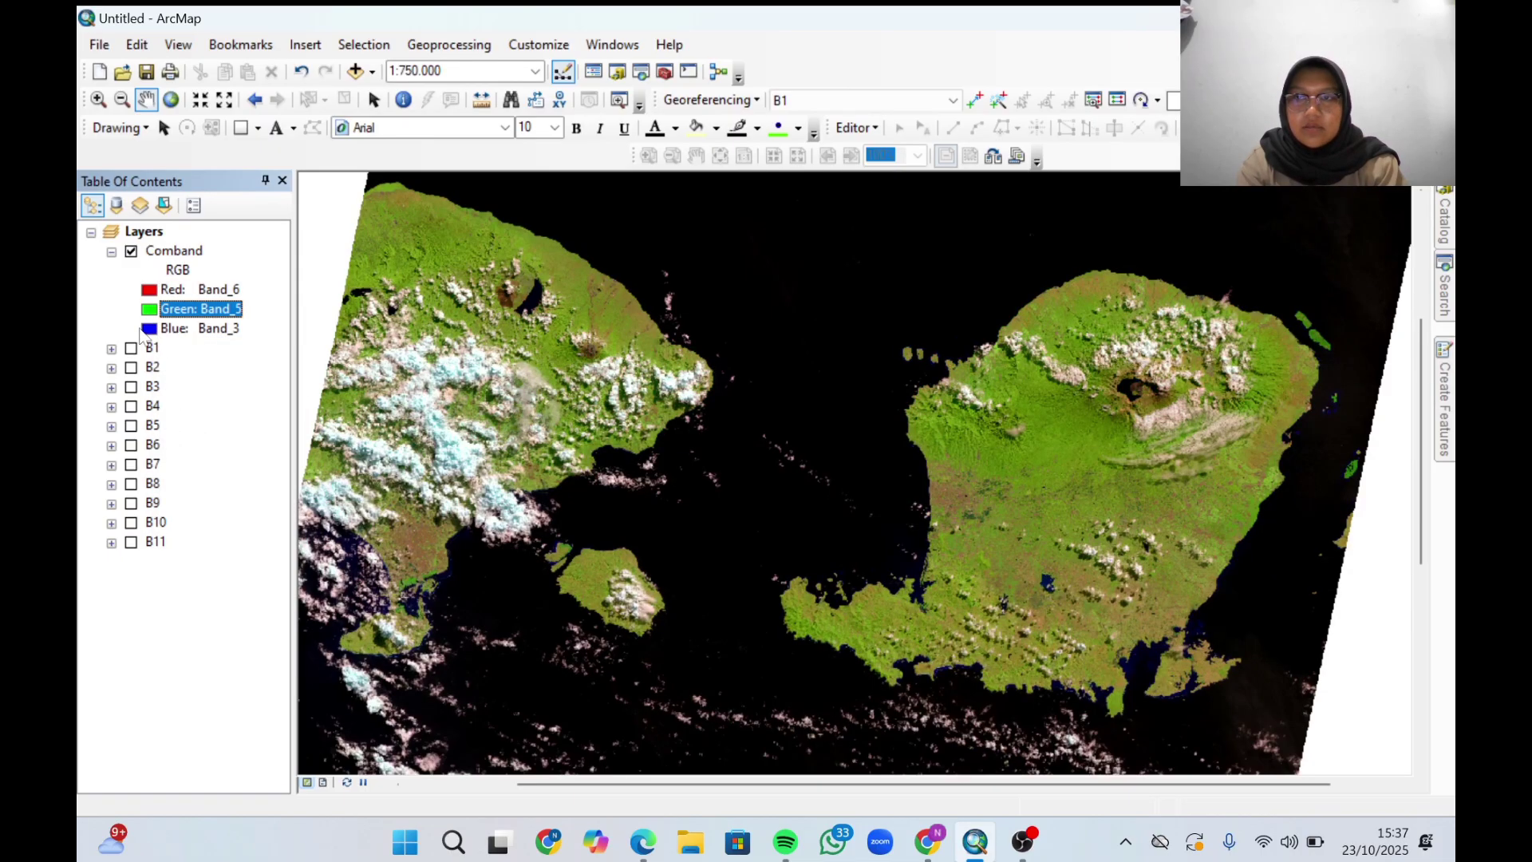
left_click(154, 330)
left_click(188, 405)
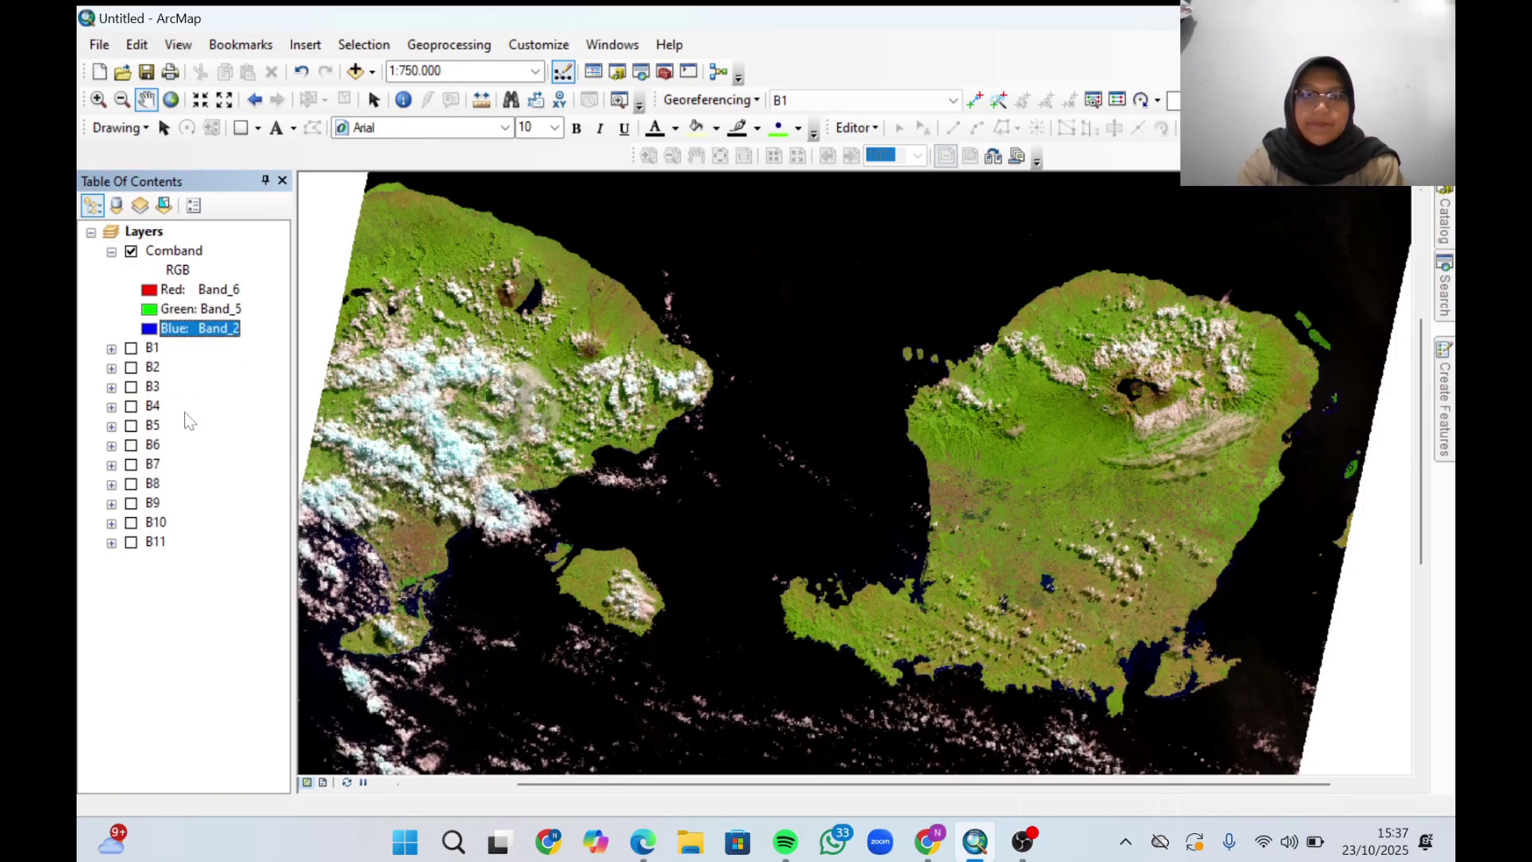
Assign Band_7 to red, Band_6 to green and Band_5 to blue in the Comband layer's RGB display.
scroll(772, 467, "up", 2)
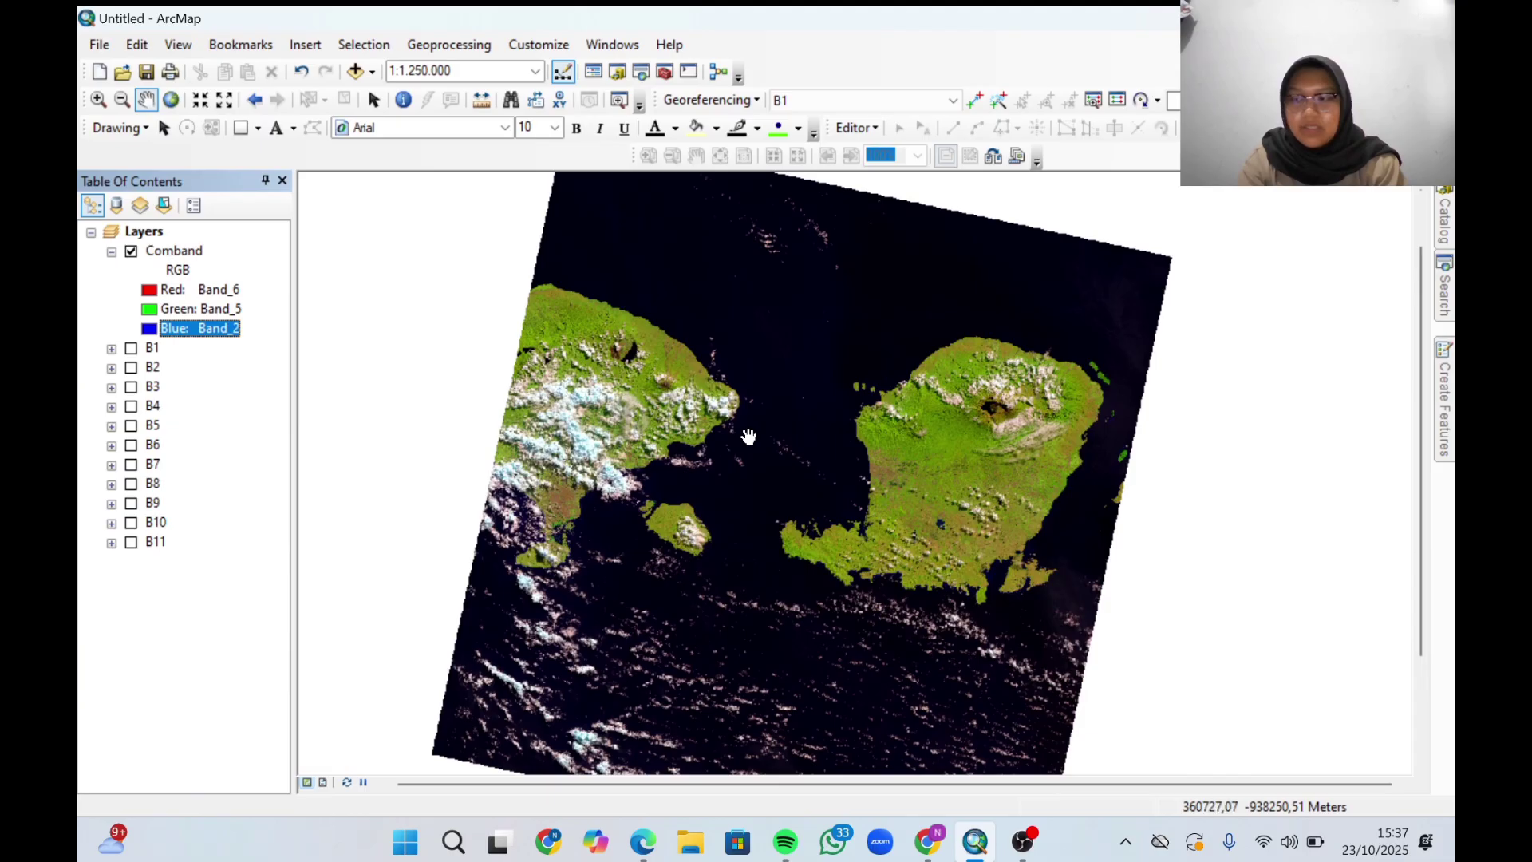
left_click_drag(748, 438, 770, 411)
left_click_drag(377, 575, 628, 524)
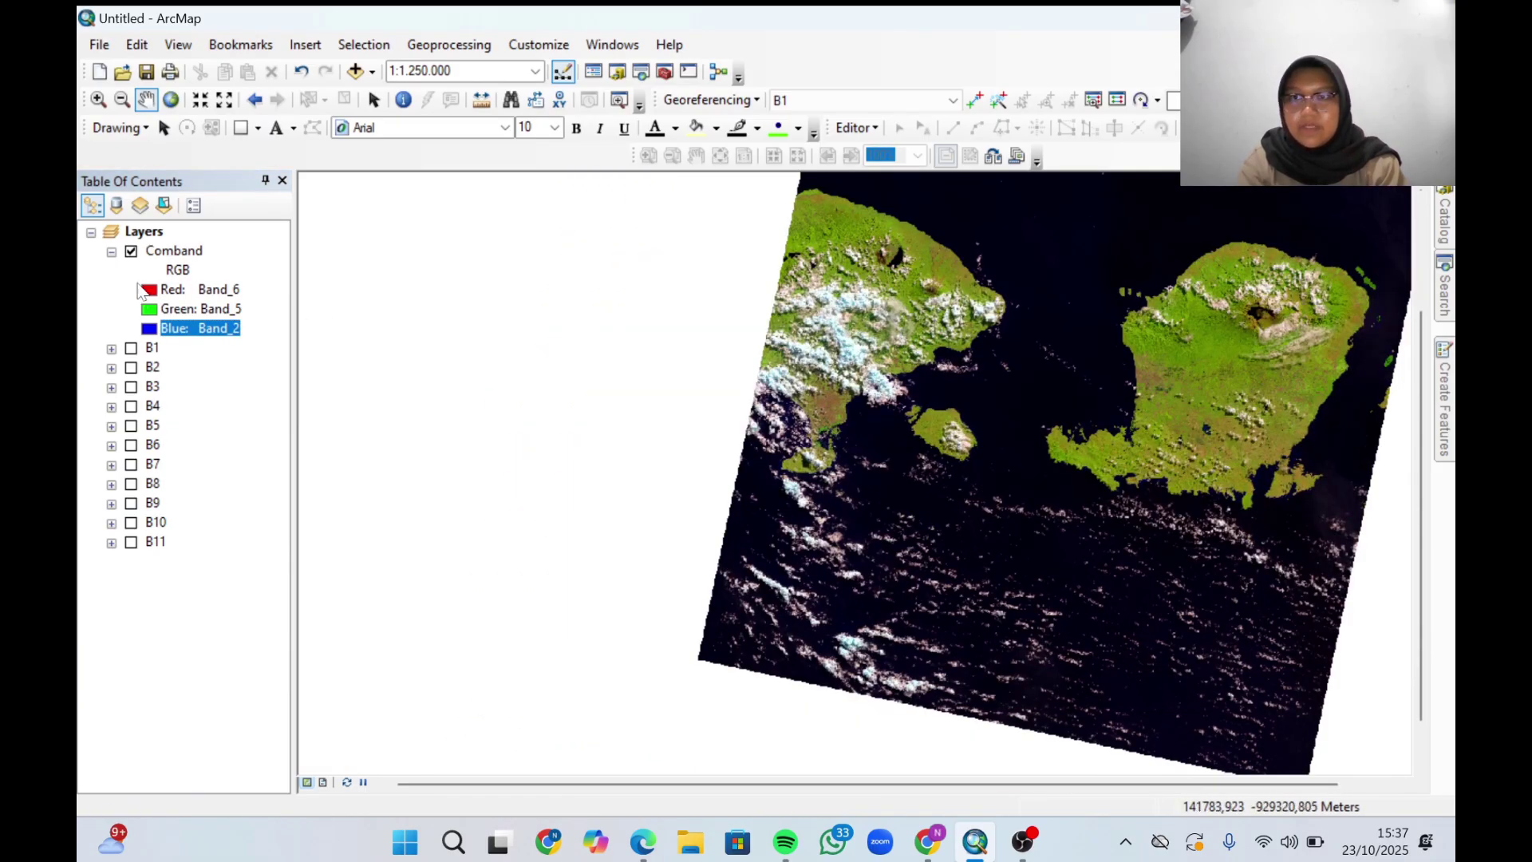
left_click(200, 289)
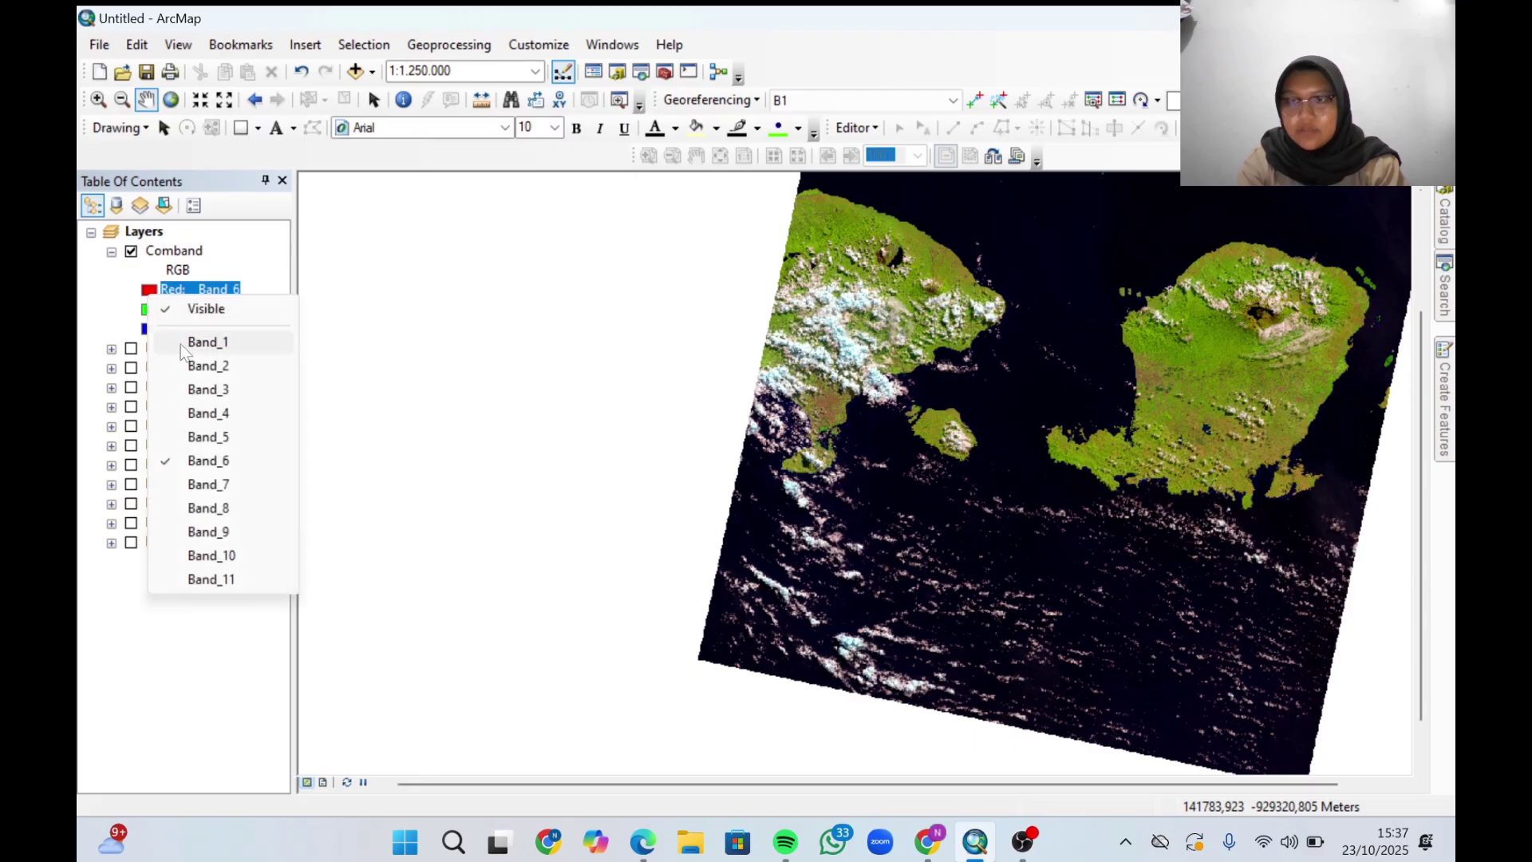
left_click(209, 485)
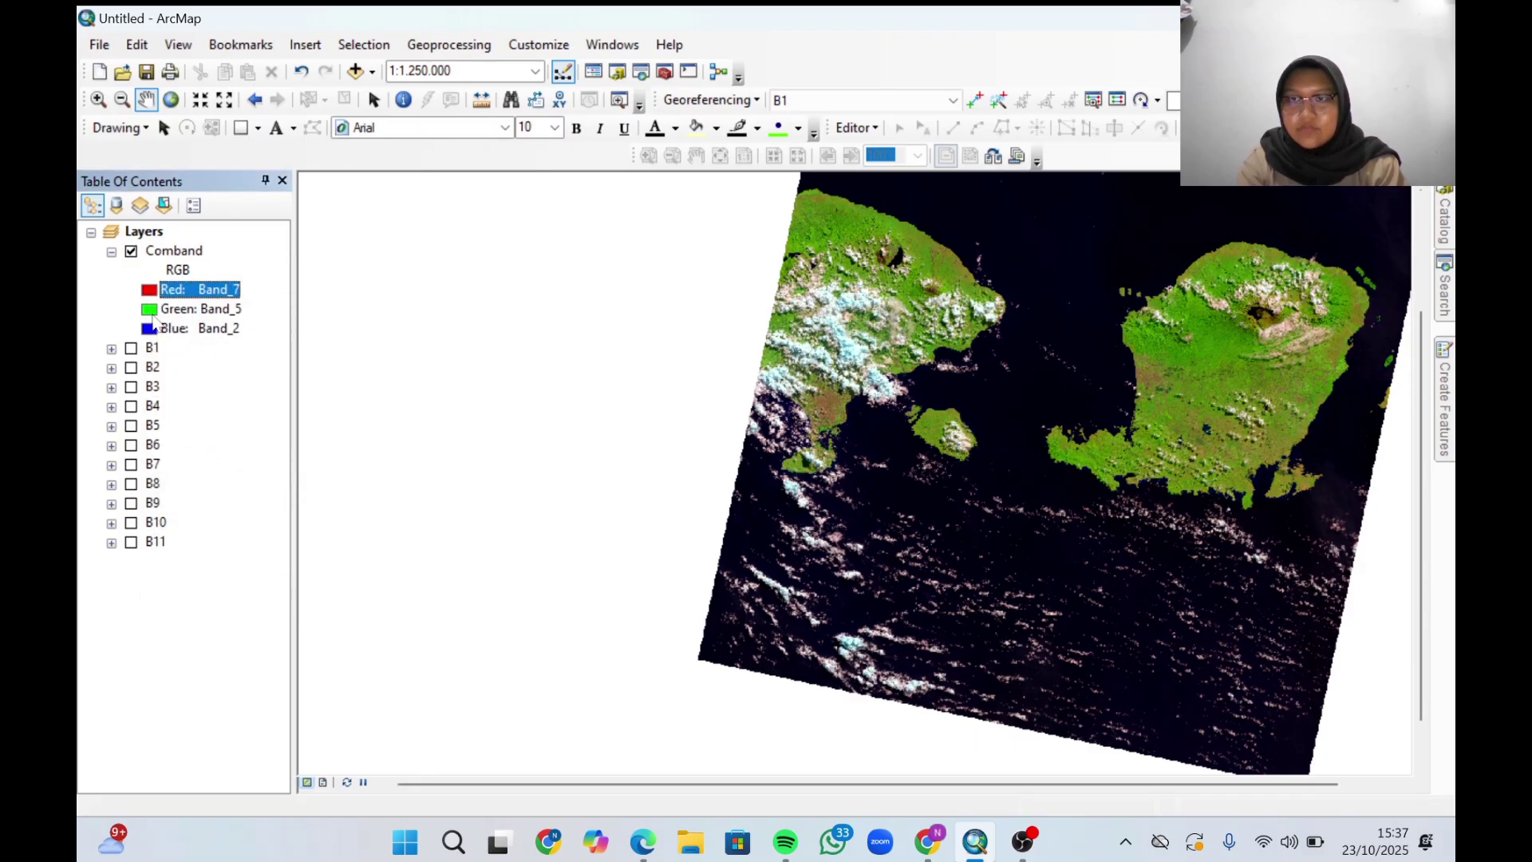
left_click(200, 309)
left_click(205, 471)
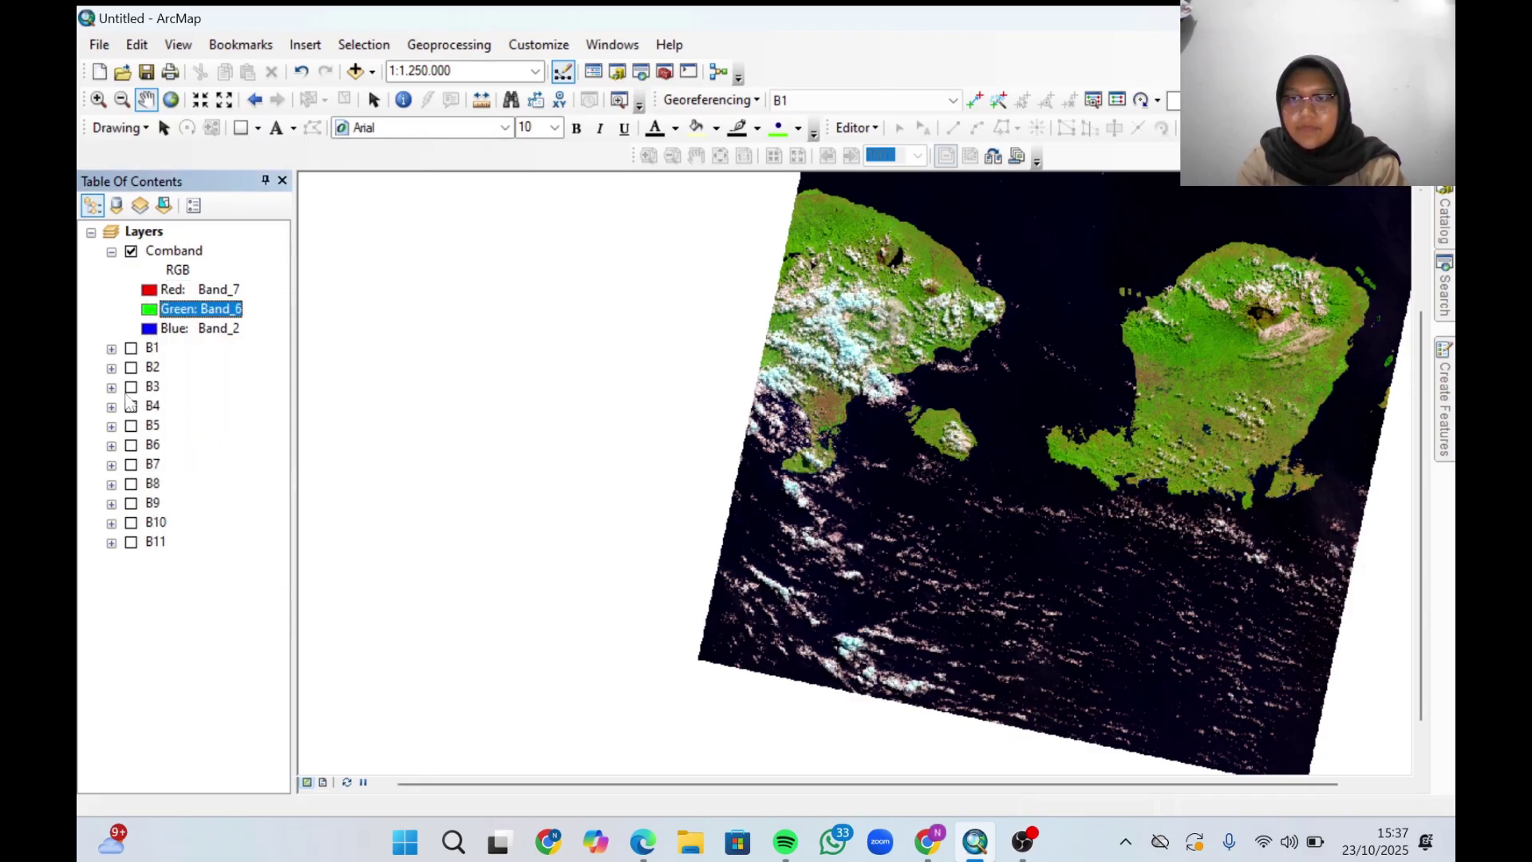
left_click(199, 328)
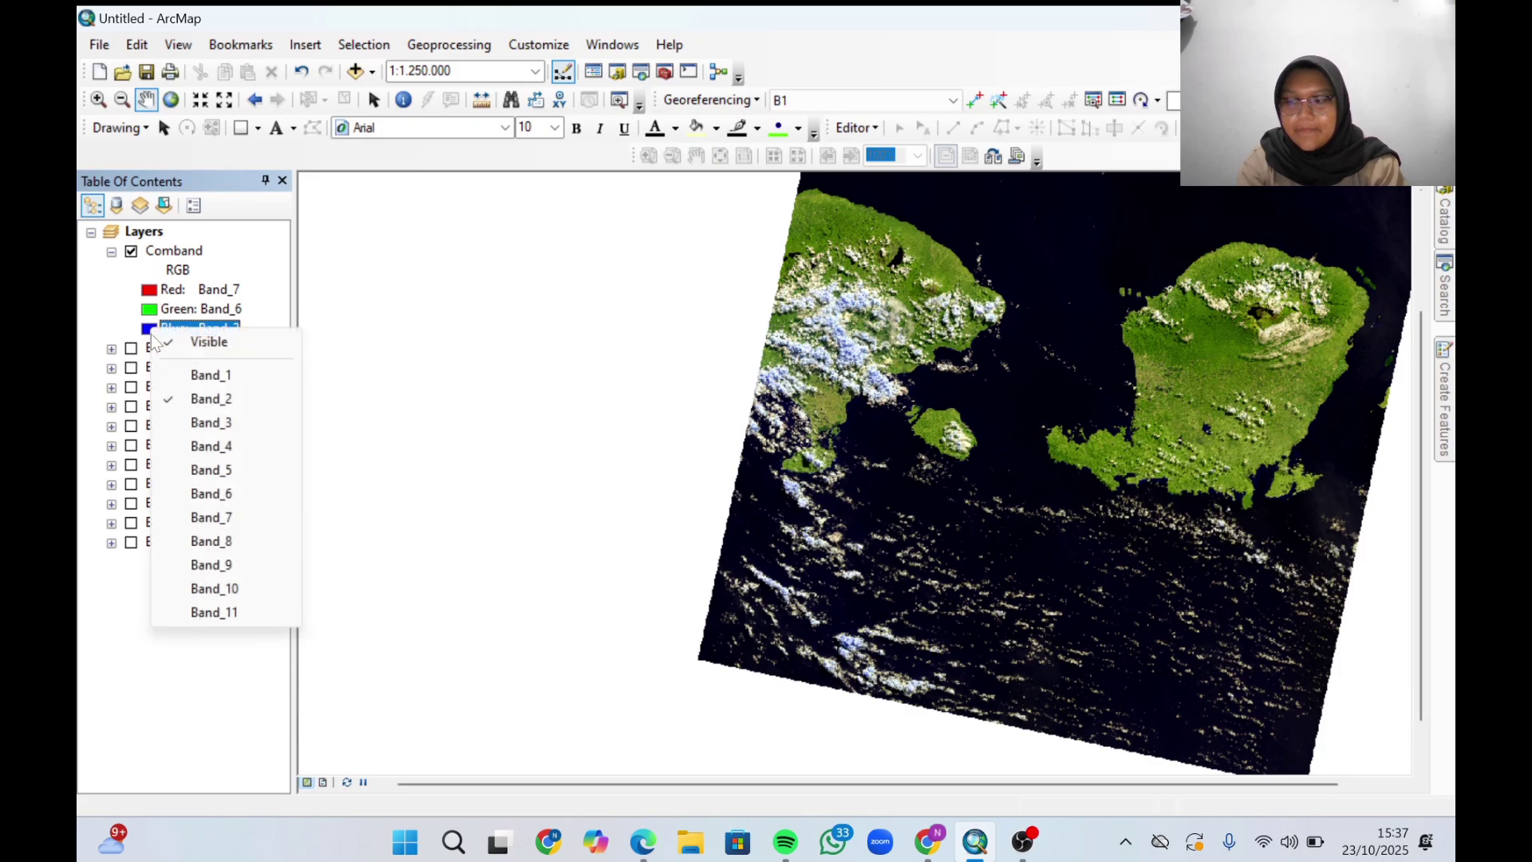
left_click(212, 470)
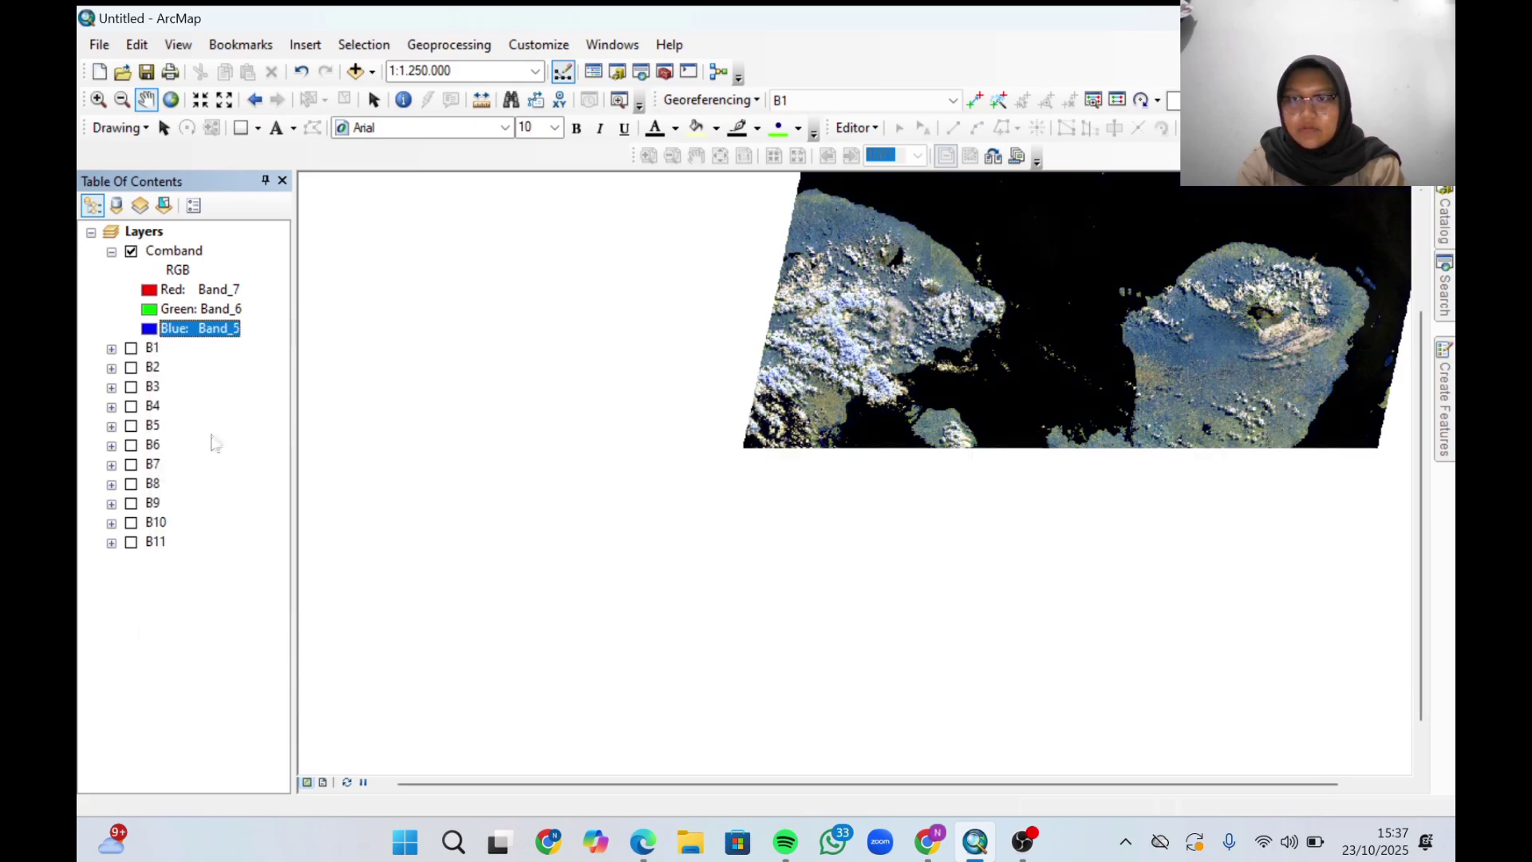
Examine the land surface along the eastern island's west coast in the 7-6-5 band combination.
left_click_drag(875, 419, 701, 424)
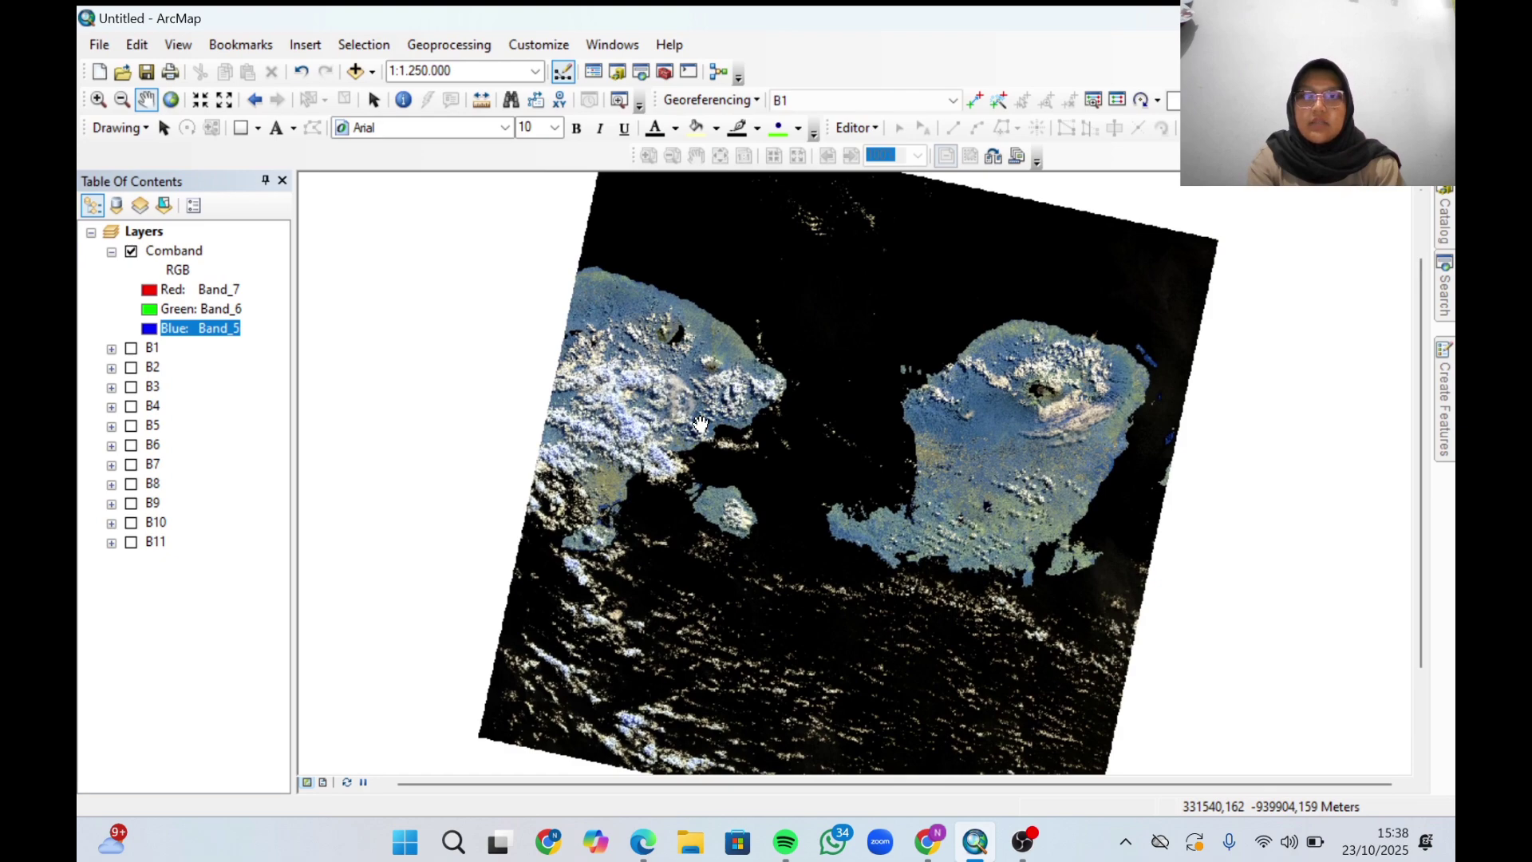
scroll(701, 424, "down", 5)
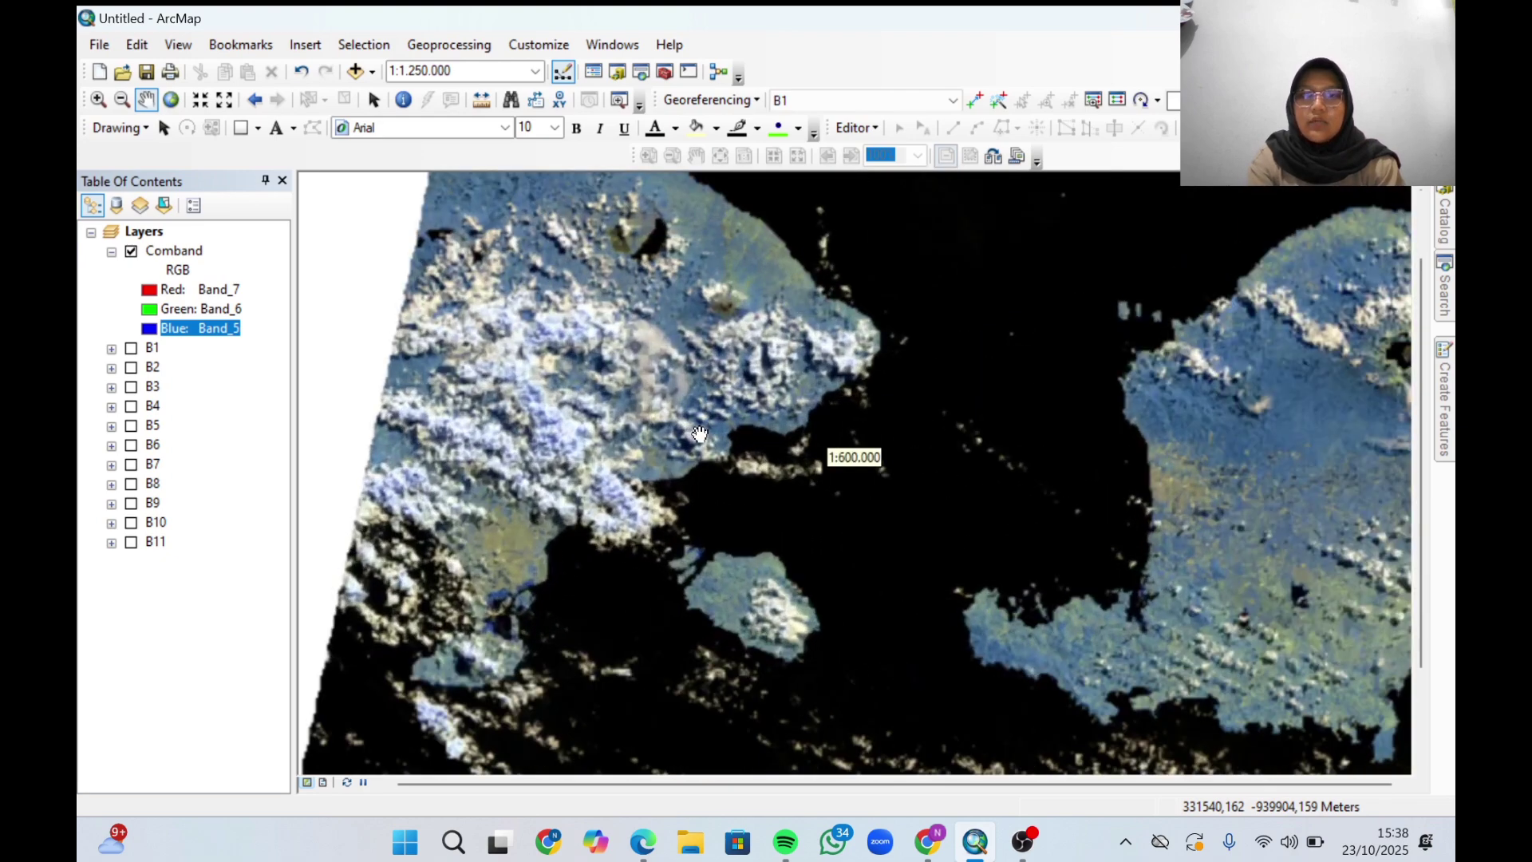
scroll(1240, 414, "down", 5)
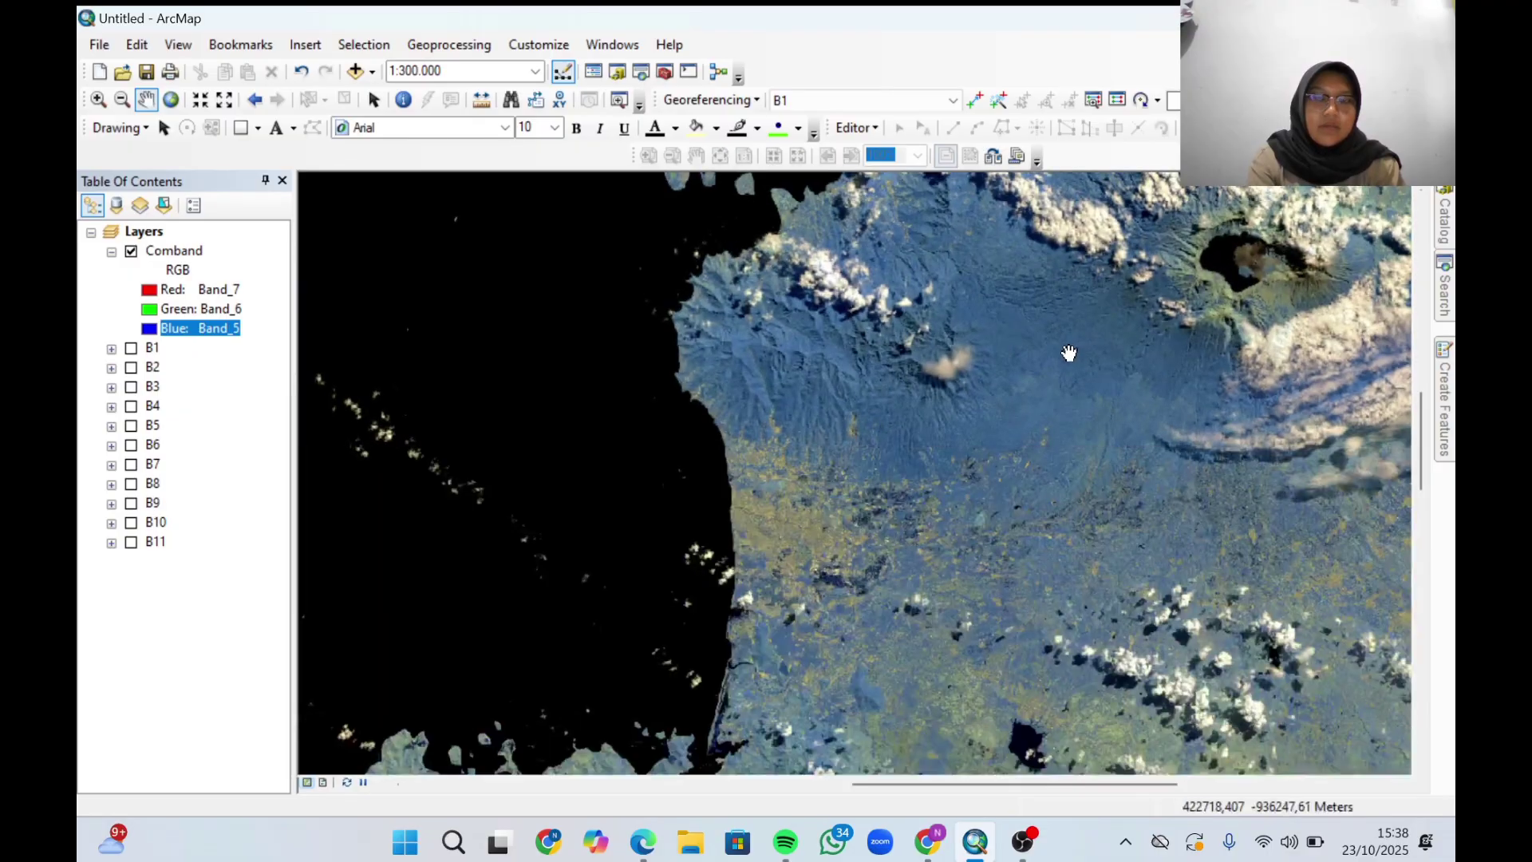
left_click_drag(1064, 348, 1023, 424)
scroll(1000, 418, "down", 3)
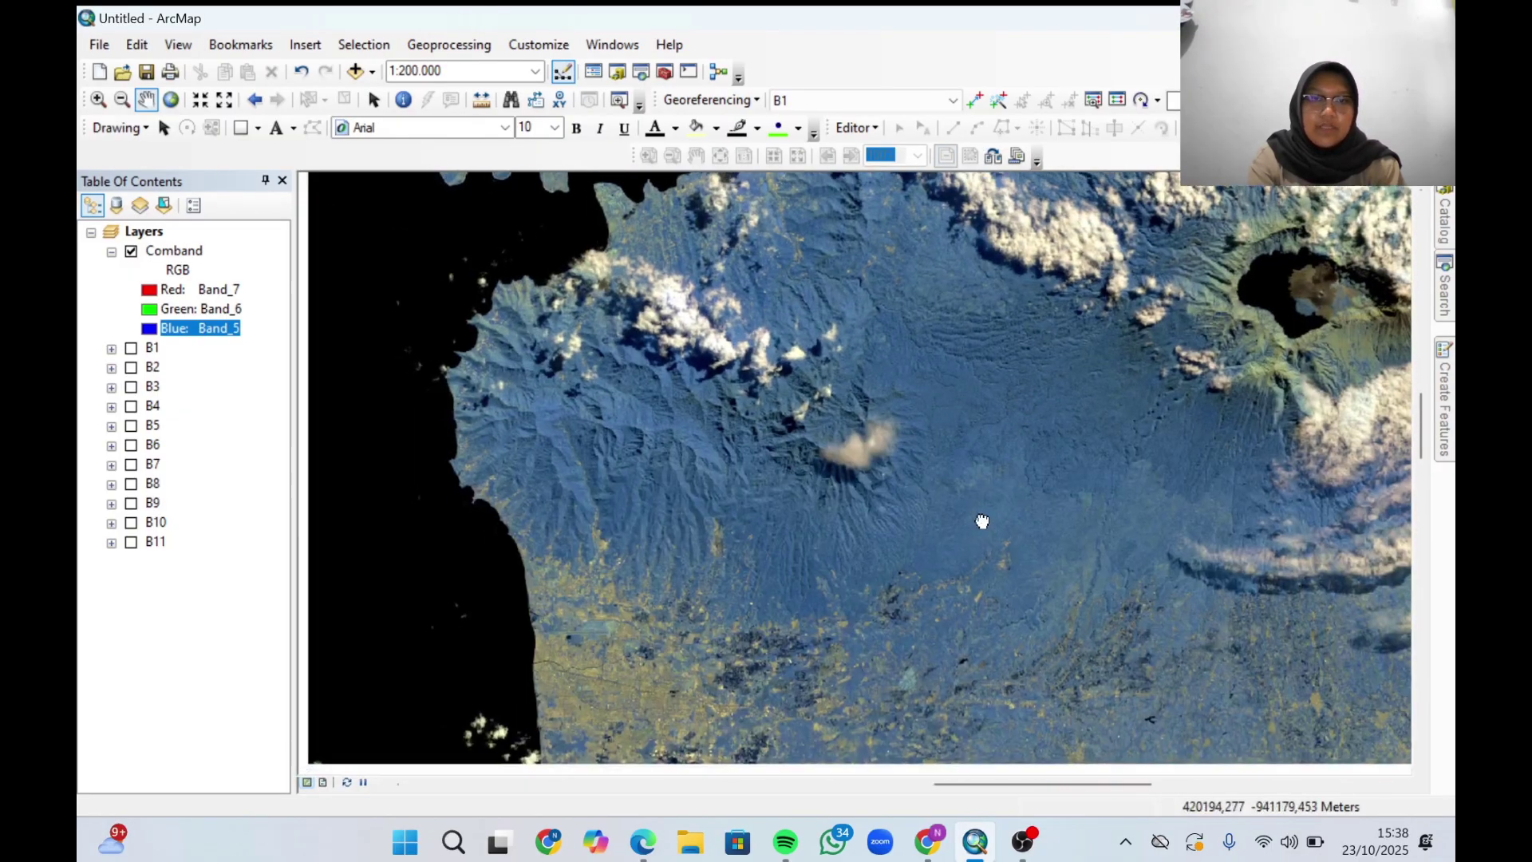
left_click_drag(978, 519, 1019, 420)
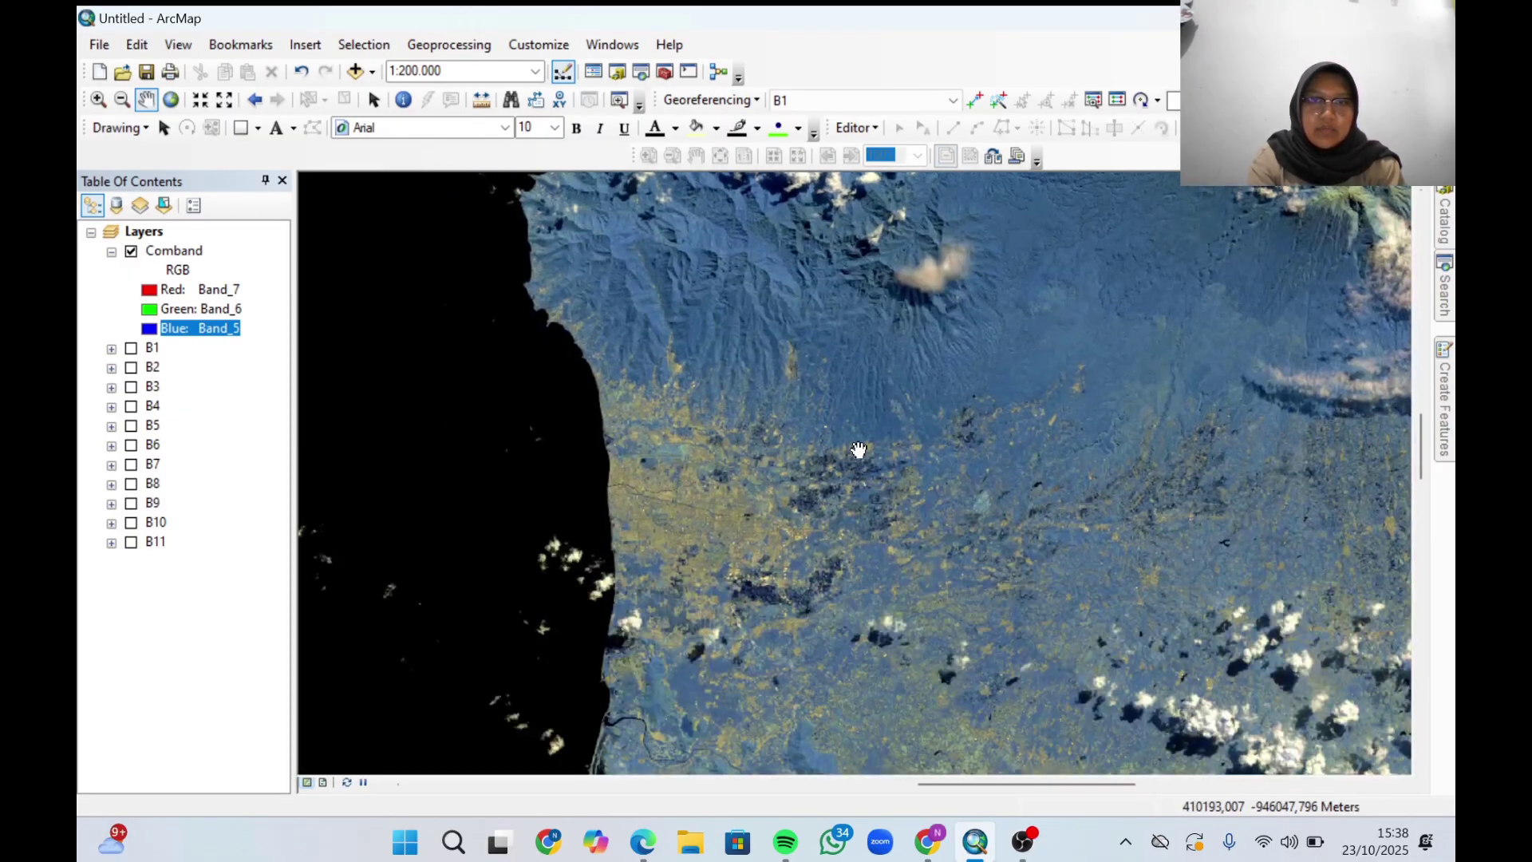
left_click_drag(787, 666, 882, 499)
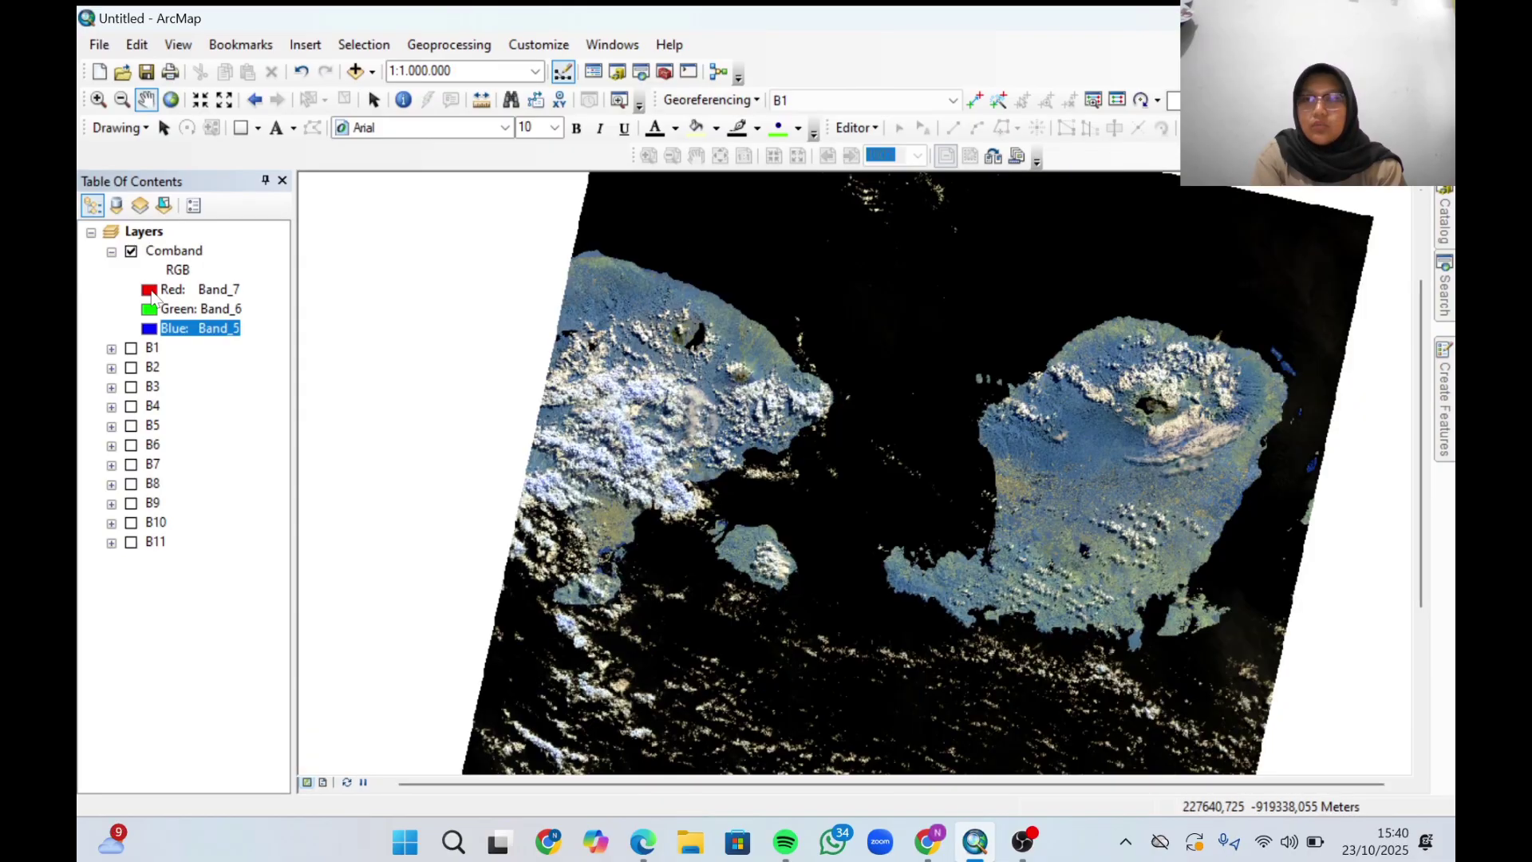
Set the Comband layer's red channel to Band_5 and blue channel to Band_2, and inspect the islands in the 5-6-2 combination.
left_click(199, 289)
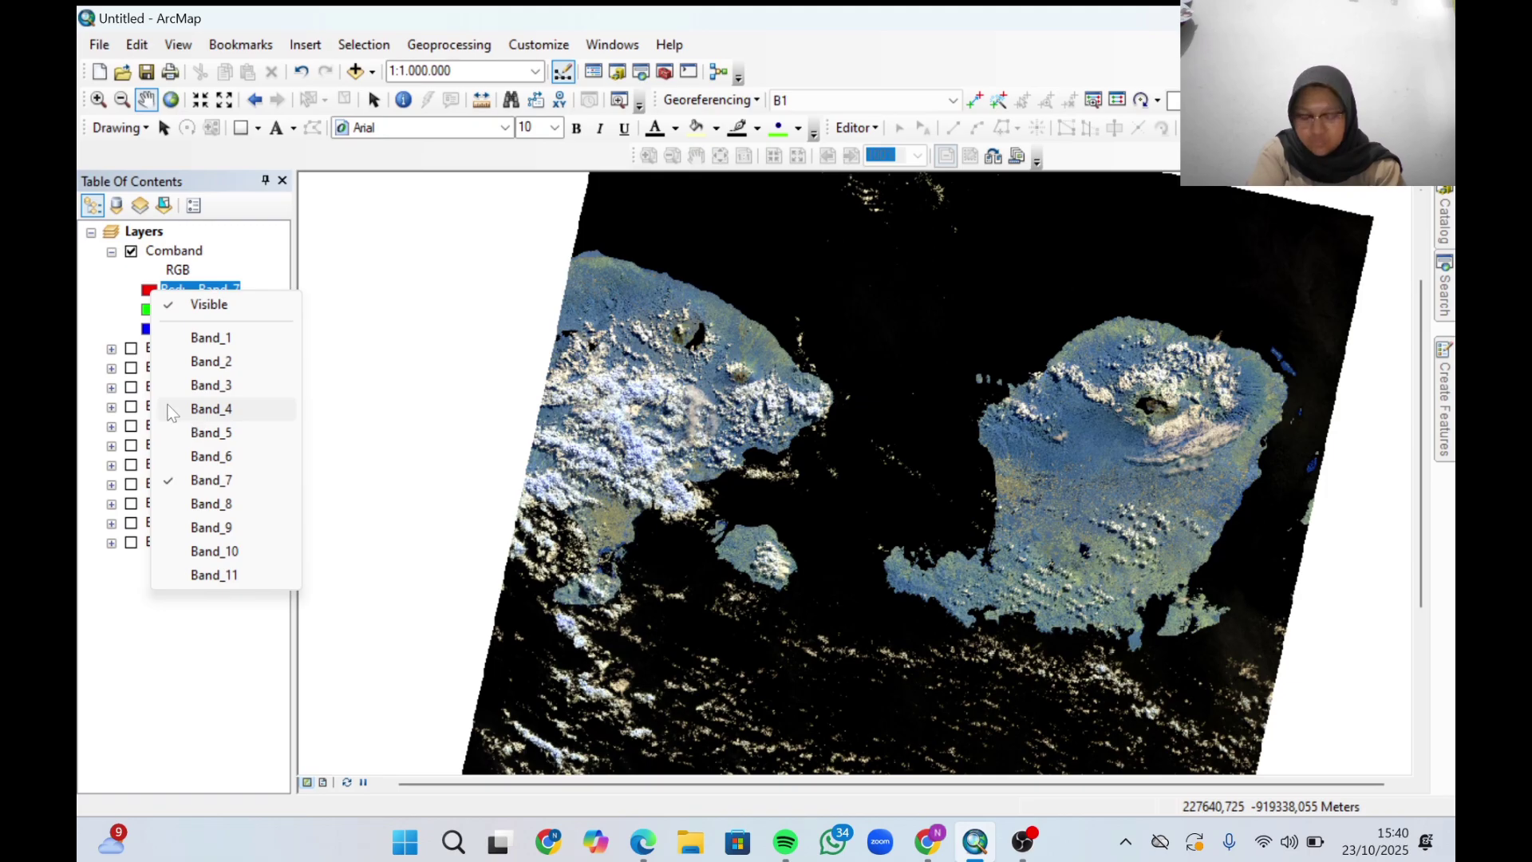
left_click(209, 431)
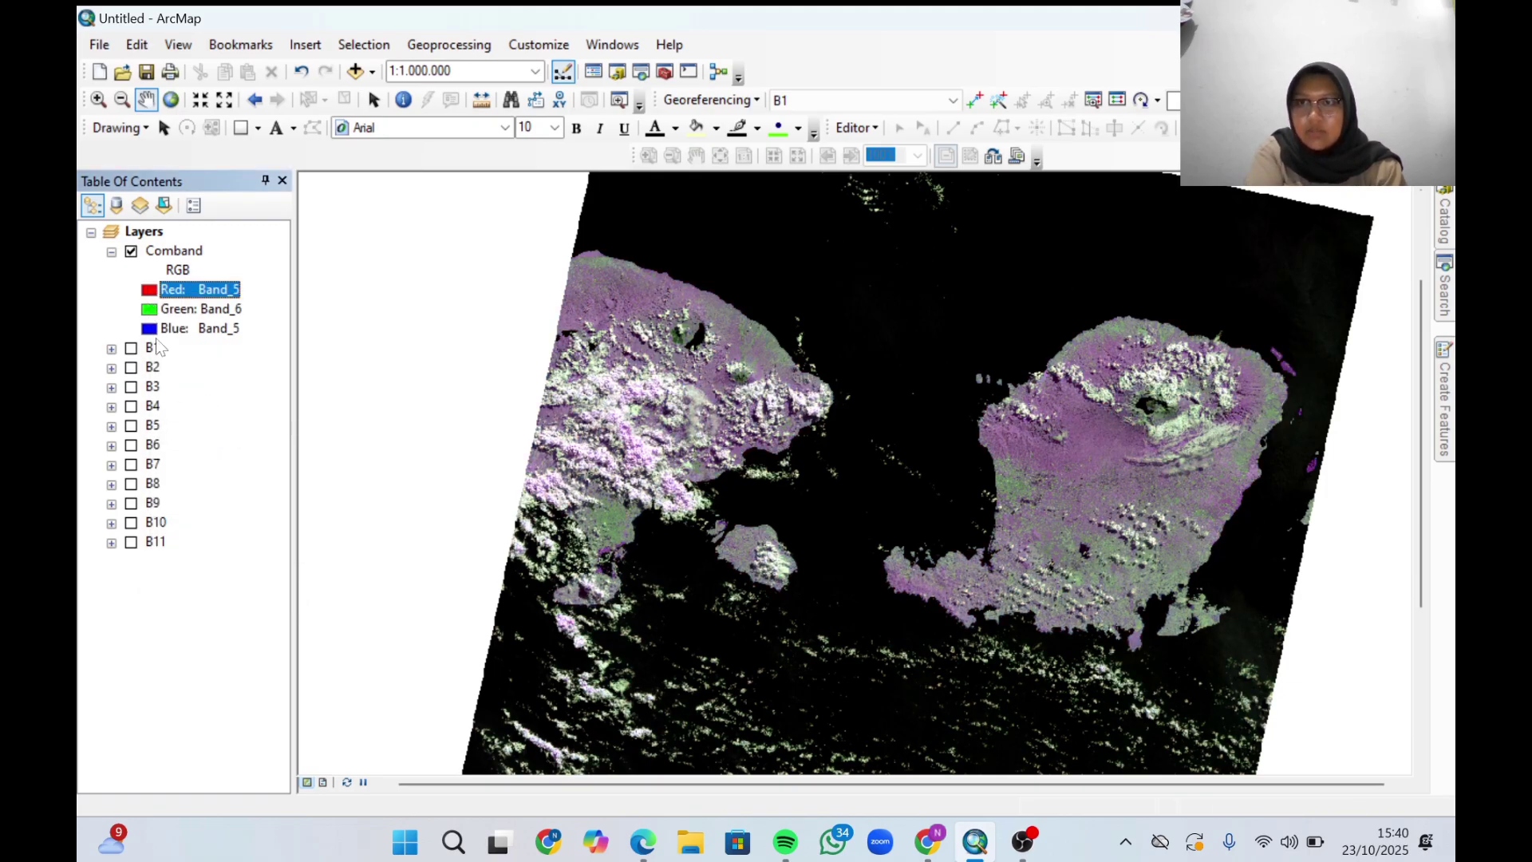
left_click(199, 328)
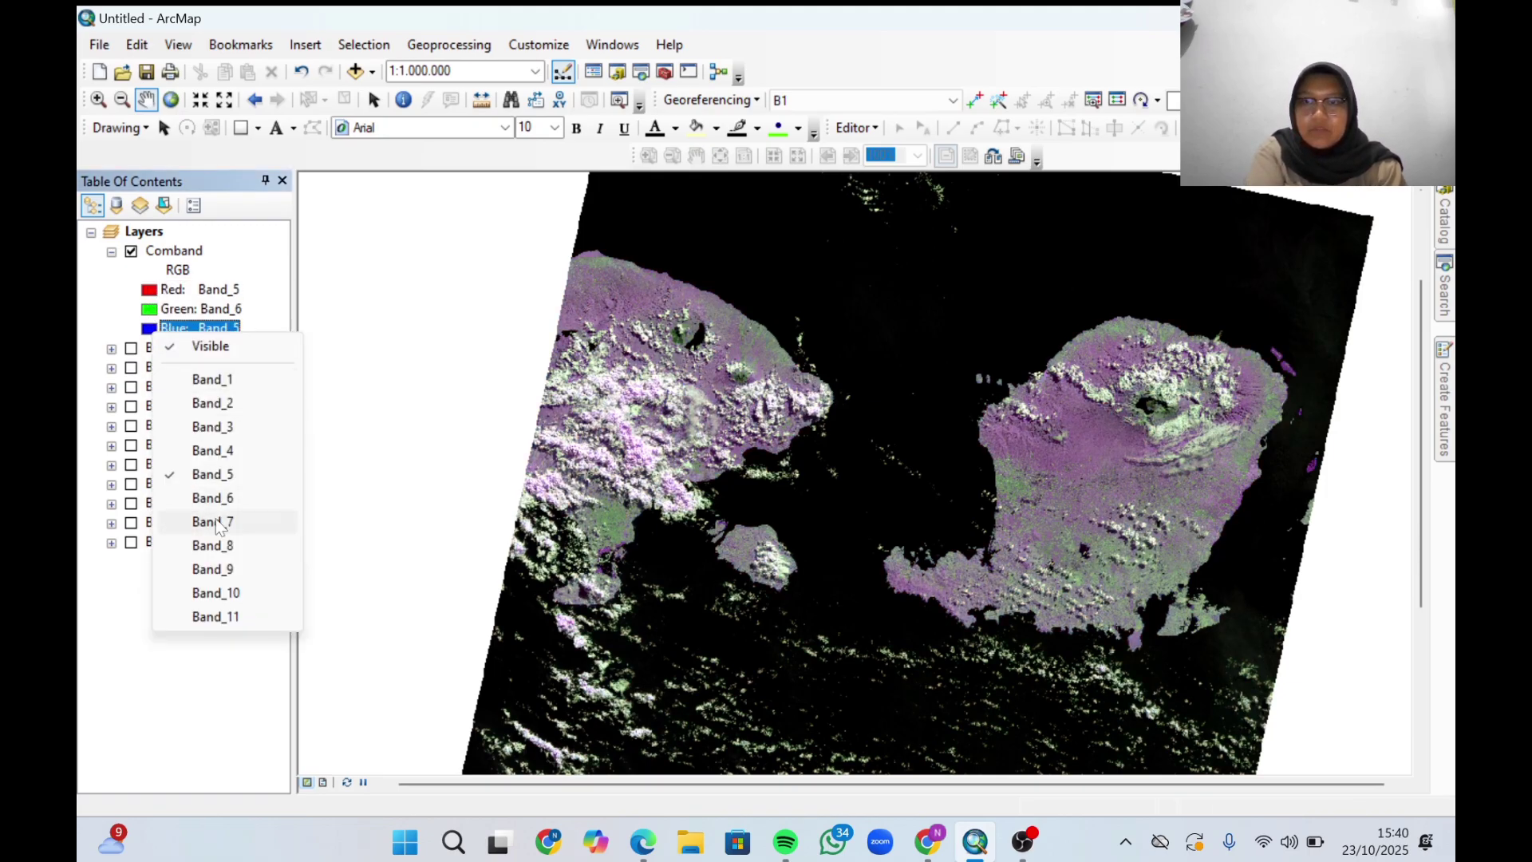
left_click(194, 403)
scroll(822, 451, "down", 1)
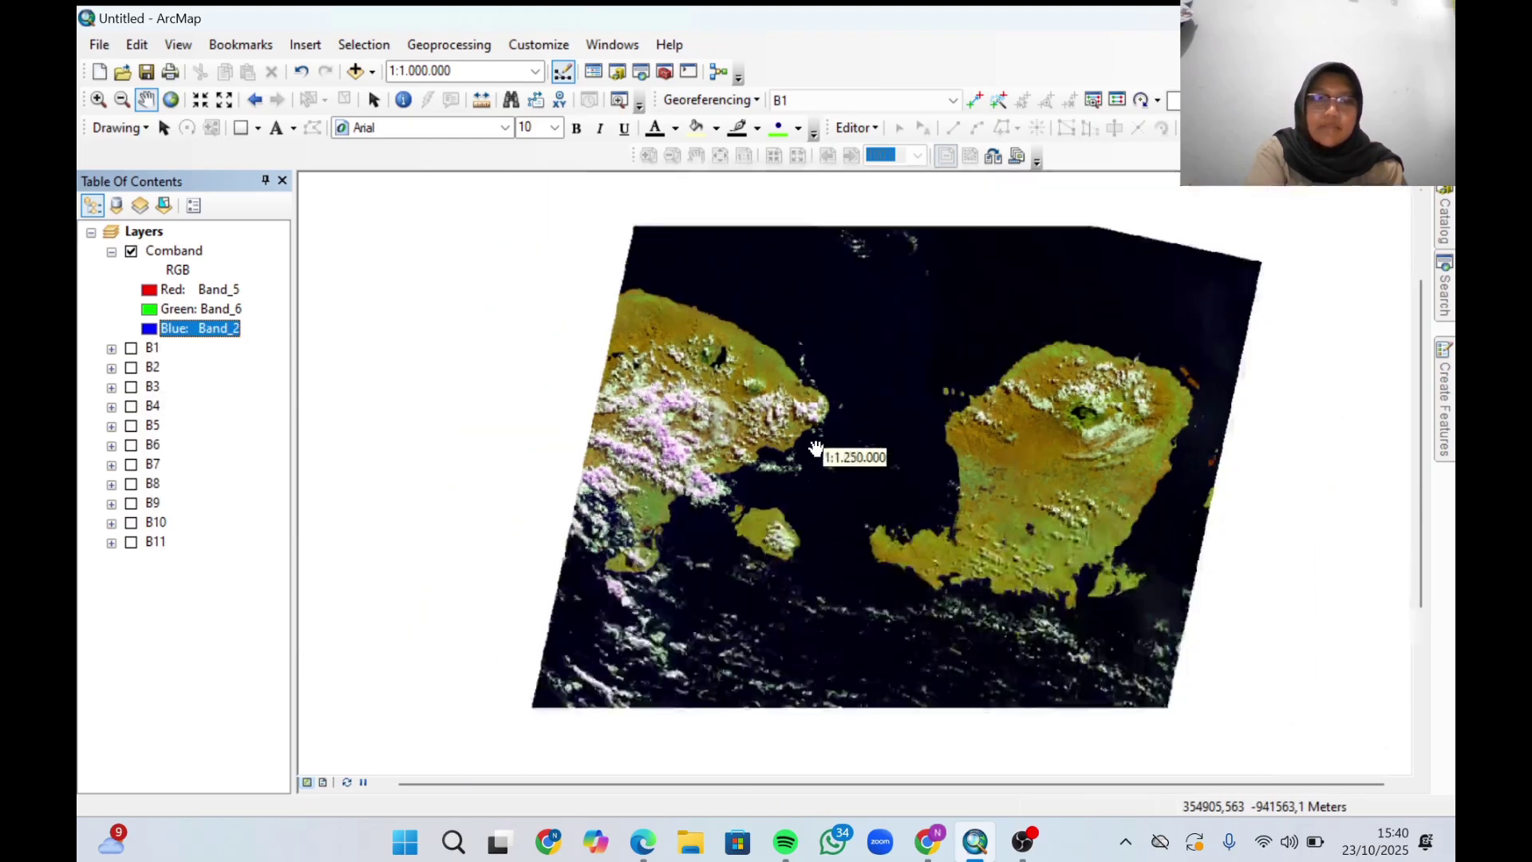
left_click_drag(834, 506, 774, 472)
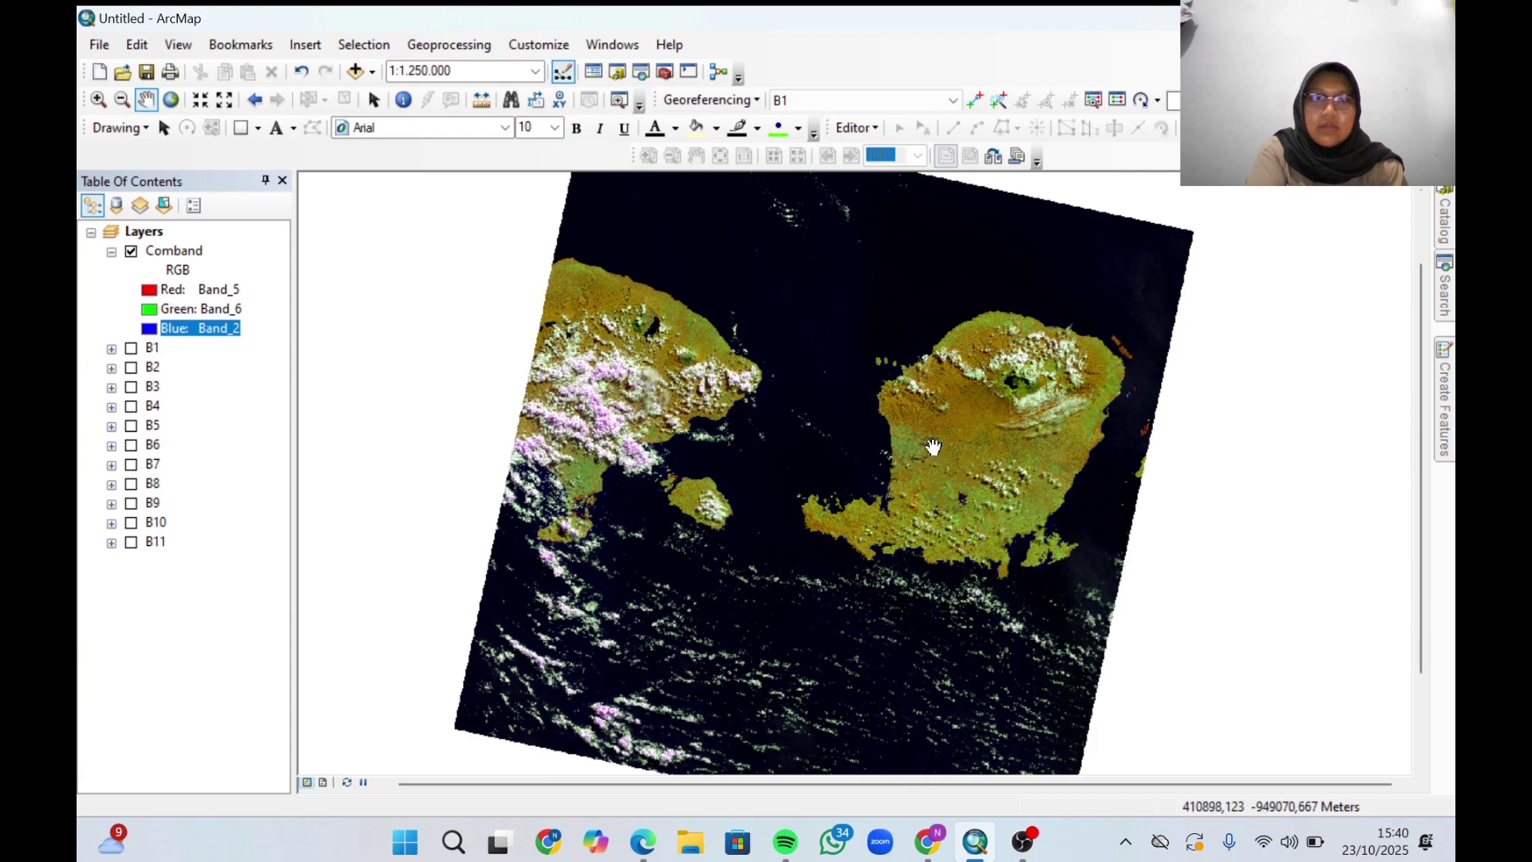
scroll(958, 441, "up", 4)
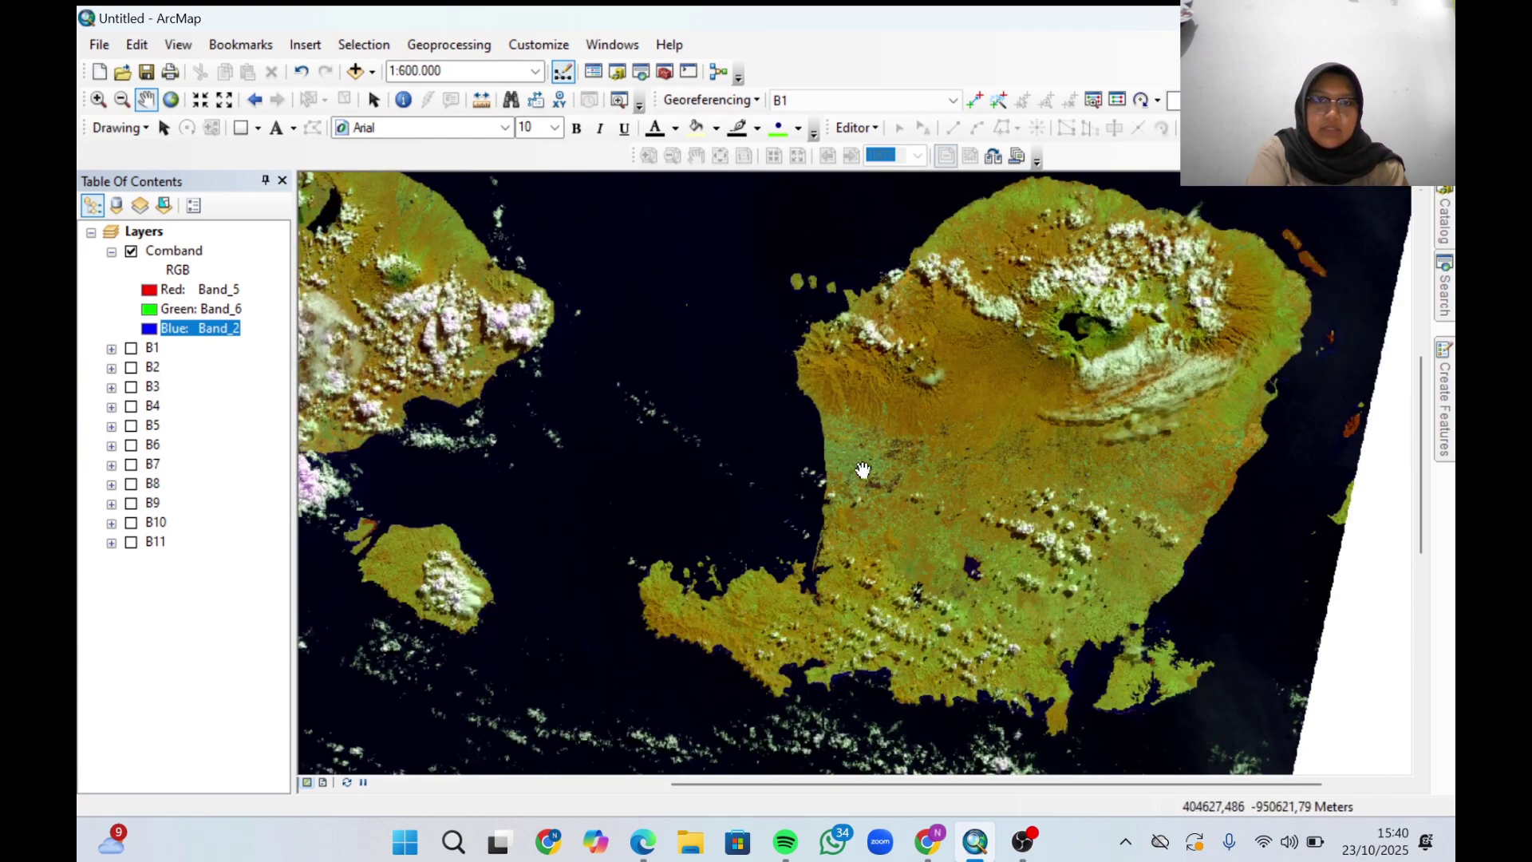
scroll(942, 471, "down", 2)
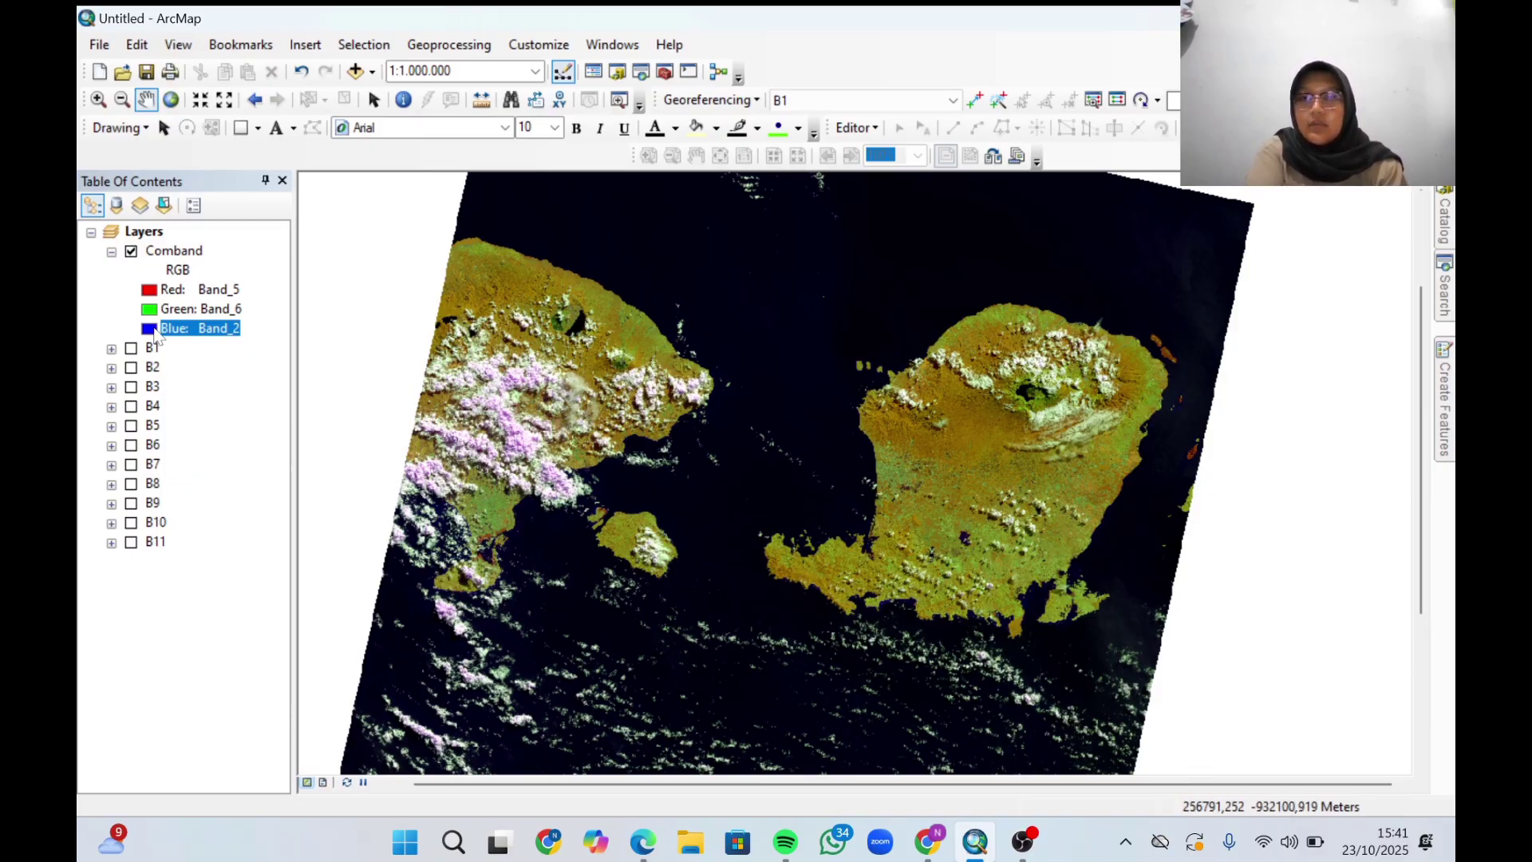
Change the Comband layer's blue channel to Band_4 and look over the scene in the 5-6-4 combination.
left_click(156, 330)
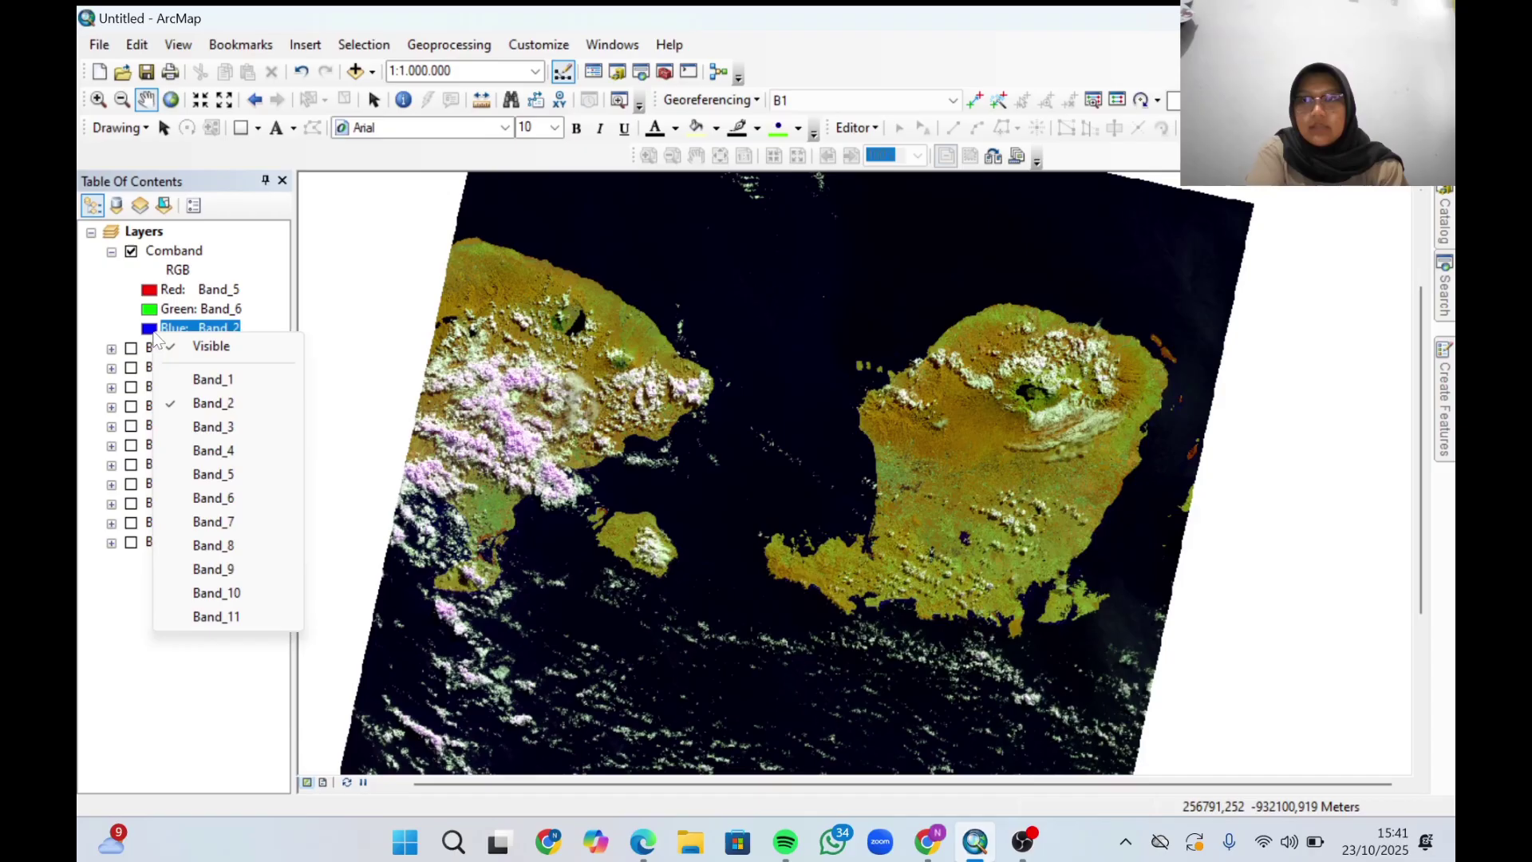
left_click(191, 453)
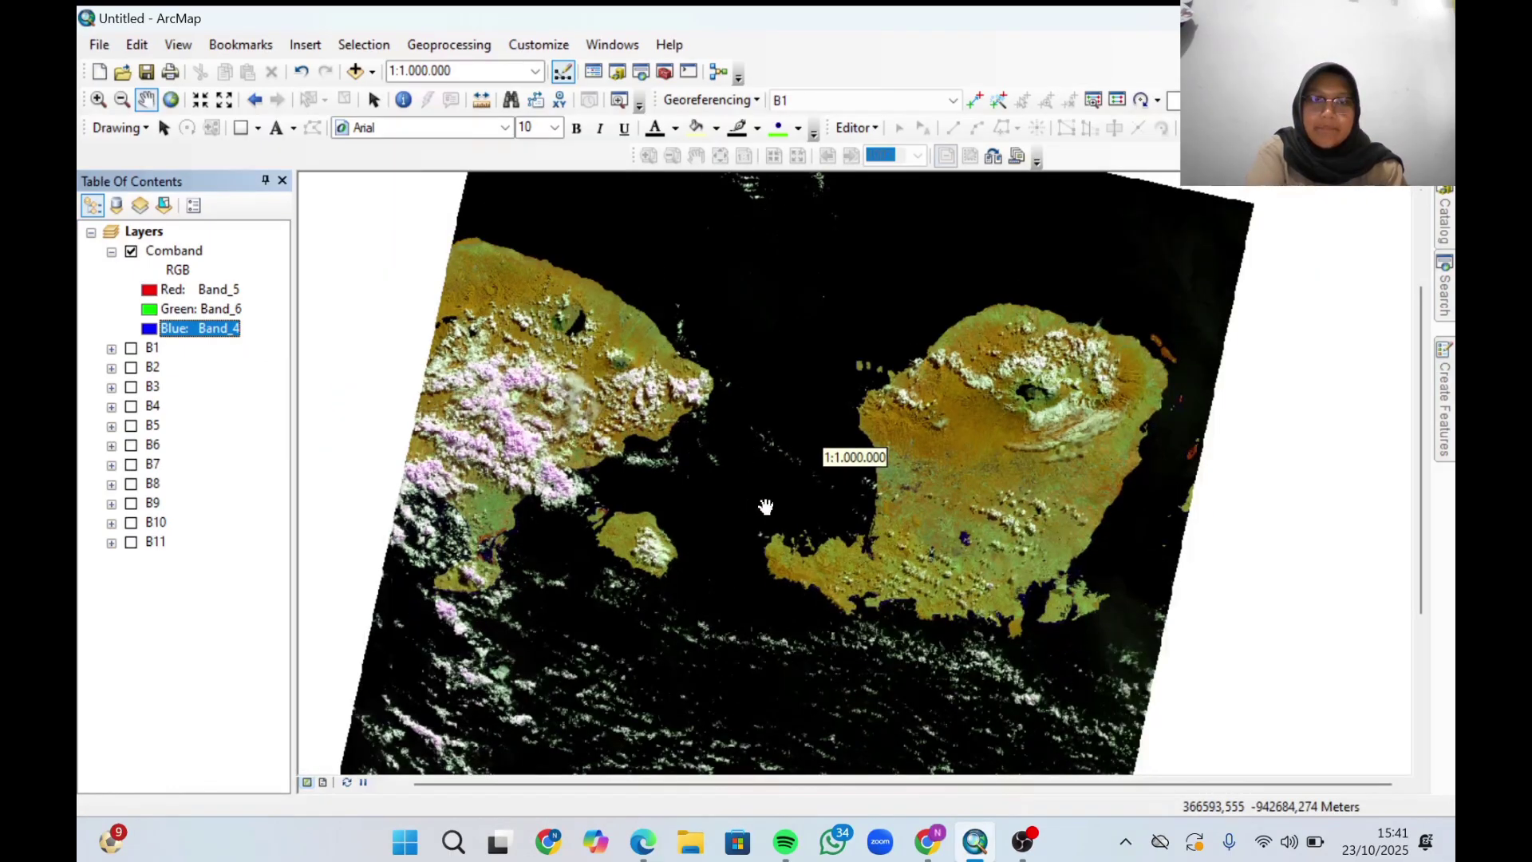
left_click_drag(766, 507, 804, 479)
left_click_drag(757, 511, 751, 572)
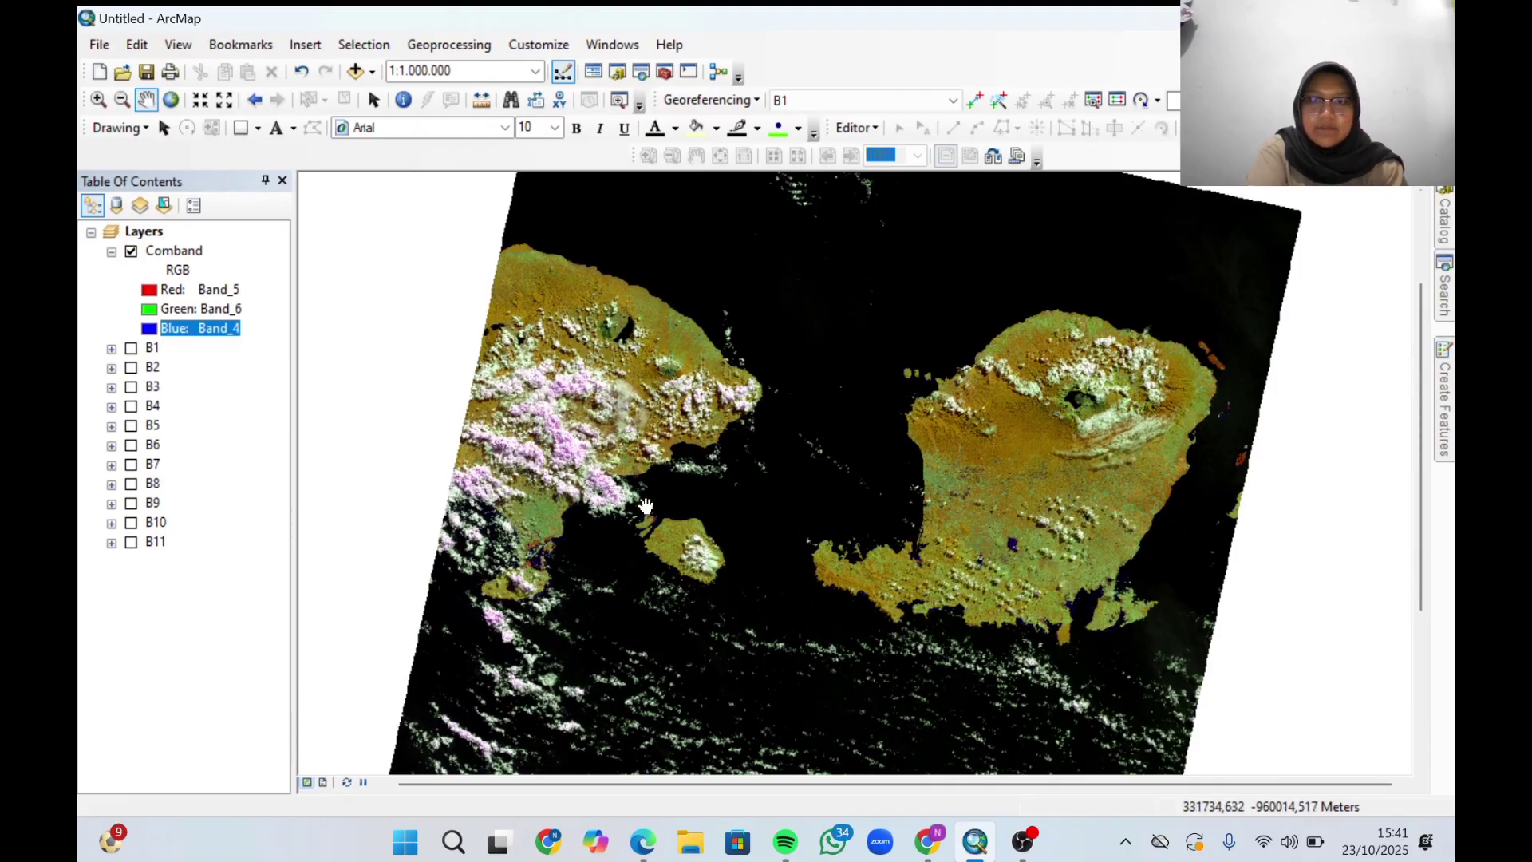
left_click_drag(645, 506, 643, 486)
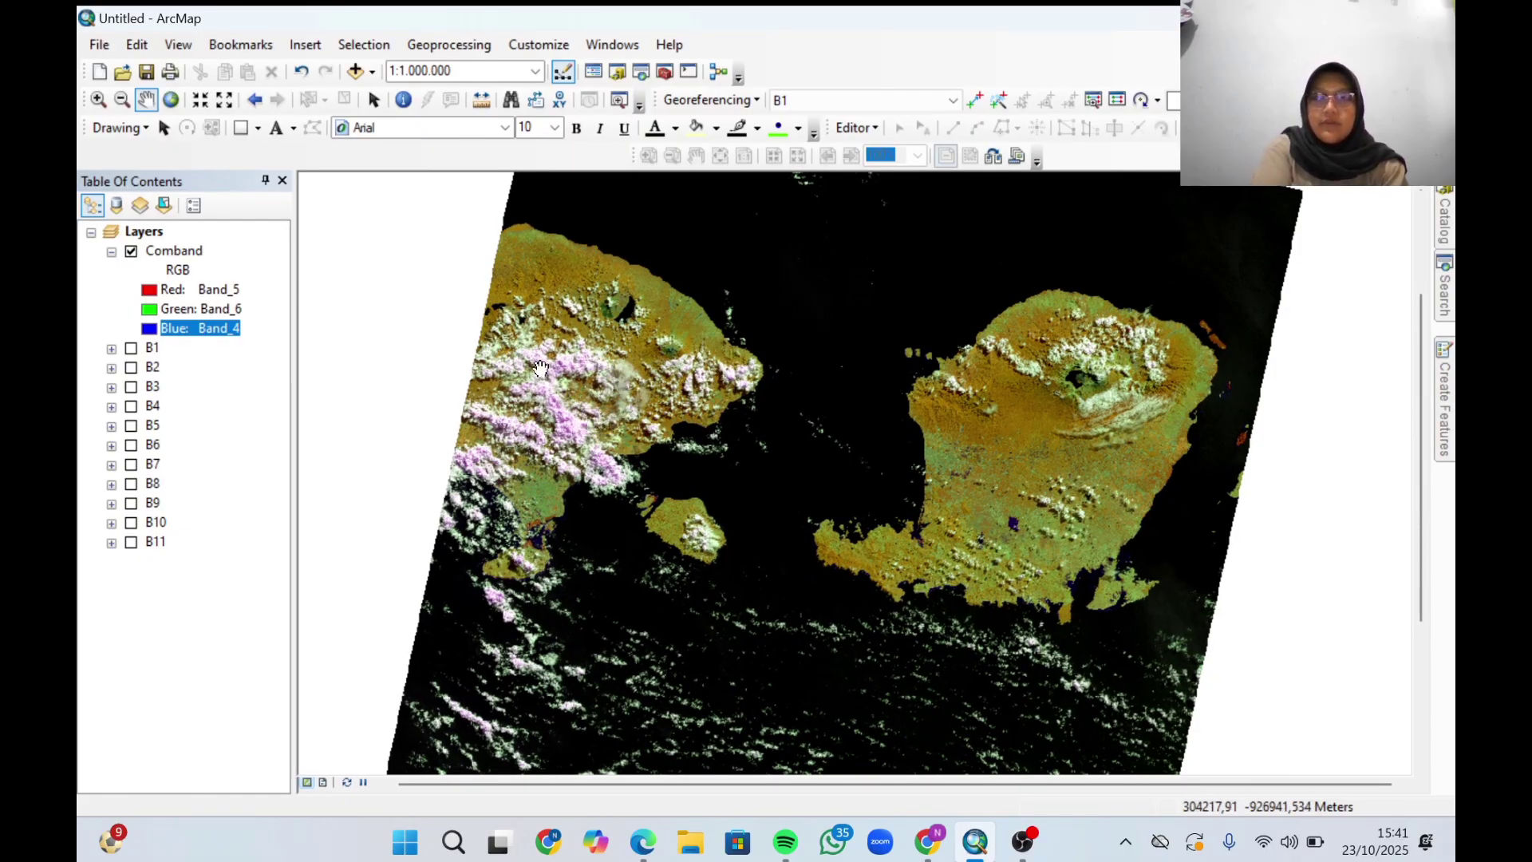
Assign Band_7 to red, Band_5 to green and Band_3 to blue in the Comband layer and view the whole scene.
left_click(200, 288)
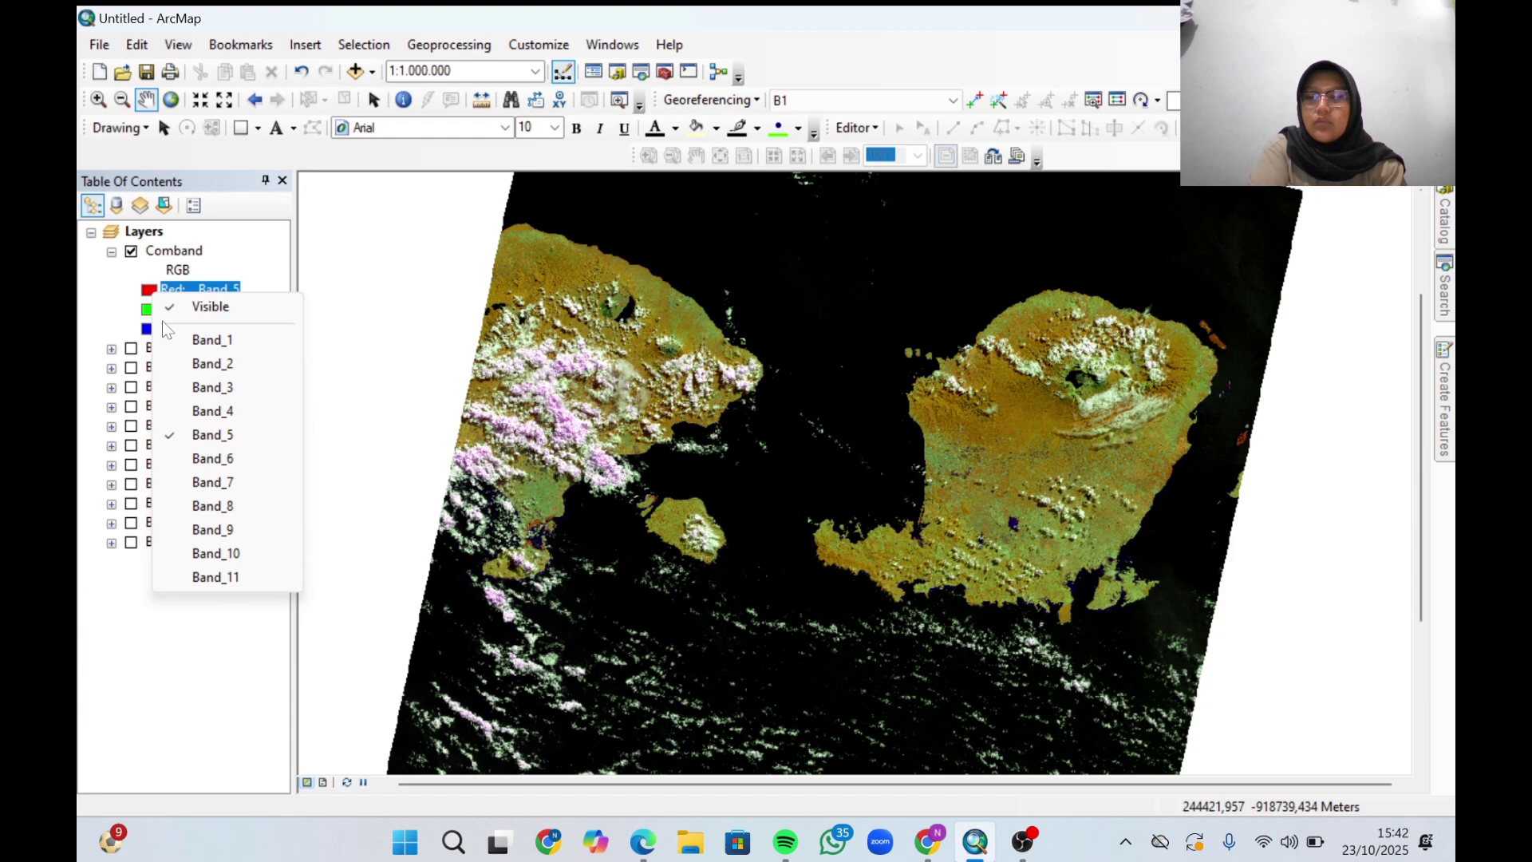
left_click(200, 482)
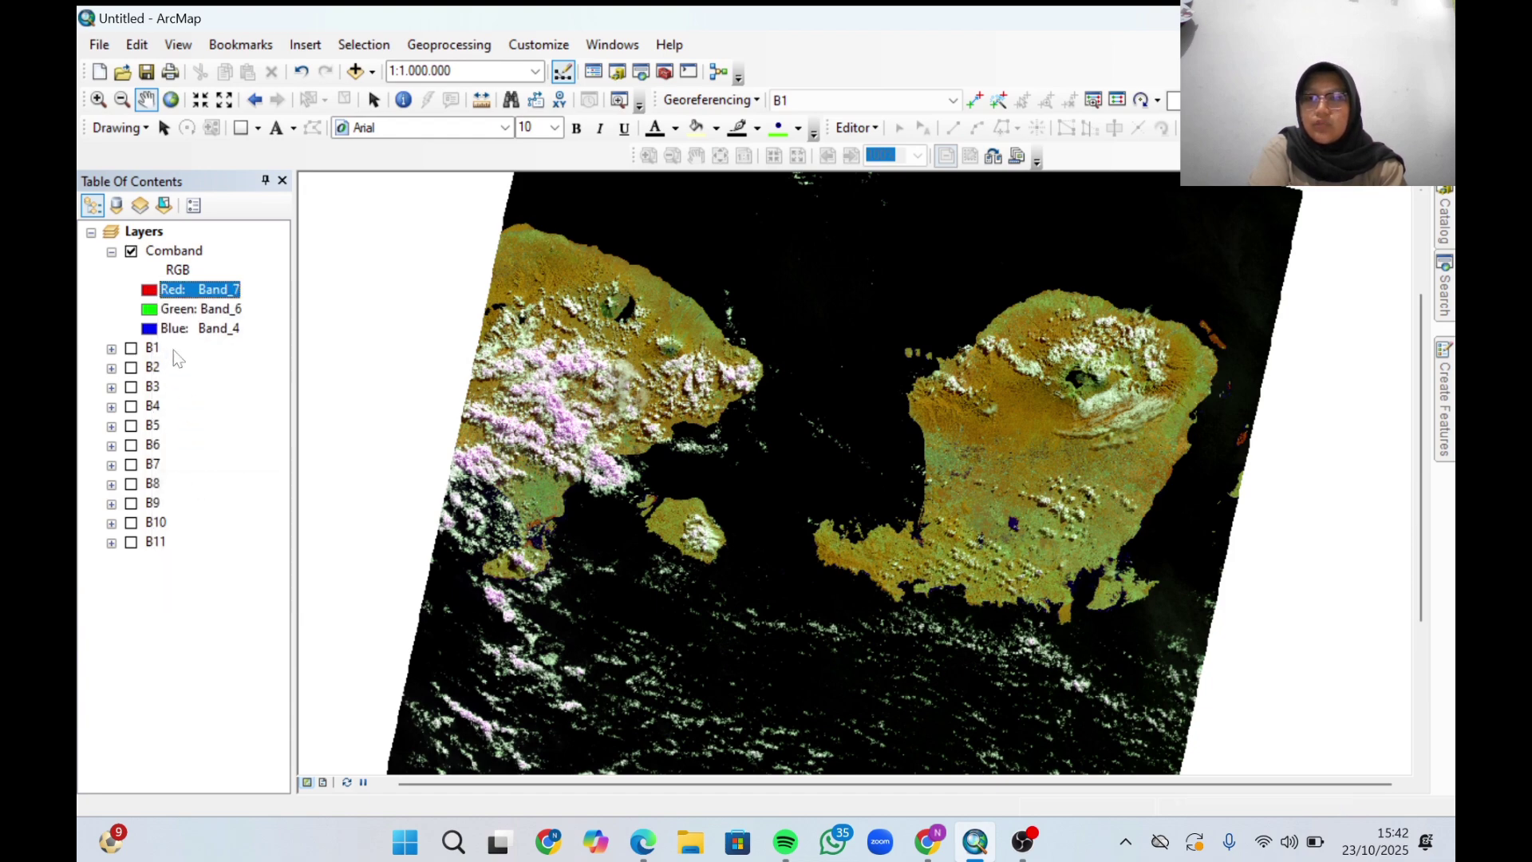
left_click(192, 309)
left_click(205, 452)
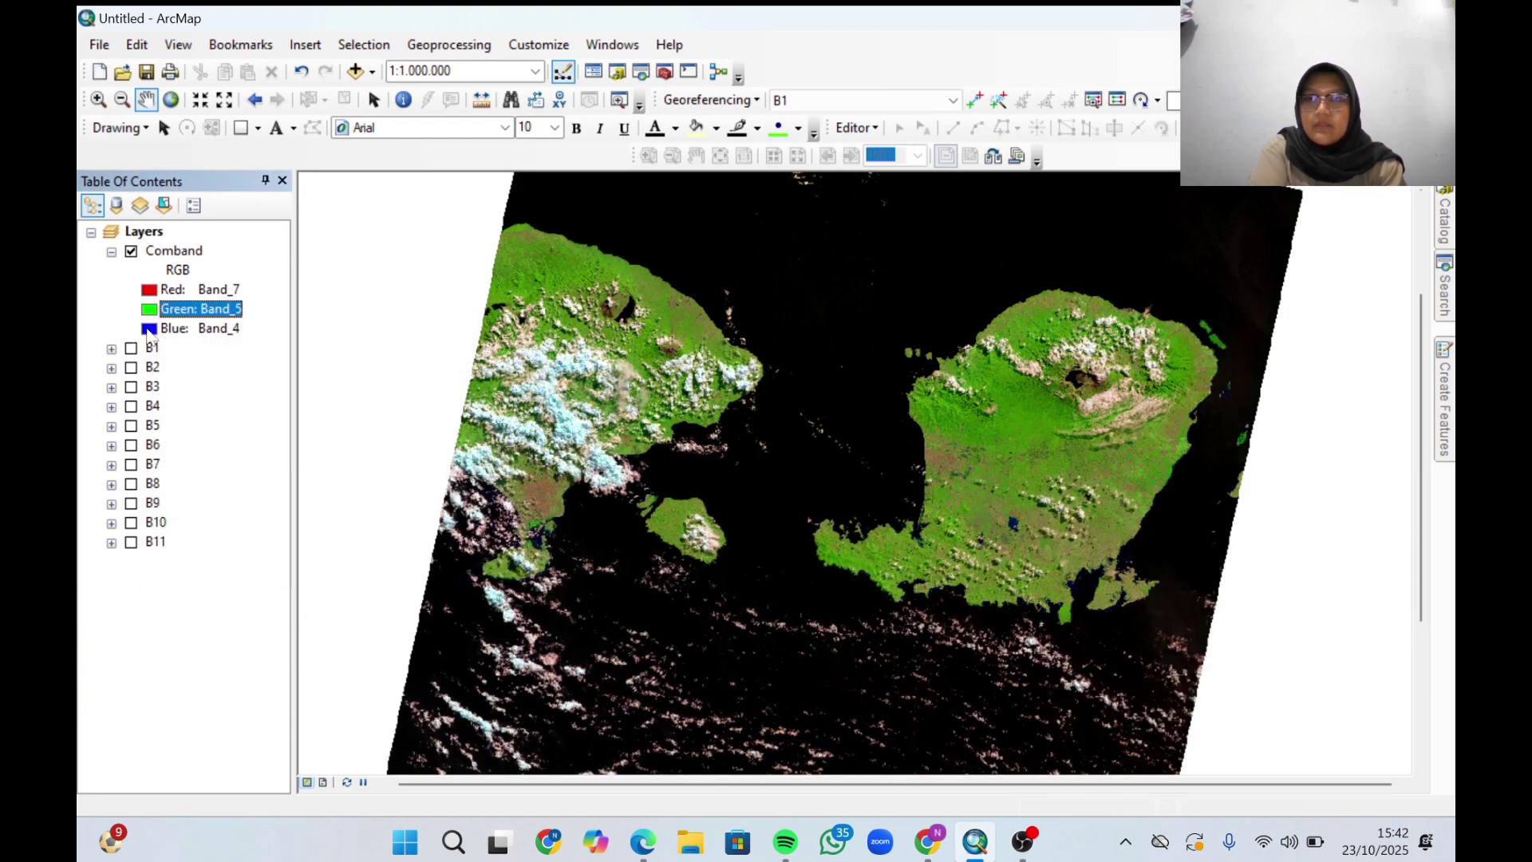
left_click(163, 328)
left_click(206, 428)
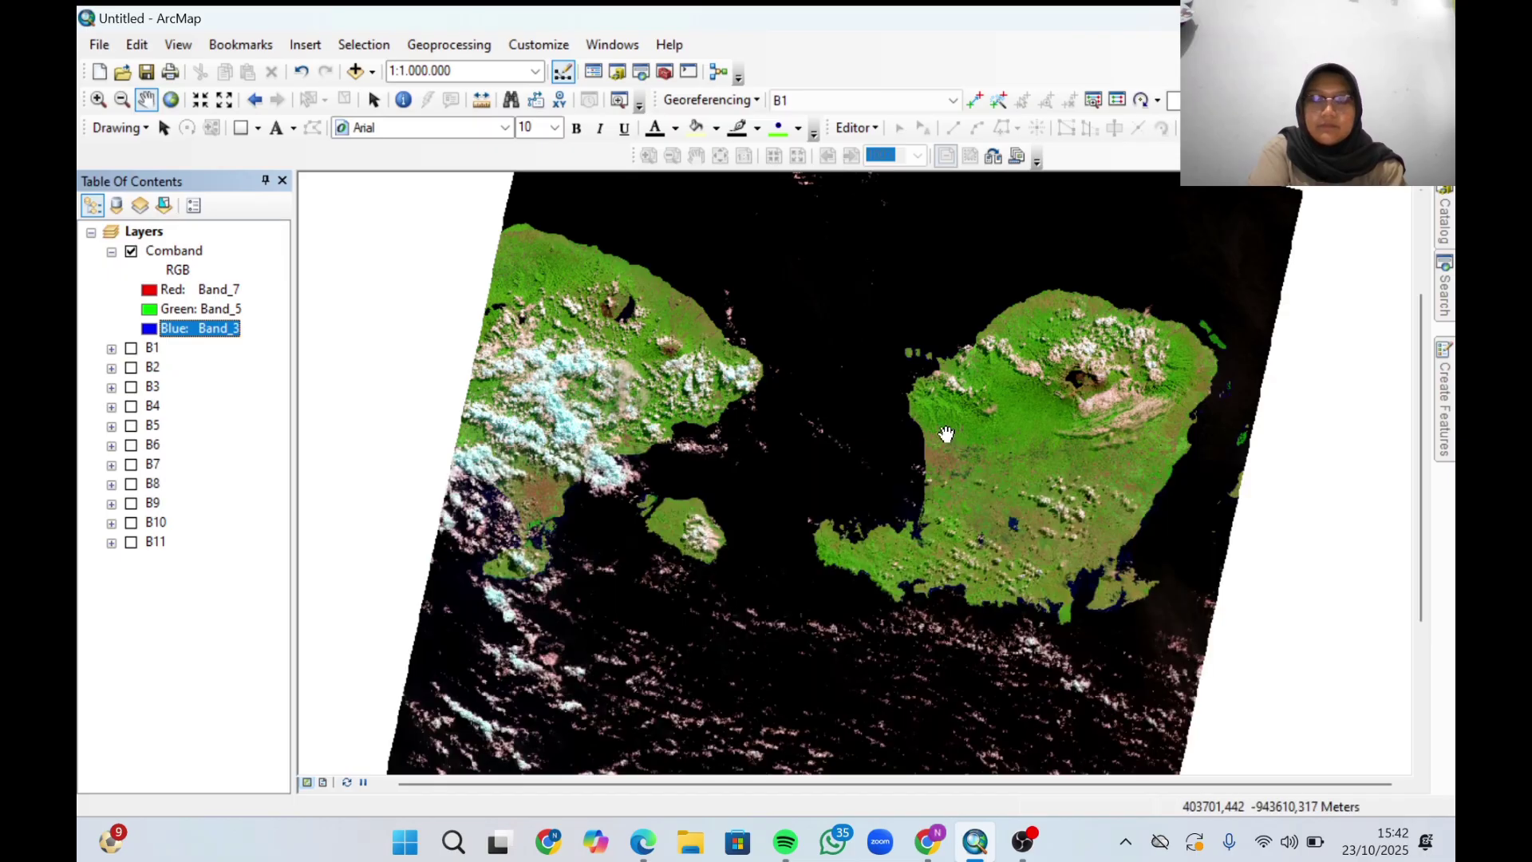
scroll(931, 438, "down", 2)
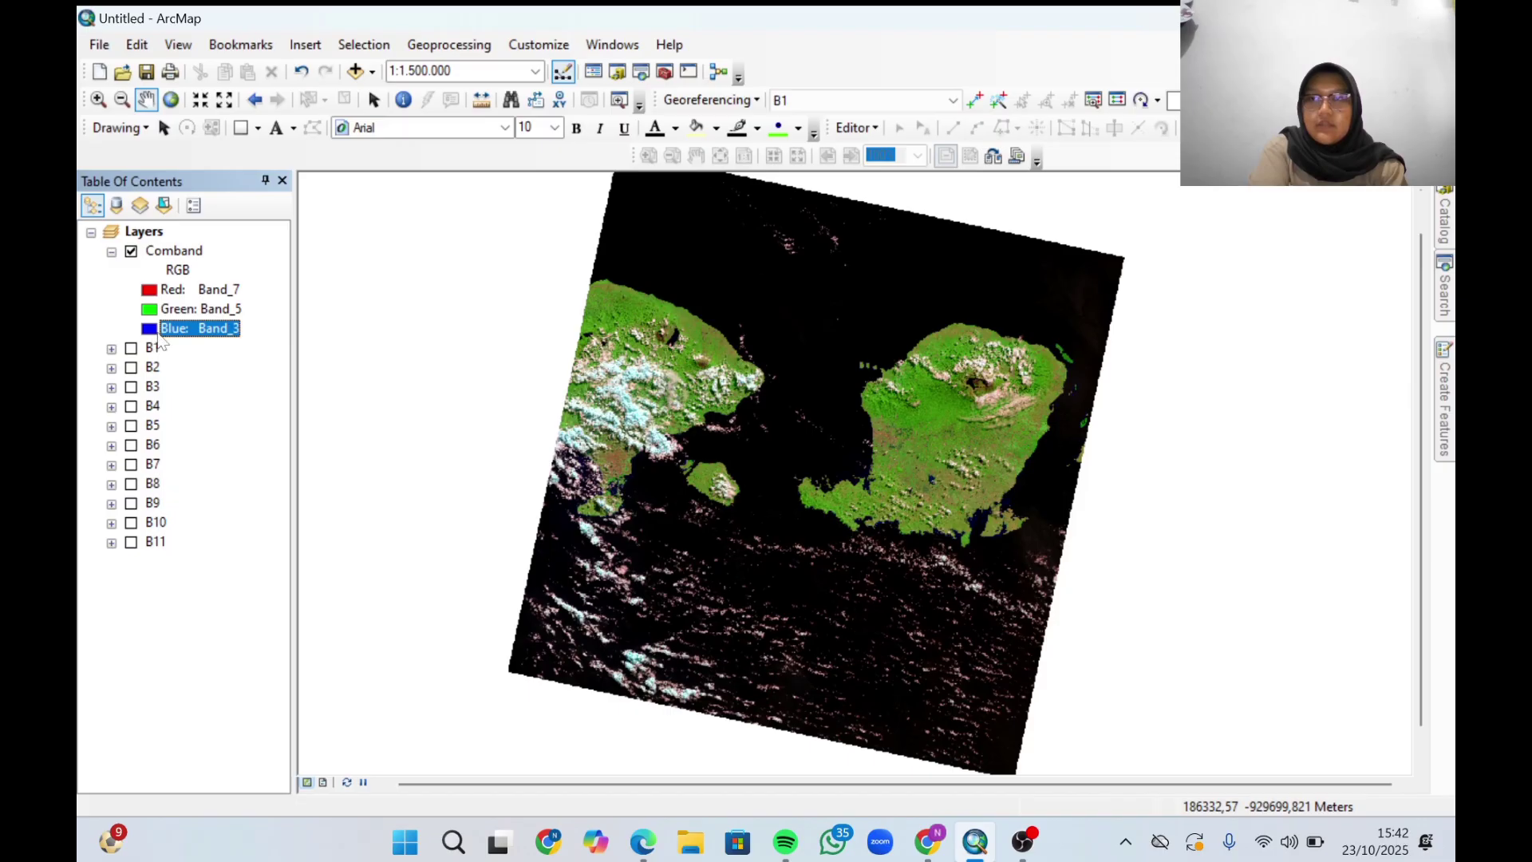
Switch the Comband layer's blue channel to Band_4 and inspect the southern islands and sea in the 7-5-4 combination.
left_click(152, 334)
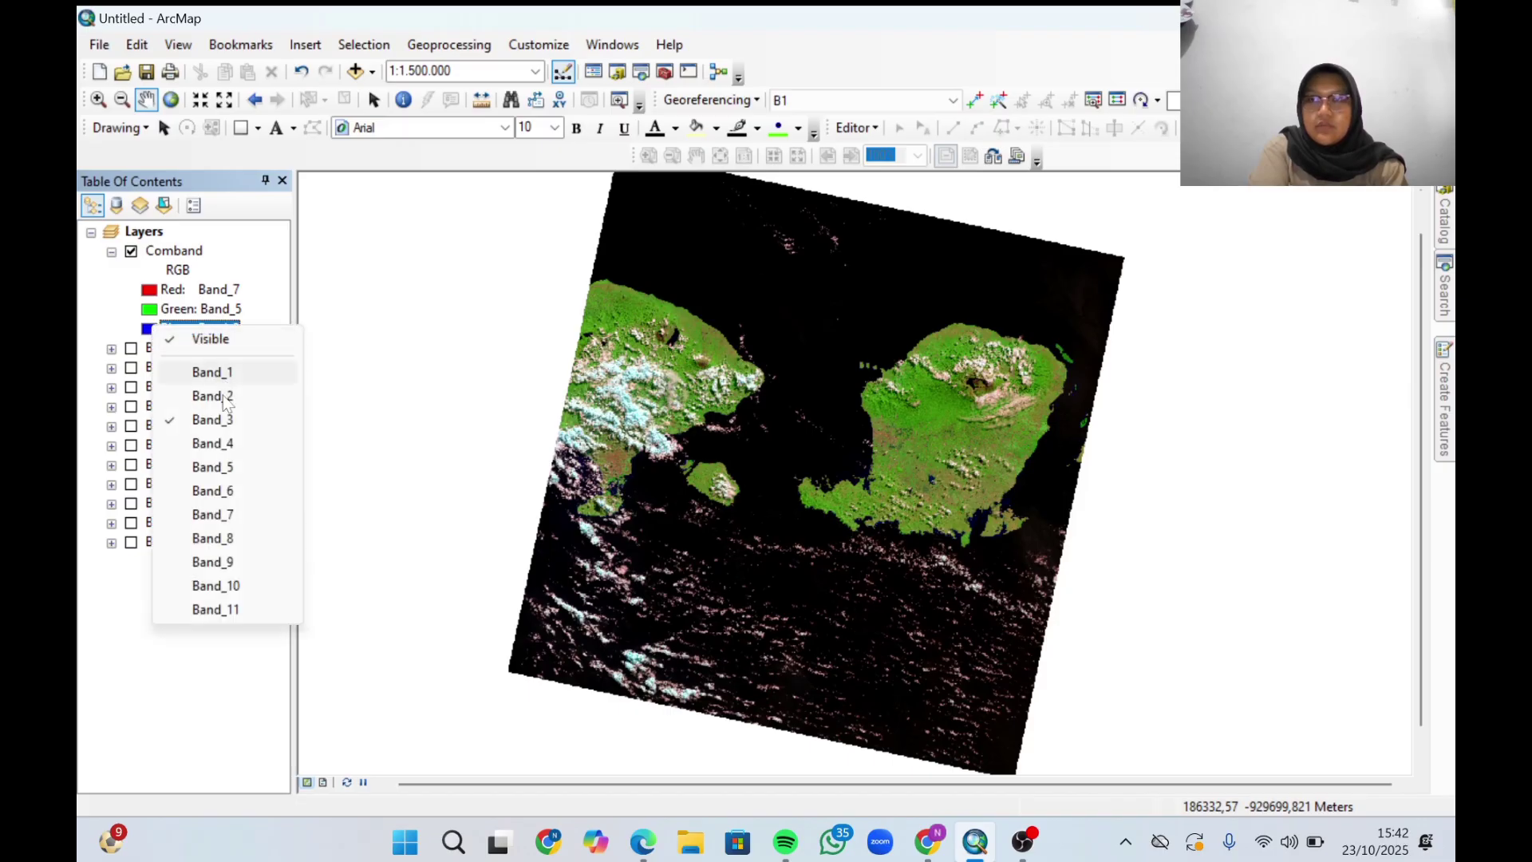
left_click(215, 445)
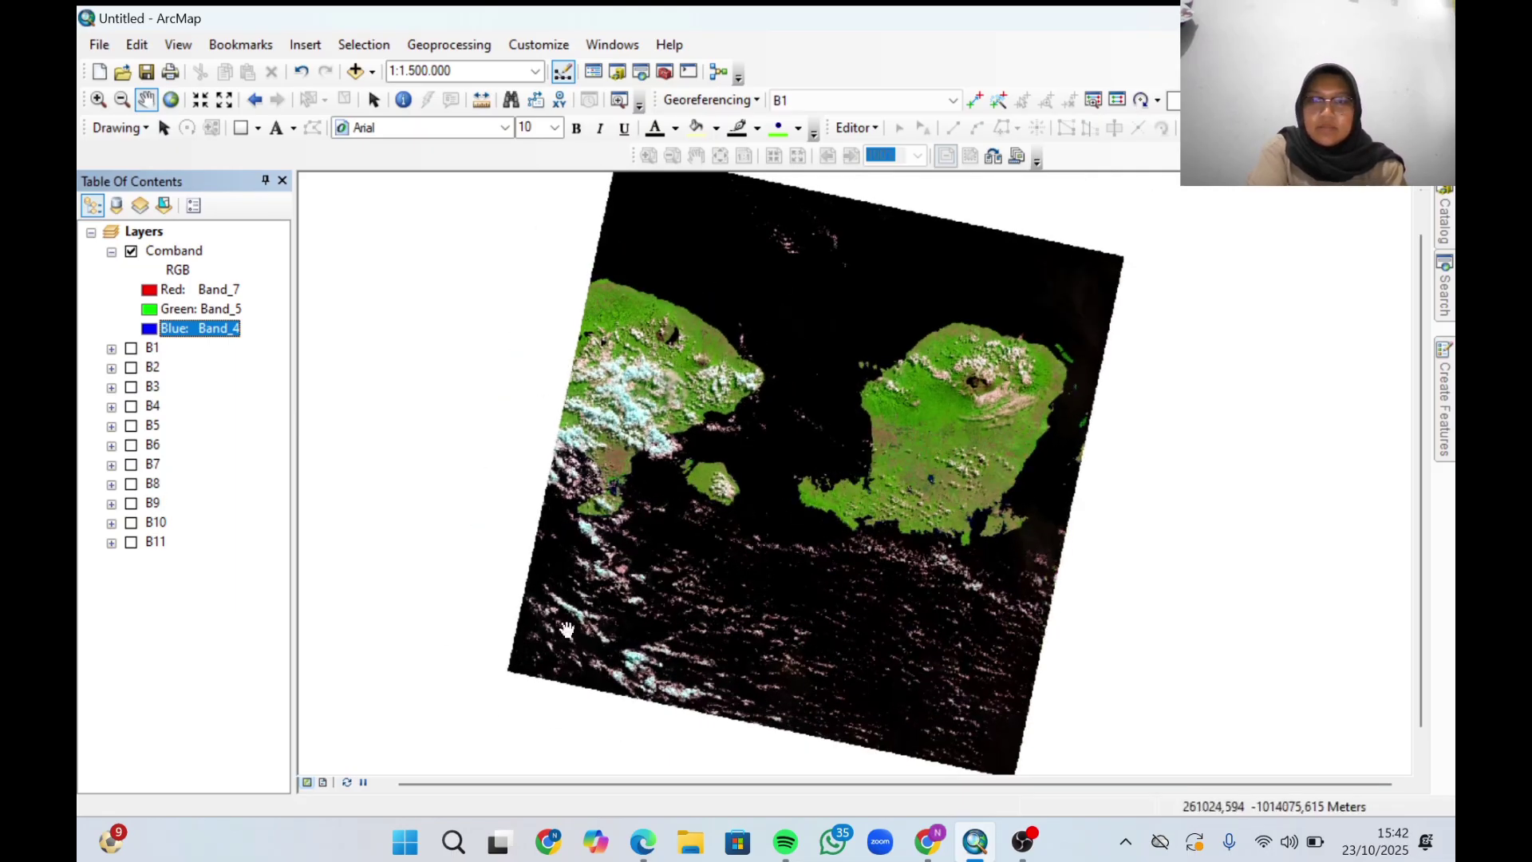
scroll(786, 661, "down", 3)
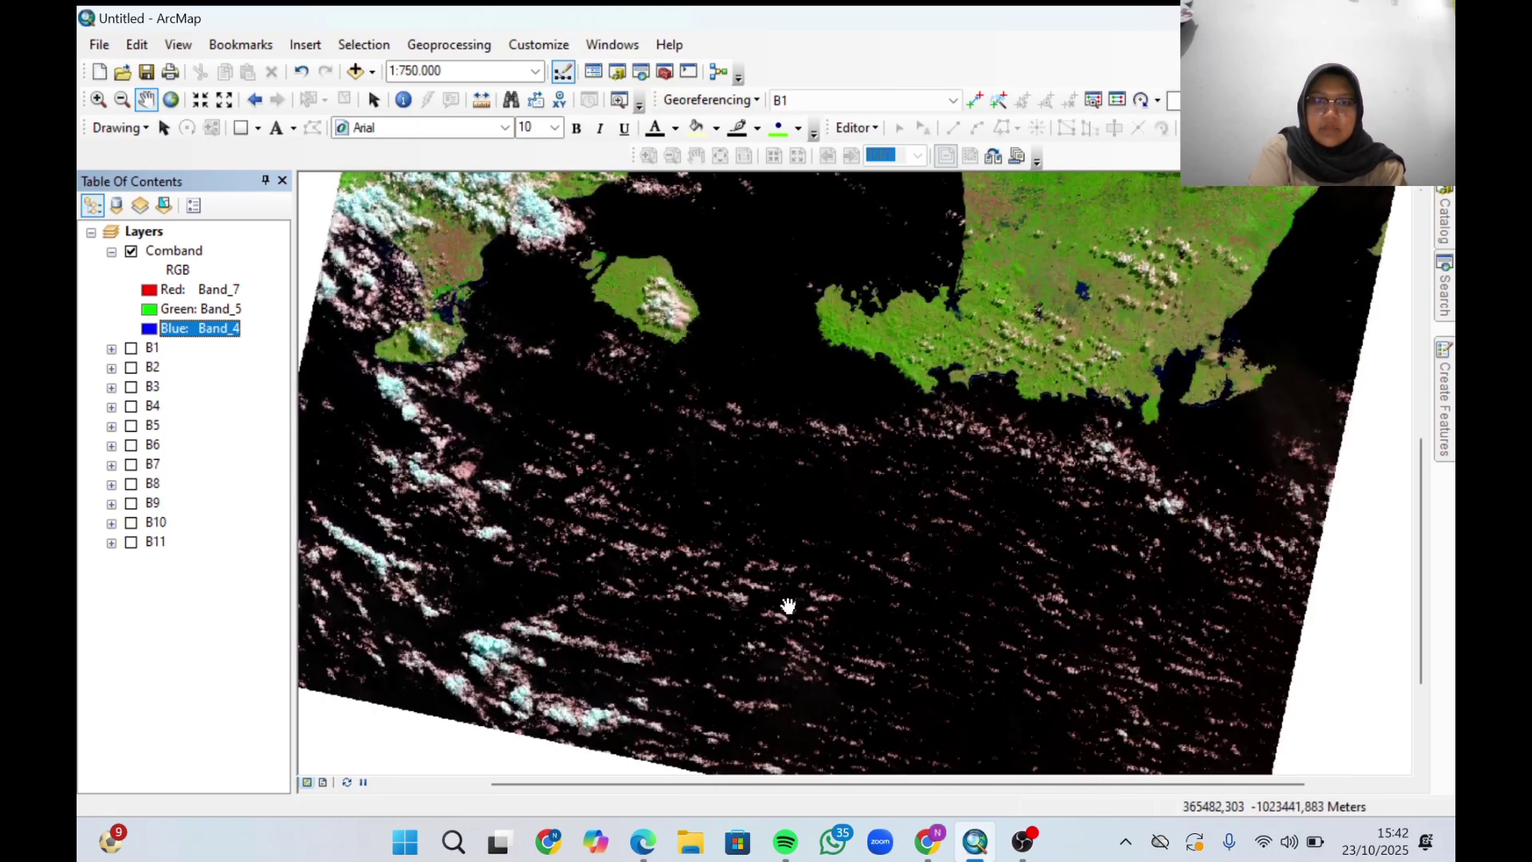
scroll(819, 530, "up", 2)
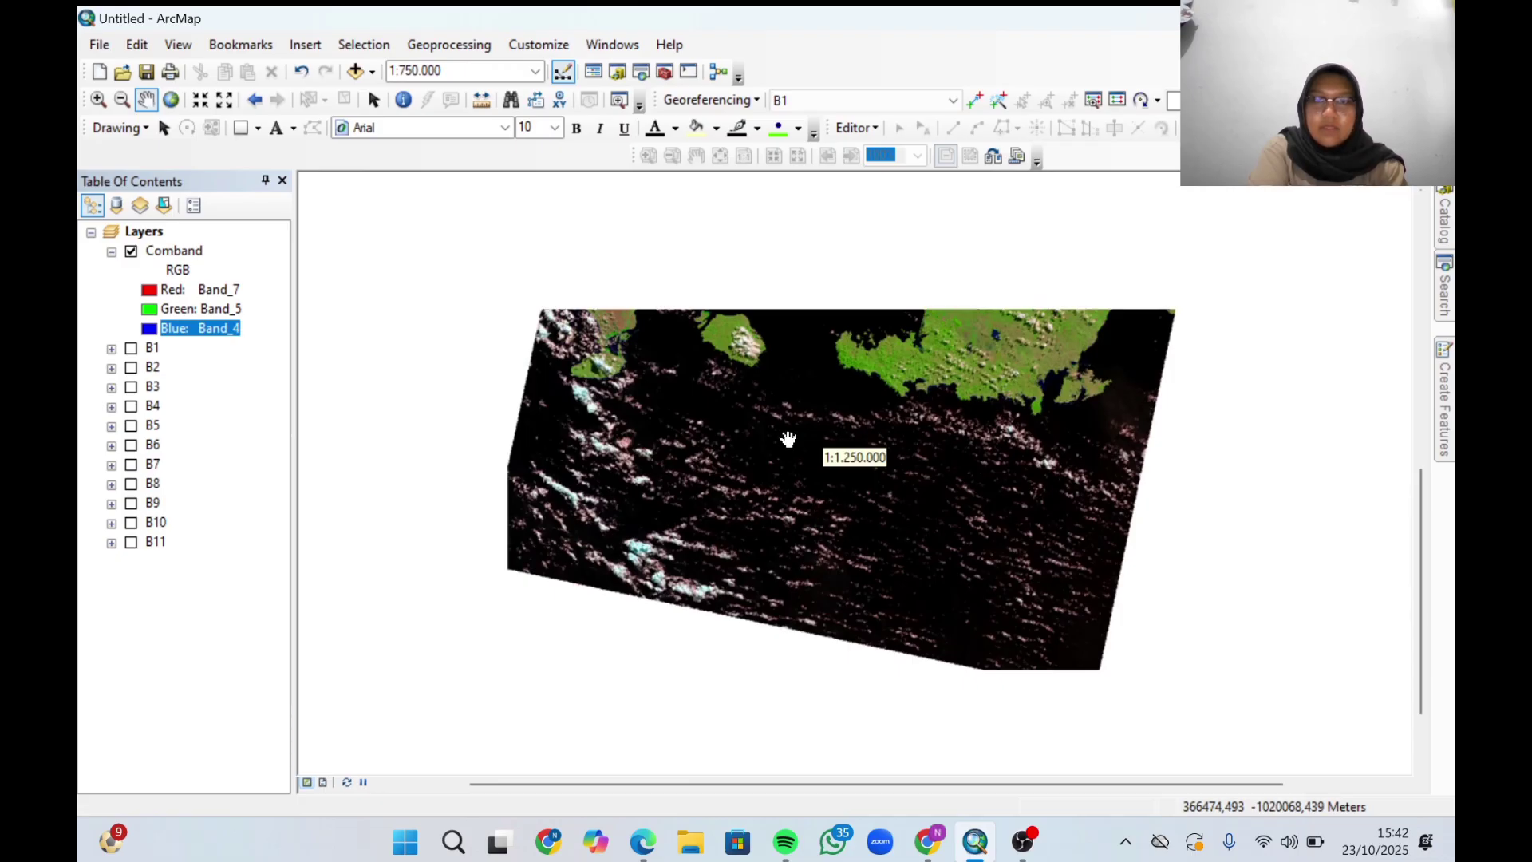
left_click_drag(803, 386, 845, 417)
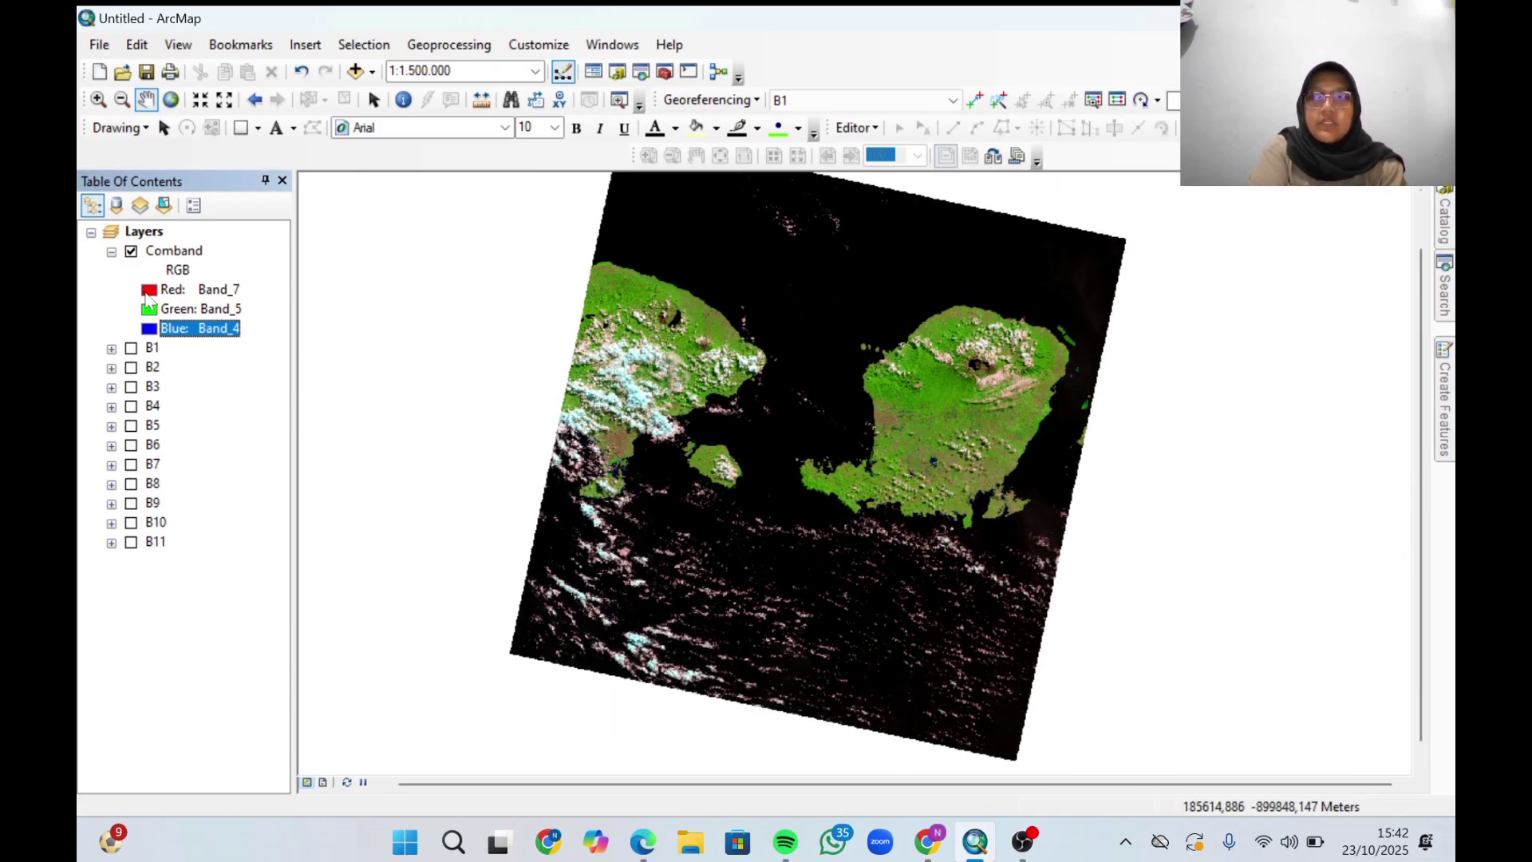
Set the Comband layer's red channel to Band_6 to display the scene in the 6-5-4 combination.
left_click(146, 293)
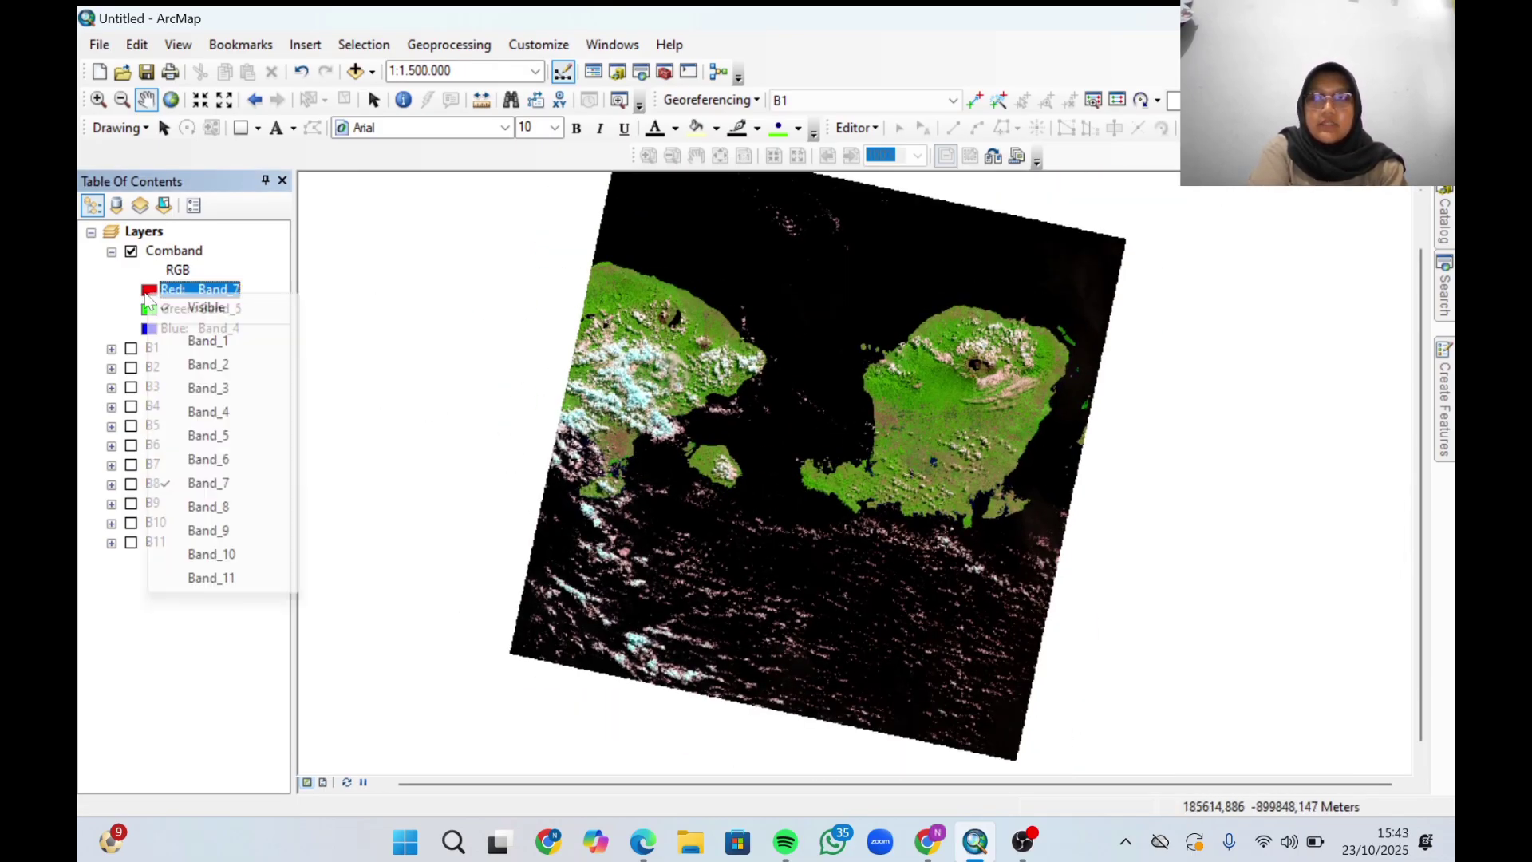
left_click(243, 461)
left_click(148, 310)
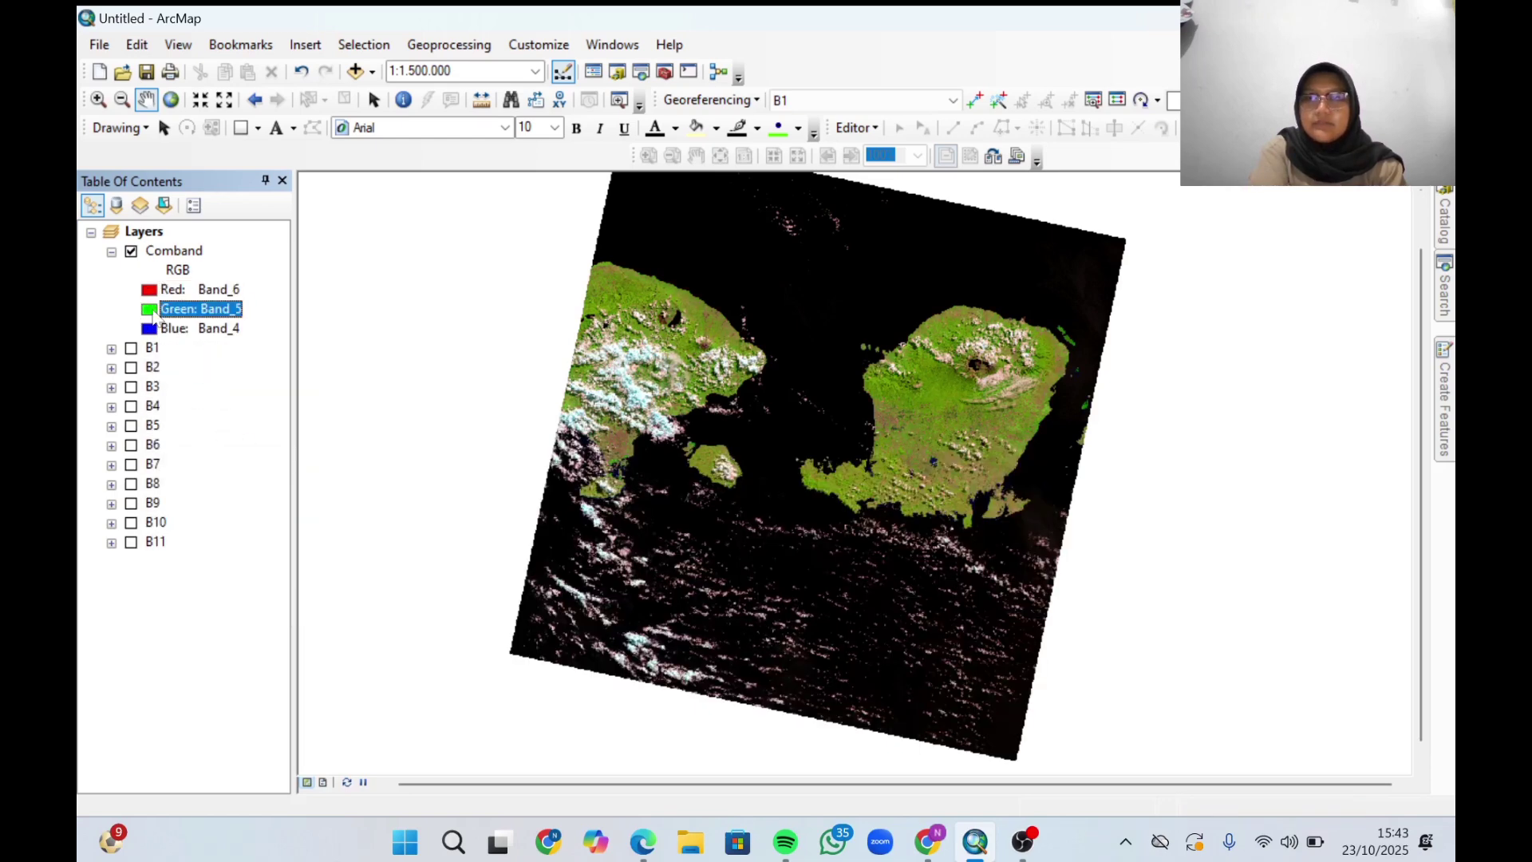
left_click(197, 286)
left_click(177, 270)
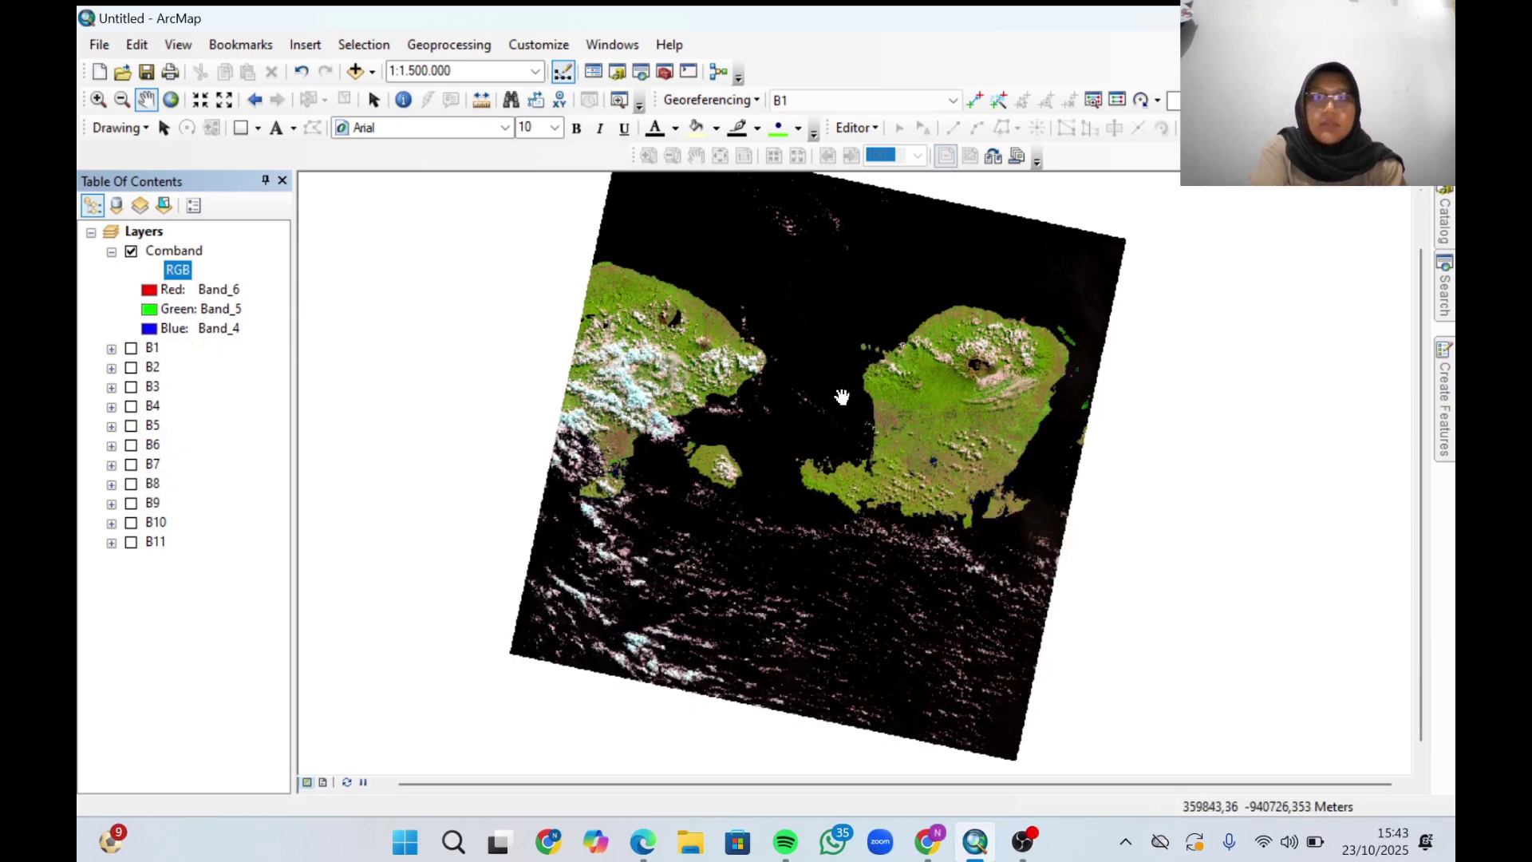
left_click_drag(896, 406, 848, 426)
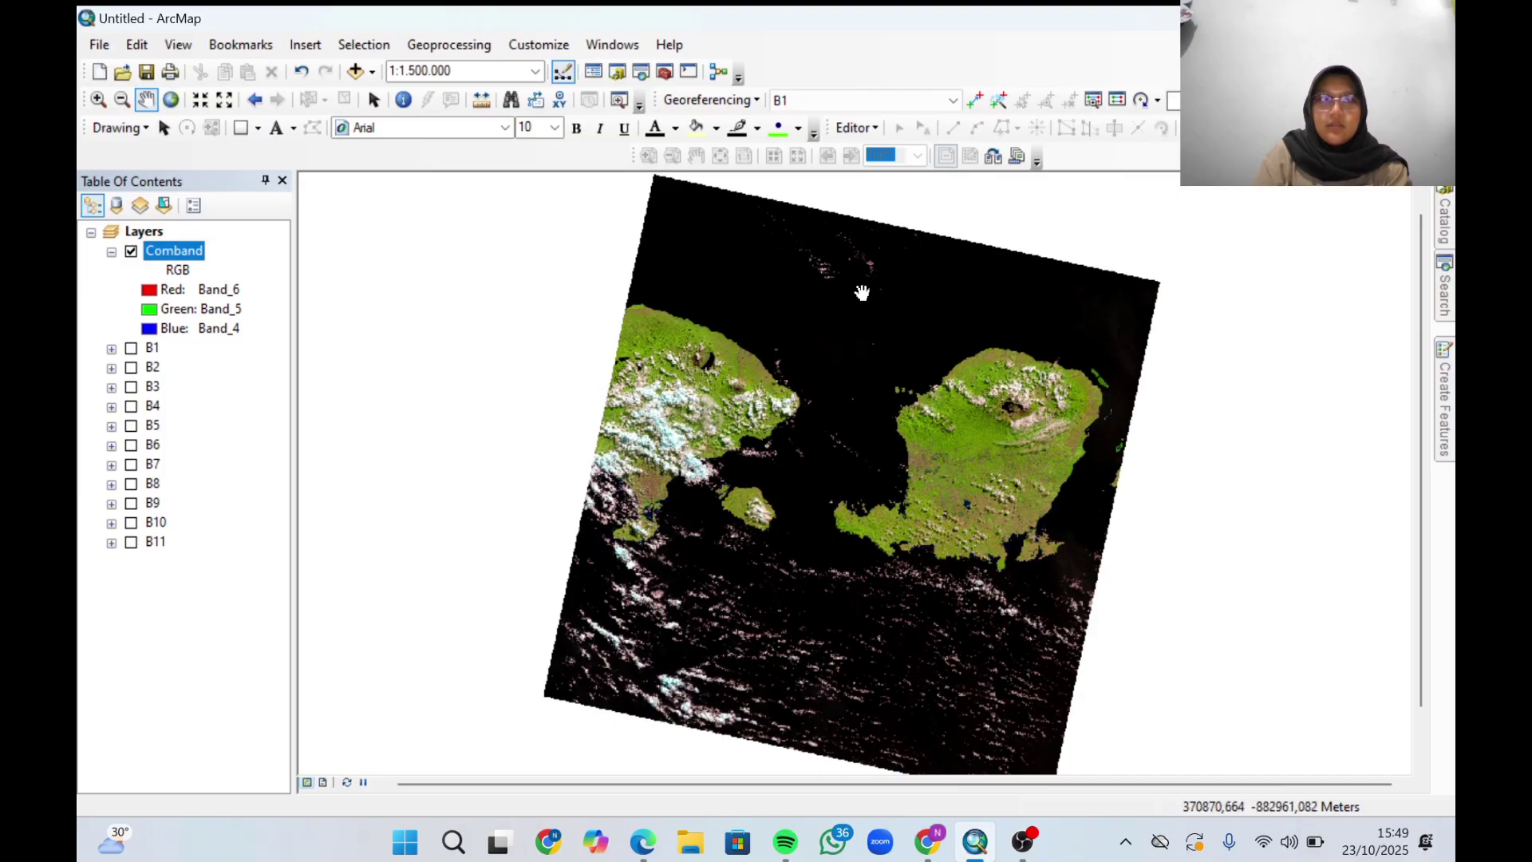
Start a new shapefile named cropping in the INDRAJA SM 3\Comband folder with Polyline as its feature type.
mouse_move(1446, 213)
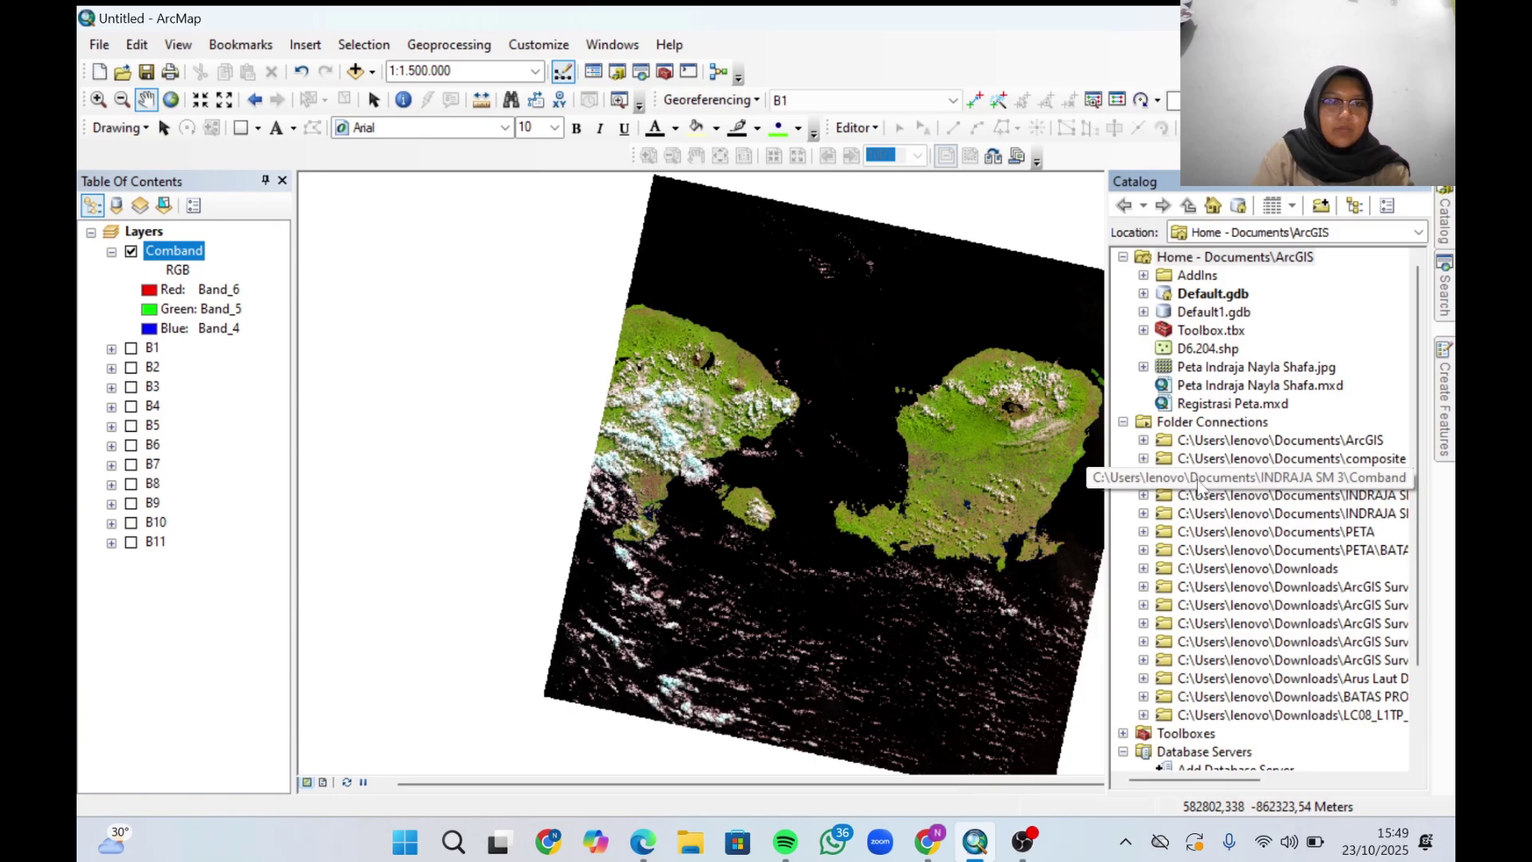
left_click(1144, 478)
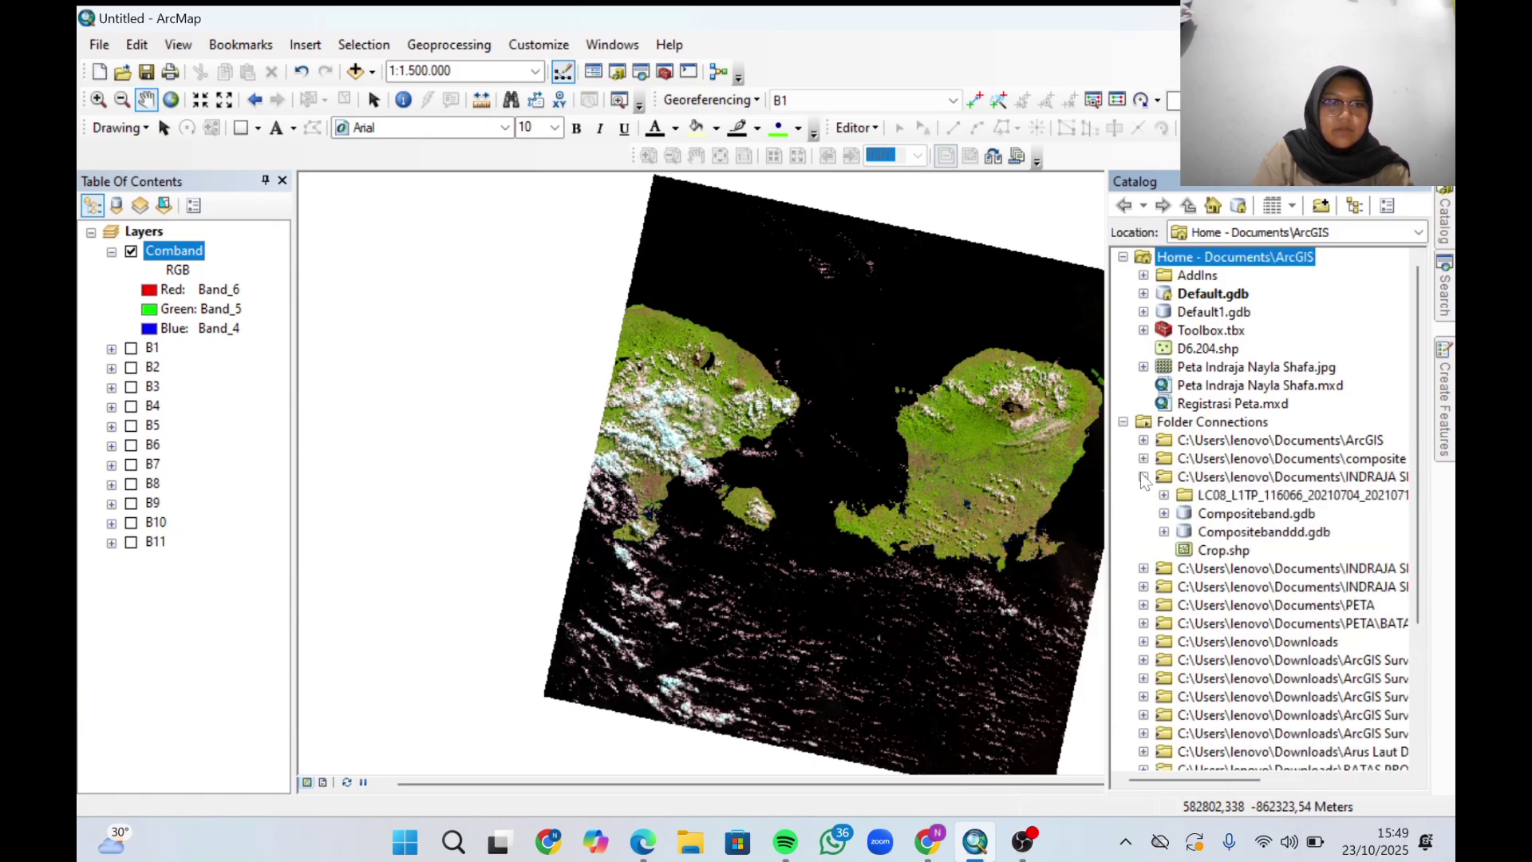
left_click(1144, 477)
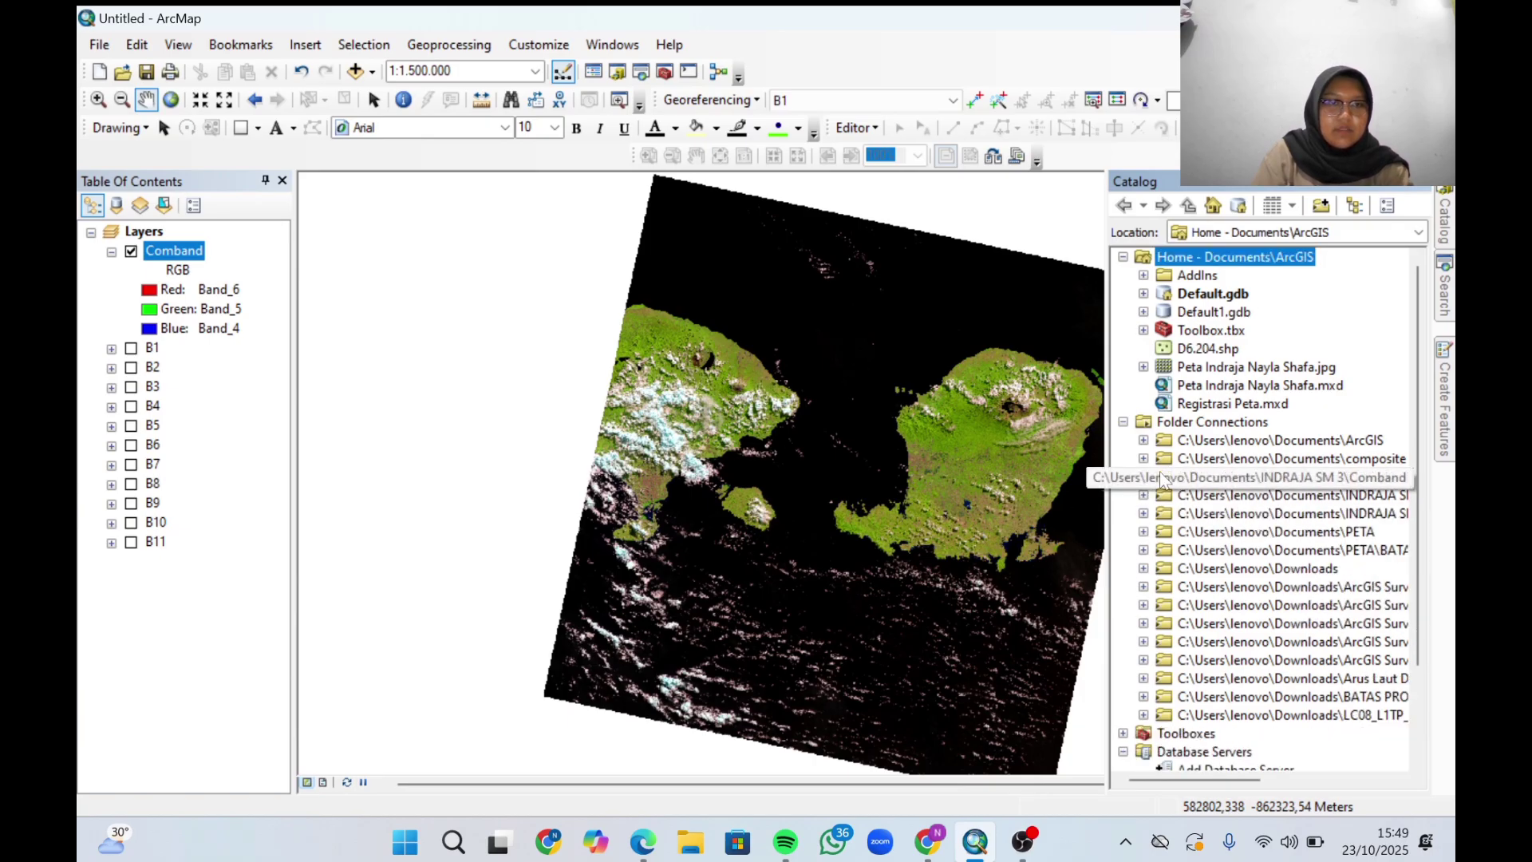
right_click(1166, 478)
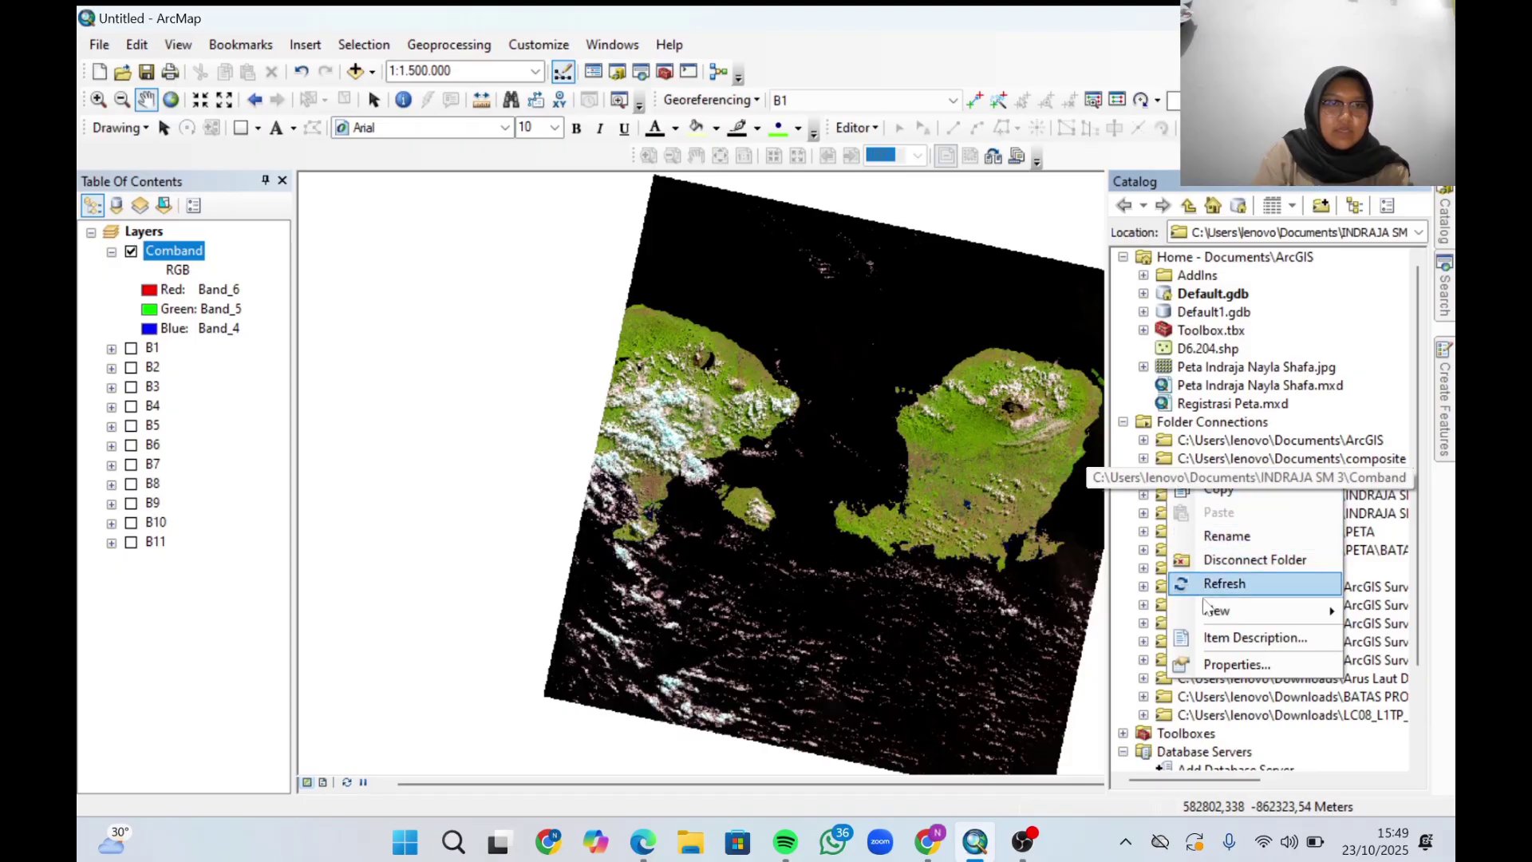
mouse_move(1217, 610)
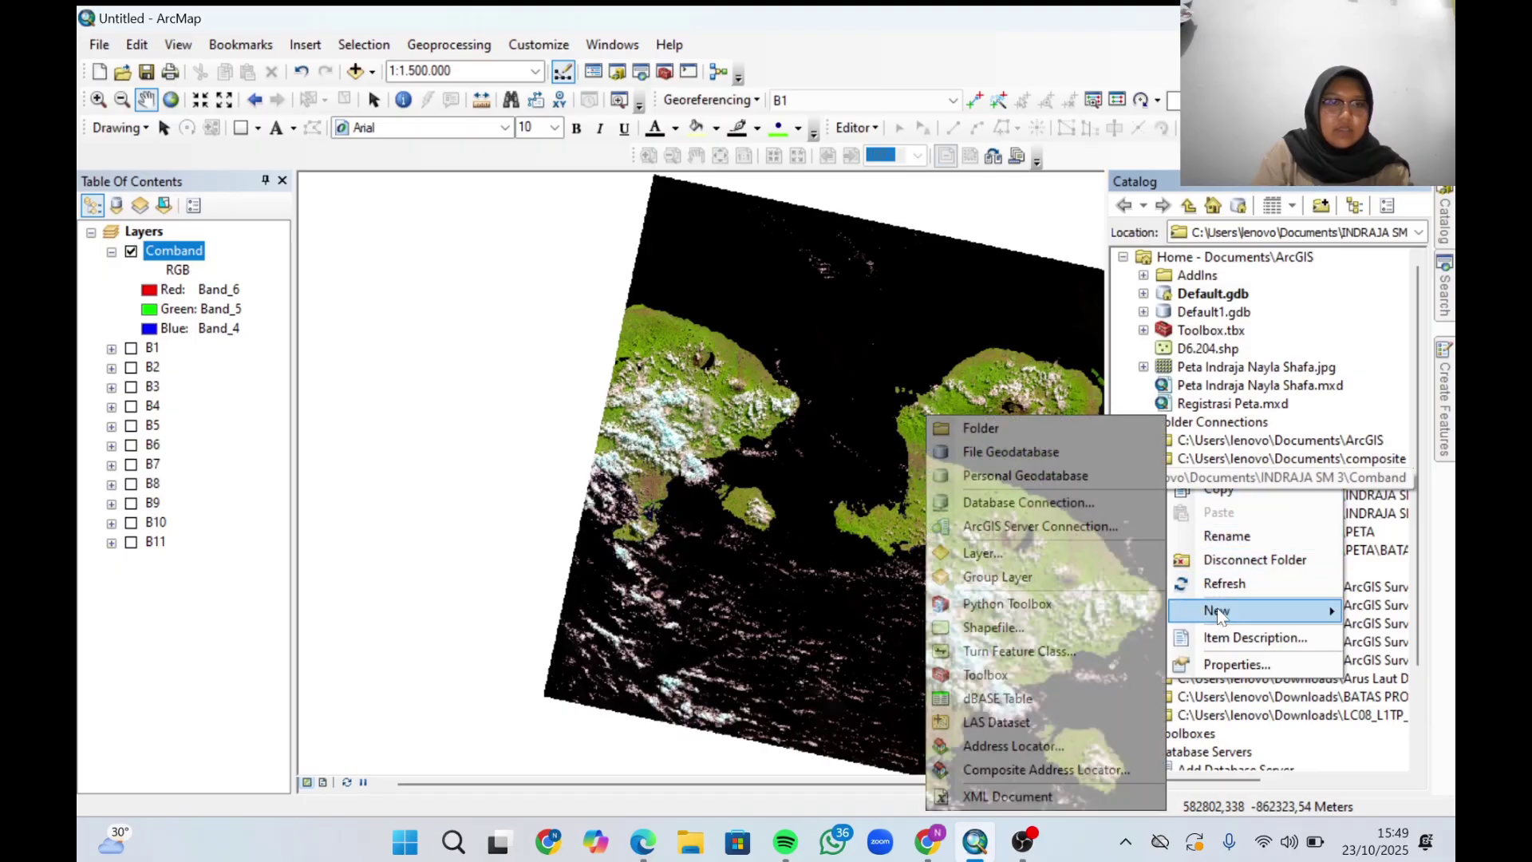
left_click(1048, 627)
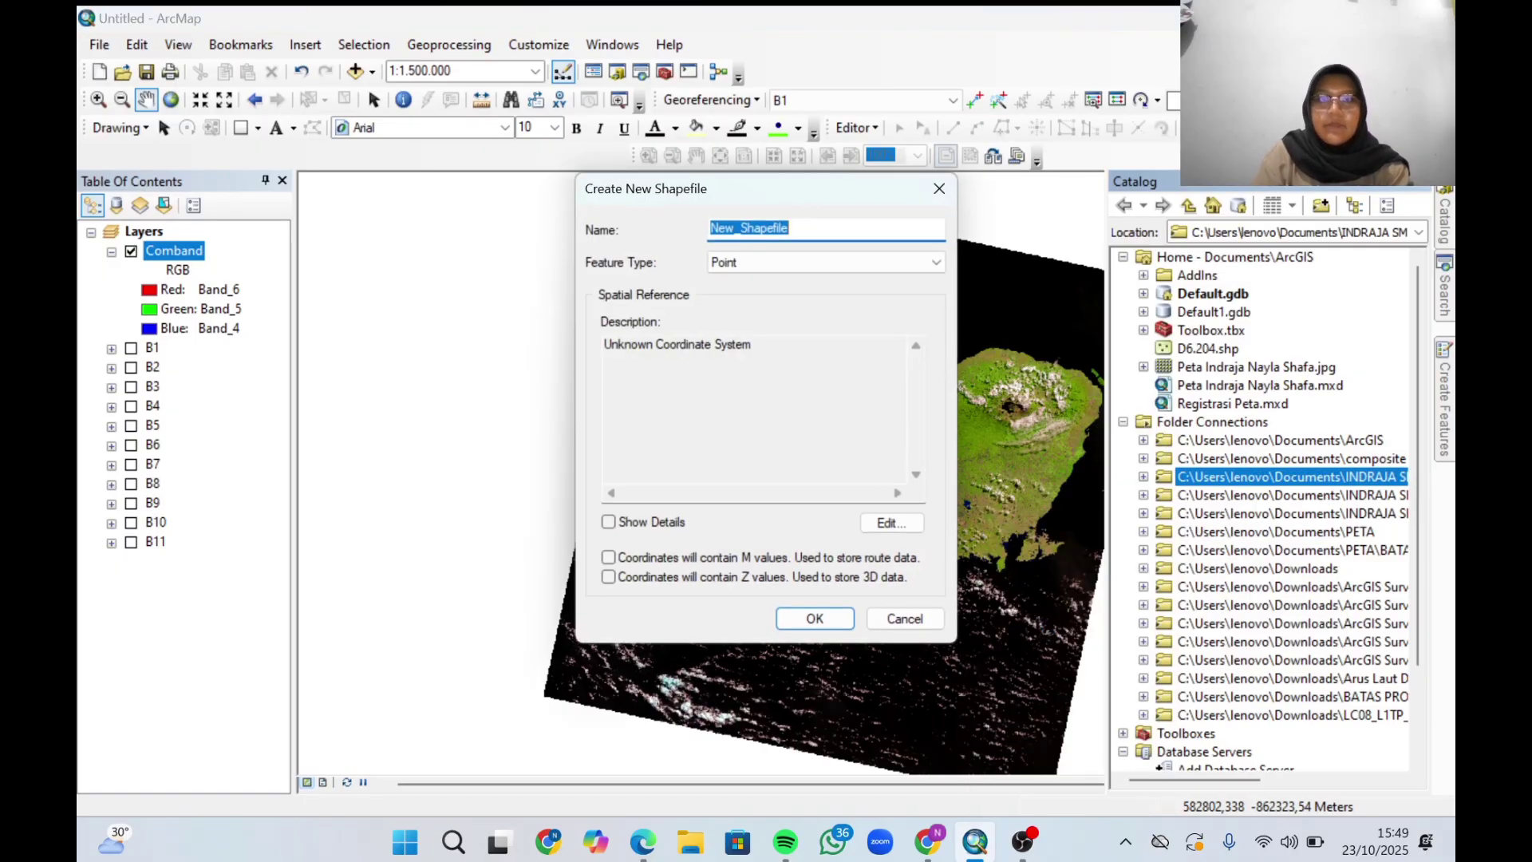
type("cropping")
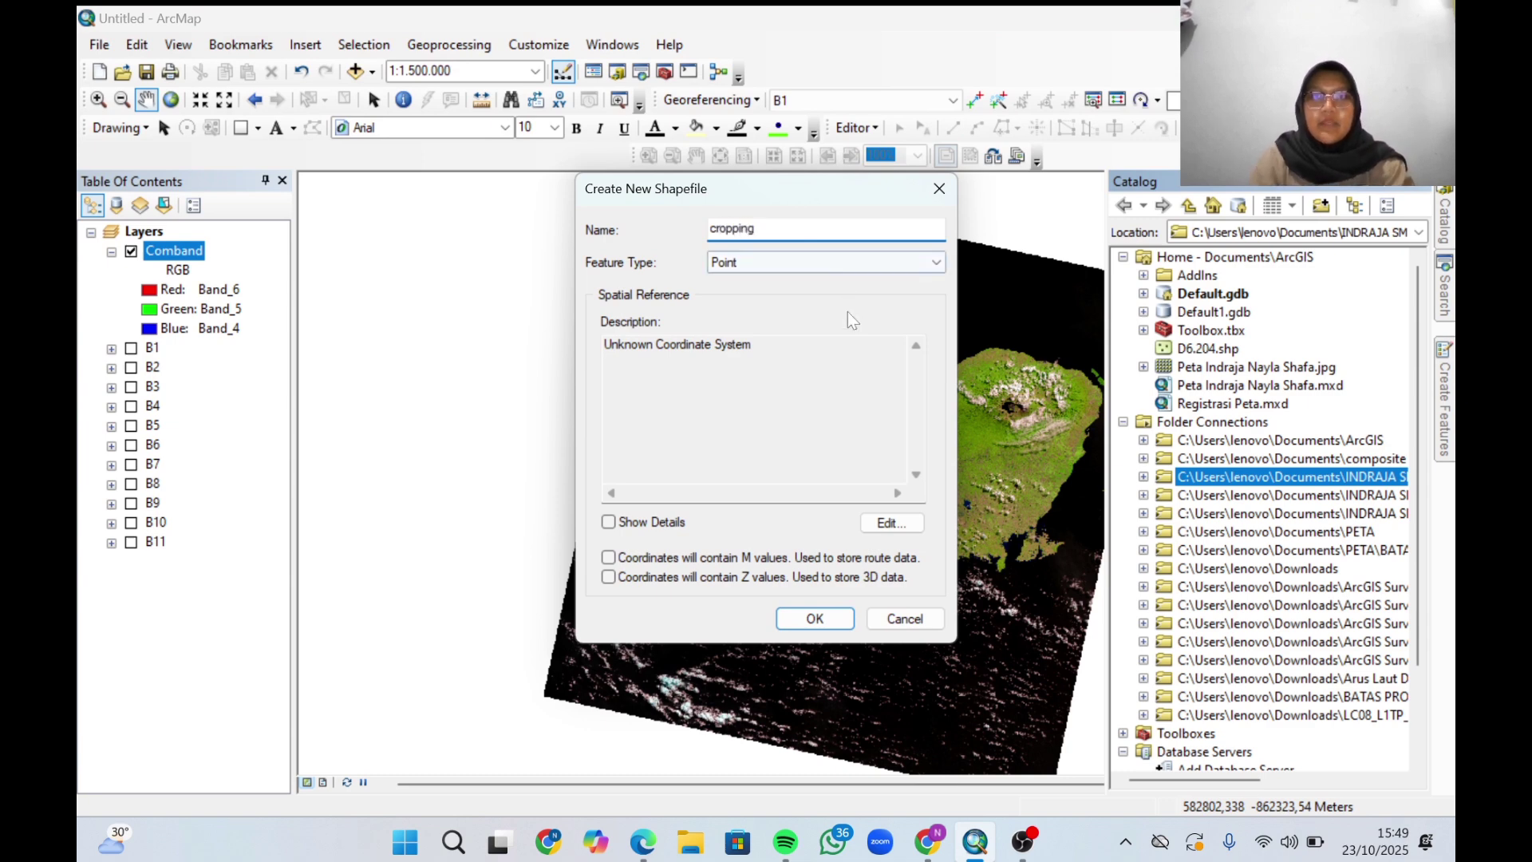
left_click(830, 262)
left_click(826, 295)
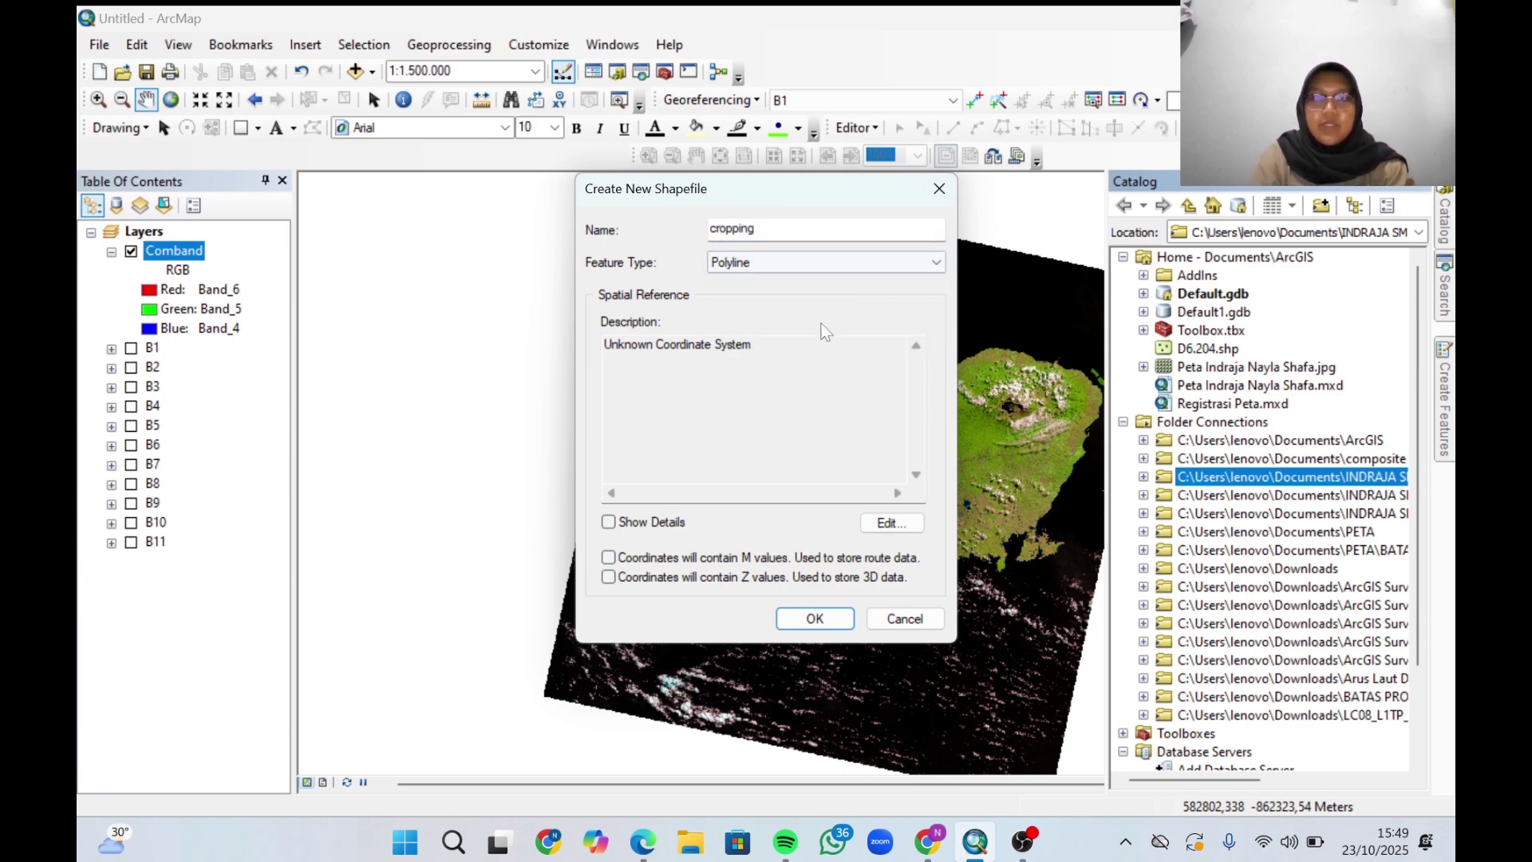
Assign the WGS 1984 coordinate system to the new cropping shapefile and create it.
left_click(889, 528)
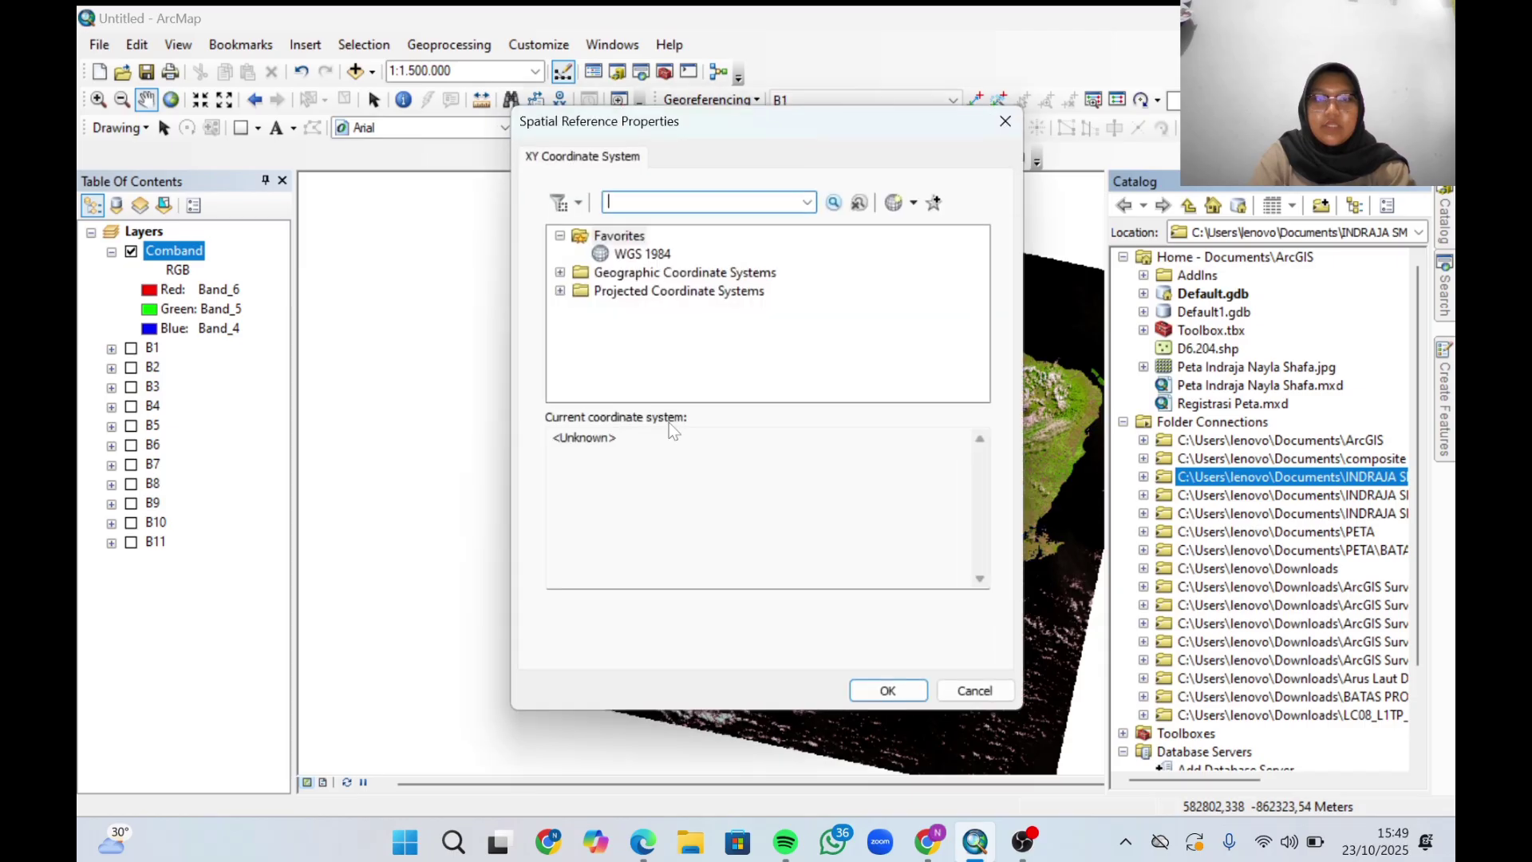
left_click(626, 255)
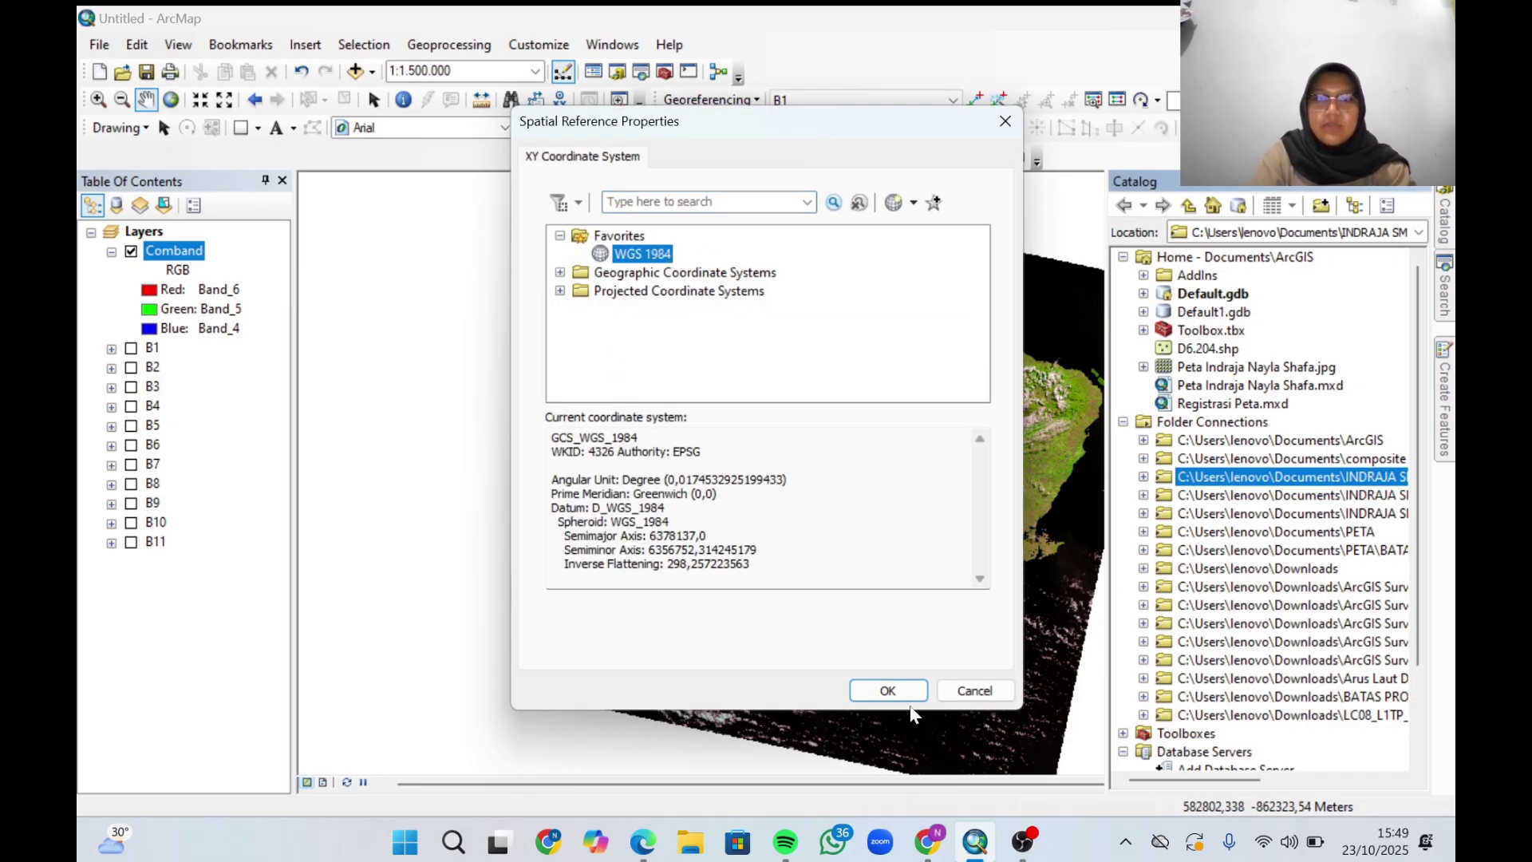
left_click(888, 691)
left_click(835, 616)
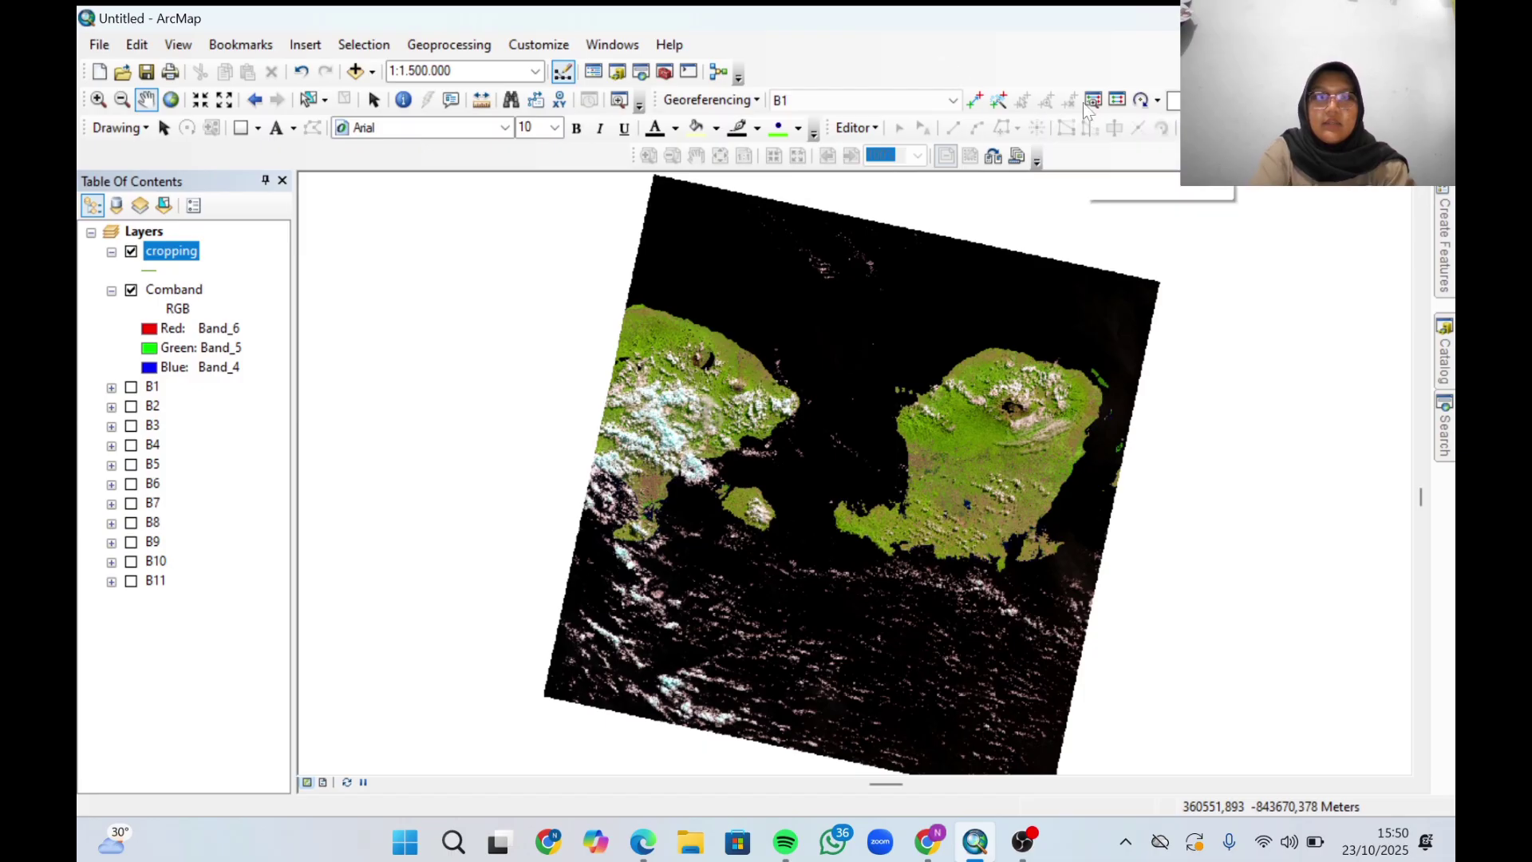
Start an edit session and draw a tilted rectangle around Nusa Penida in the cropping layer, with its first side about 33 km long.
left_click(847, 132)
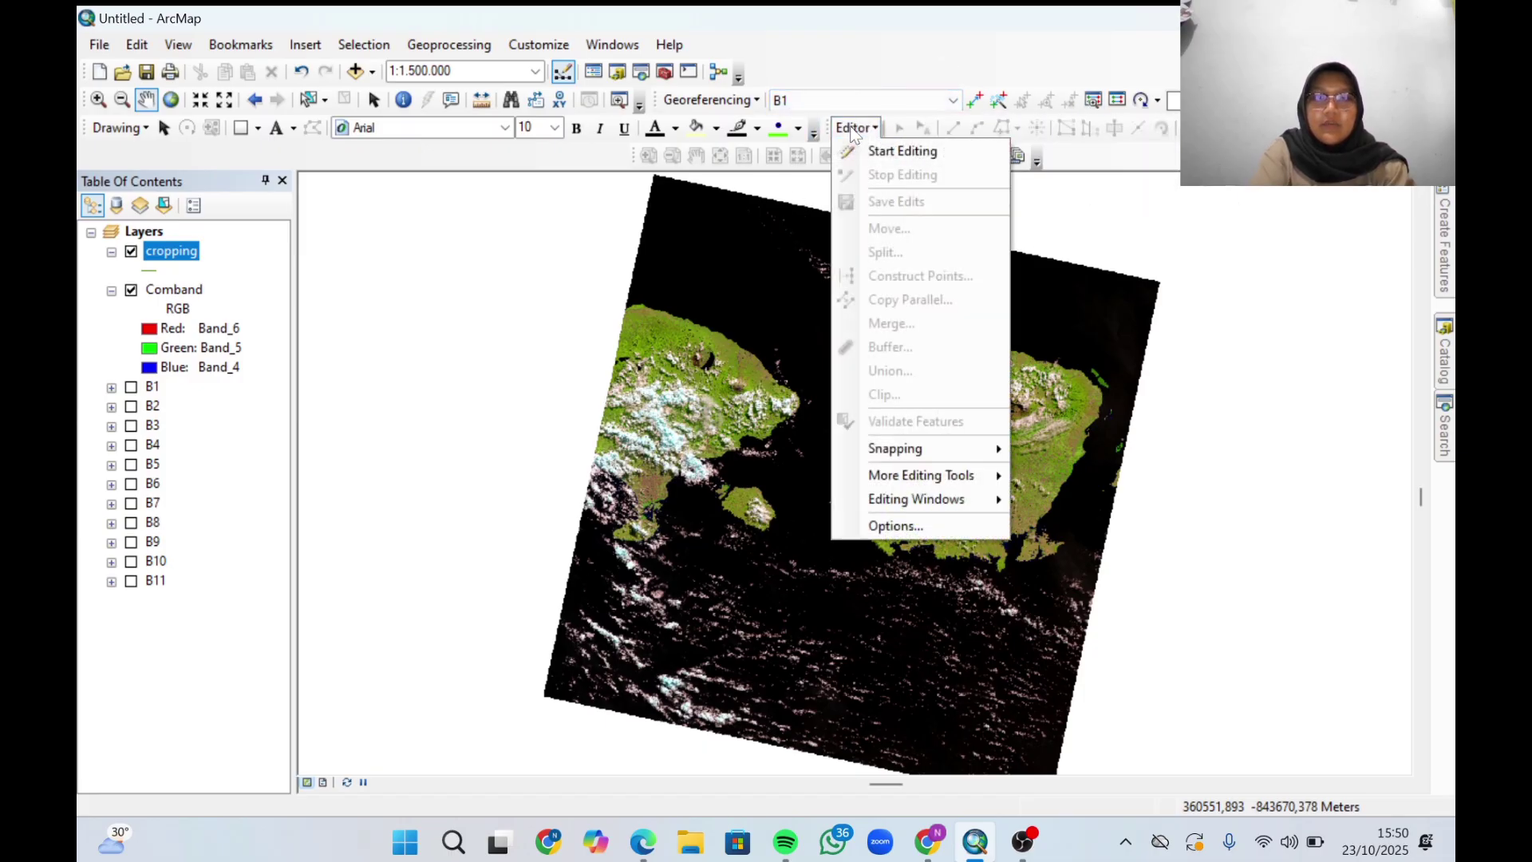
left_click(861, 151)
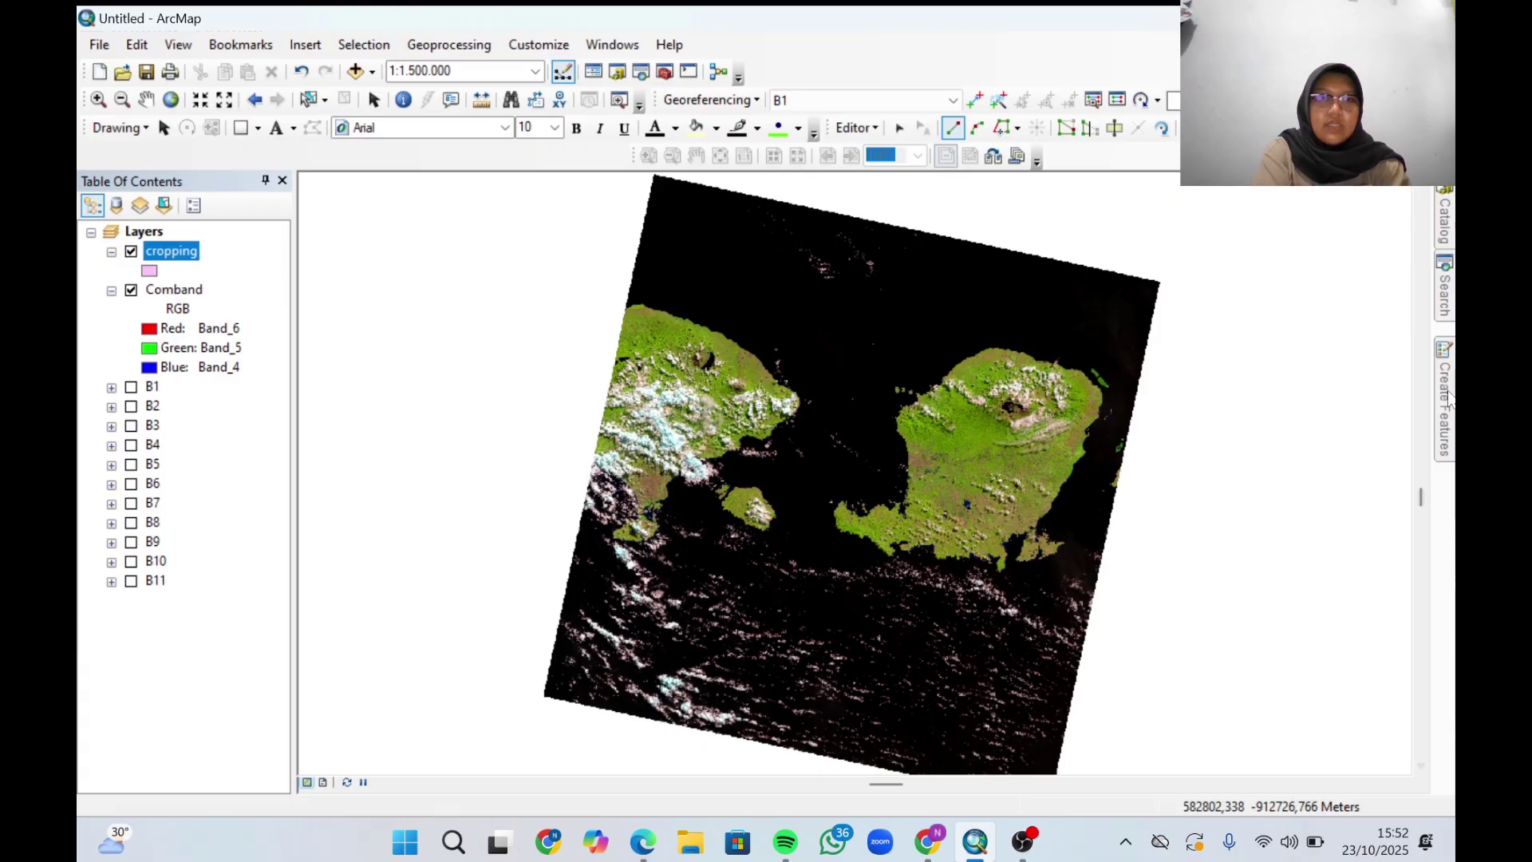
mouse_move(1446, 399)
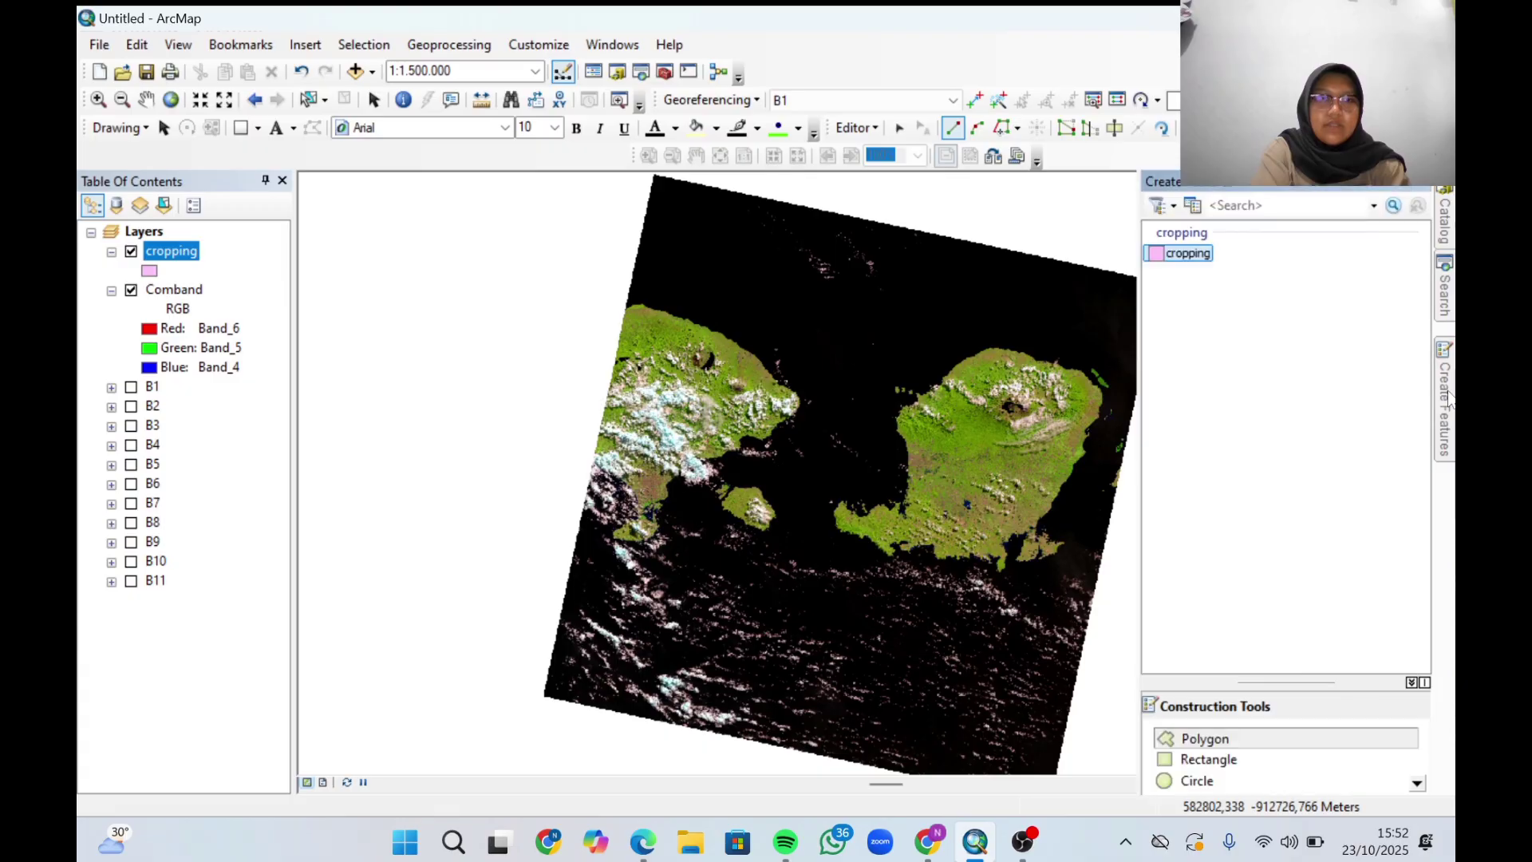
left_click(1181, 254)
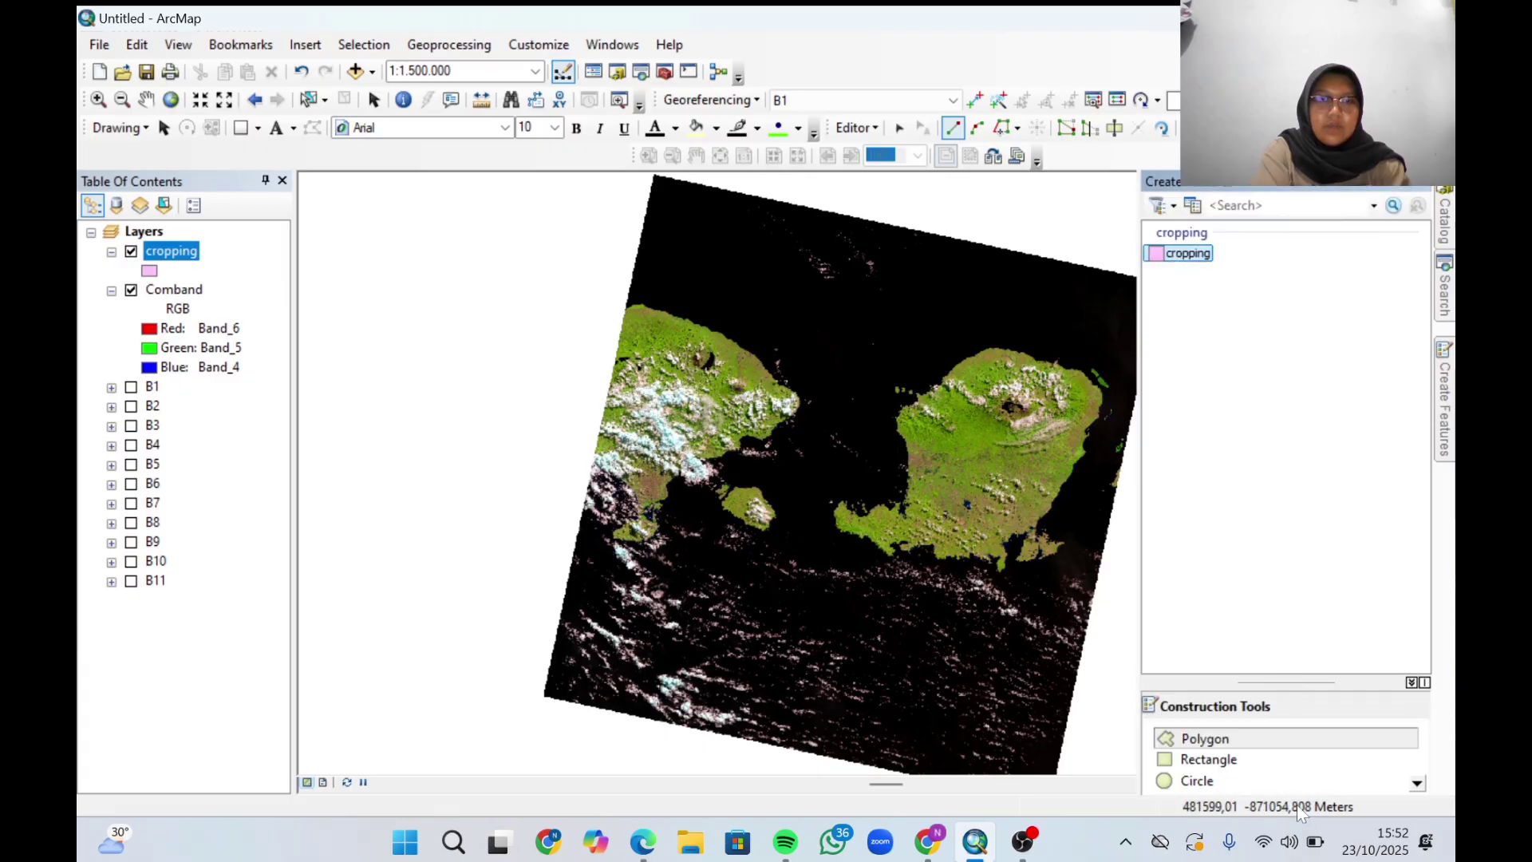
left_click(1258, 760)
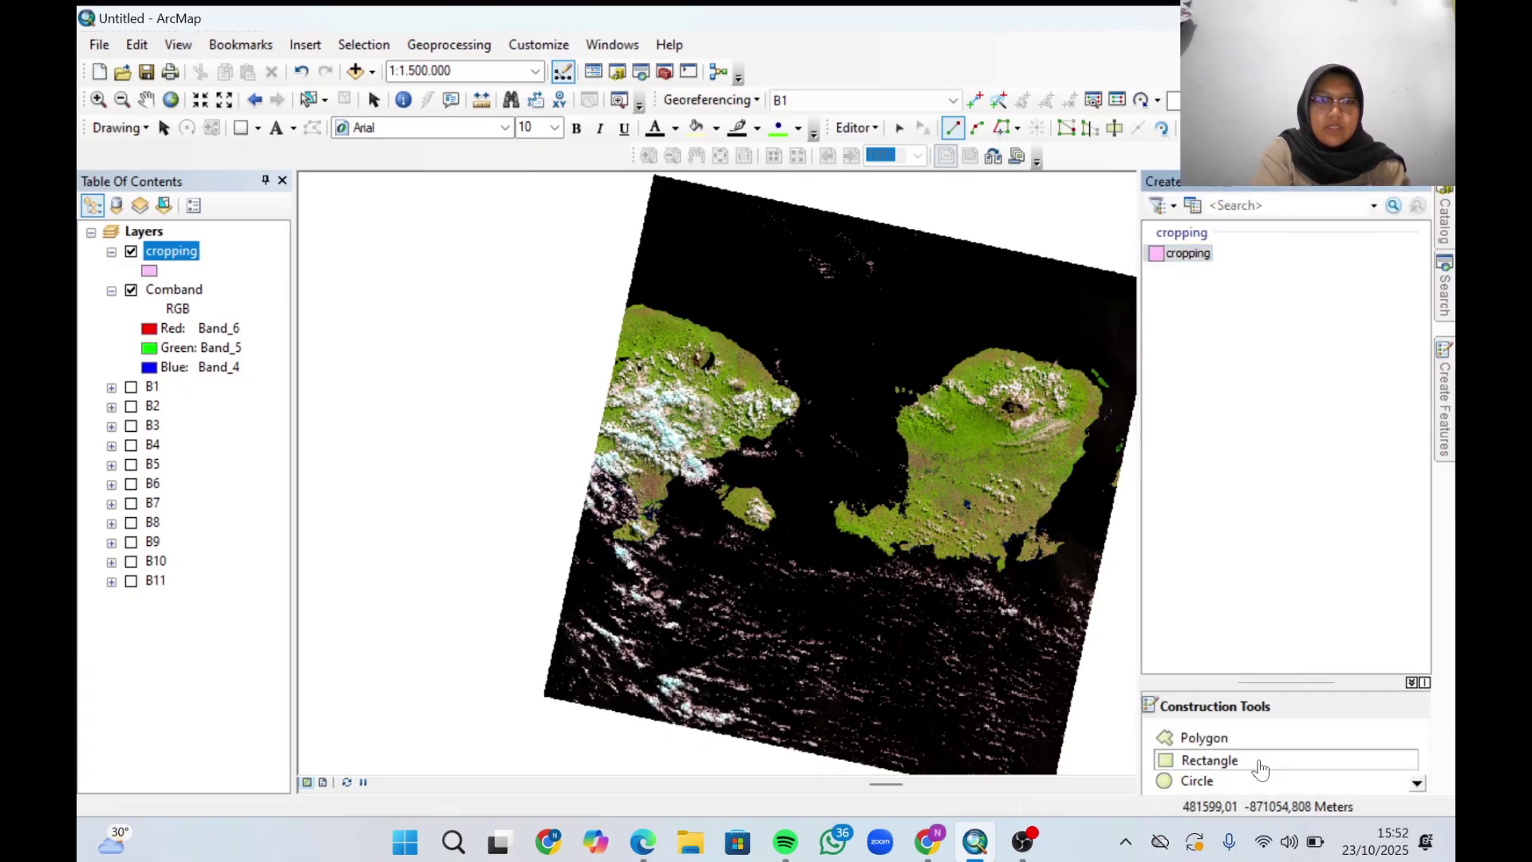
left_click(721, 445)
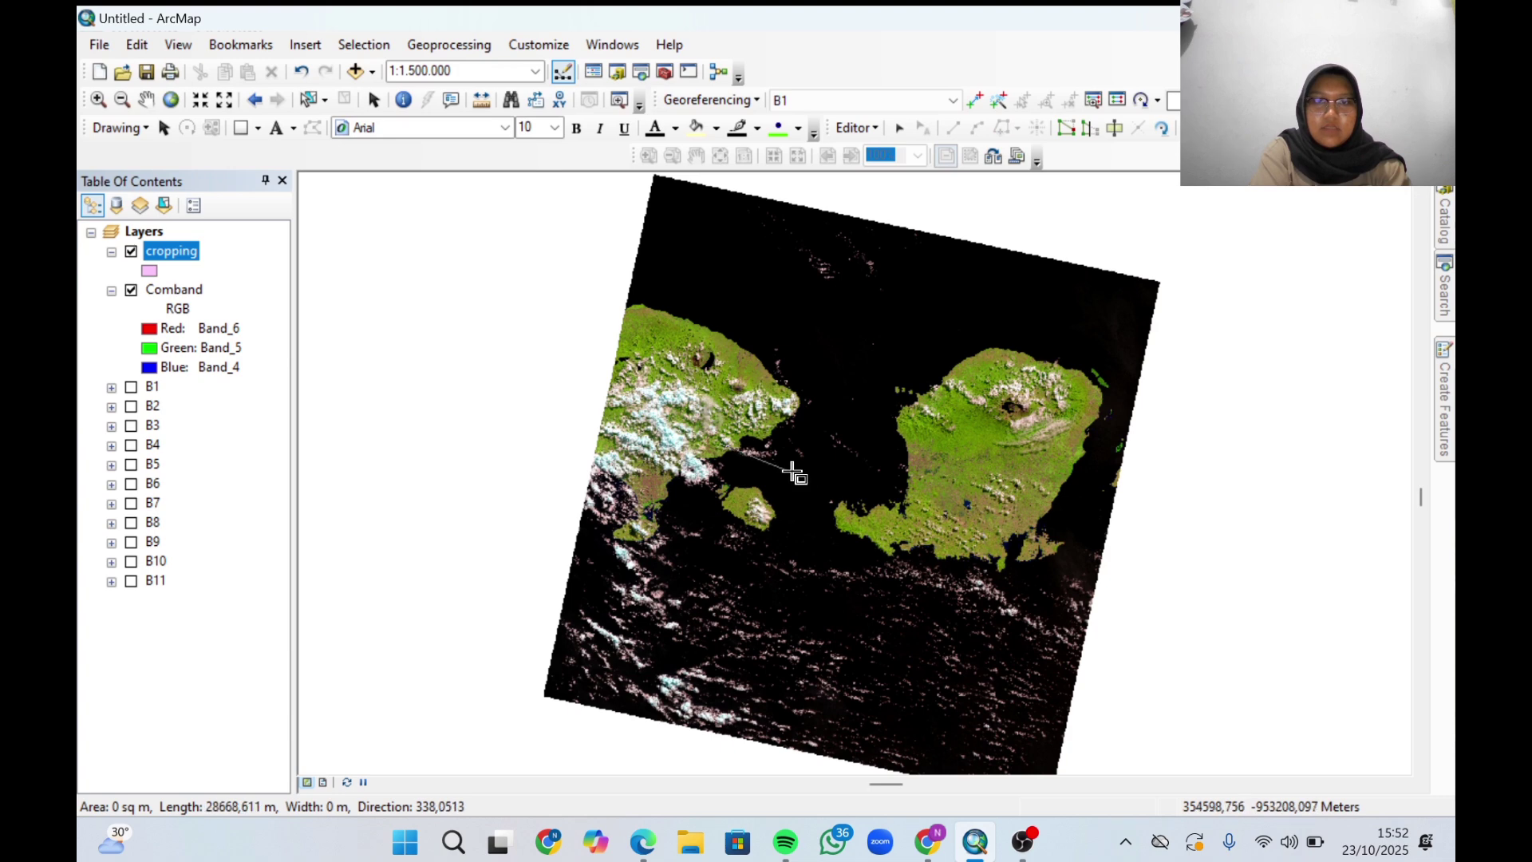
left_click(802, 478)
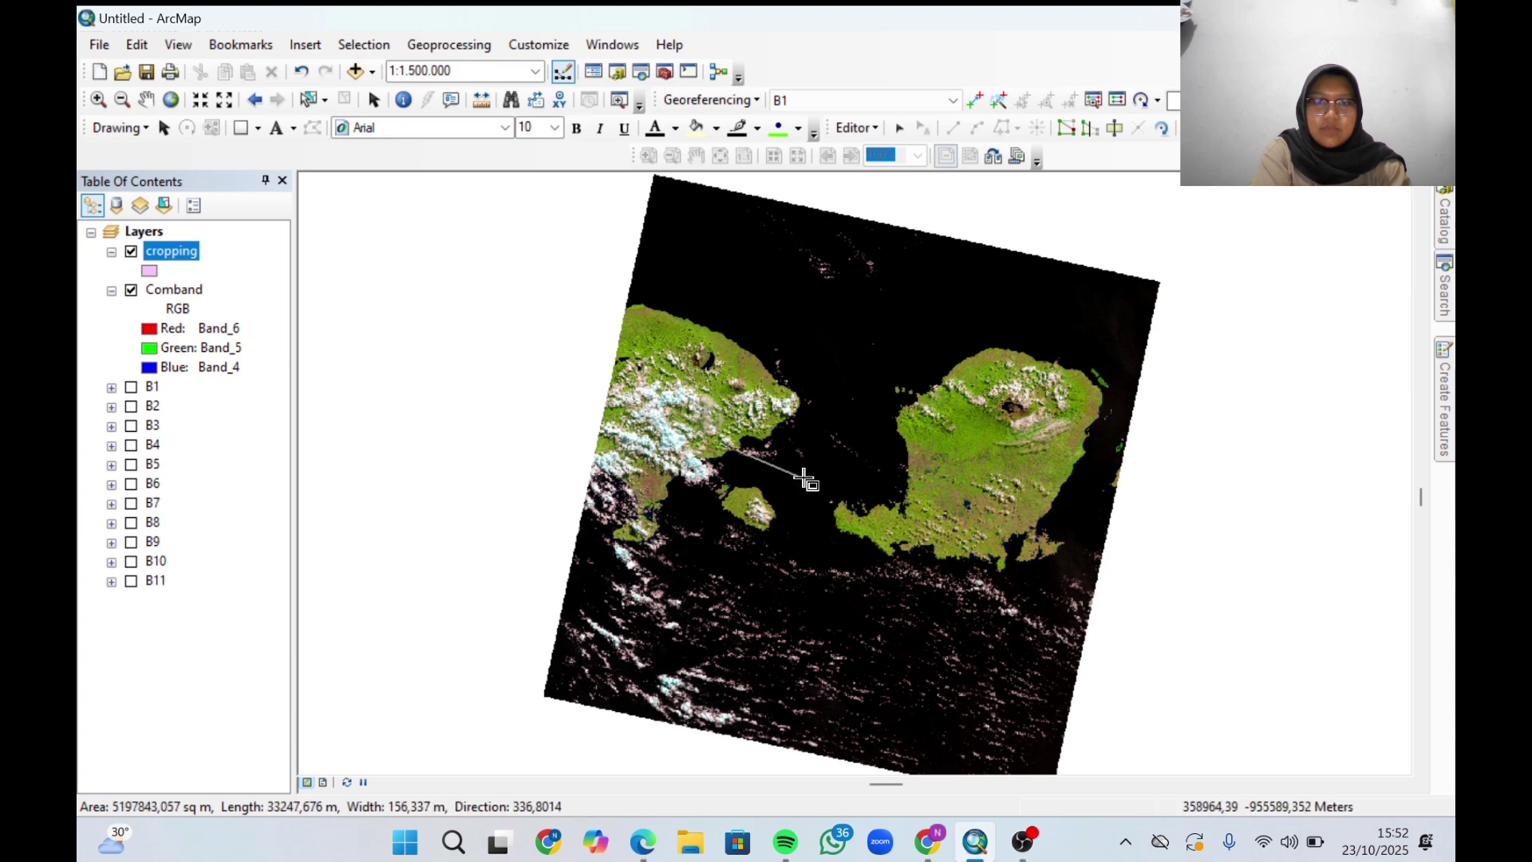
left_click(765, 560)
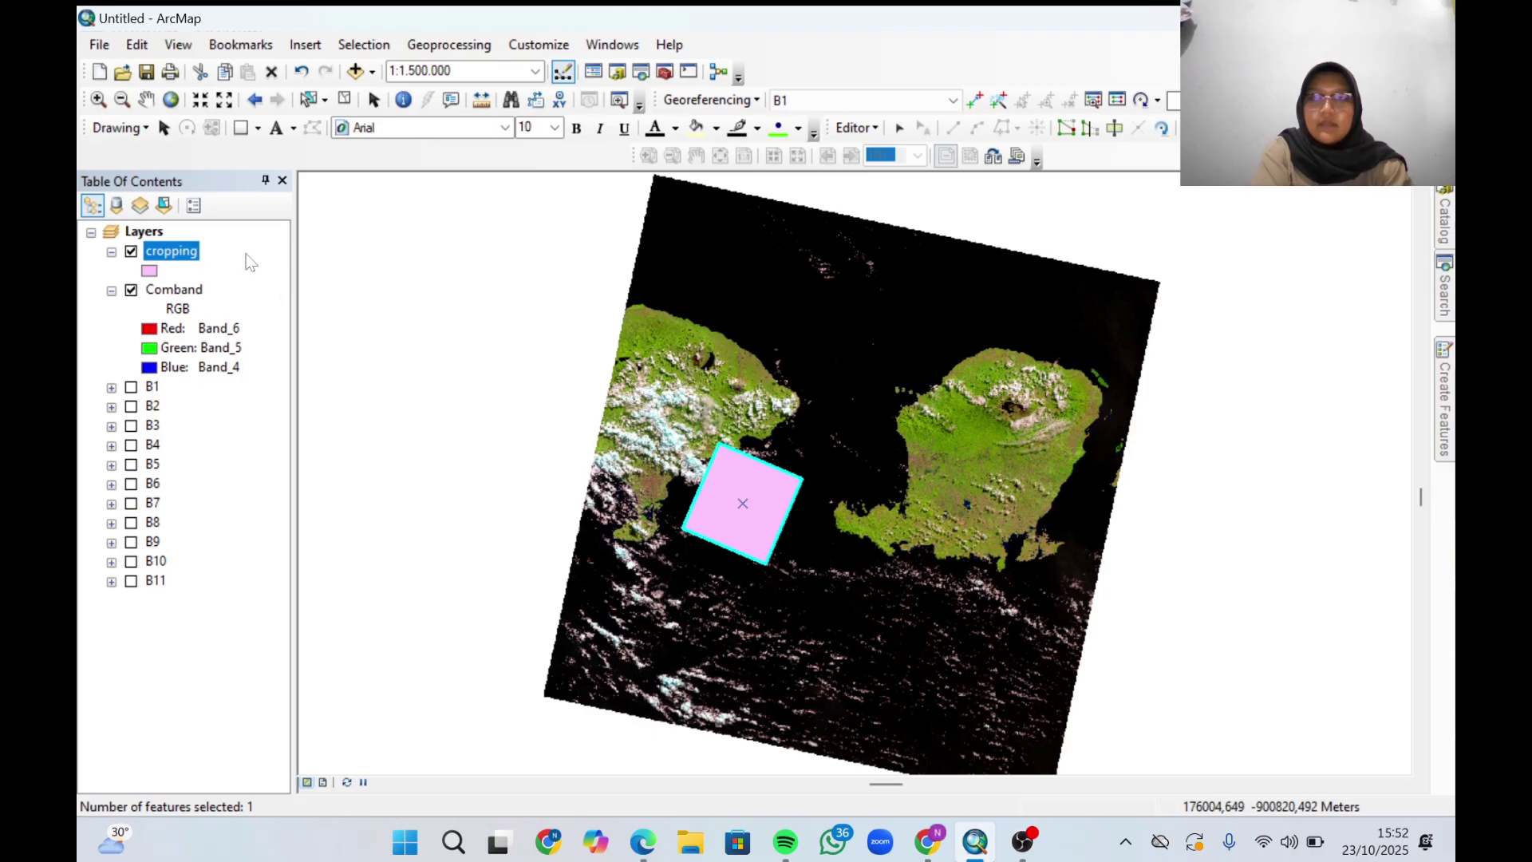
Remove the fill colour from the cropping layer's symbol so only the rectangle's outline is drawn.
left_click(150, 272)
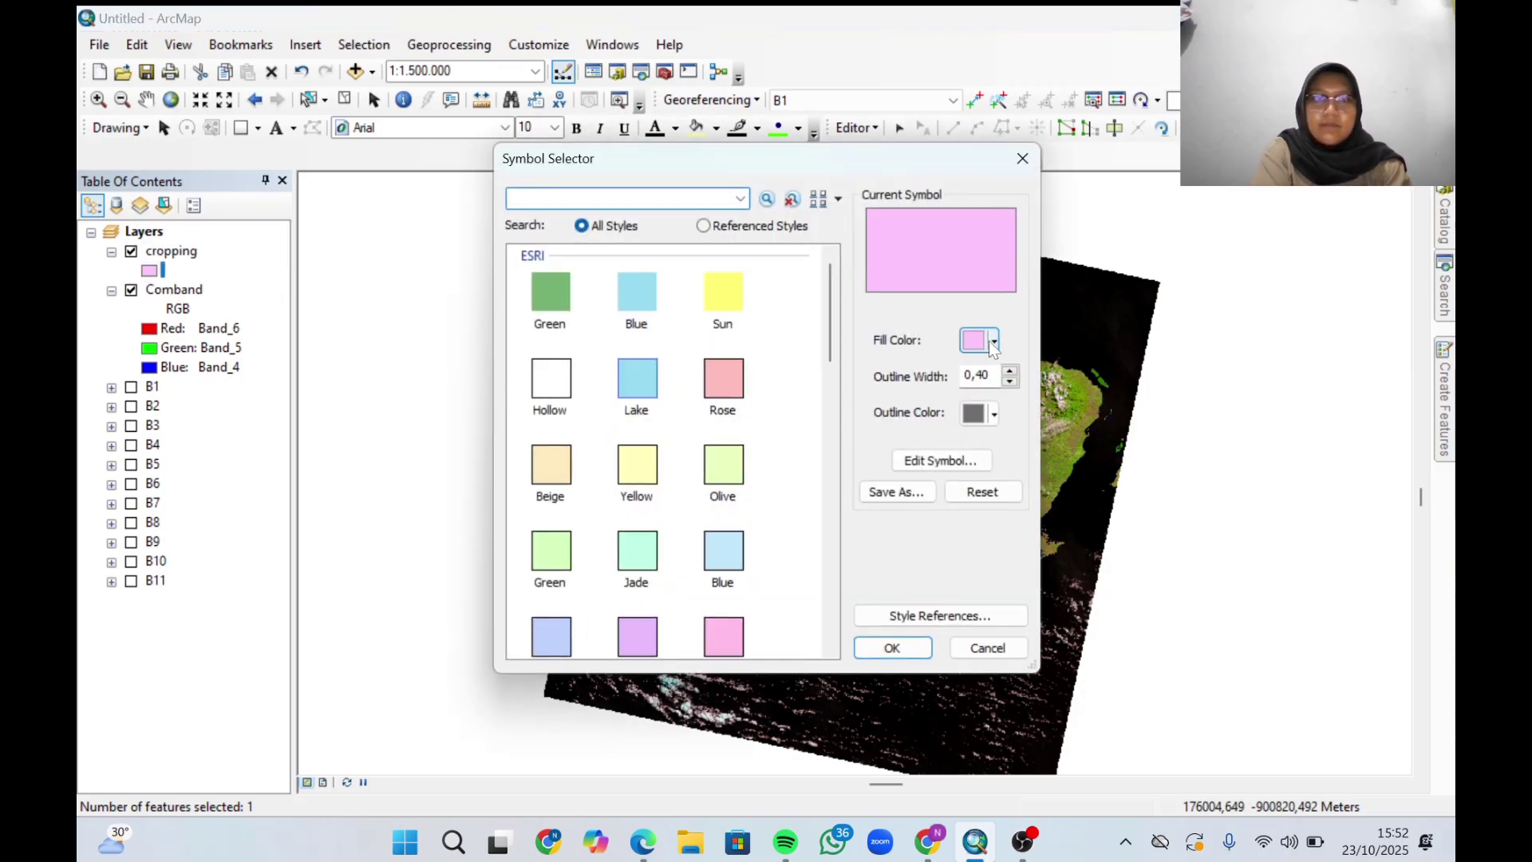
left_click(992, 342)
left_click(901, 370)
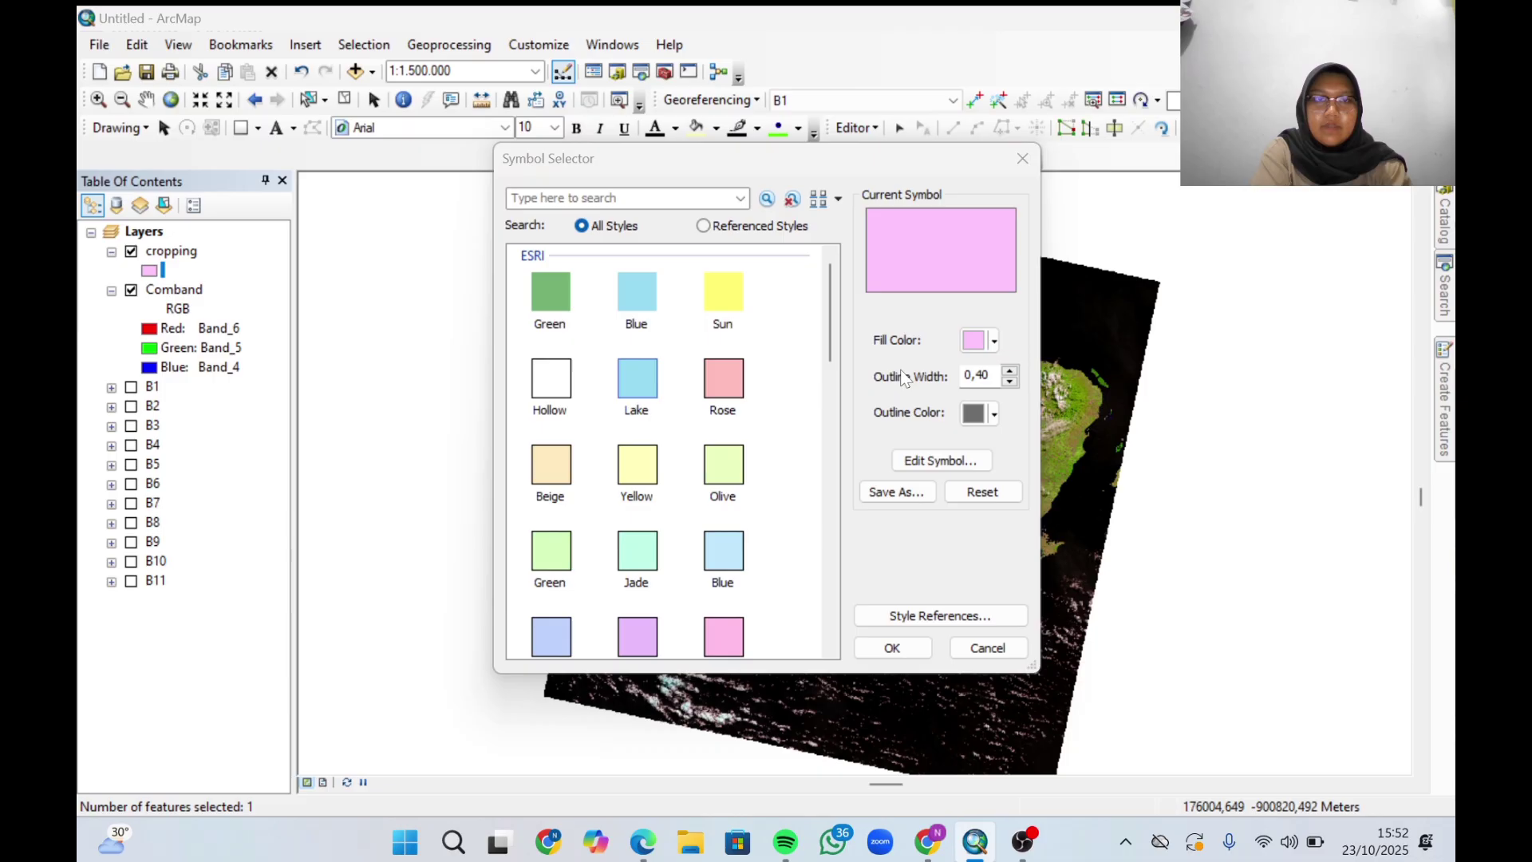
left_click(910, 642)
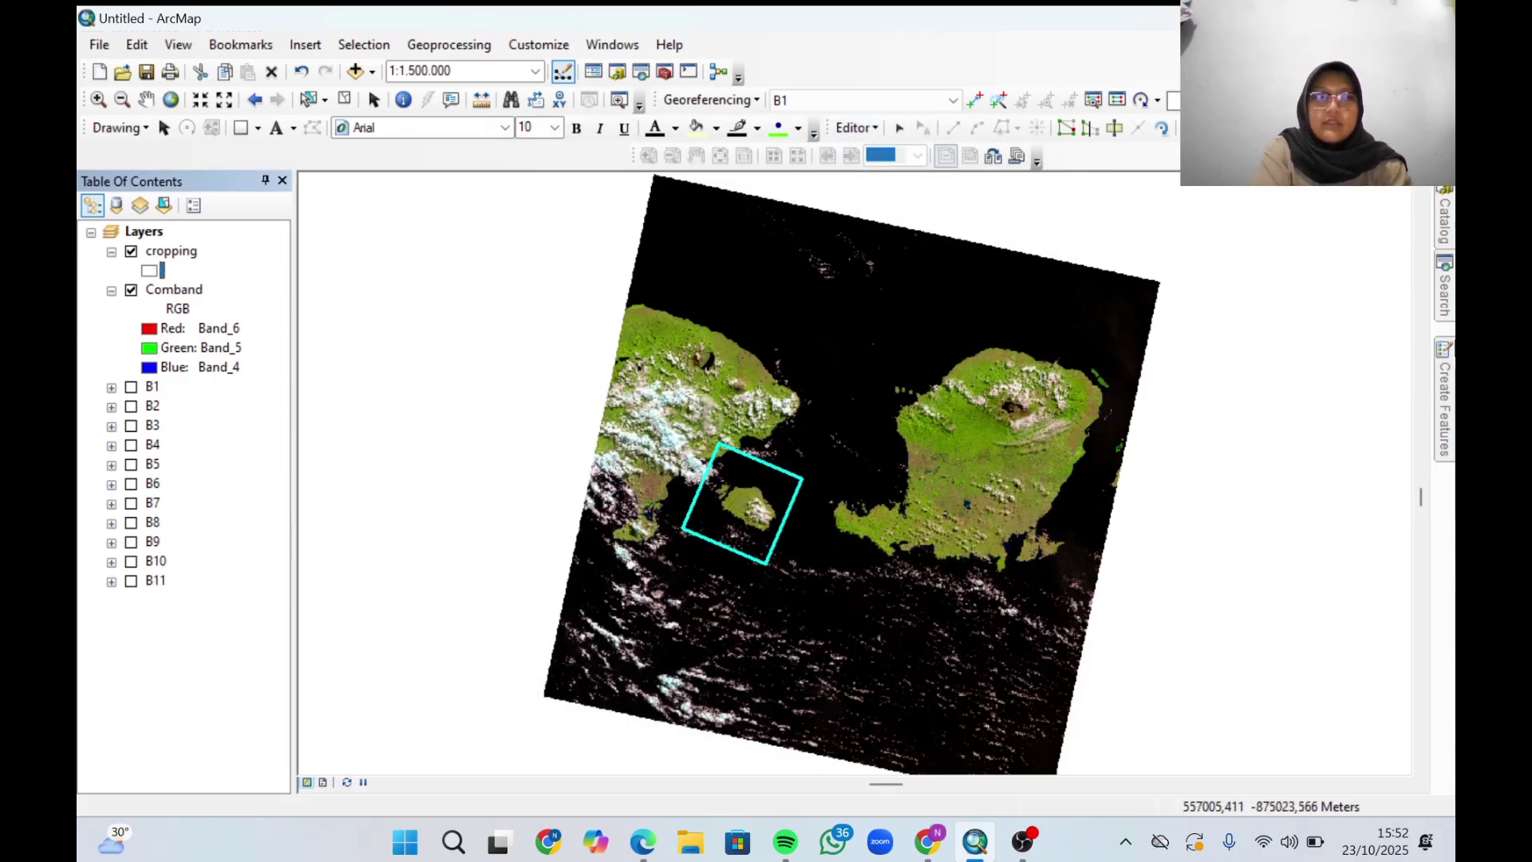
Use Image Analysis to clip the Comband raster with the selected cropping rectangle and also create a masked version of Comband.
left_click(614, 46)
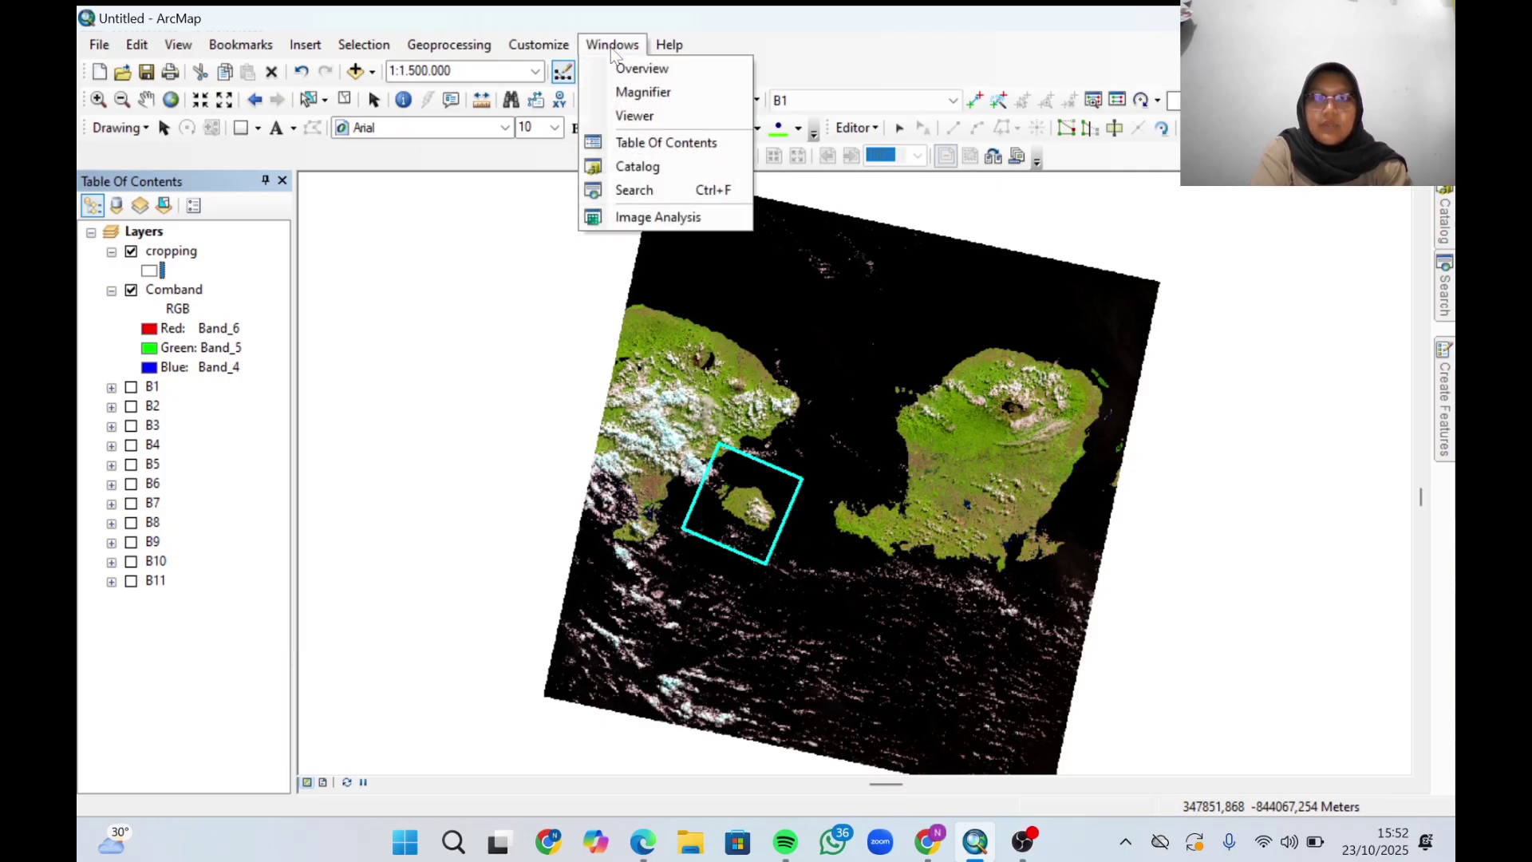
left_click(684, 216)
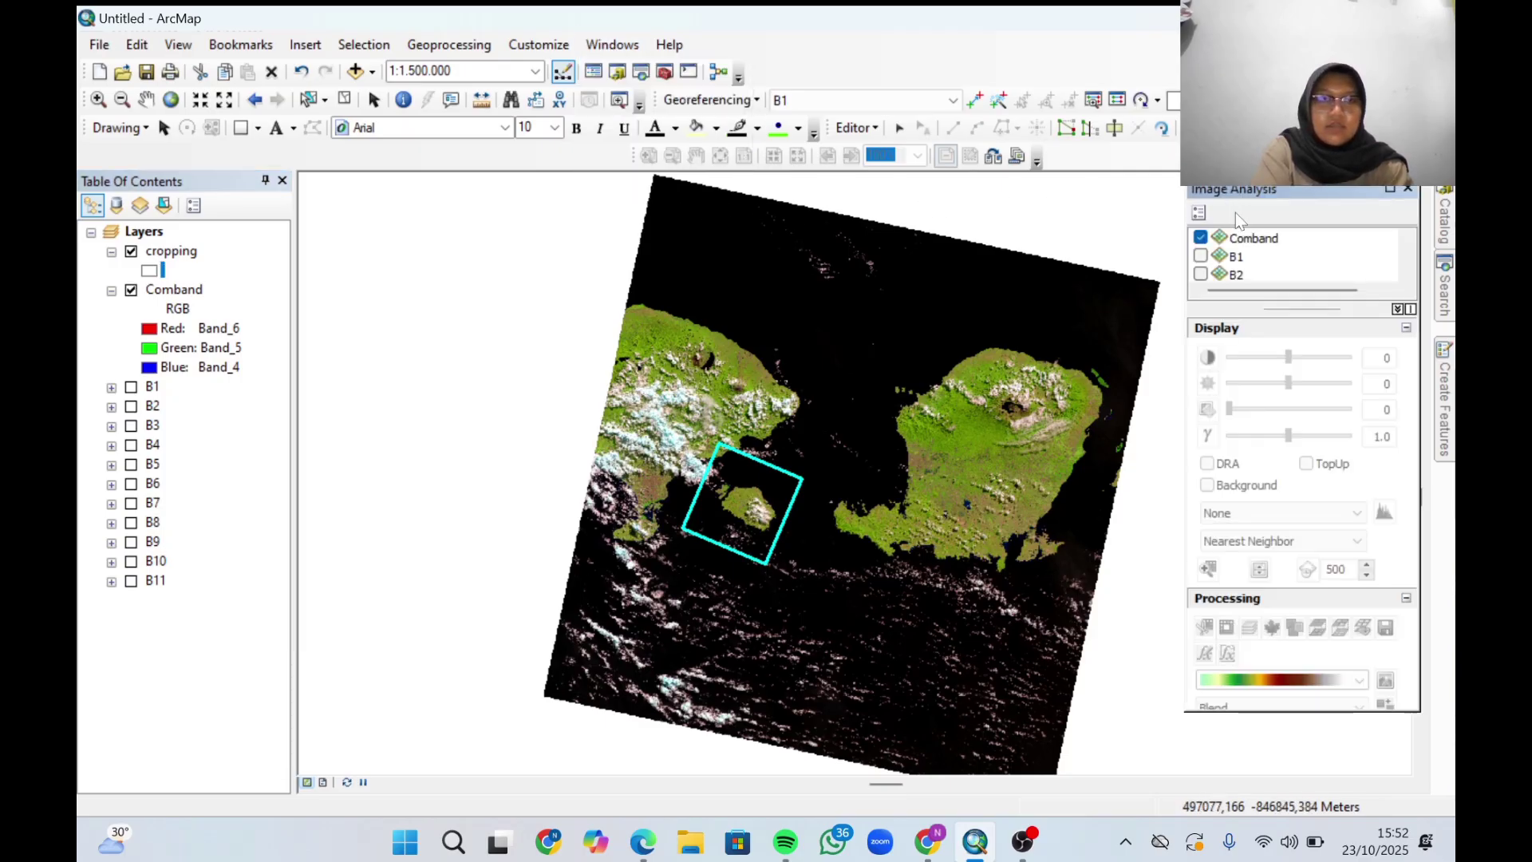
left_click(1248, 239)
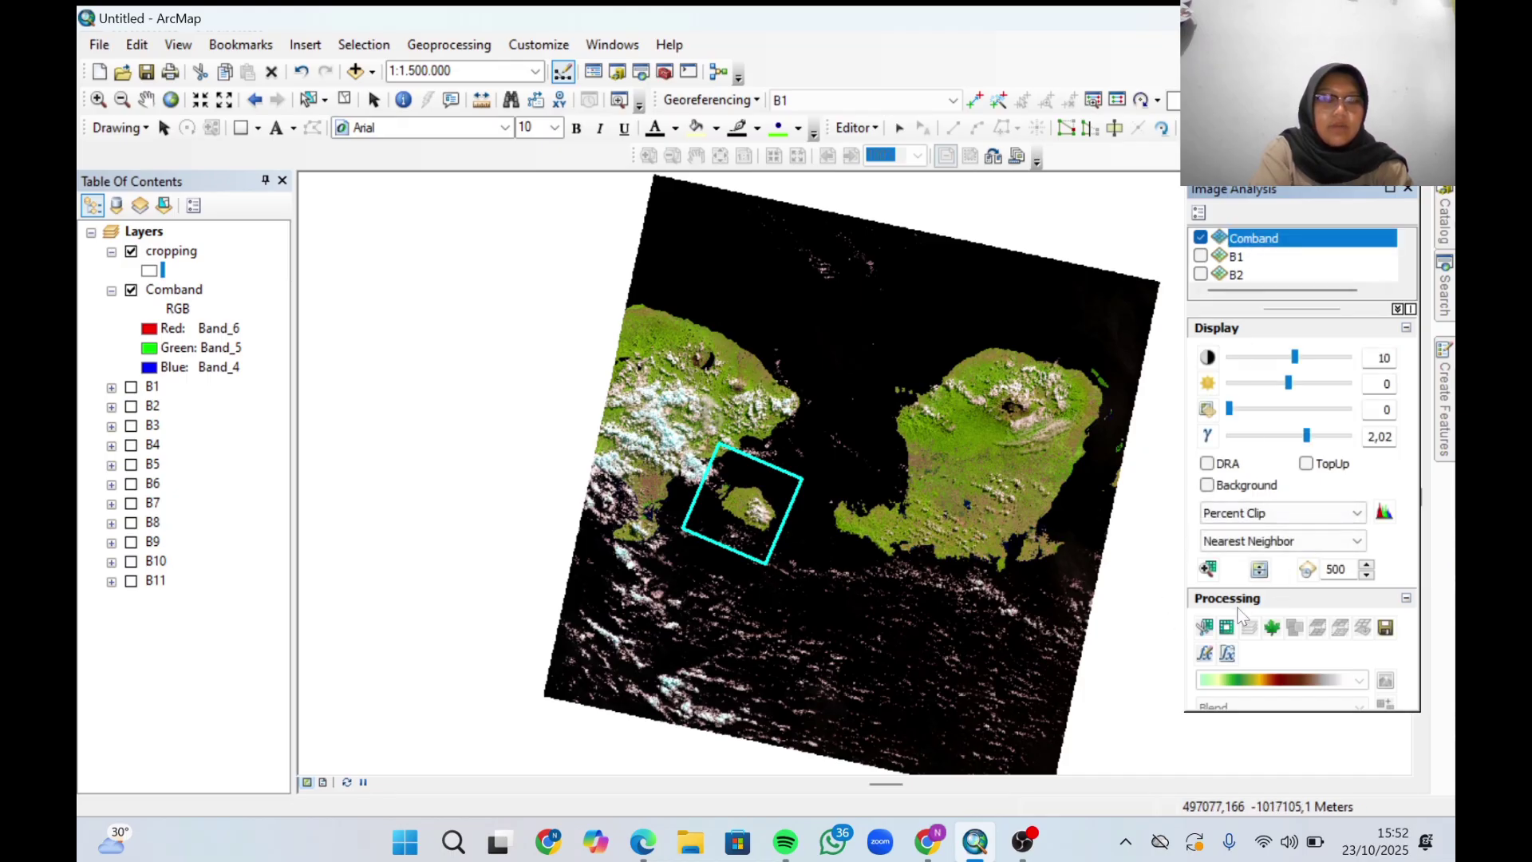
left_click(1203, 627)
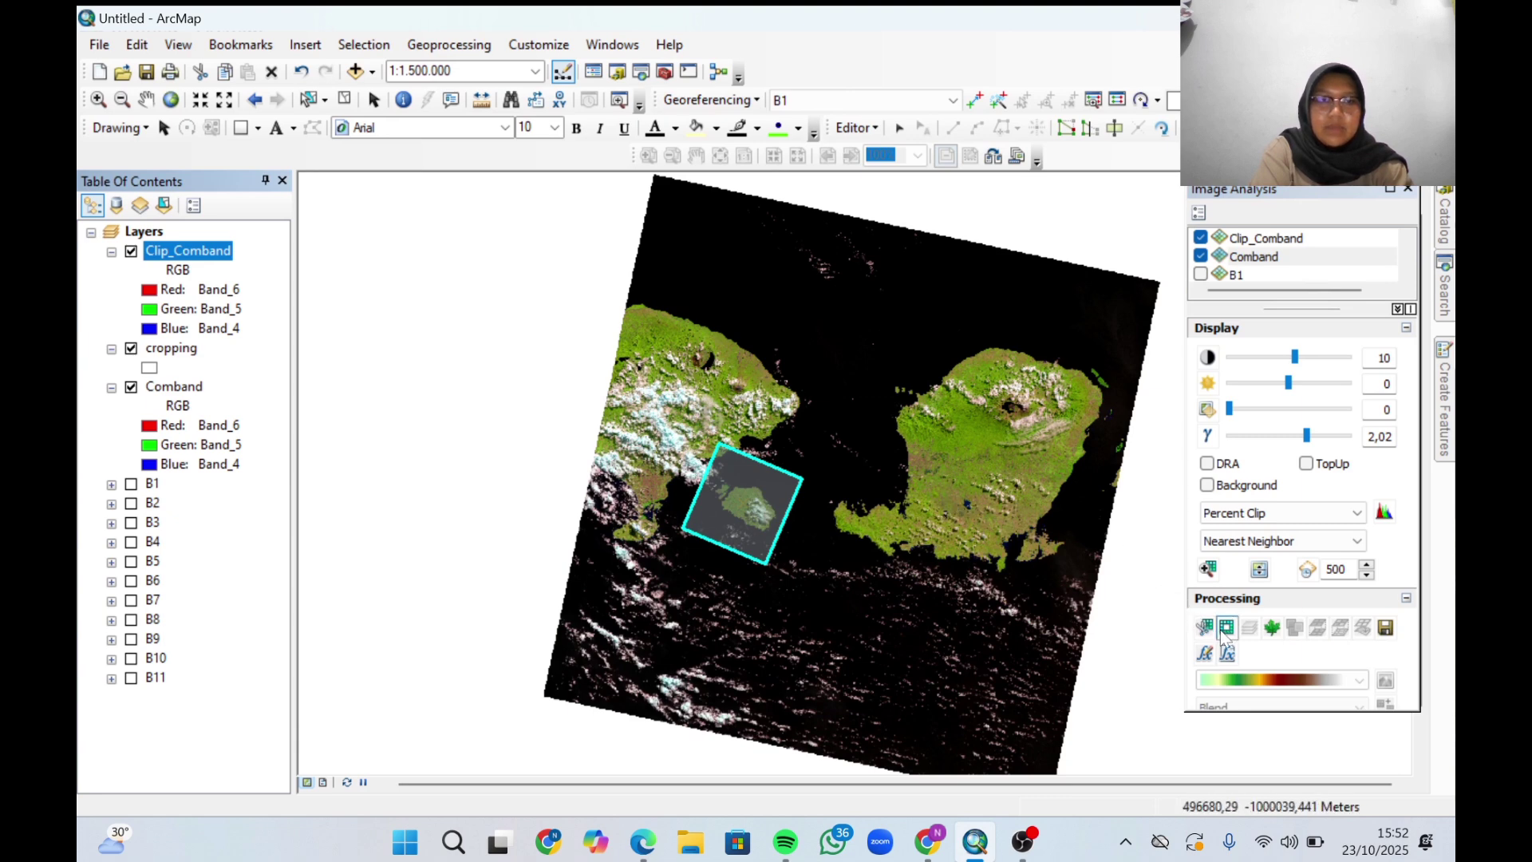
left_click(1227, 627)
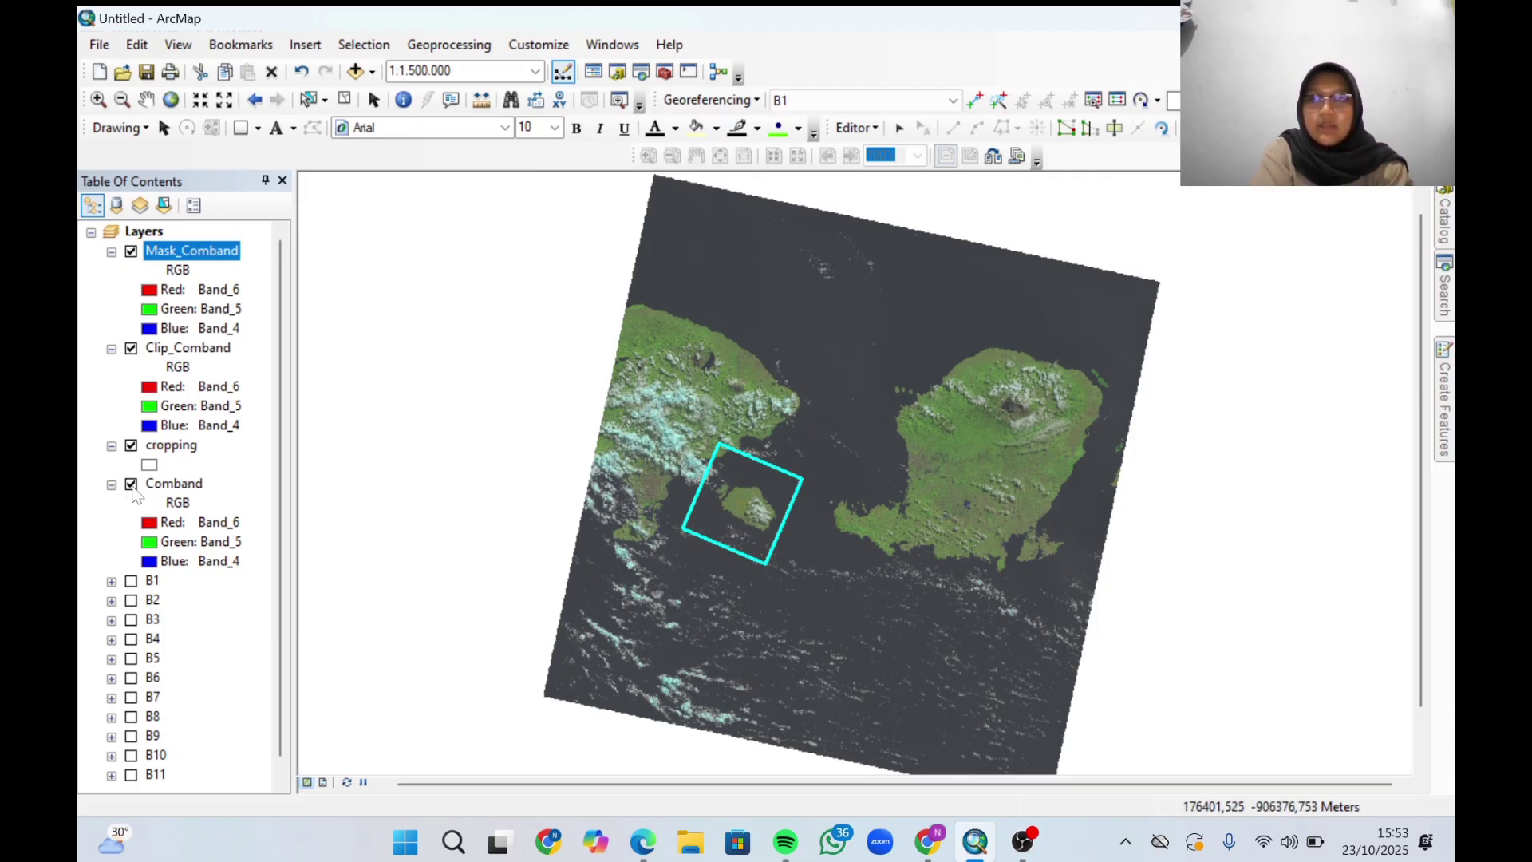
Hide the Comband, cropping and Mask_Comband layers and inspect the clipped Nusa Penida image in Clip_Comband.
left_click(131, 484)
left_click(131, 445)
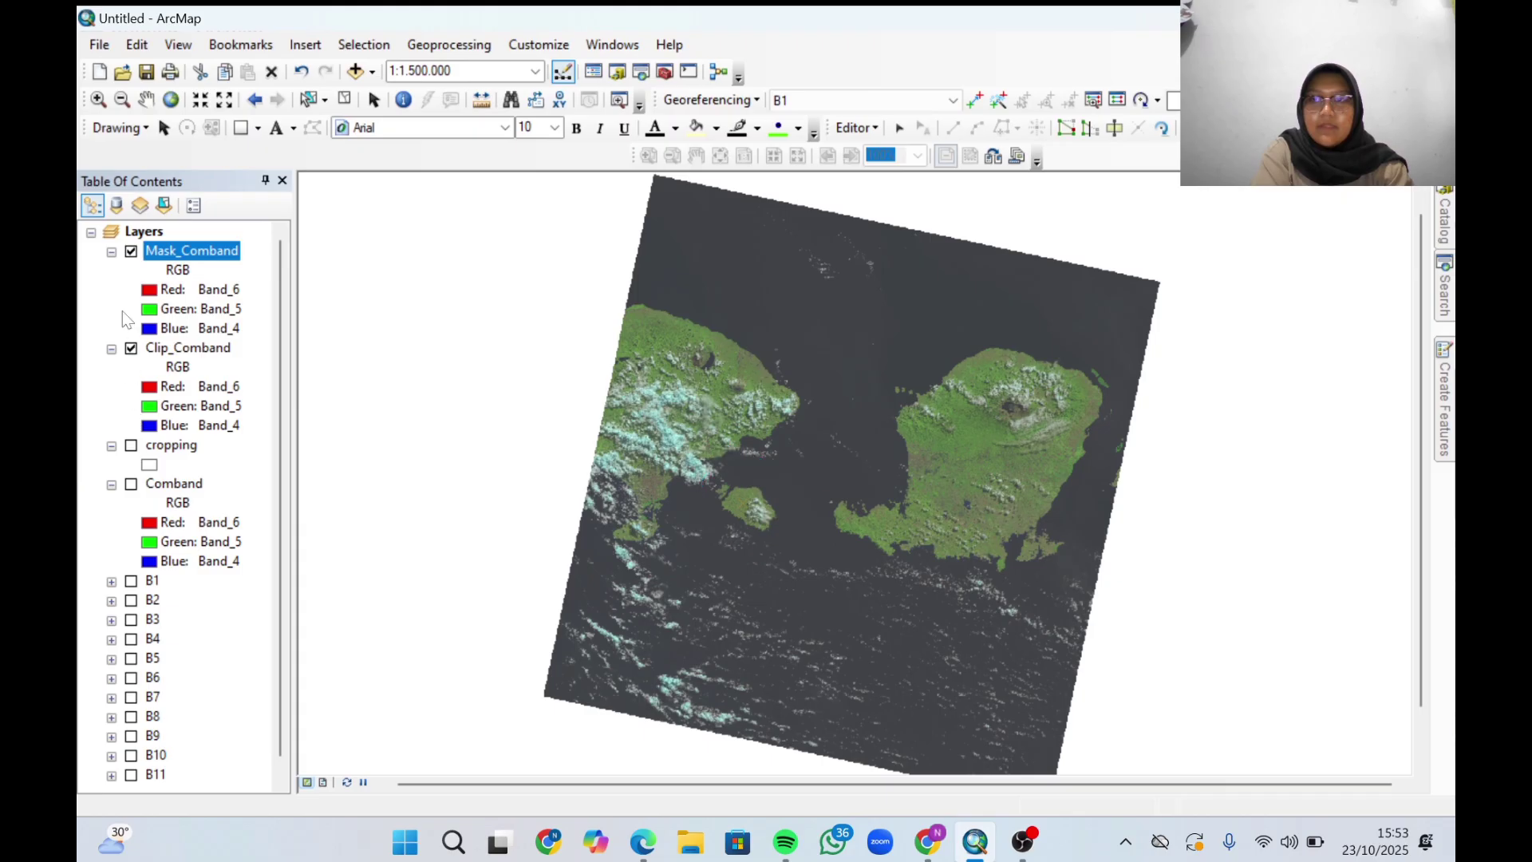
left_click(131, 252)
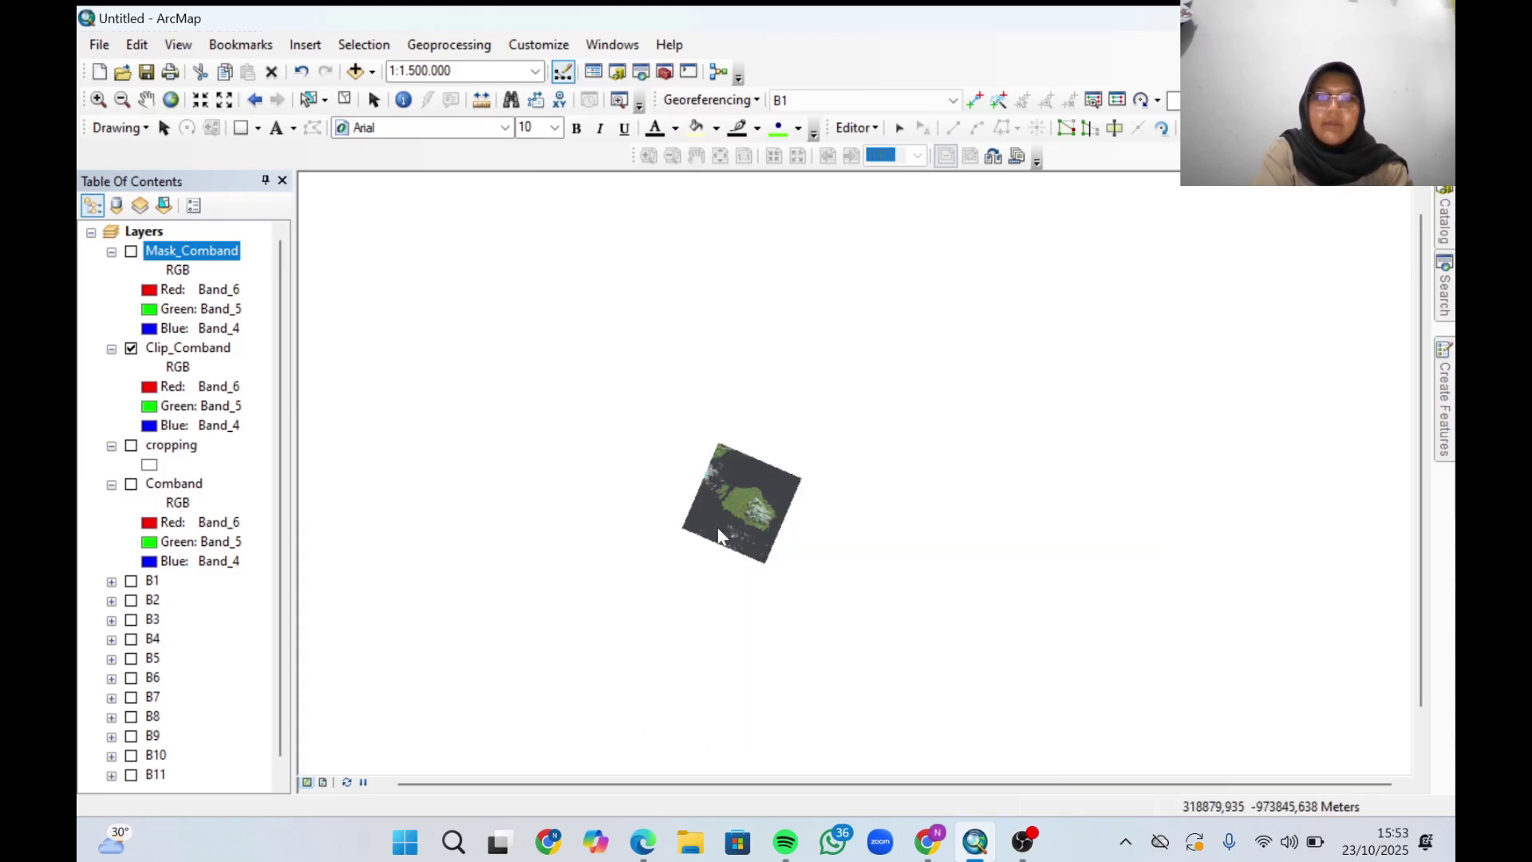
scroll(718, 537, "up", 5)
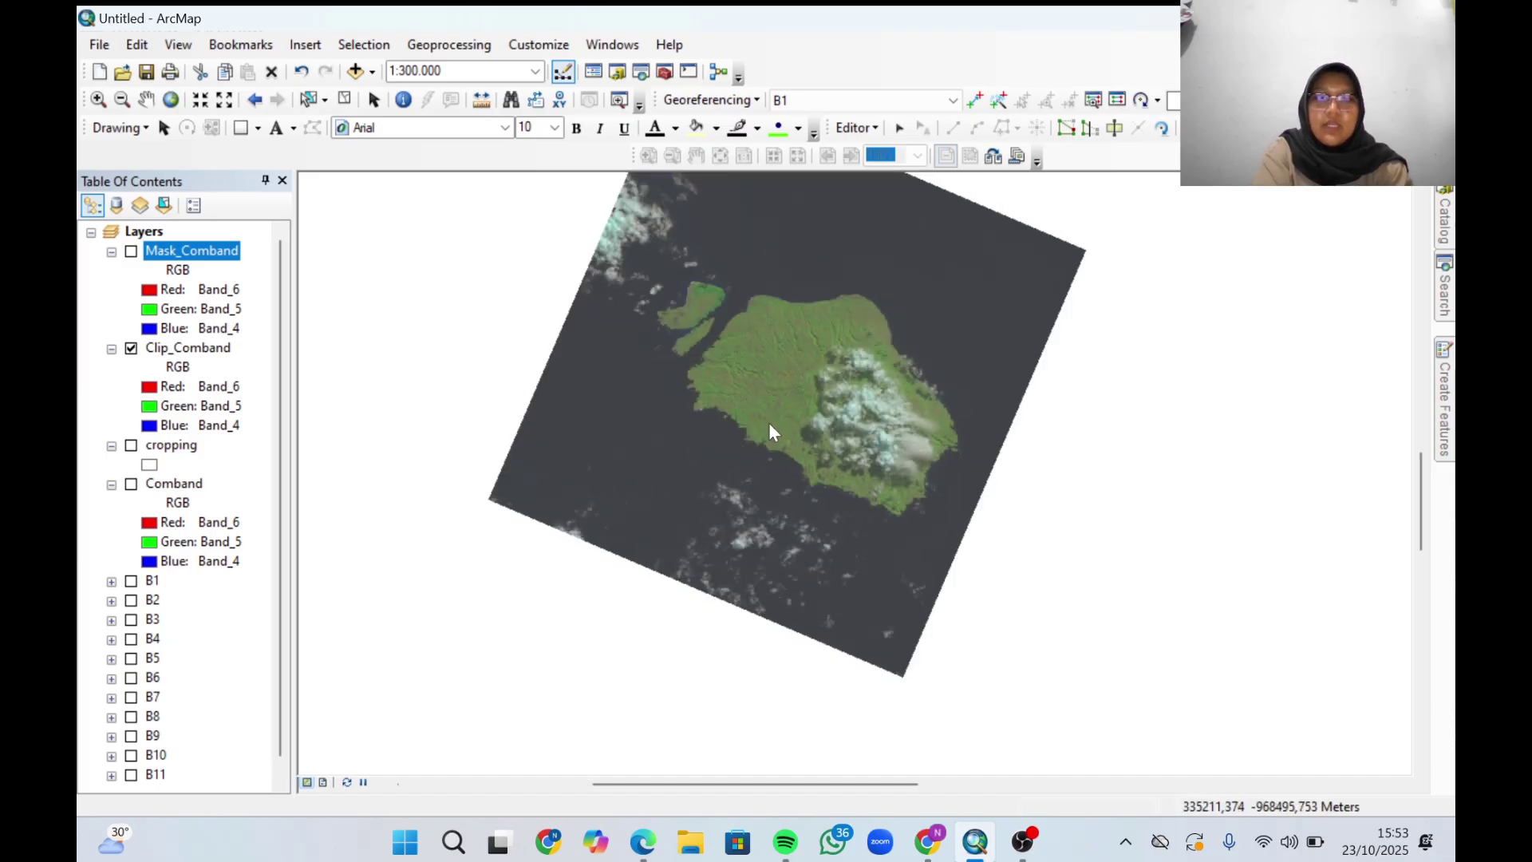
left_click(146, 99)
left_click_drag(758, 486, 688, 578)
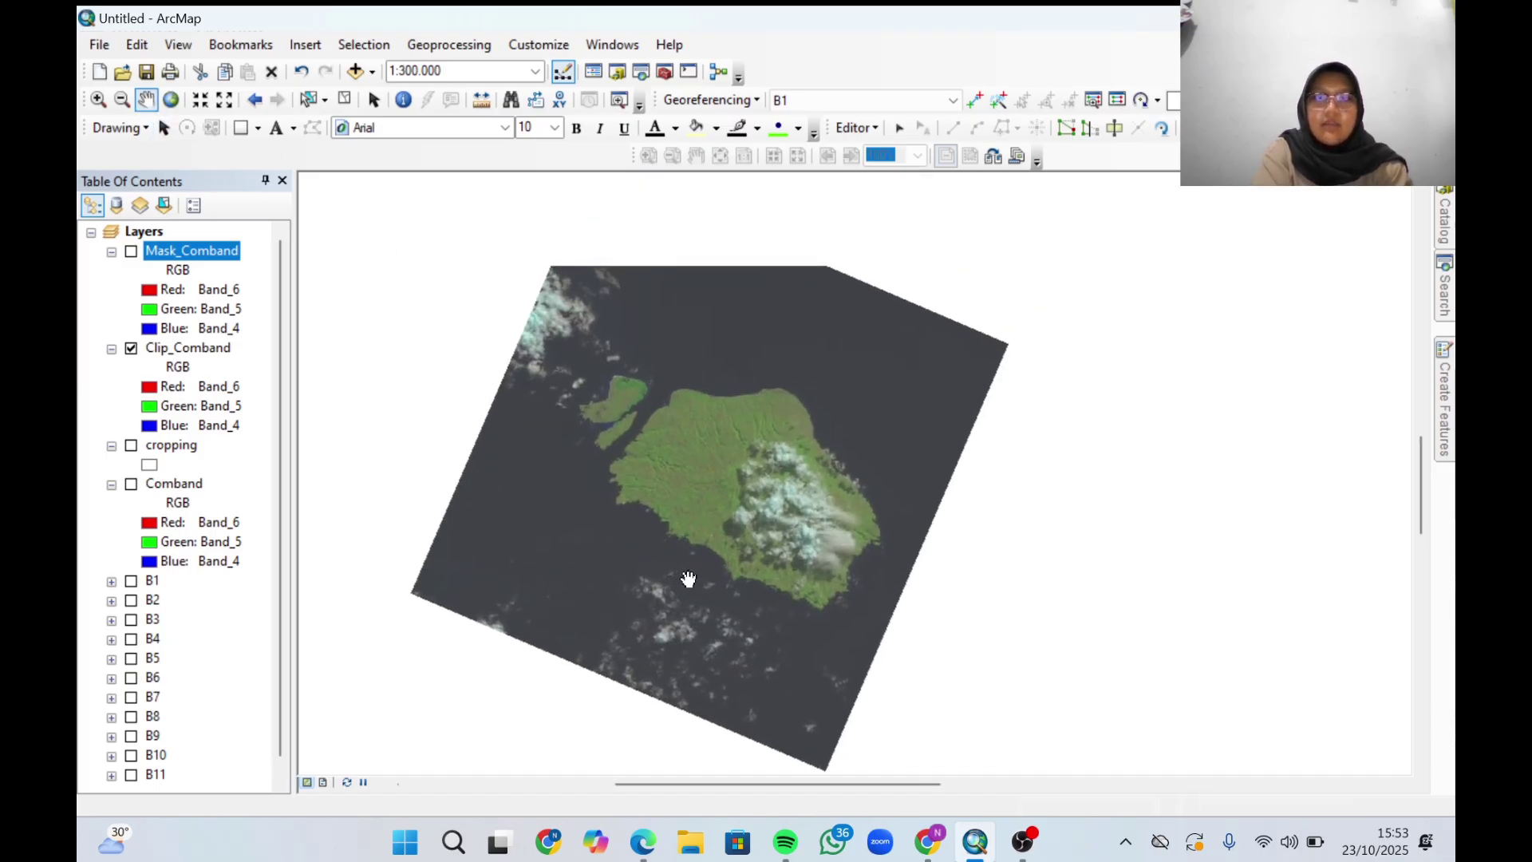
Display only the Mask_Comband layer and examine the area cut out around Nusa Penida.
scroll(718, 543, "down", 2)
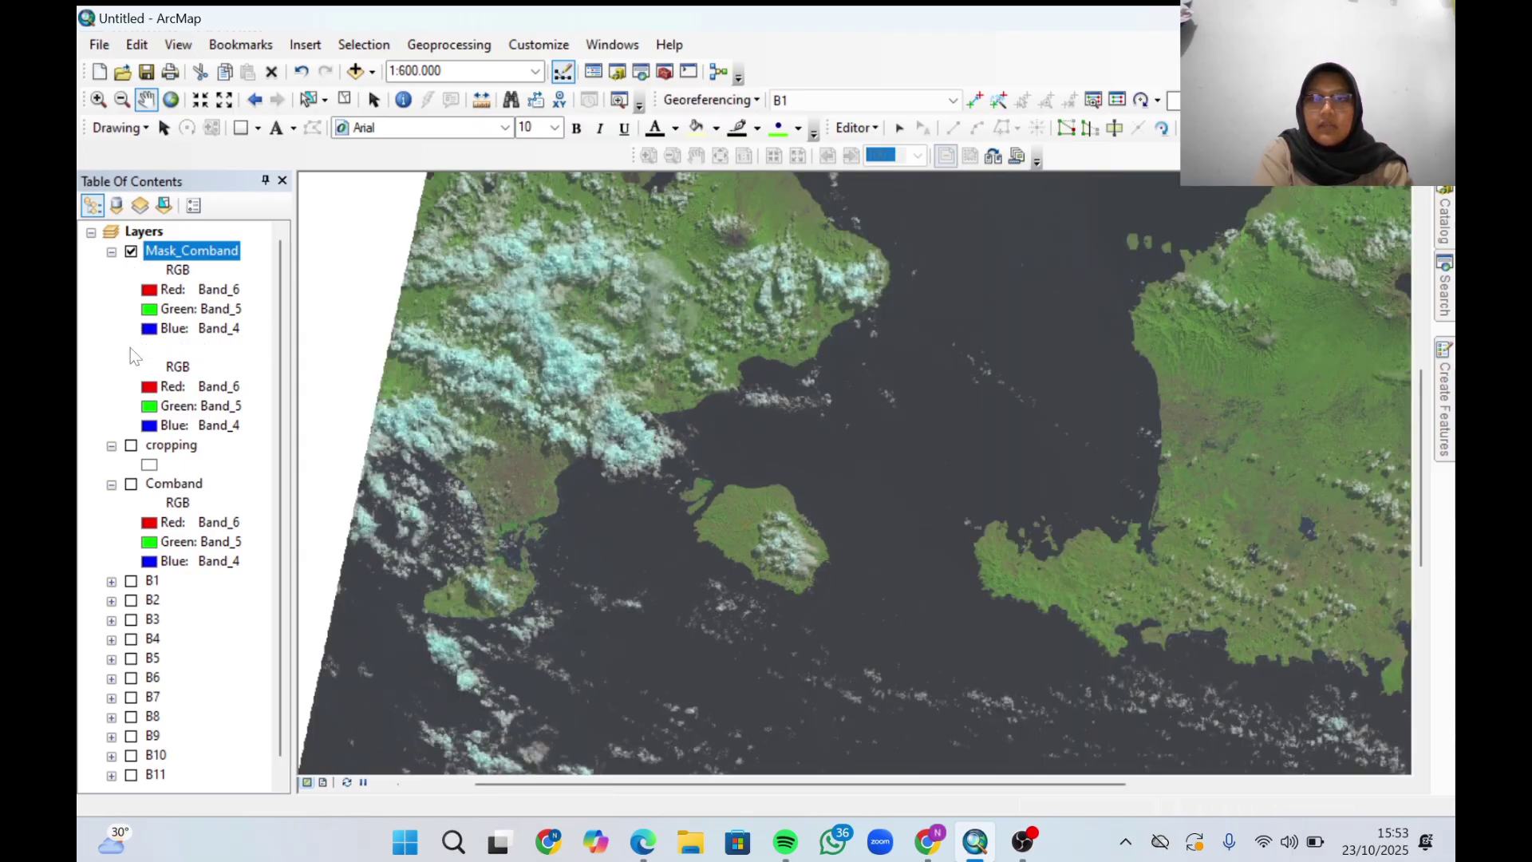
scroll(802, 517, "down", 4)
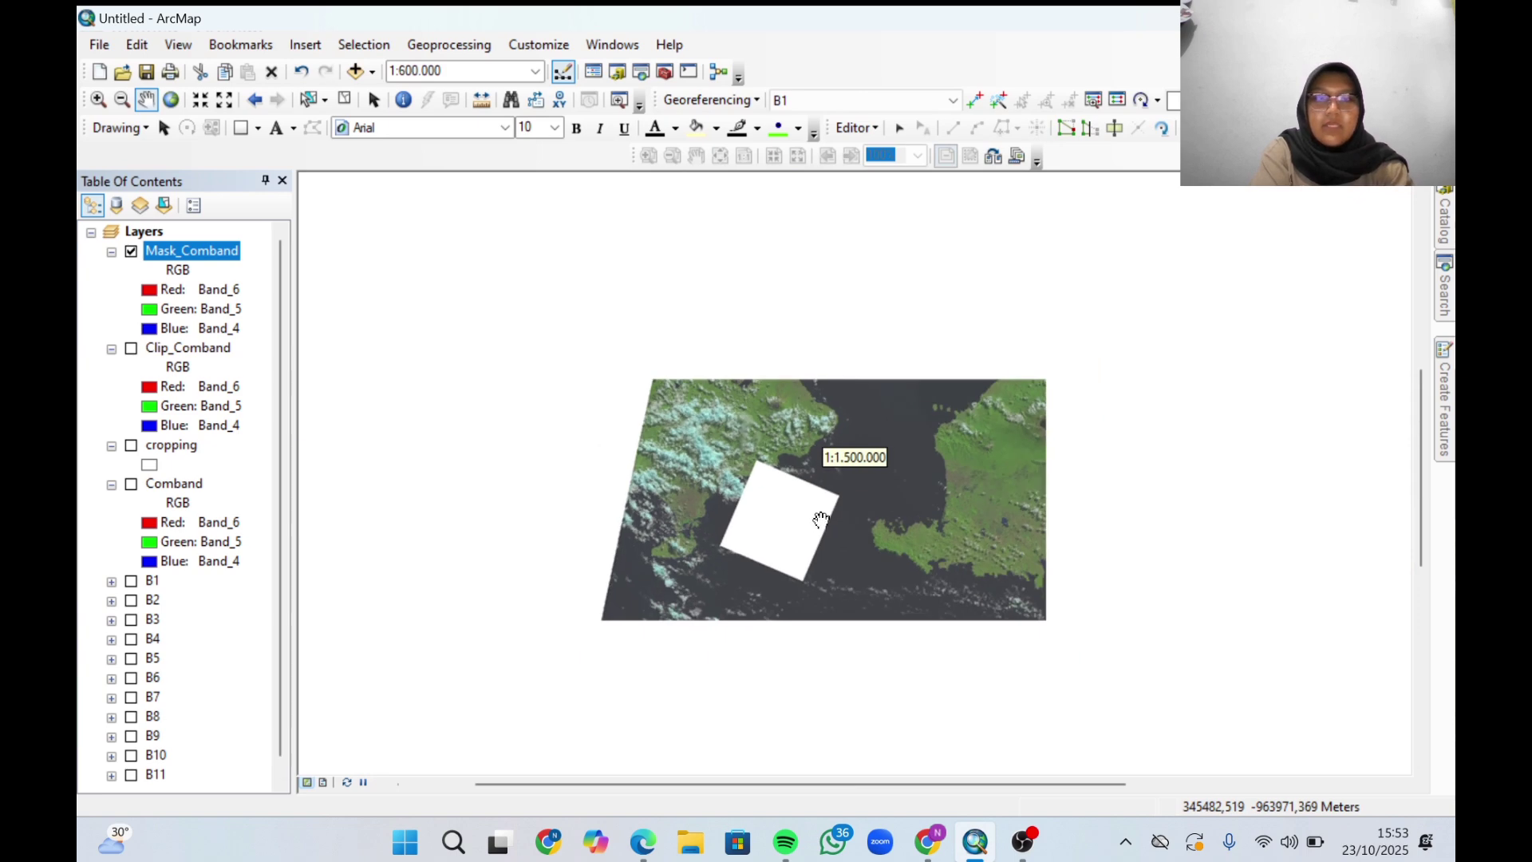
left_click_drag(769, 515, 729, 479)
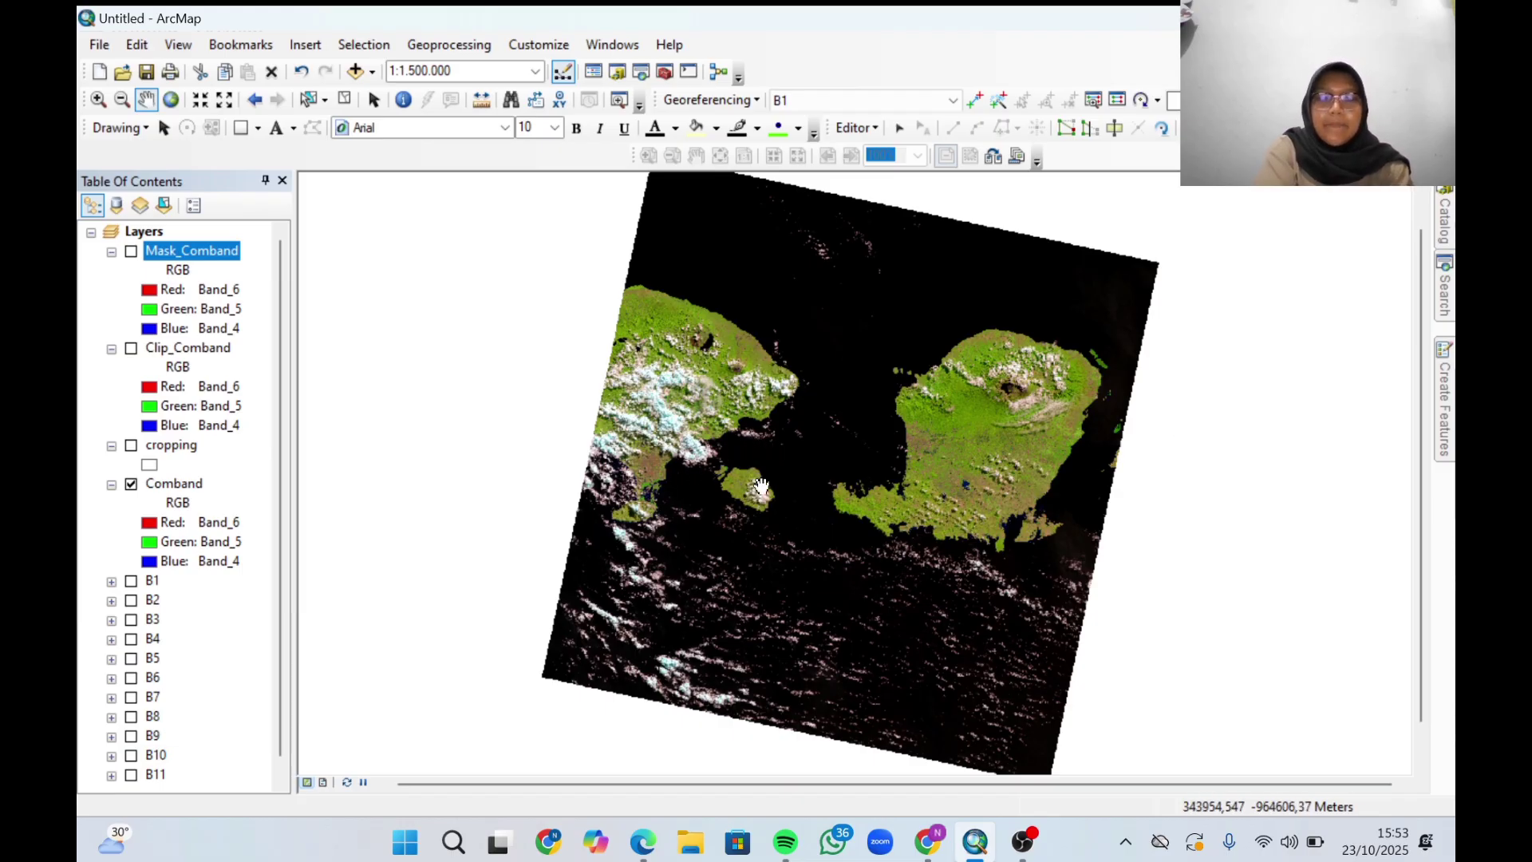
Inspect the full Comband scene and enlarge the area around Nusa Penida for a close view.
scroll(731, 517, "up", 2)
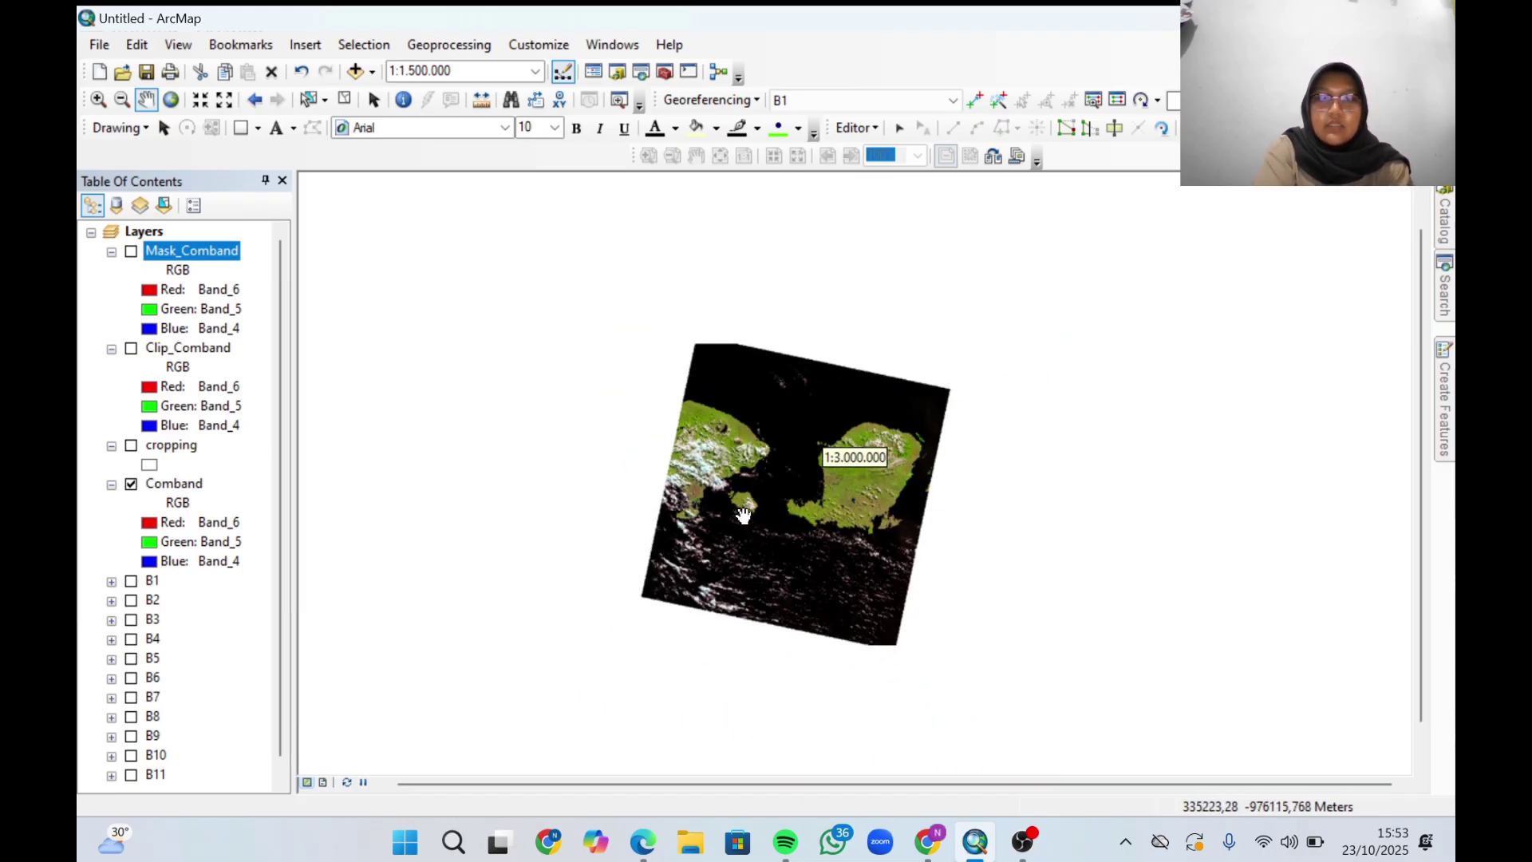
scroll(728, 519, "down", 4)
scroll(729, 519, "up", 2)
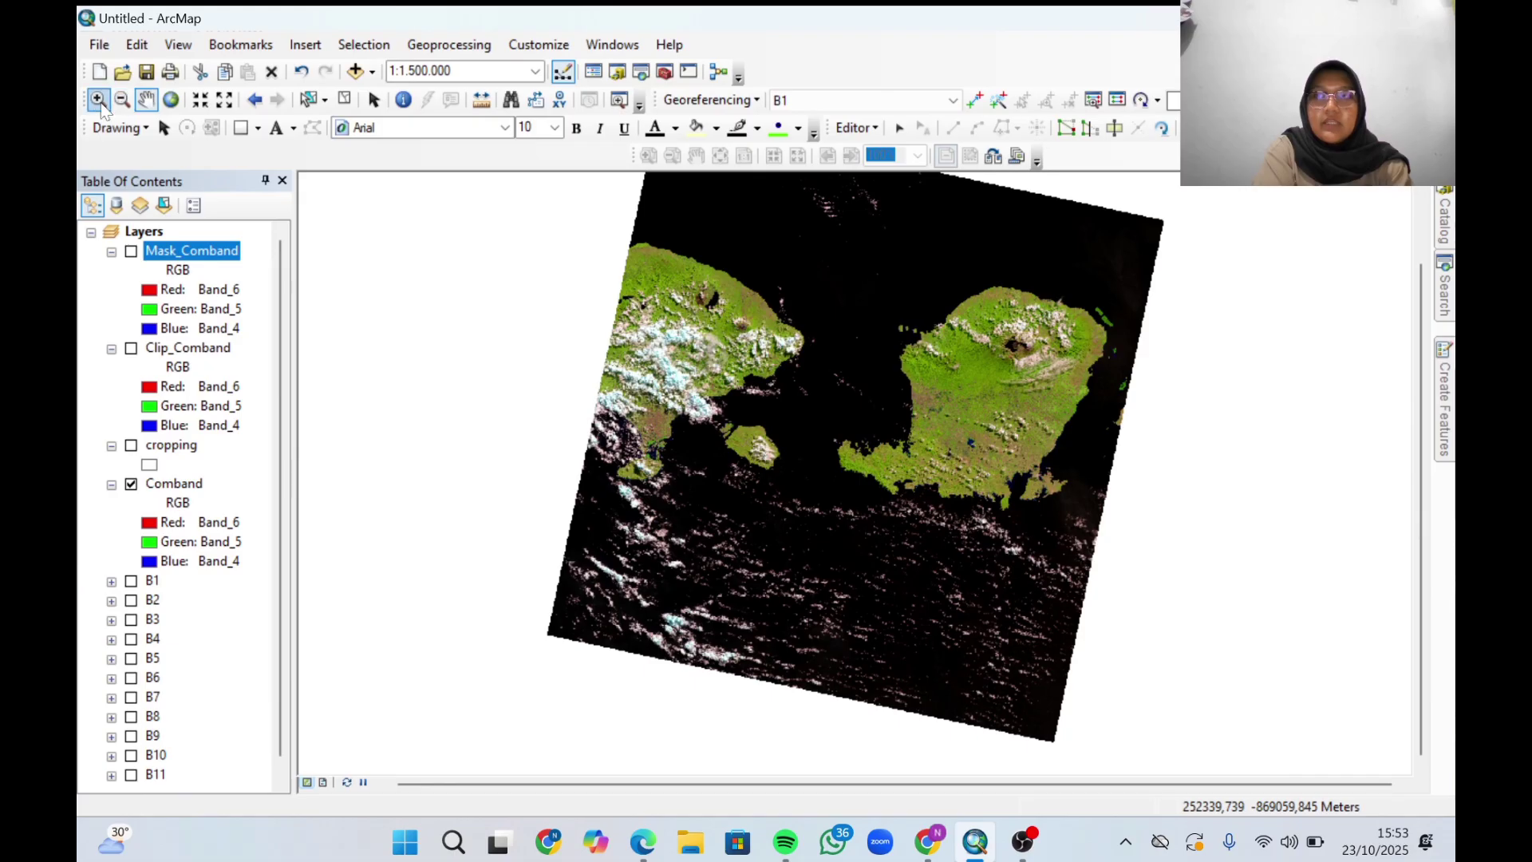
left_click(98, 99)
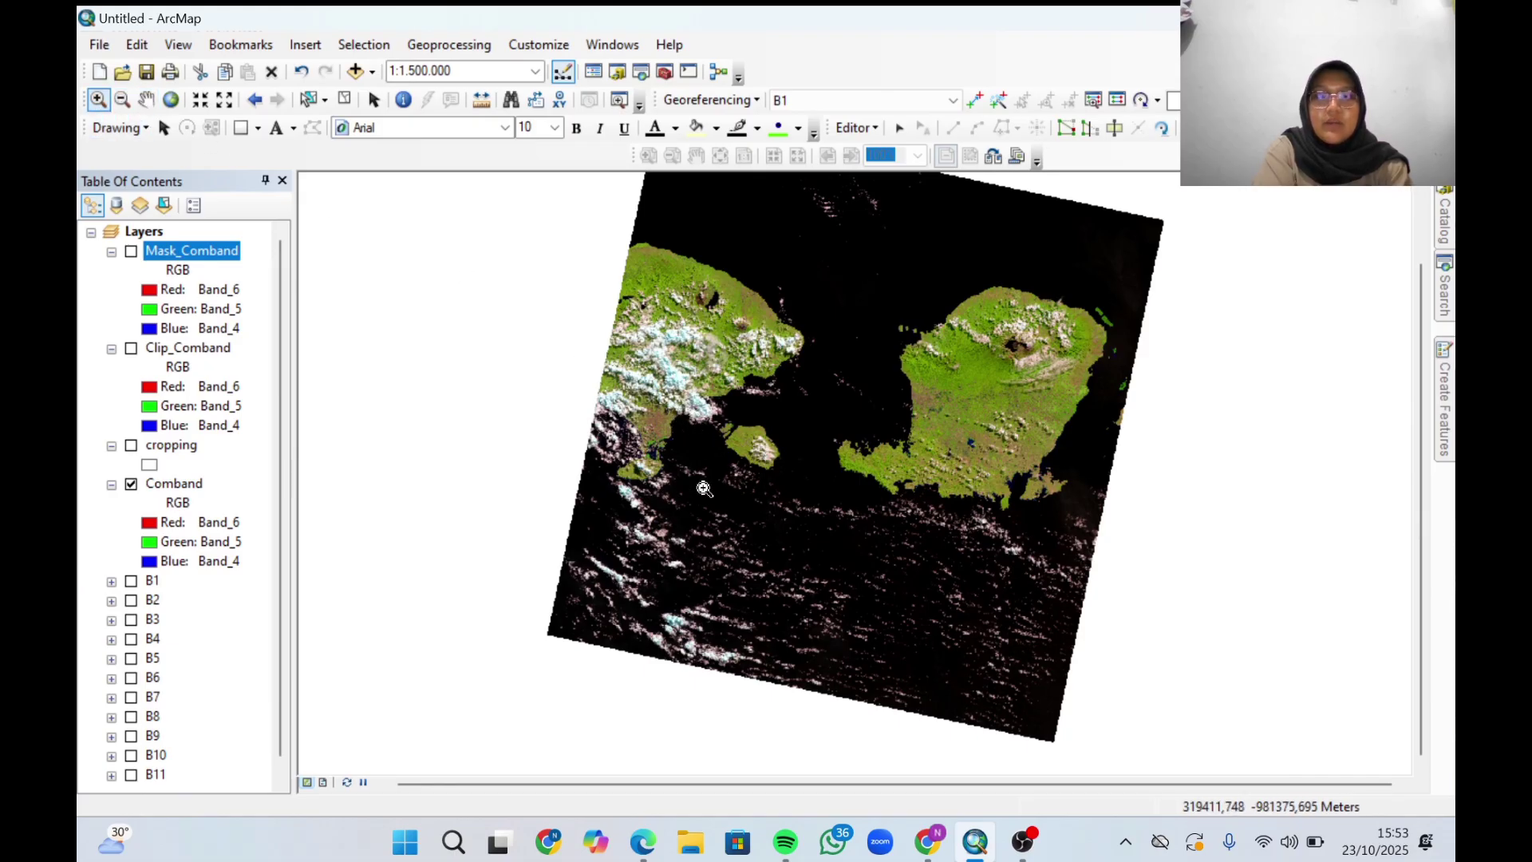
left_click_drag(692, 402, 802, 495)
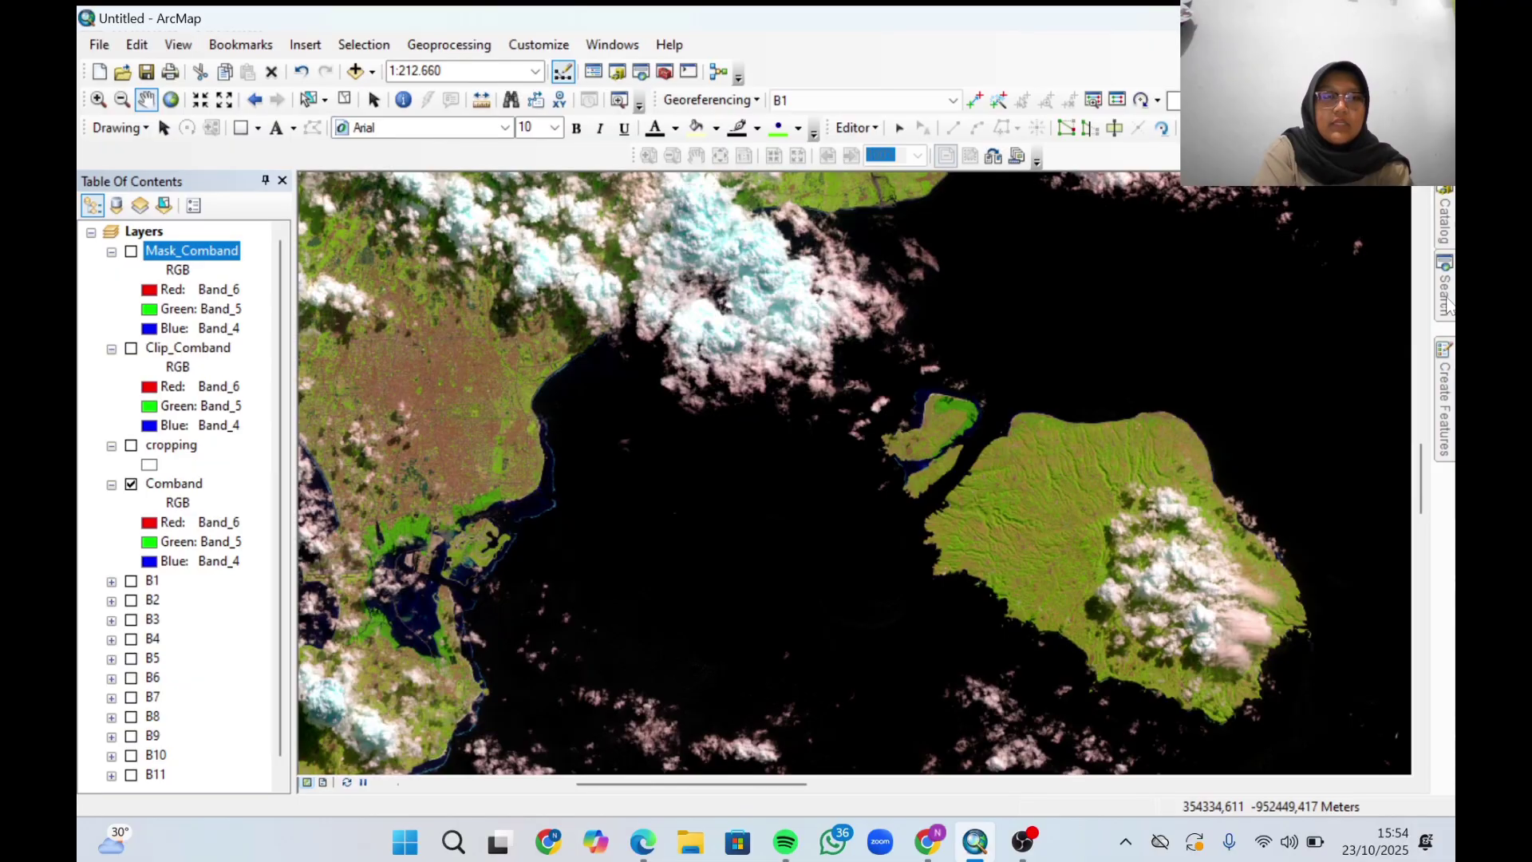
Search the geoprocessing tools for clip and open the Clip (Data Management) tool.
left_click(1445, 295)
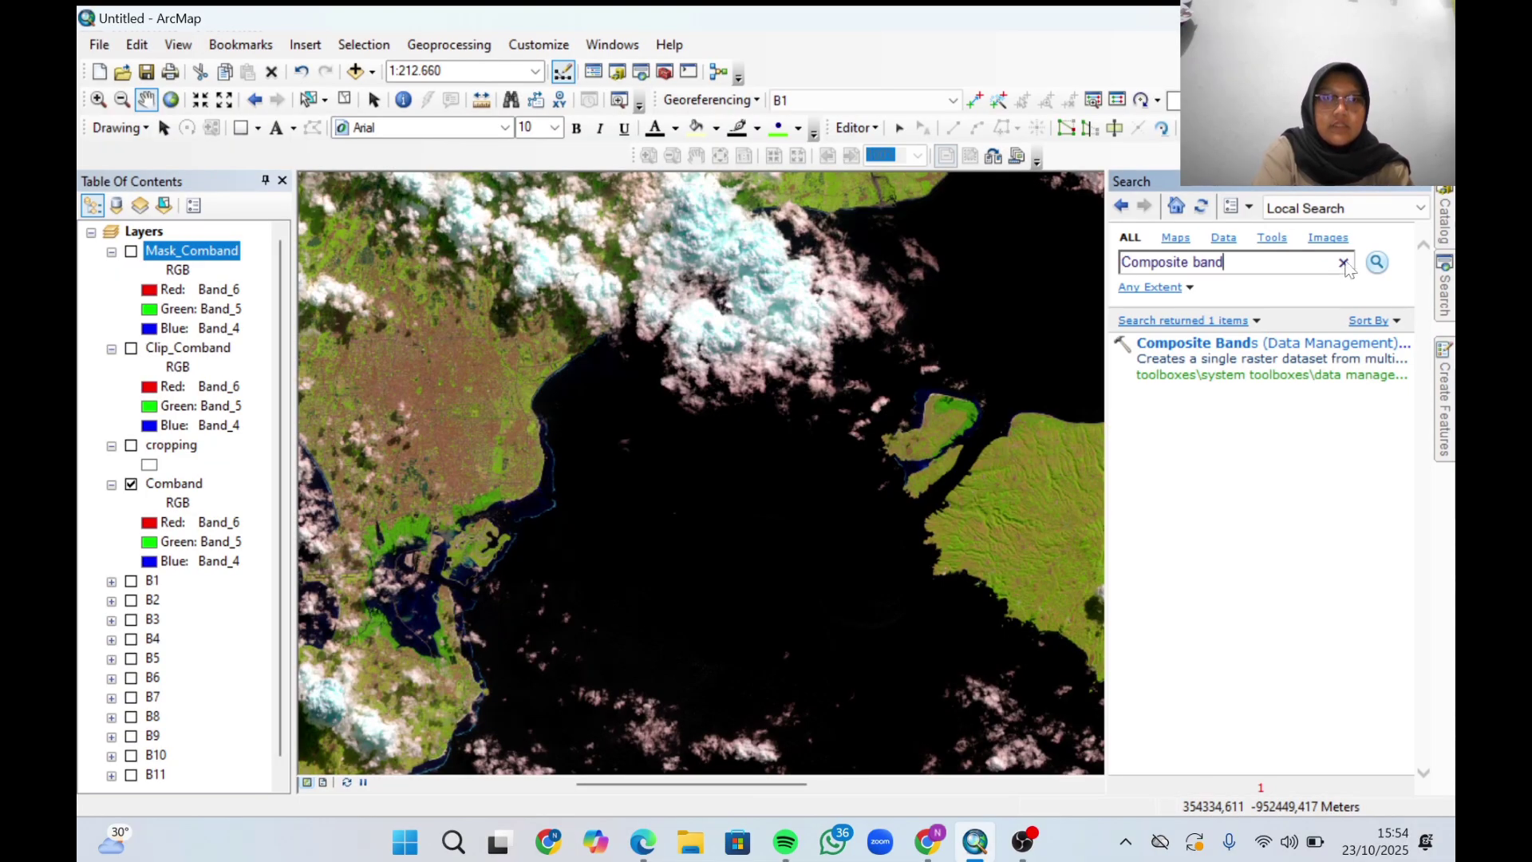
key("ctrl+a")
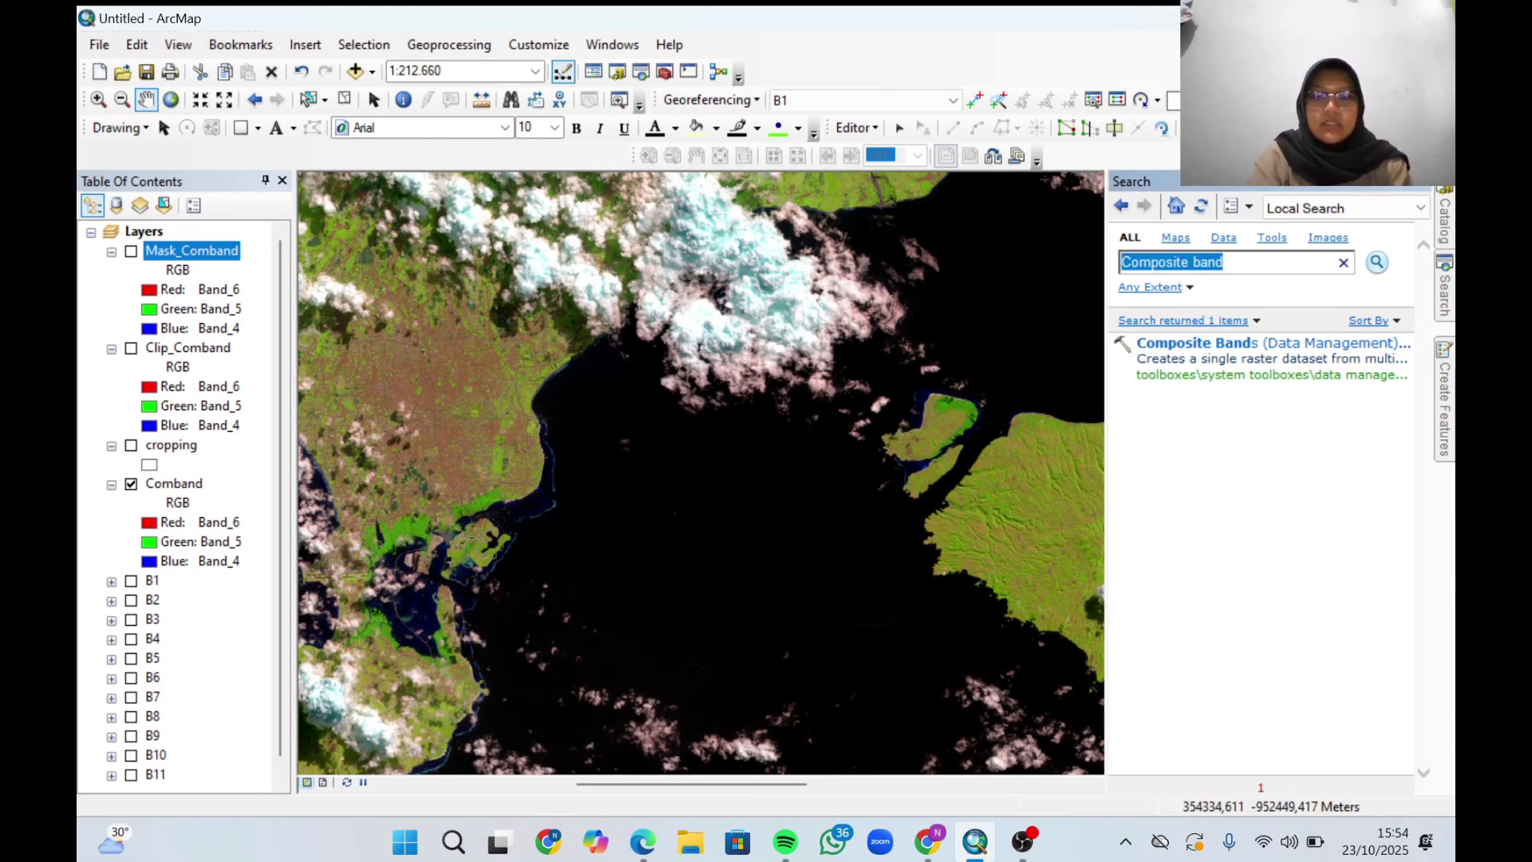
type("clip")
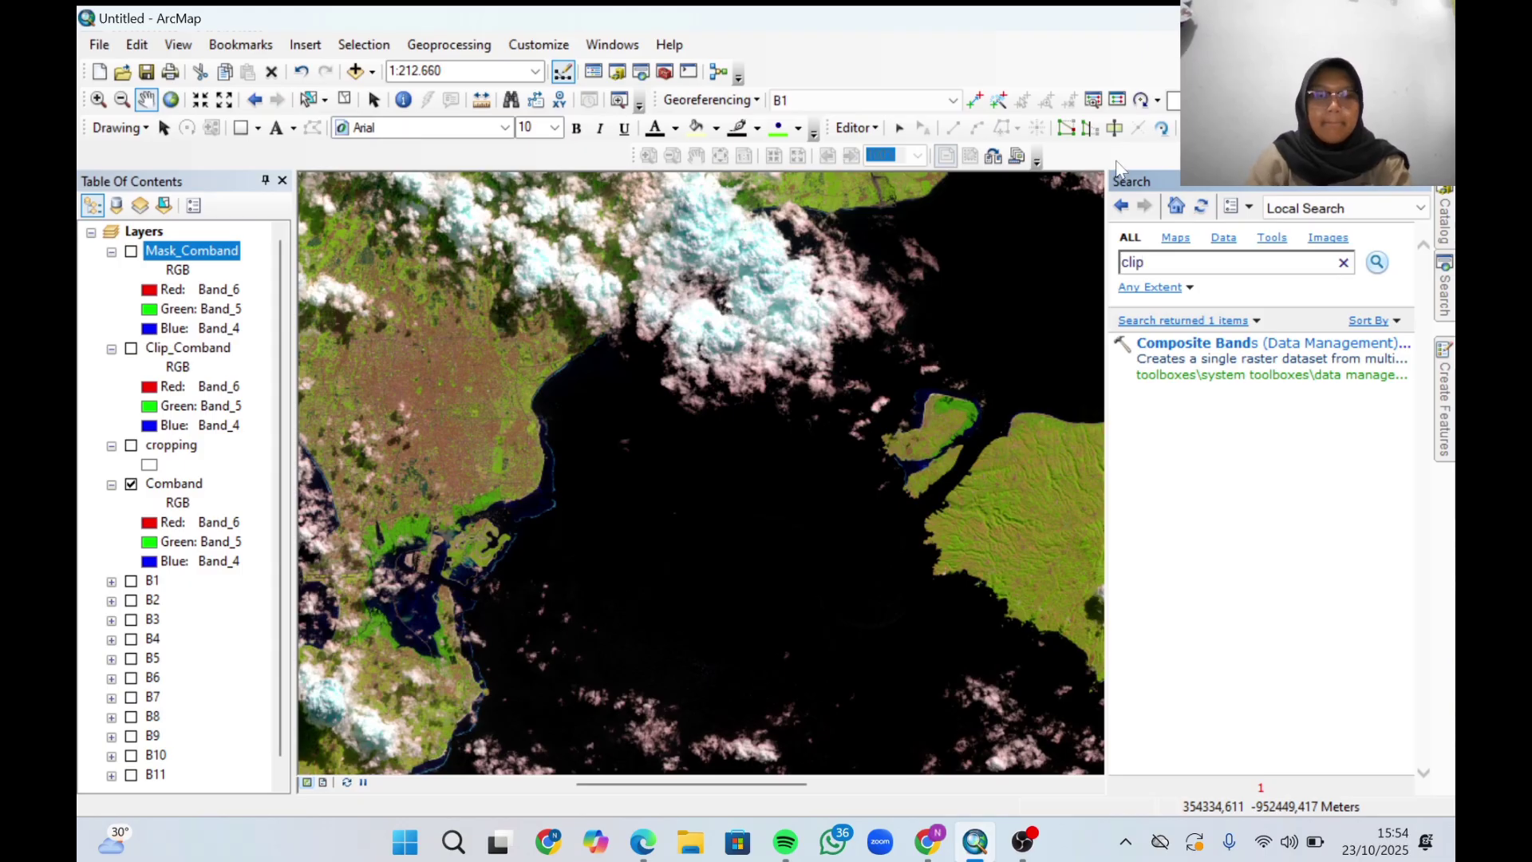
key("Return")
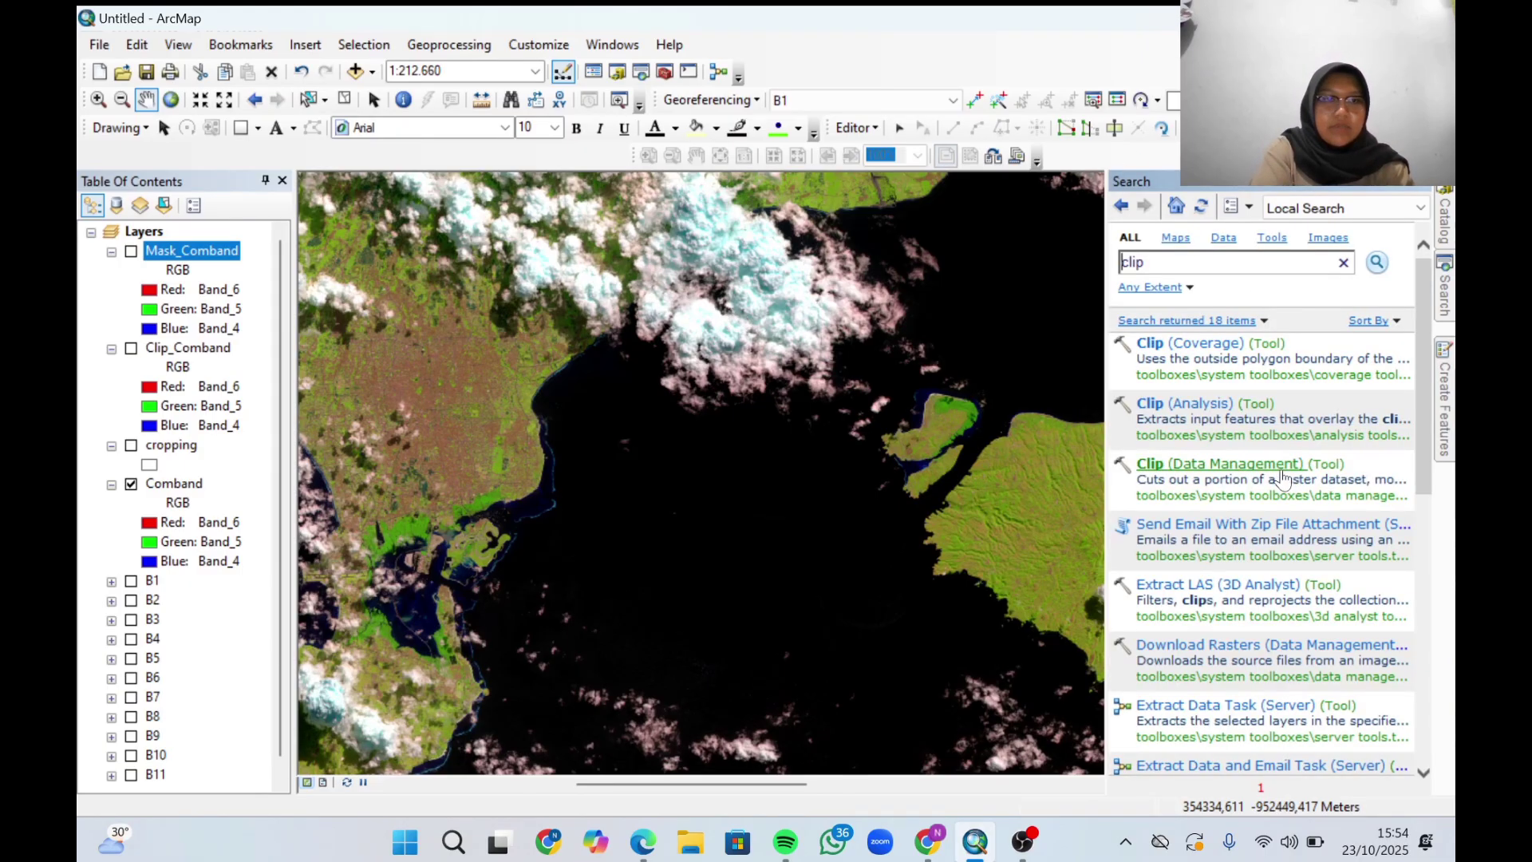
left_click(1272, 463)
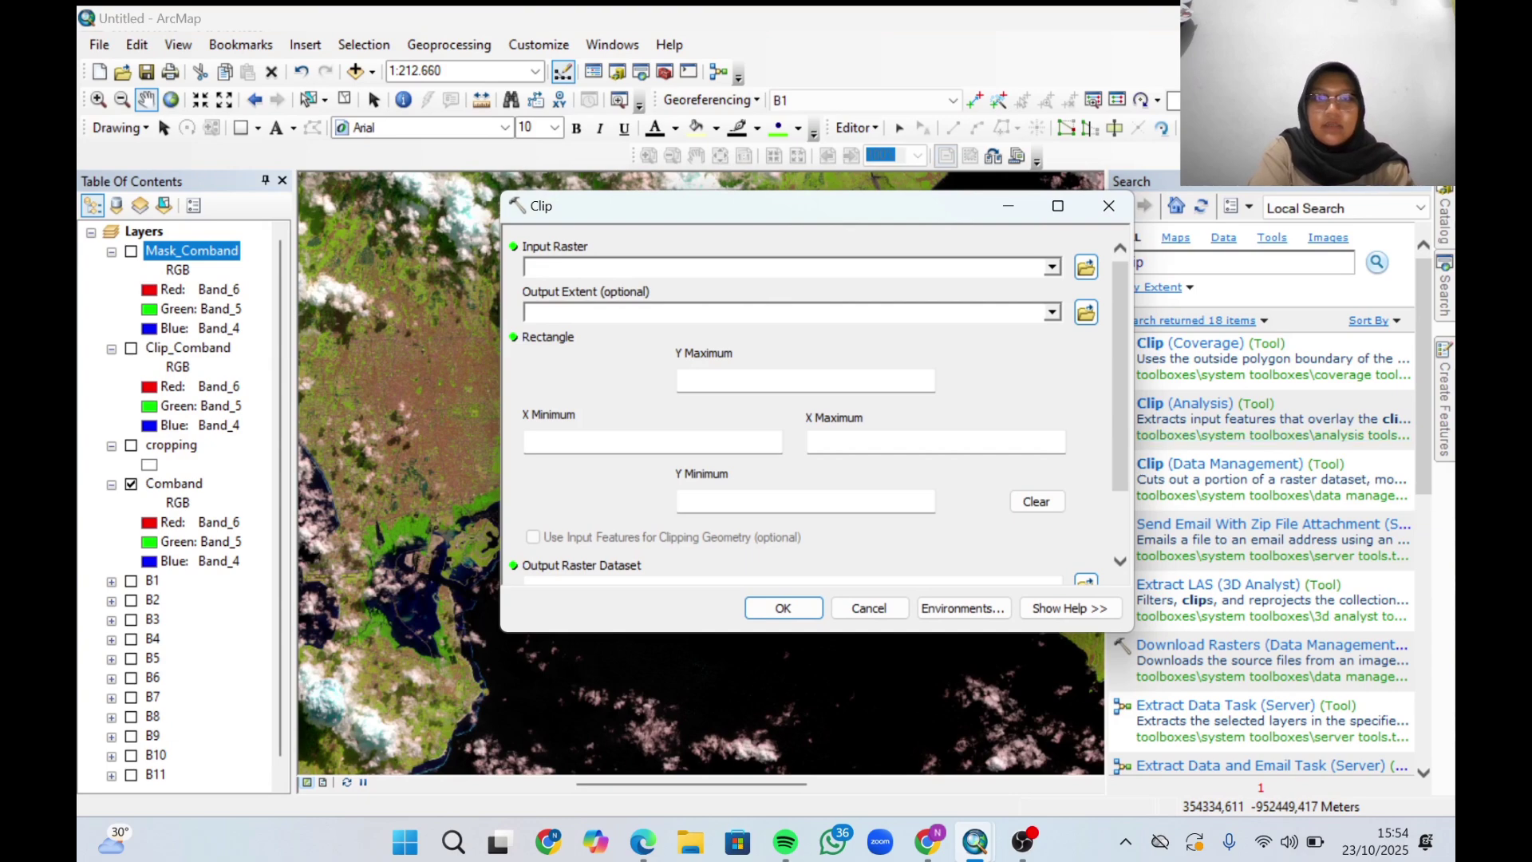
Clip the Comband raster with the processing extent set to Same as Display, keeping the default output dataset.
left_click(1053, 269)
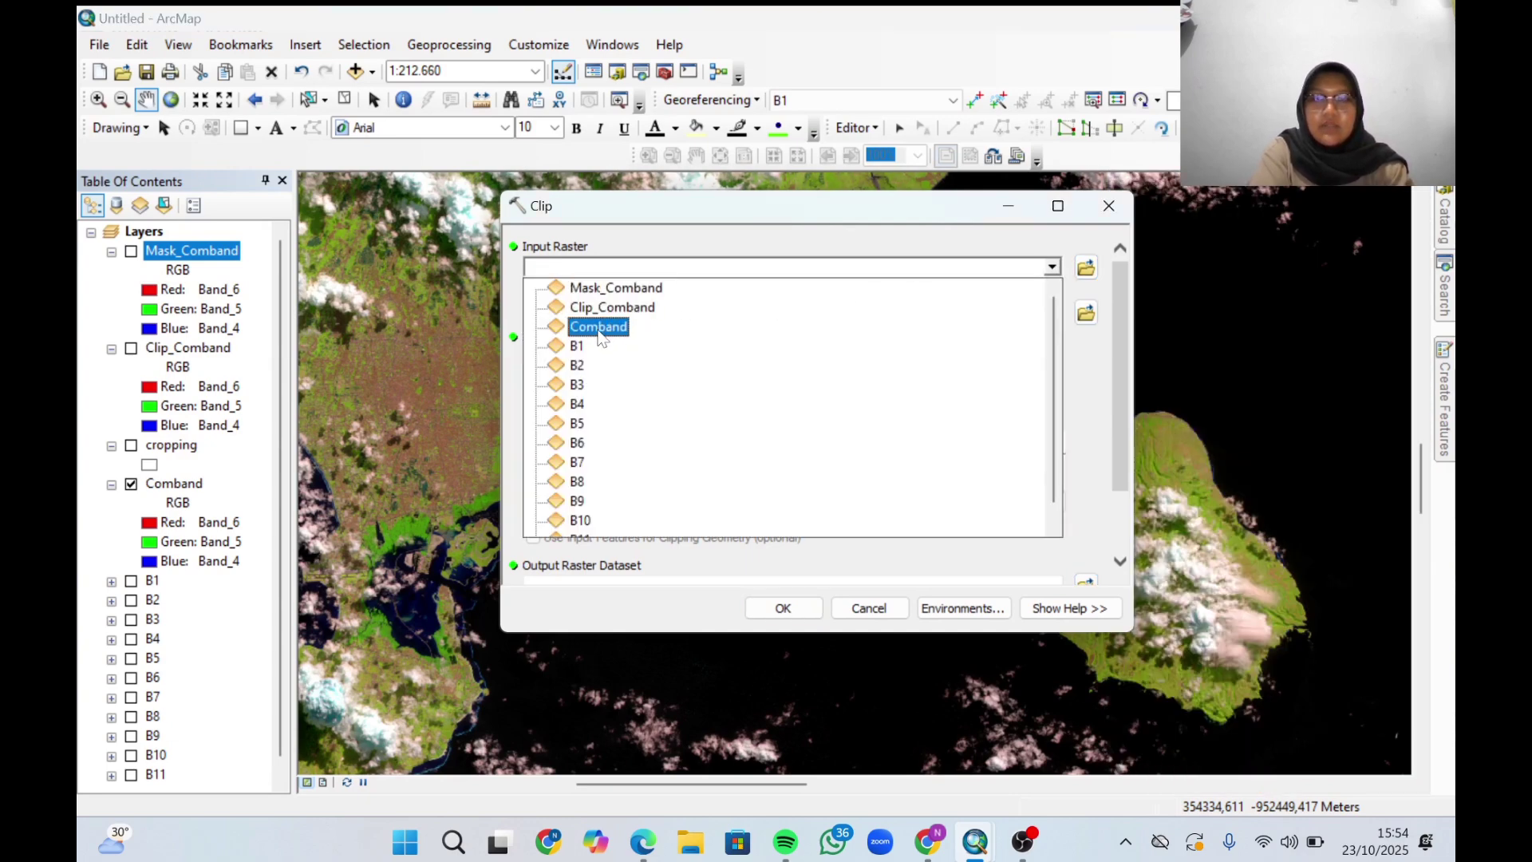
left_click(600, 328)
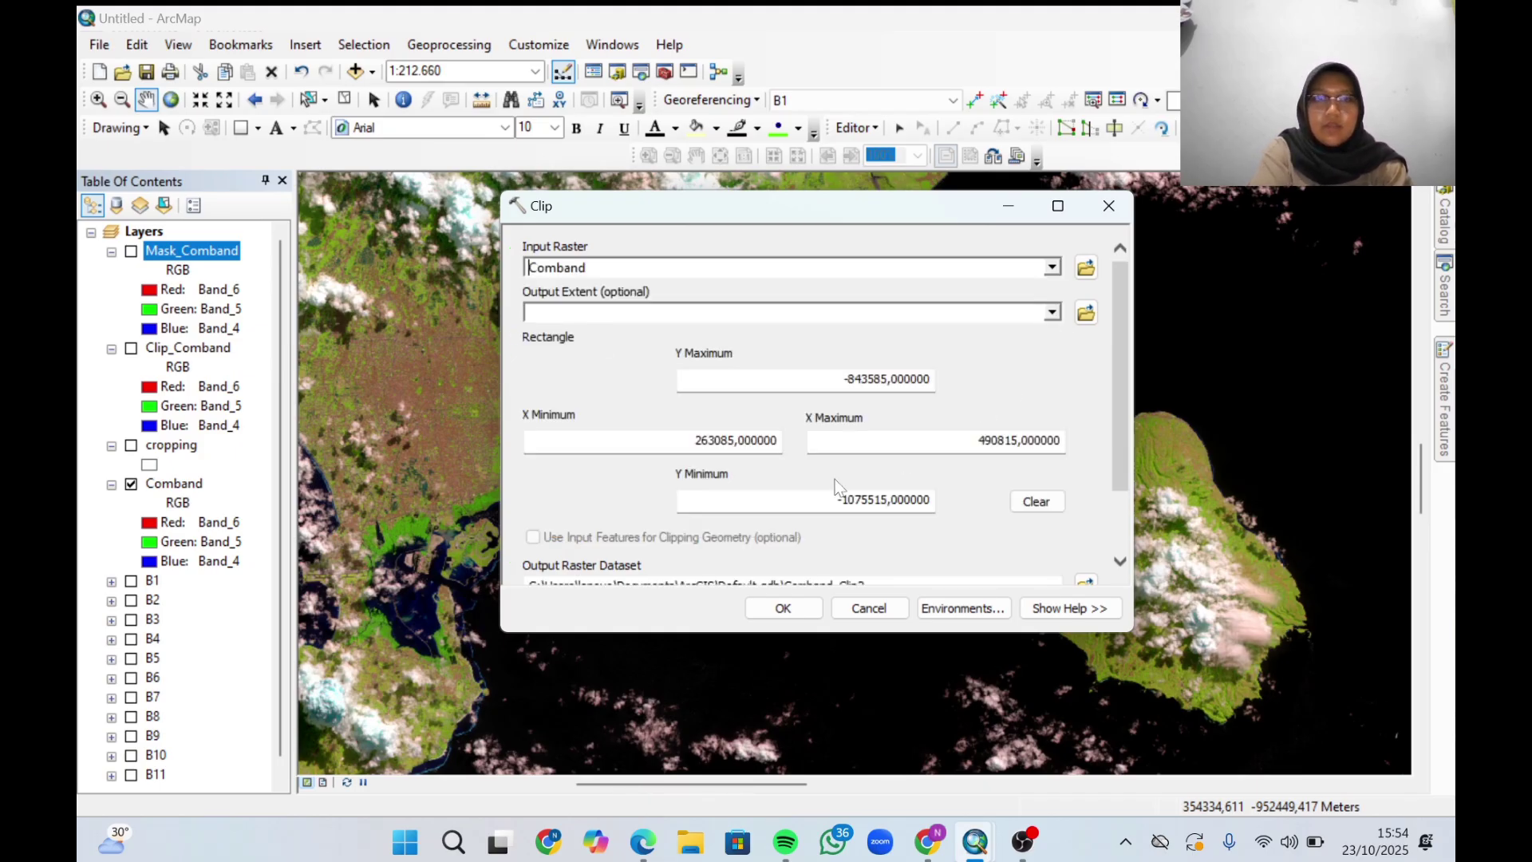
left_click(975, 608)
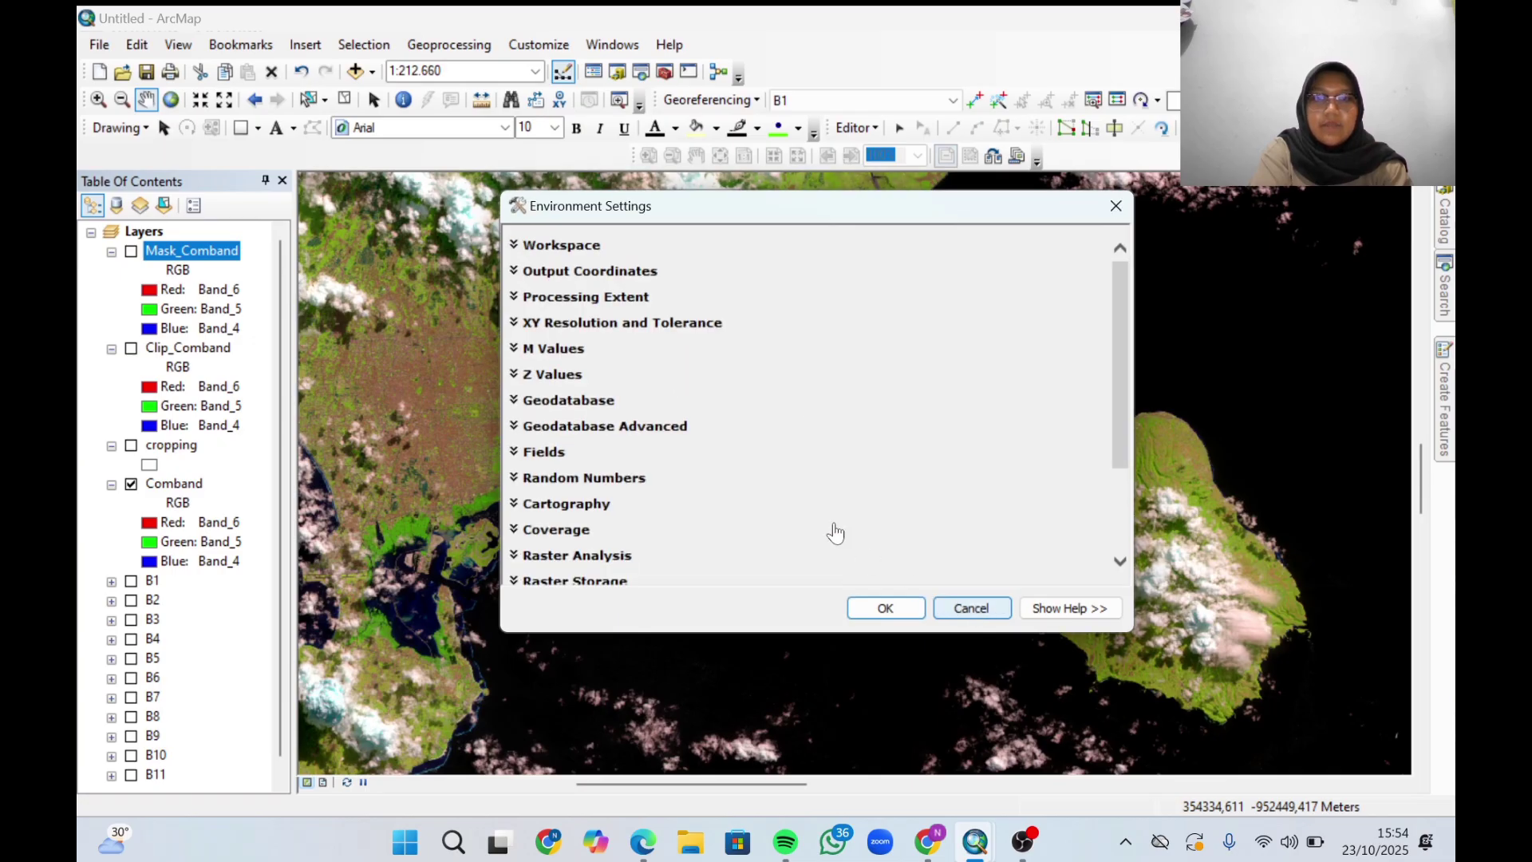
left_click(608, 300)
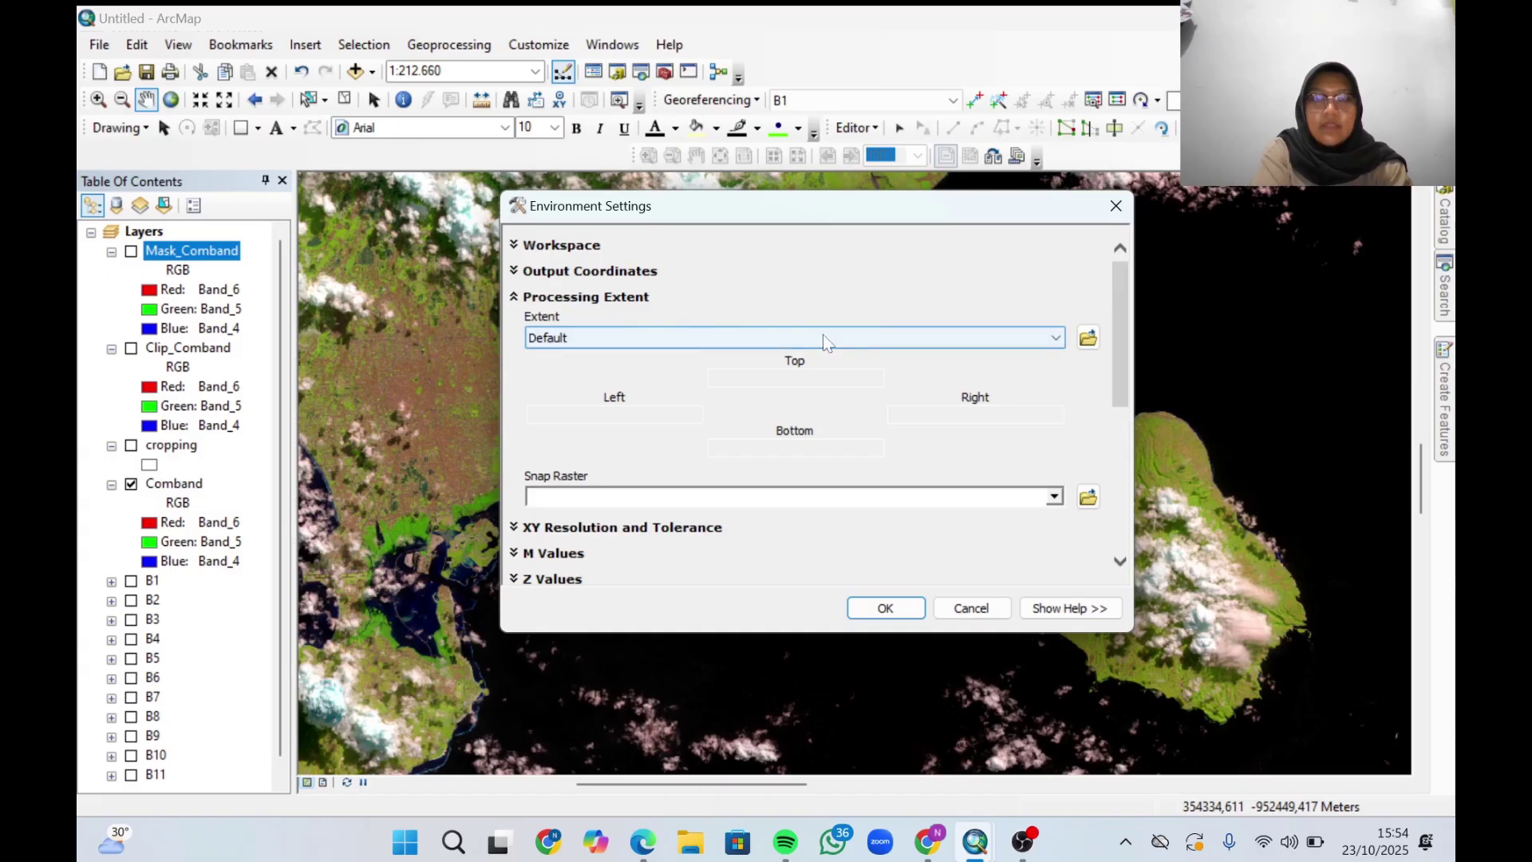
left_click(570, 338)
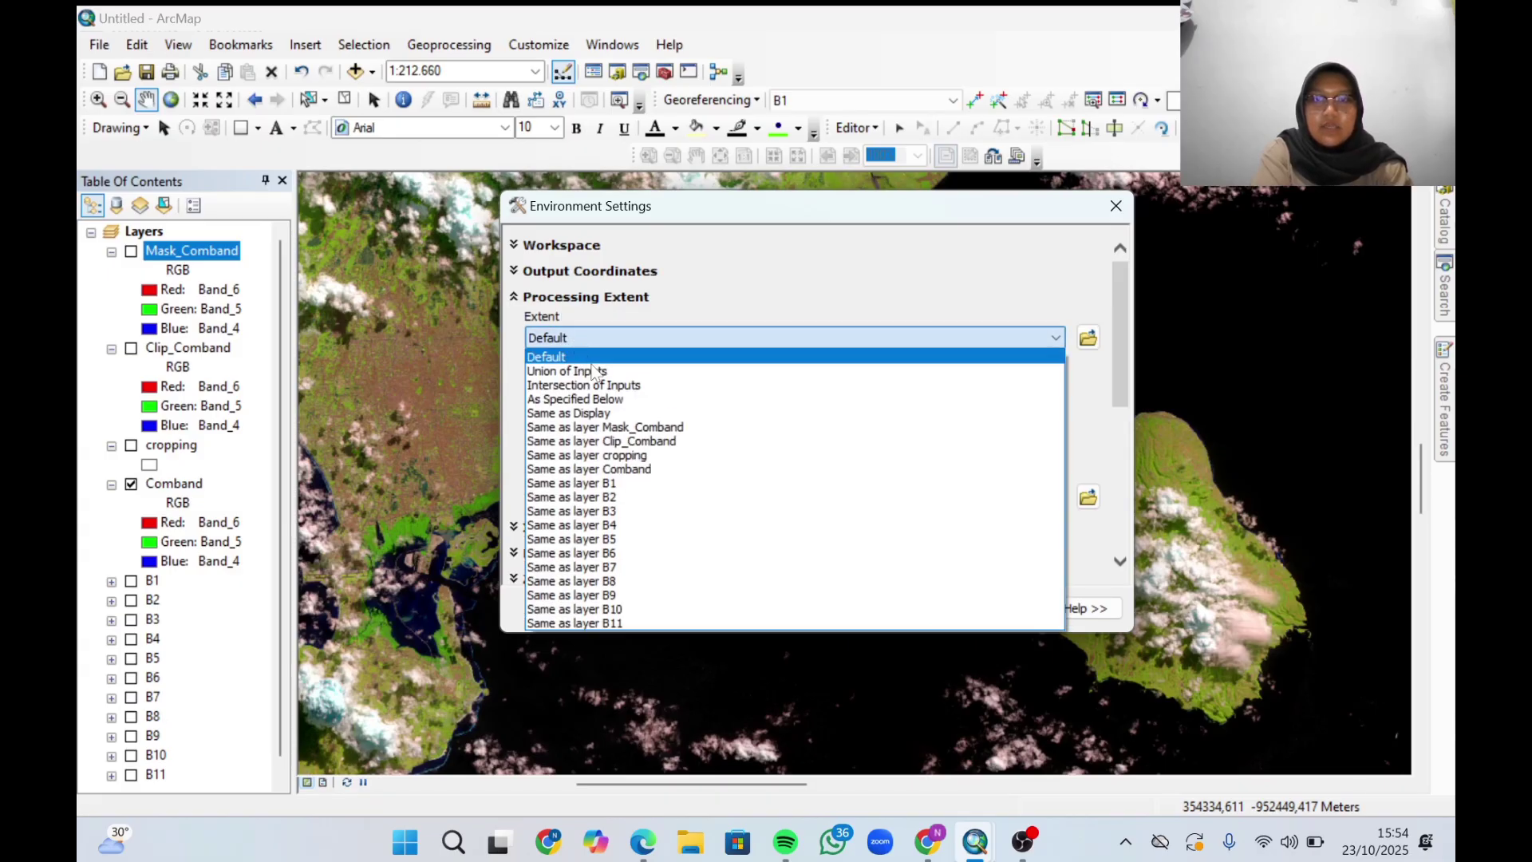
left_click(598, 413)
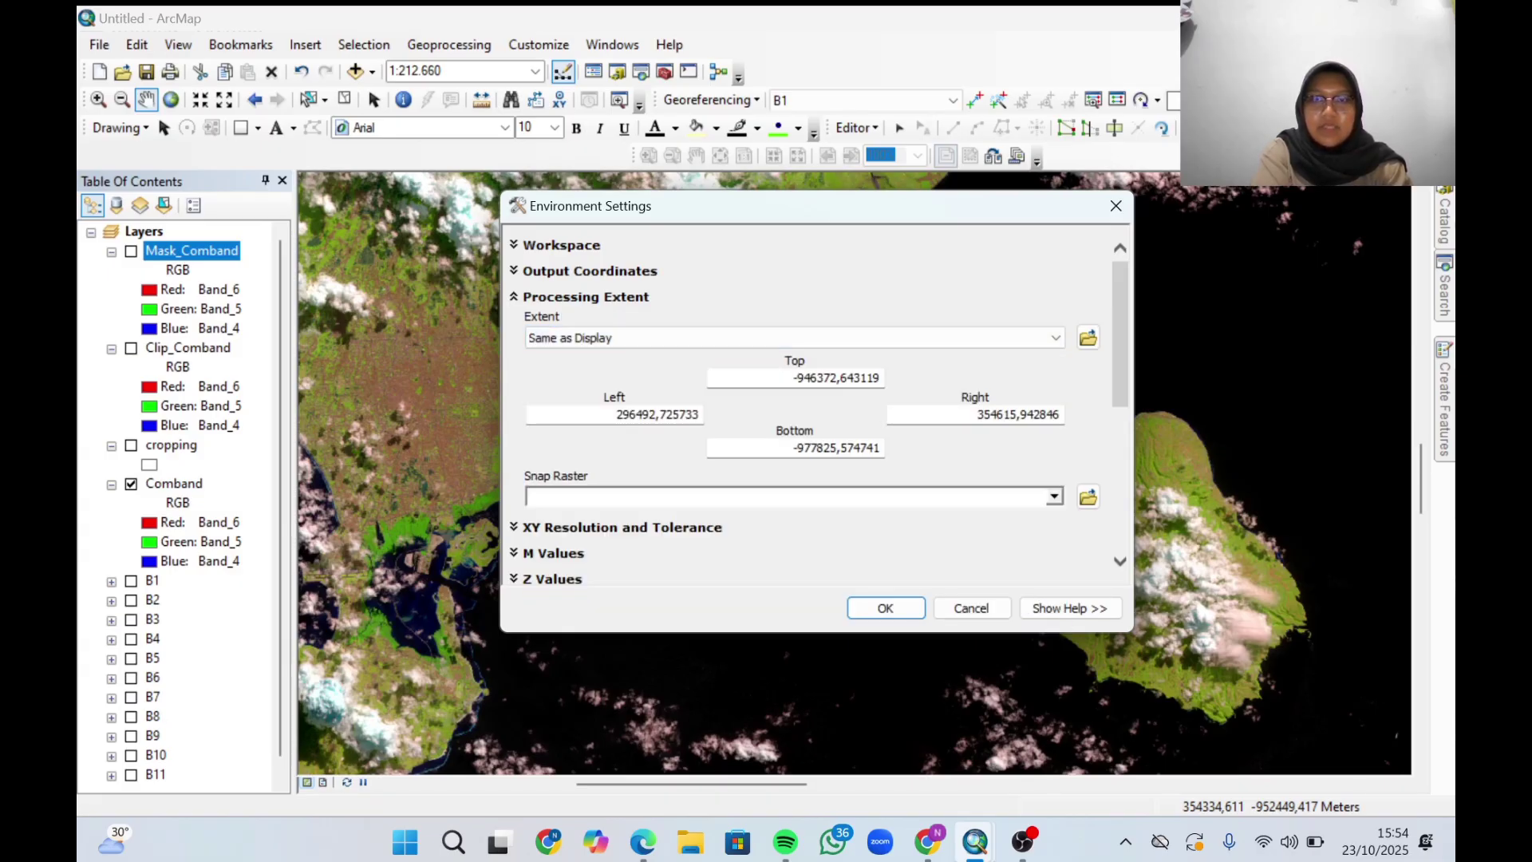
scroll(820, 410, "down", 1)
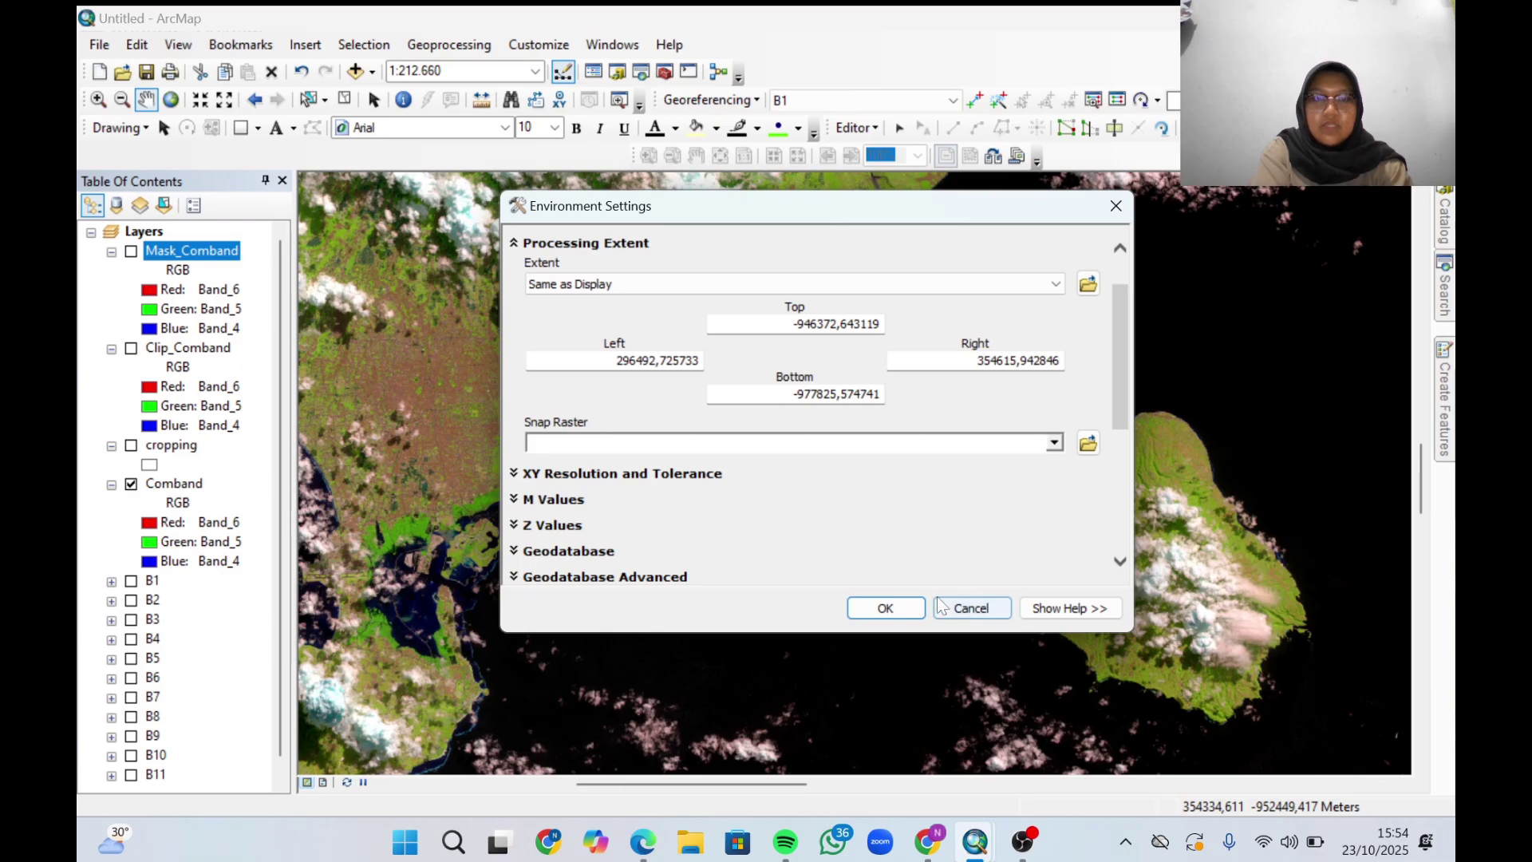
left_click(886, 608)
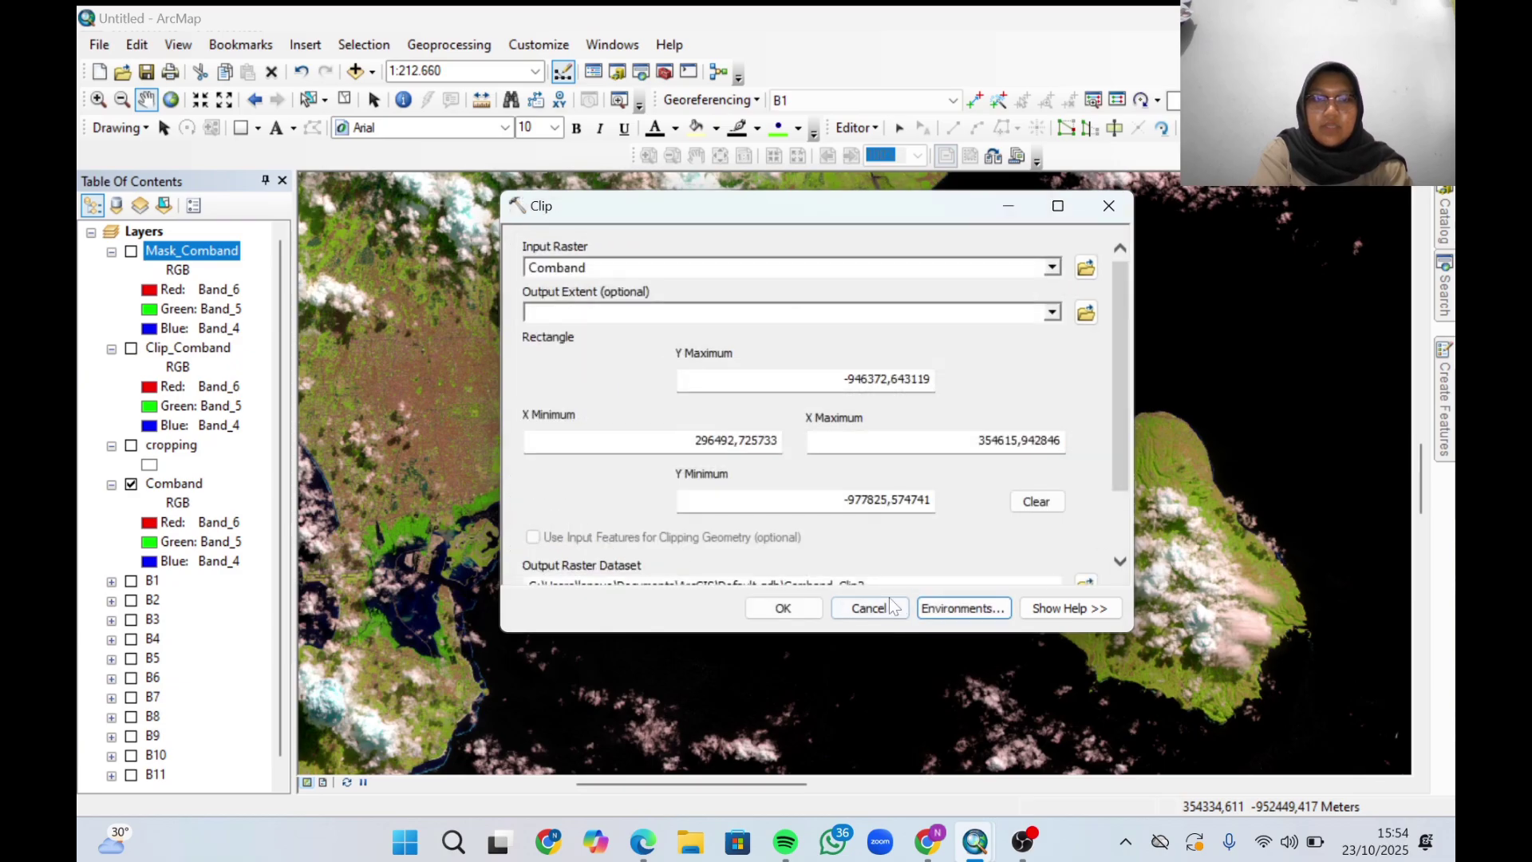
left_click(784, 609)
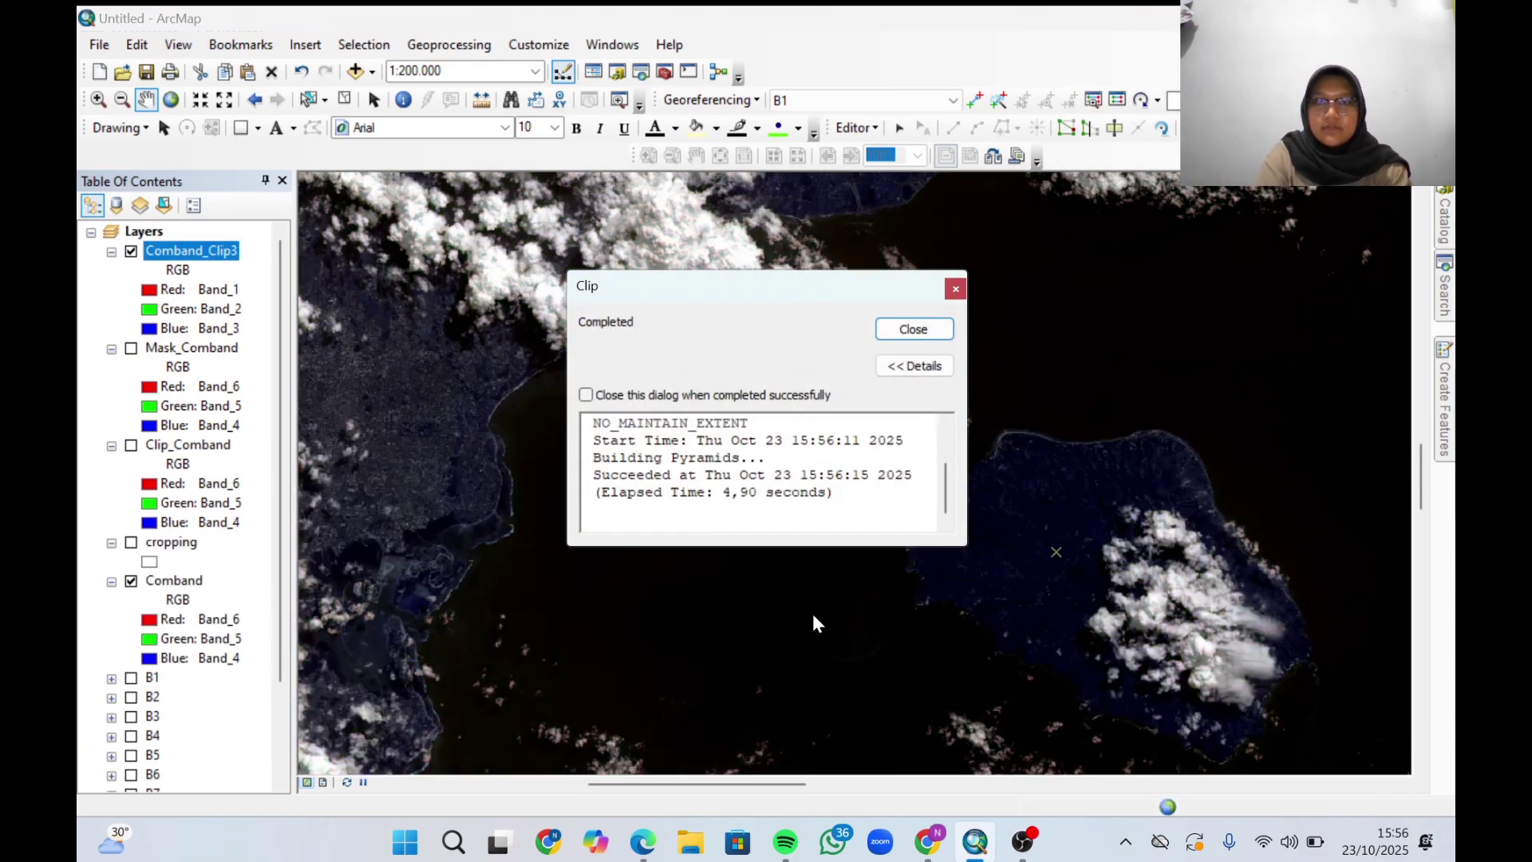
left_click(918, 334)
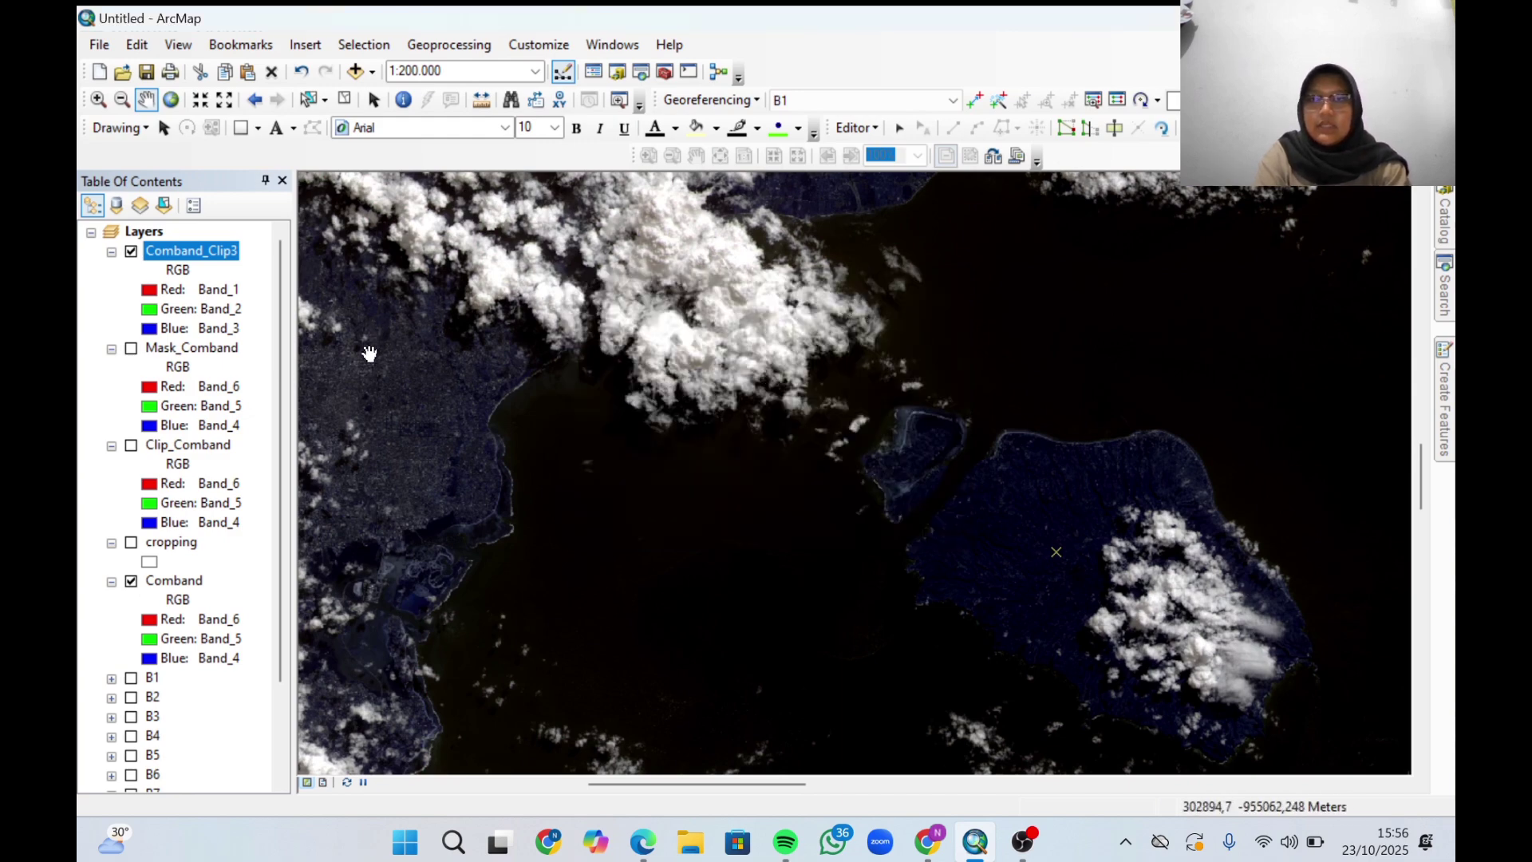
Change the Comband_Clip3 layer's red channel to Band_5 and its green channel to Band_4.
scroll(804, 449, "up", 4)
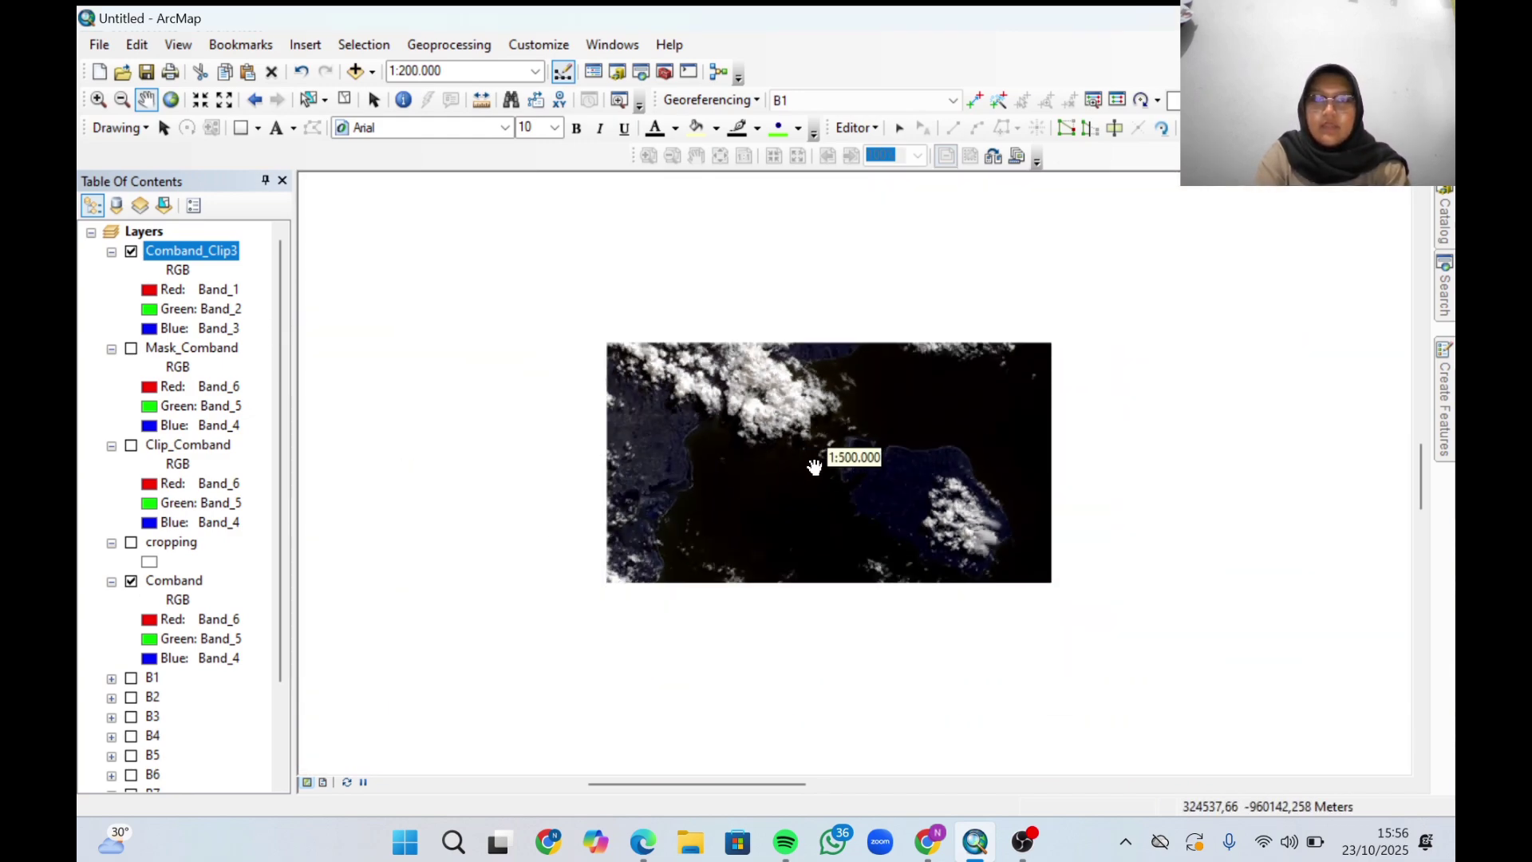
scroll(807, 457, "down", 1)
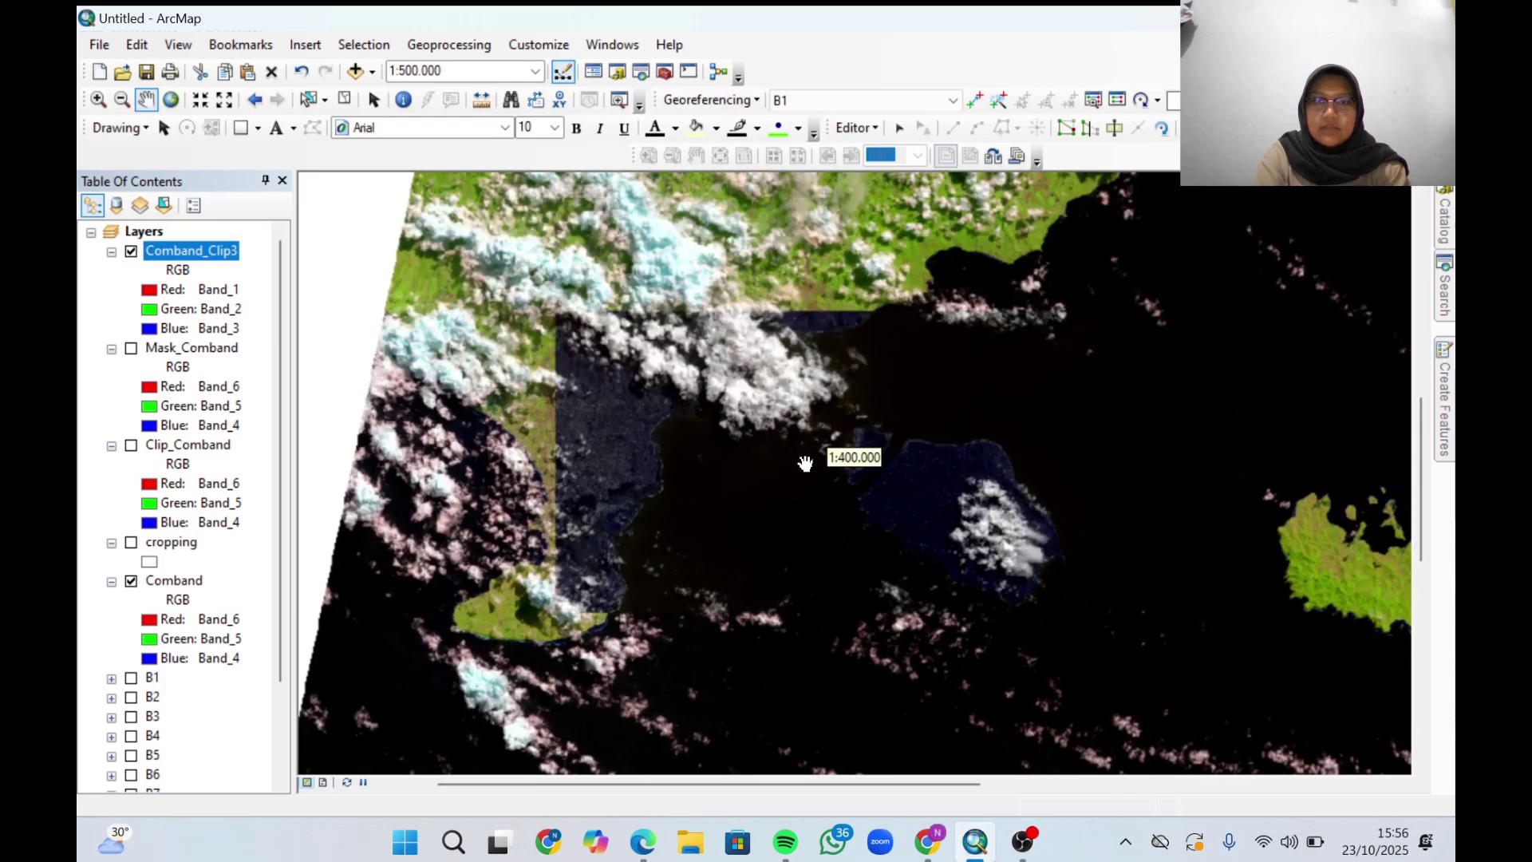
left_click_drag(823, 483, 772, 472)
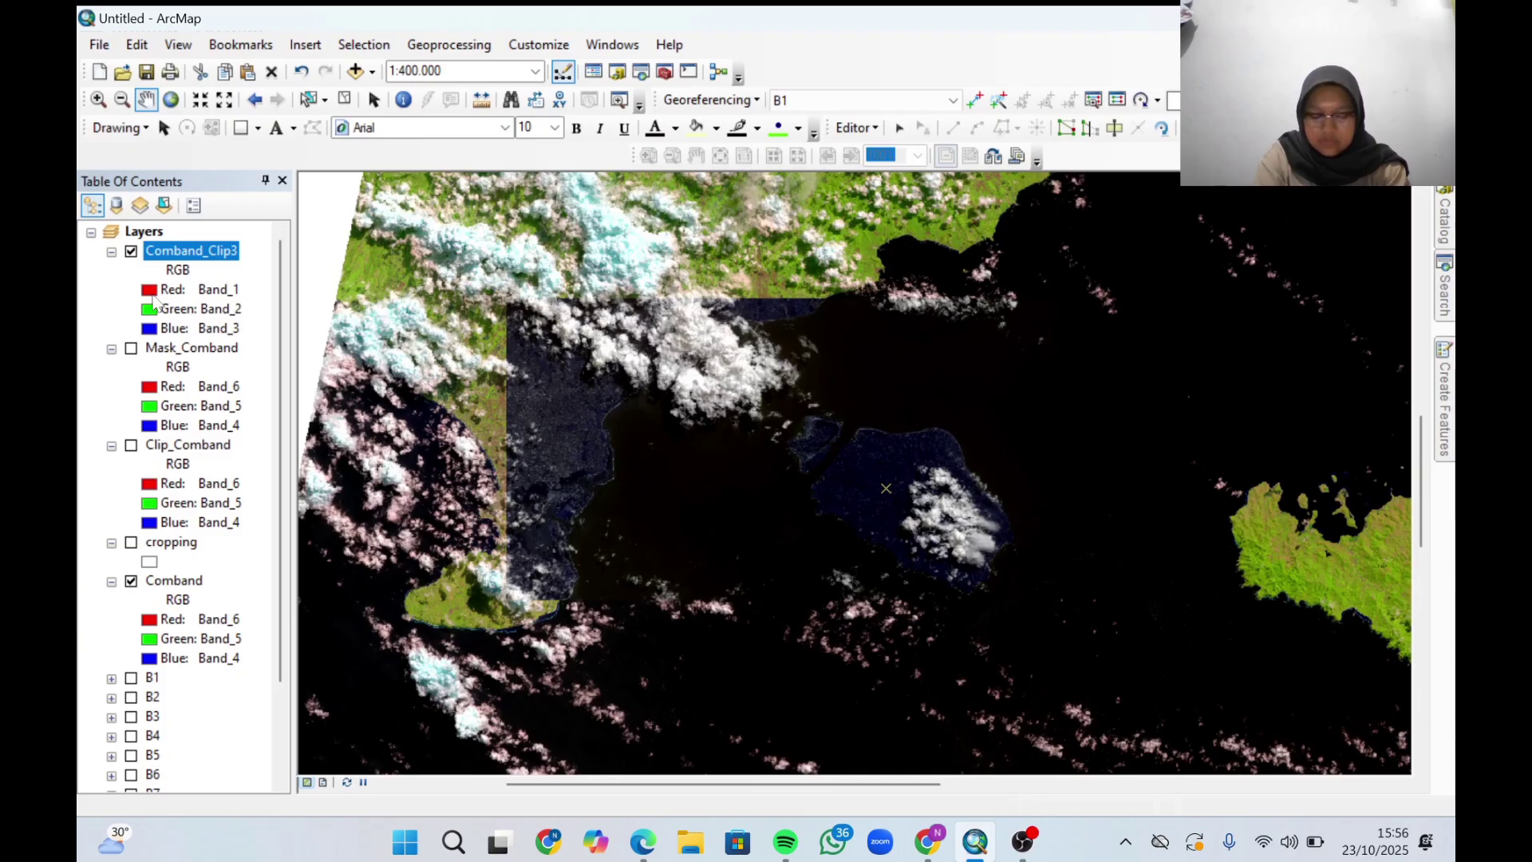
left_click(178, 291)
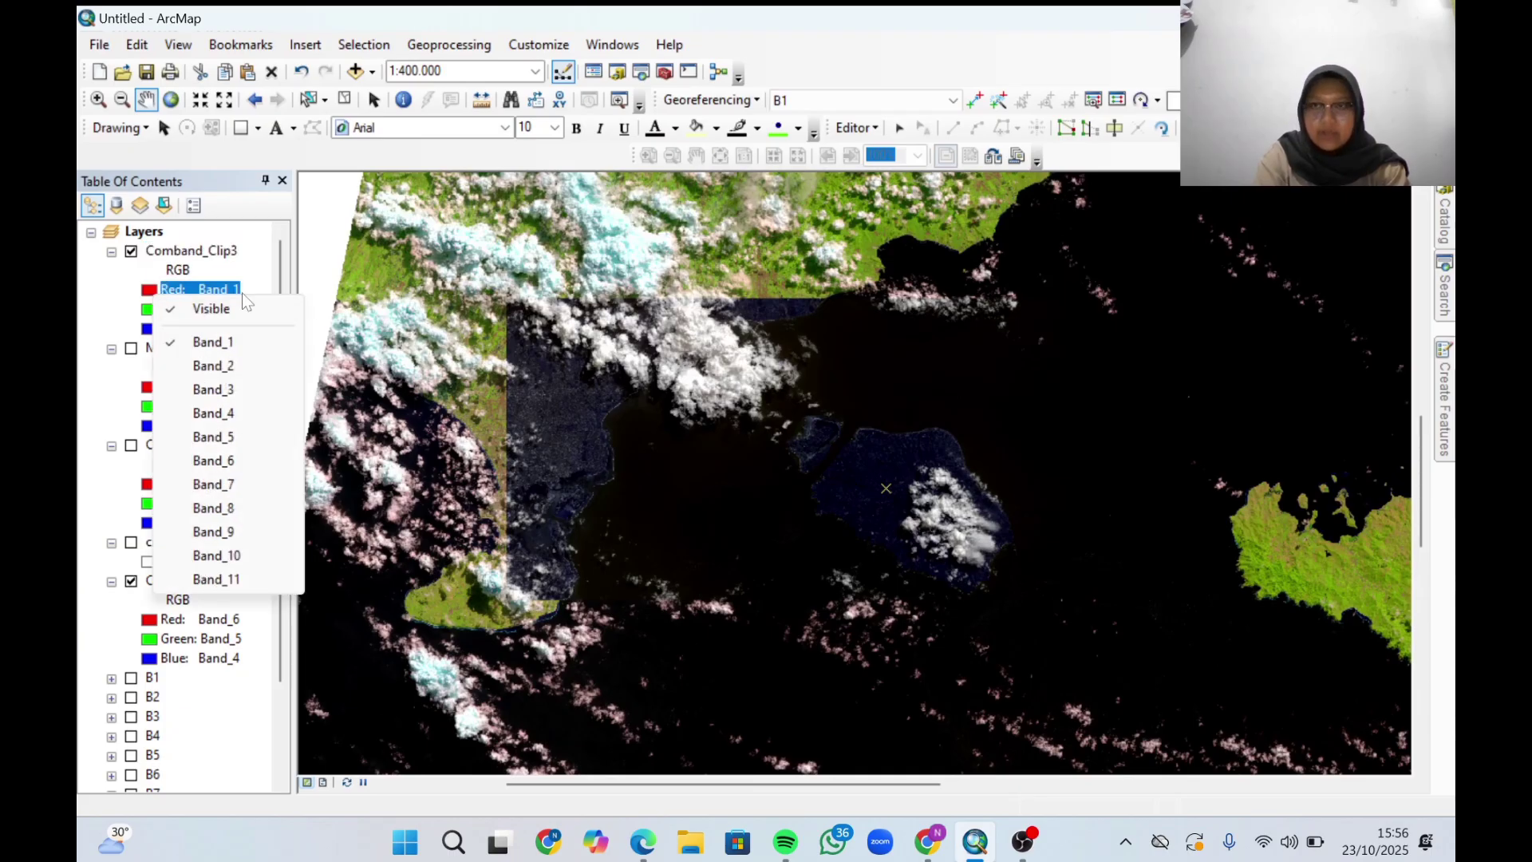
left_click(213, 436)
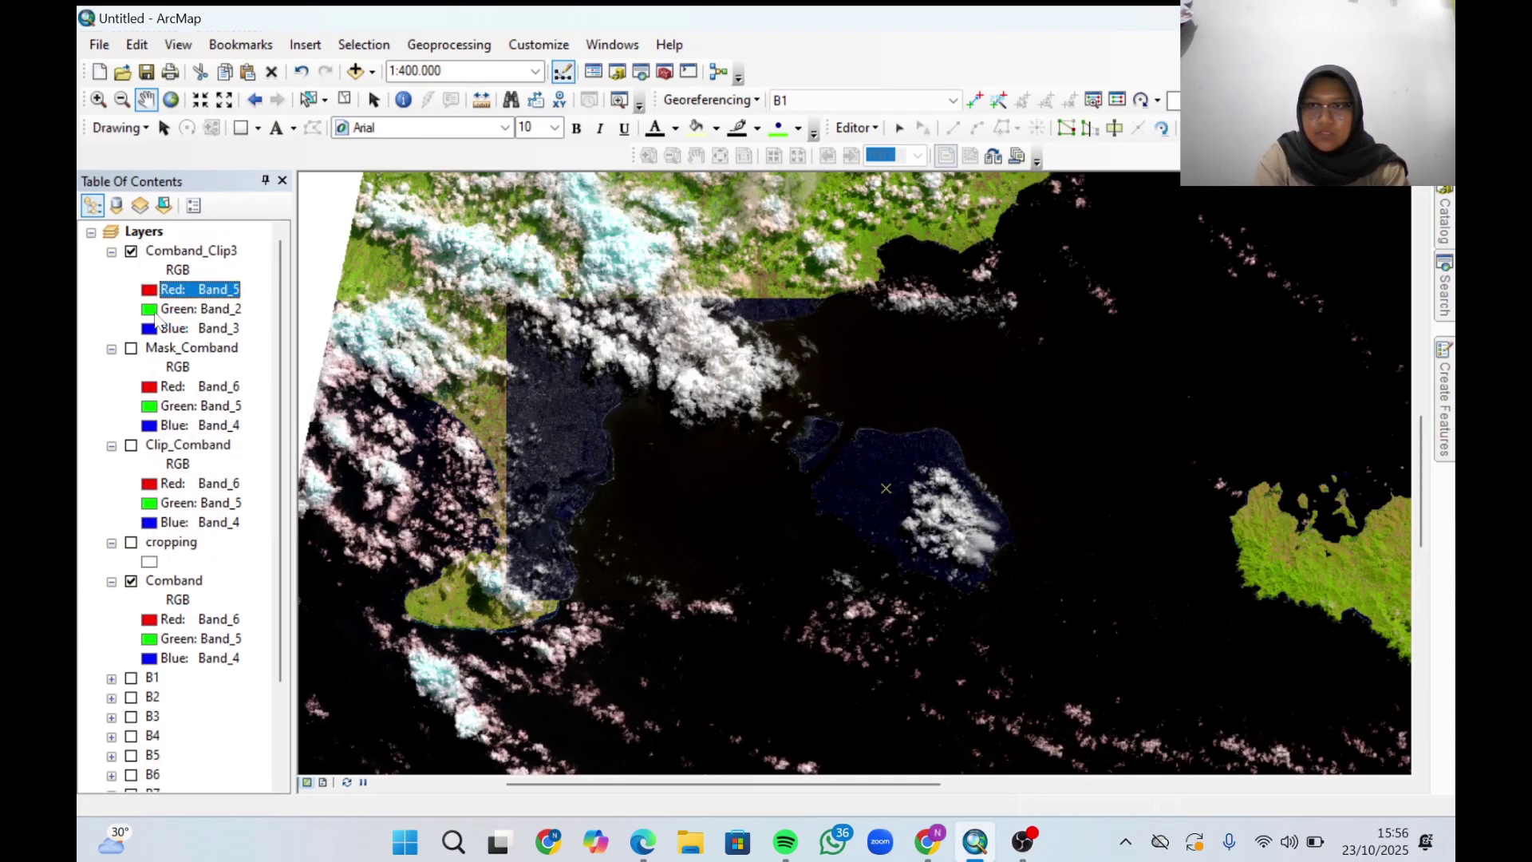
left_click(183, 309)
left_click(211, 431)
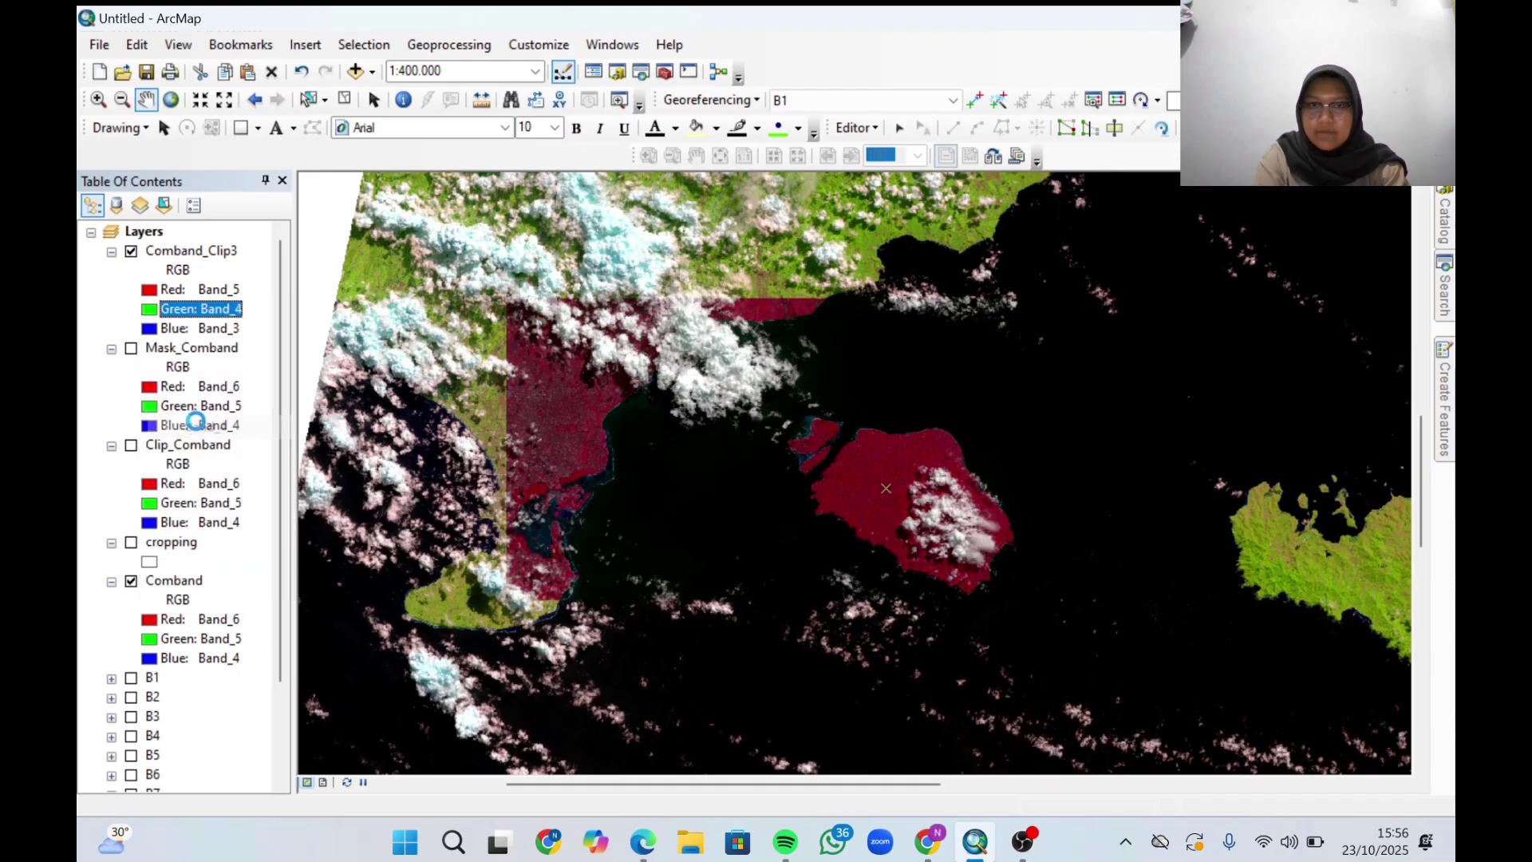
Compare the clipped image with the surrounding Comband scene, examining Nusa Penida and the clip's northern boundary up close.
scroll(711, 445, "down", 2)
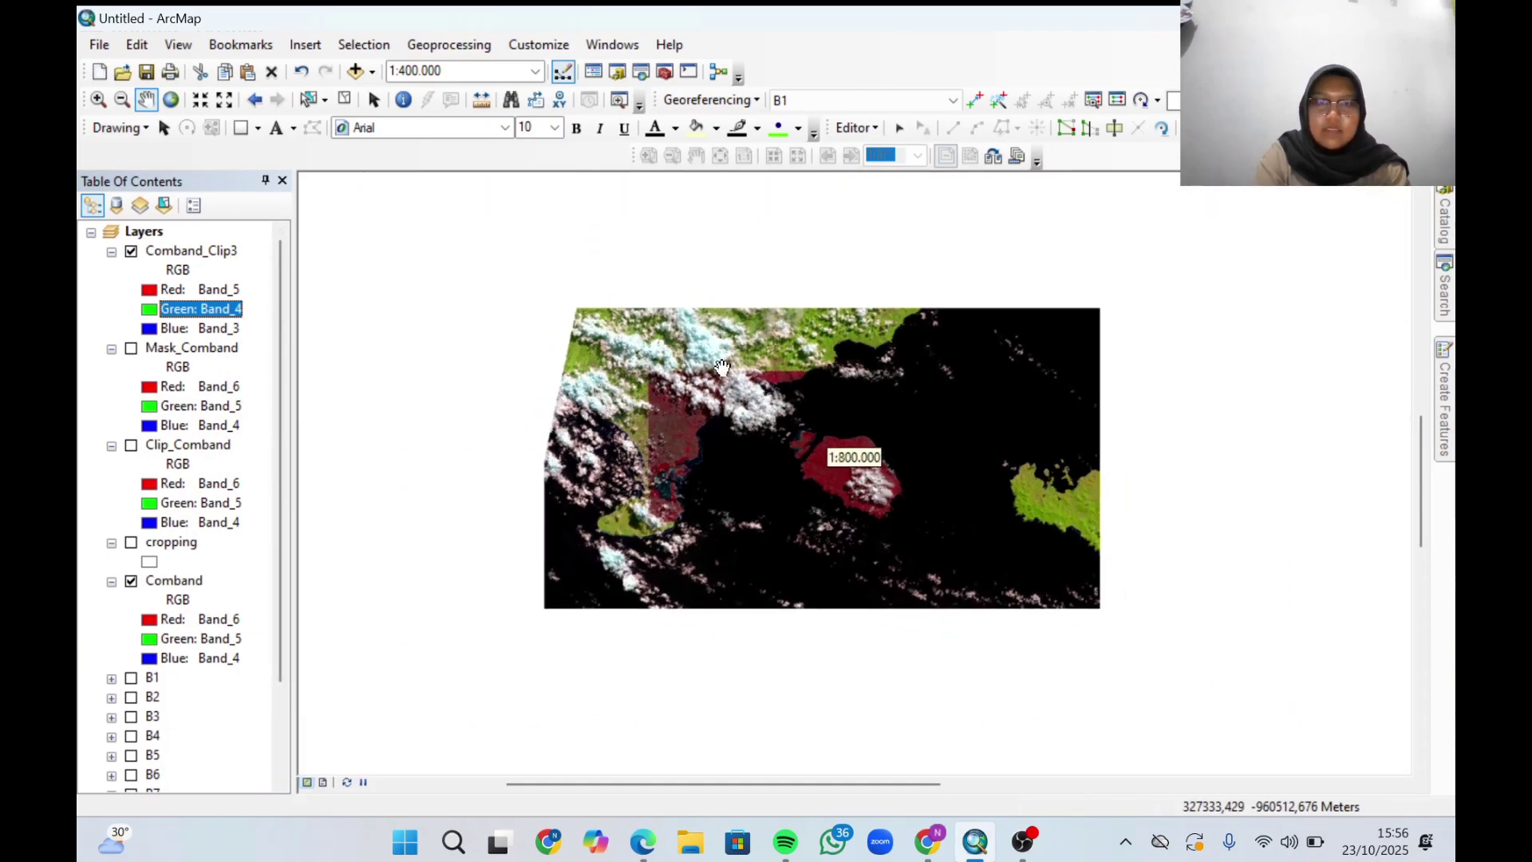
mouse_move(706, 359)
left_mouse_down()
mouse_move(708, 422)
mouse_move(842, 349)
left_mouse_up()
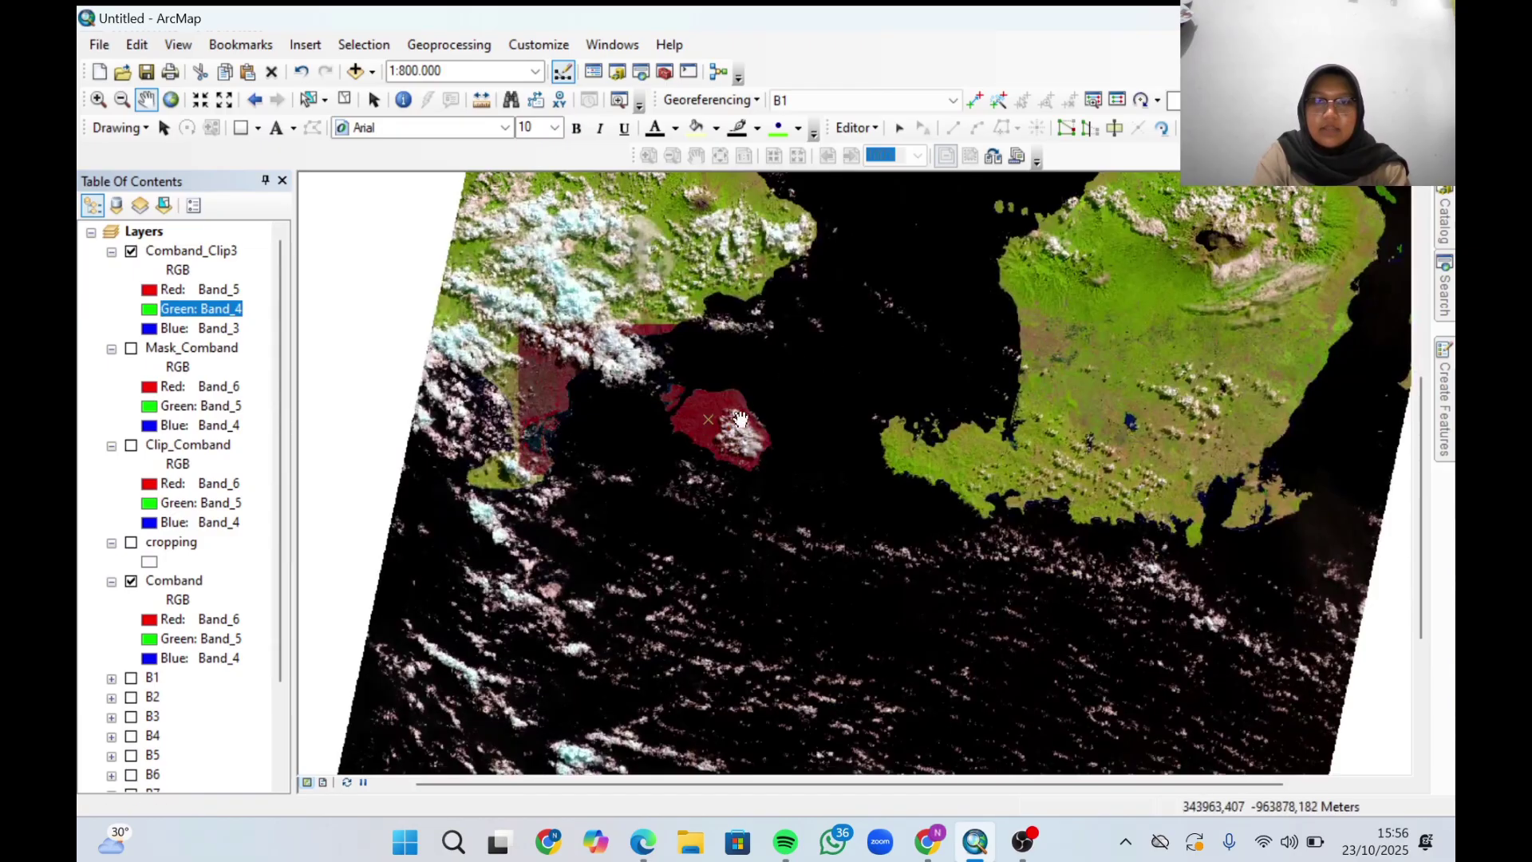
scroll(732, 435, "up", 3)
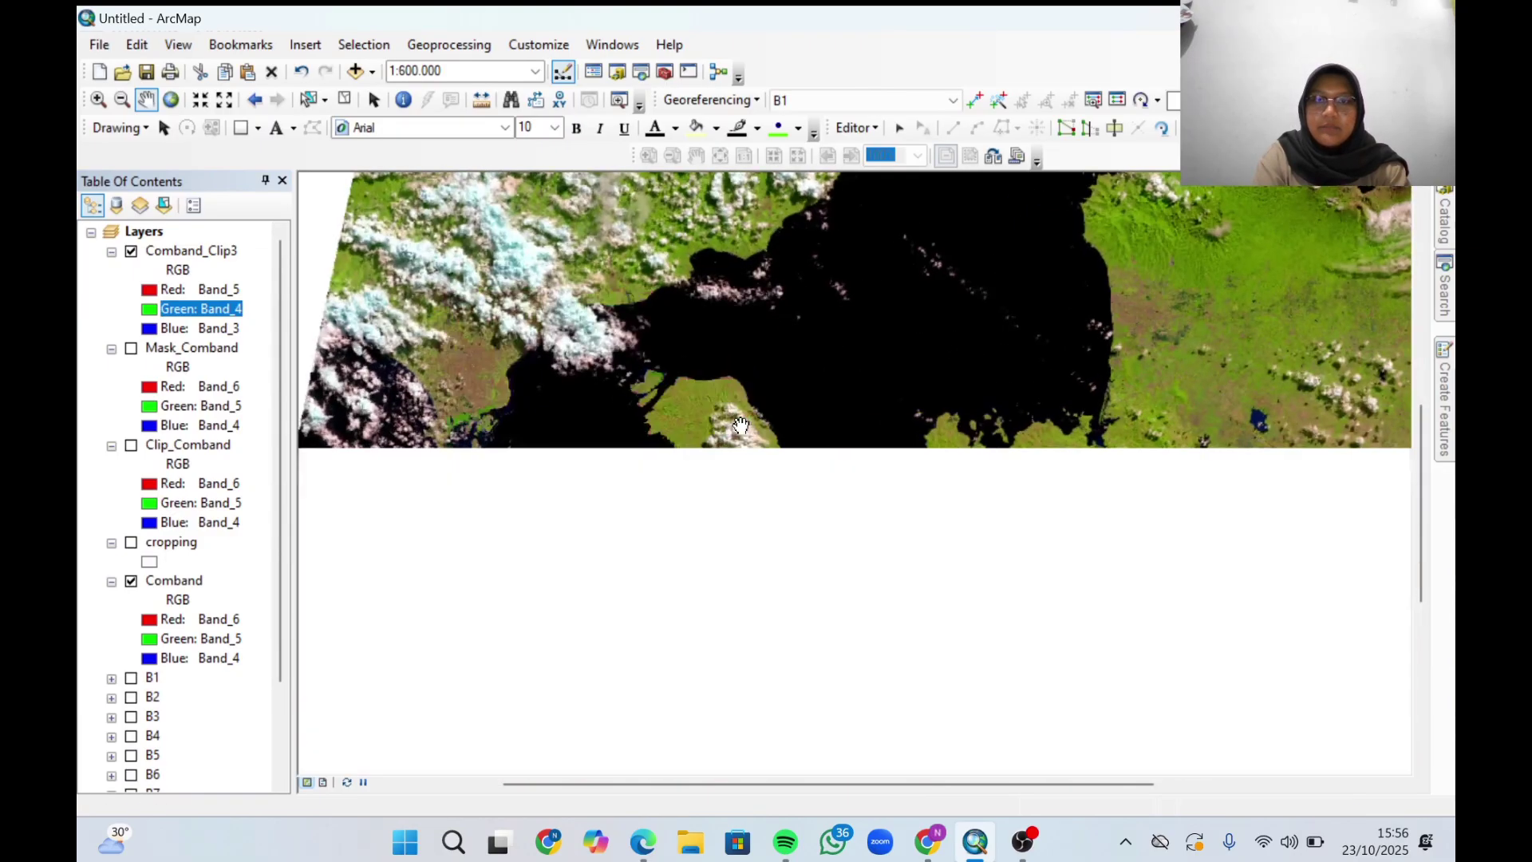
scroll(721, 409, "up", 2)
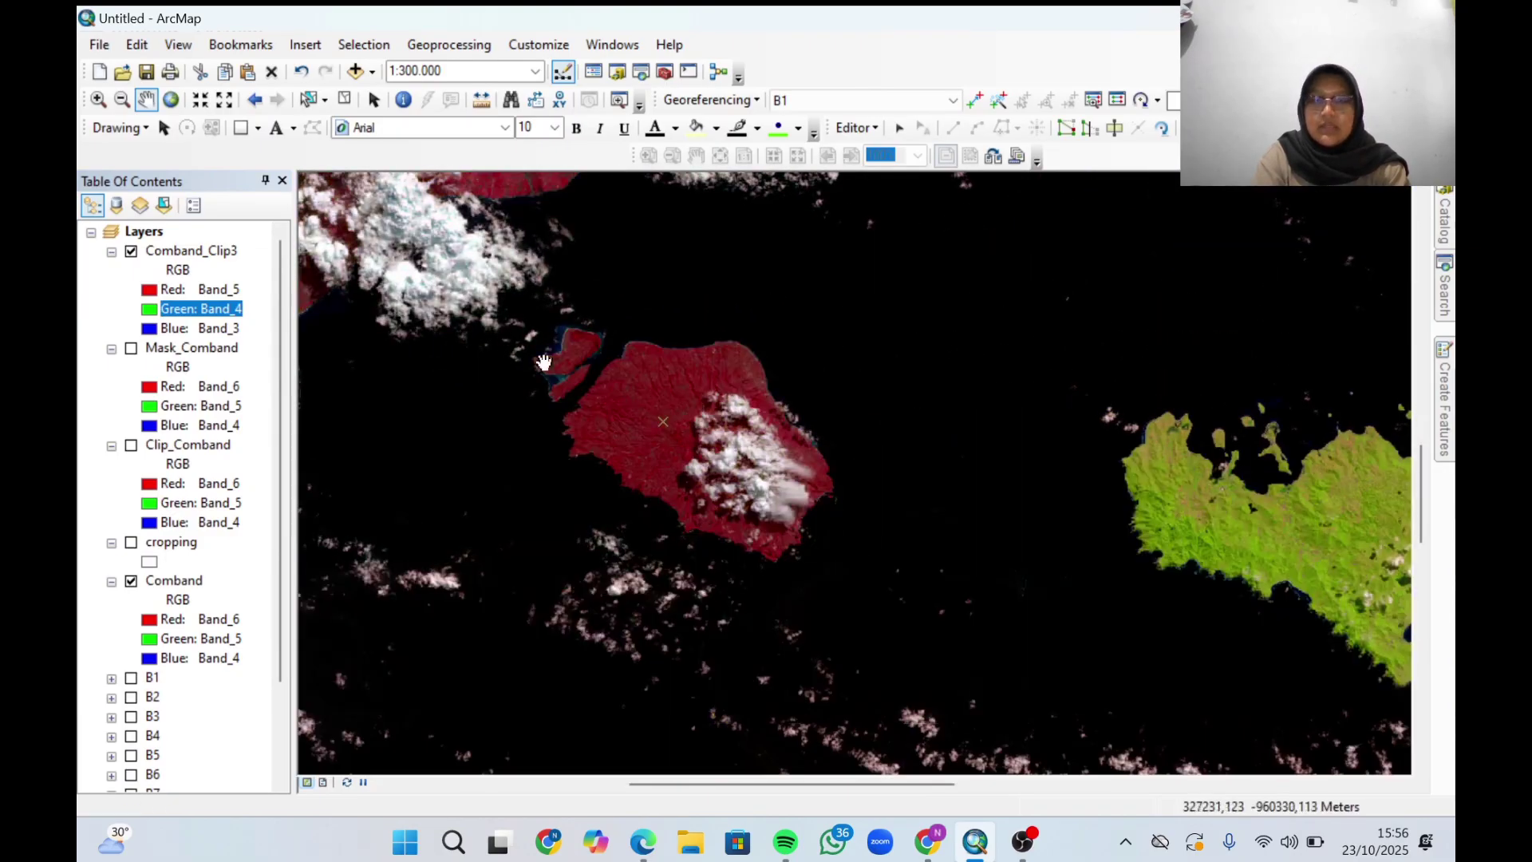
scroll(718, 425, "up", 2)
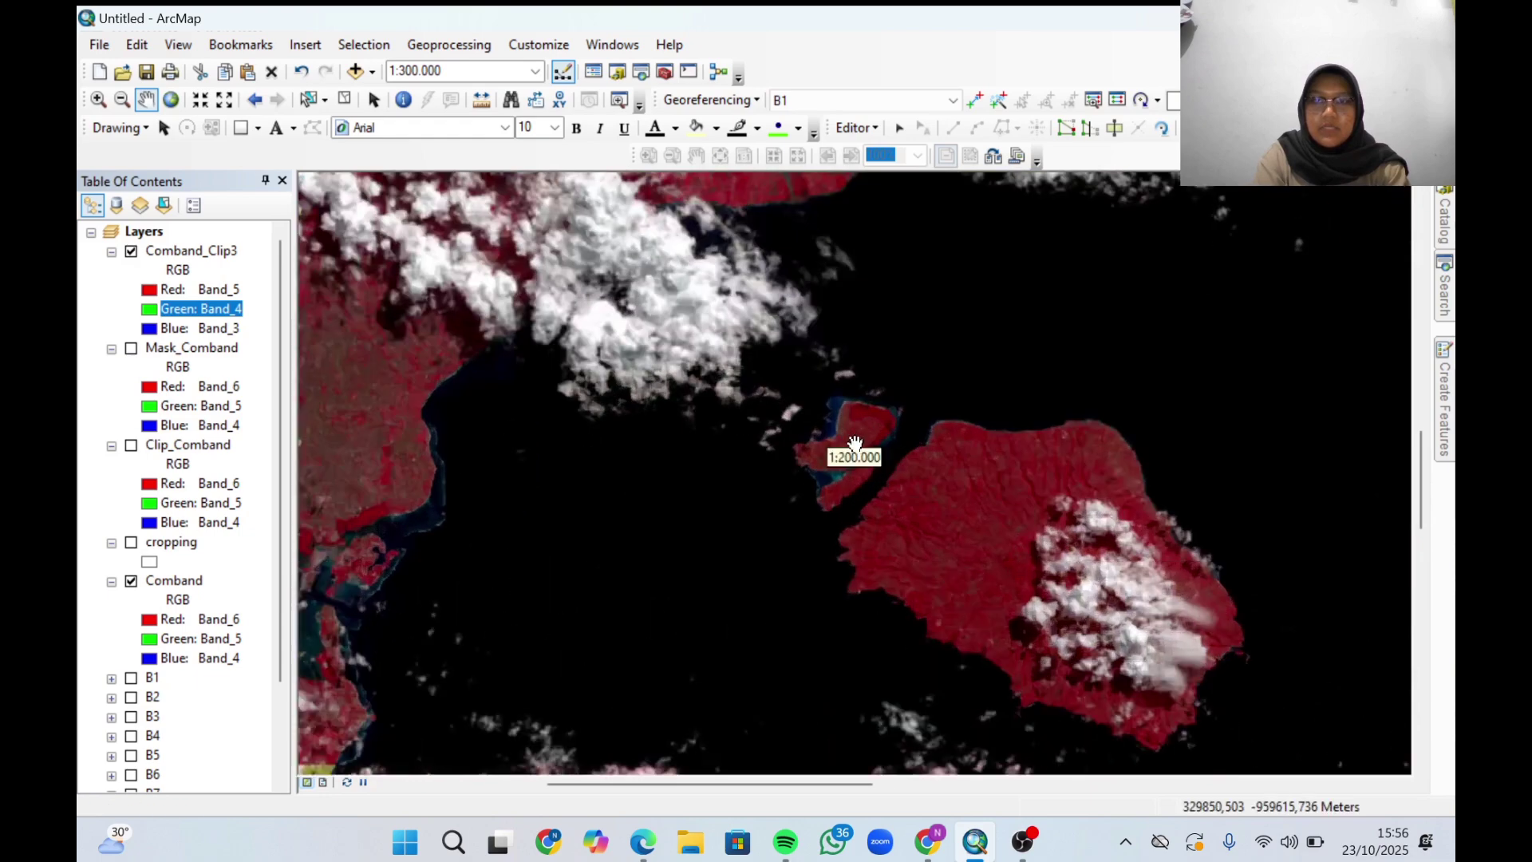
scroll(852, 442, "down", 3)
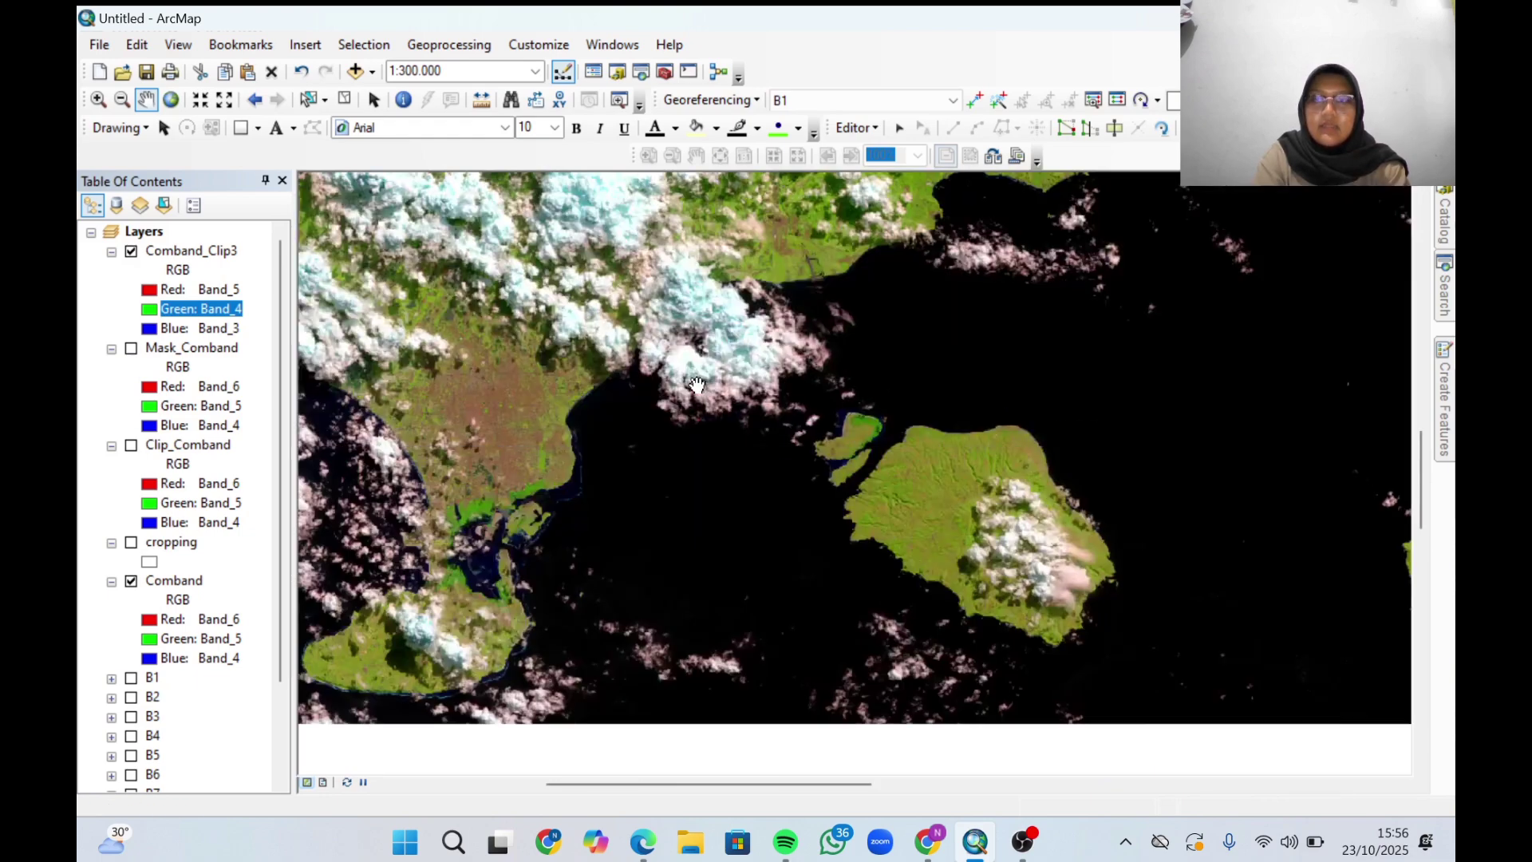
left_click_drag(705, 422, 756, 599)
scroll(772, 478, "down", 1)
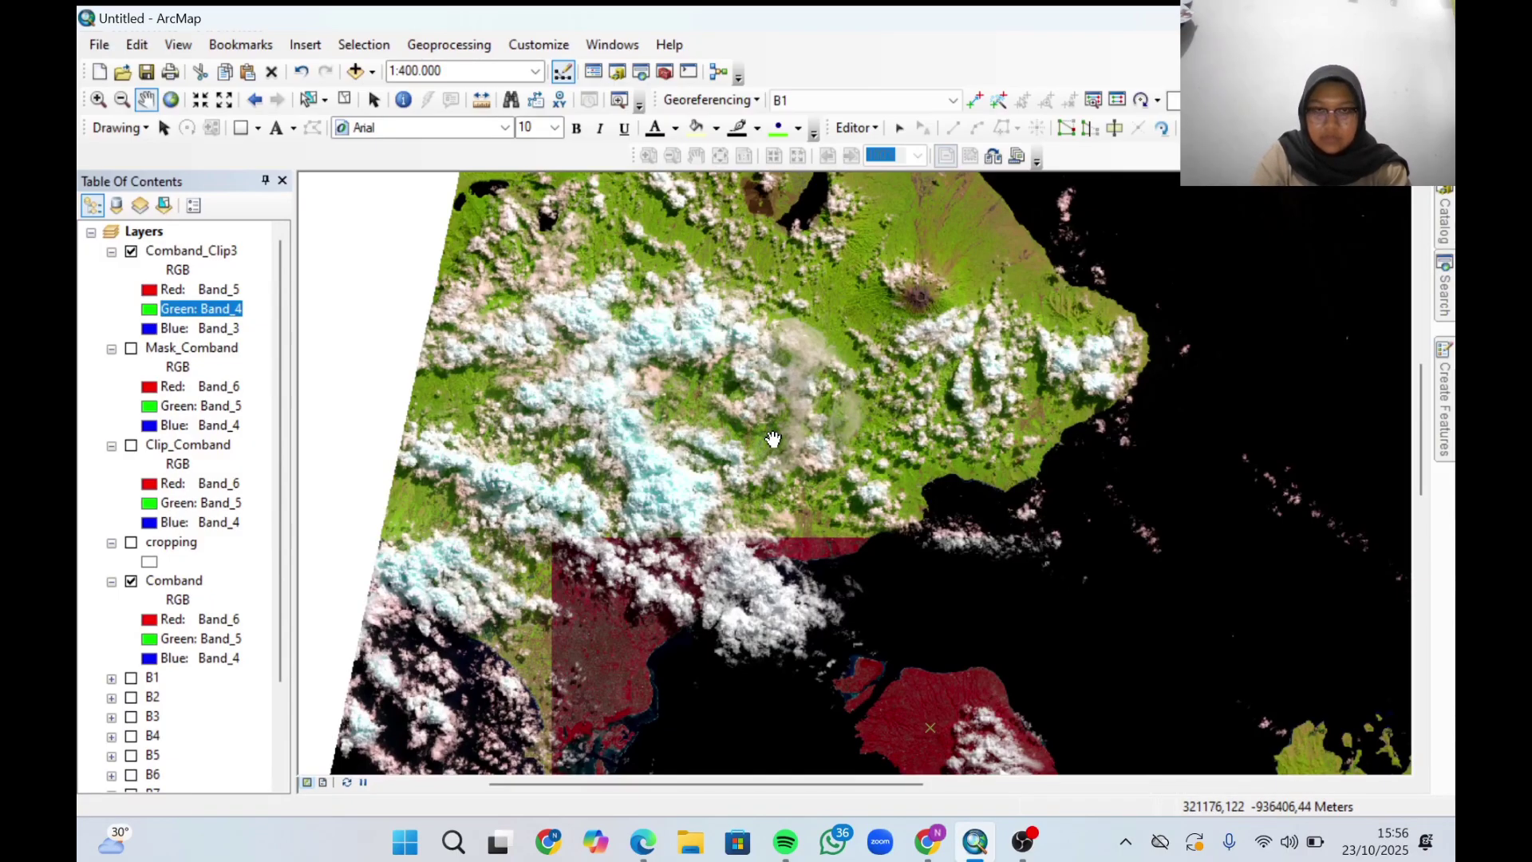
scroll(806, 431, "up", 2)
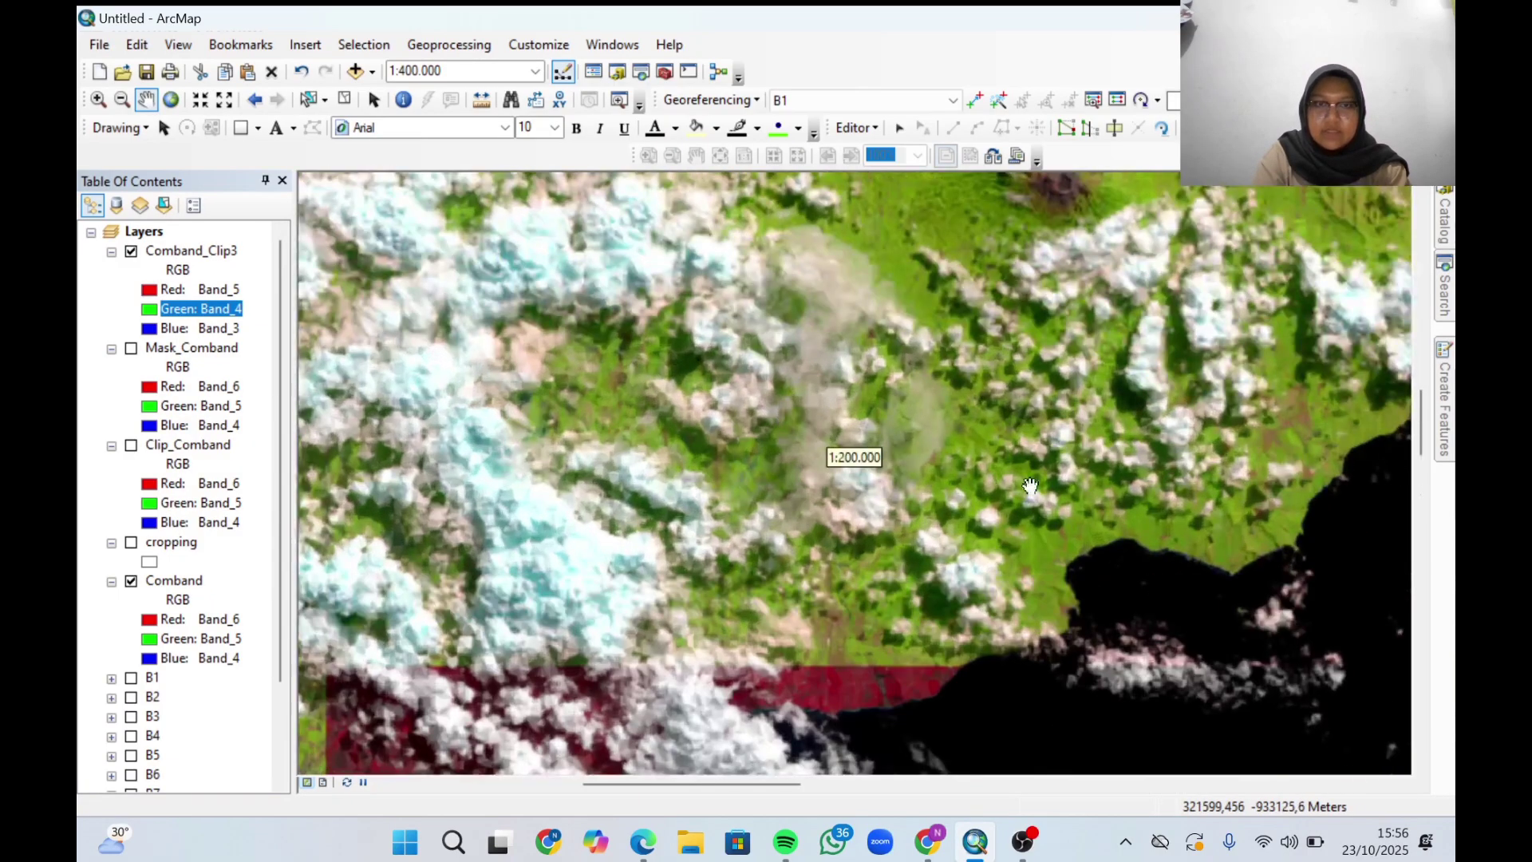
scroll(868, 666, "up", 2)
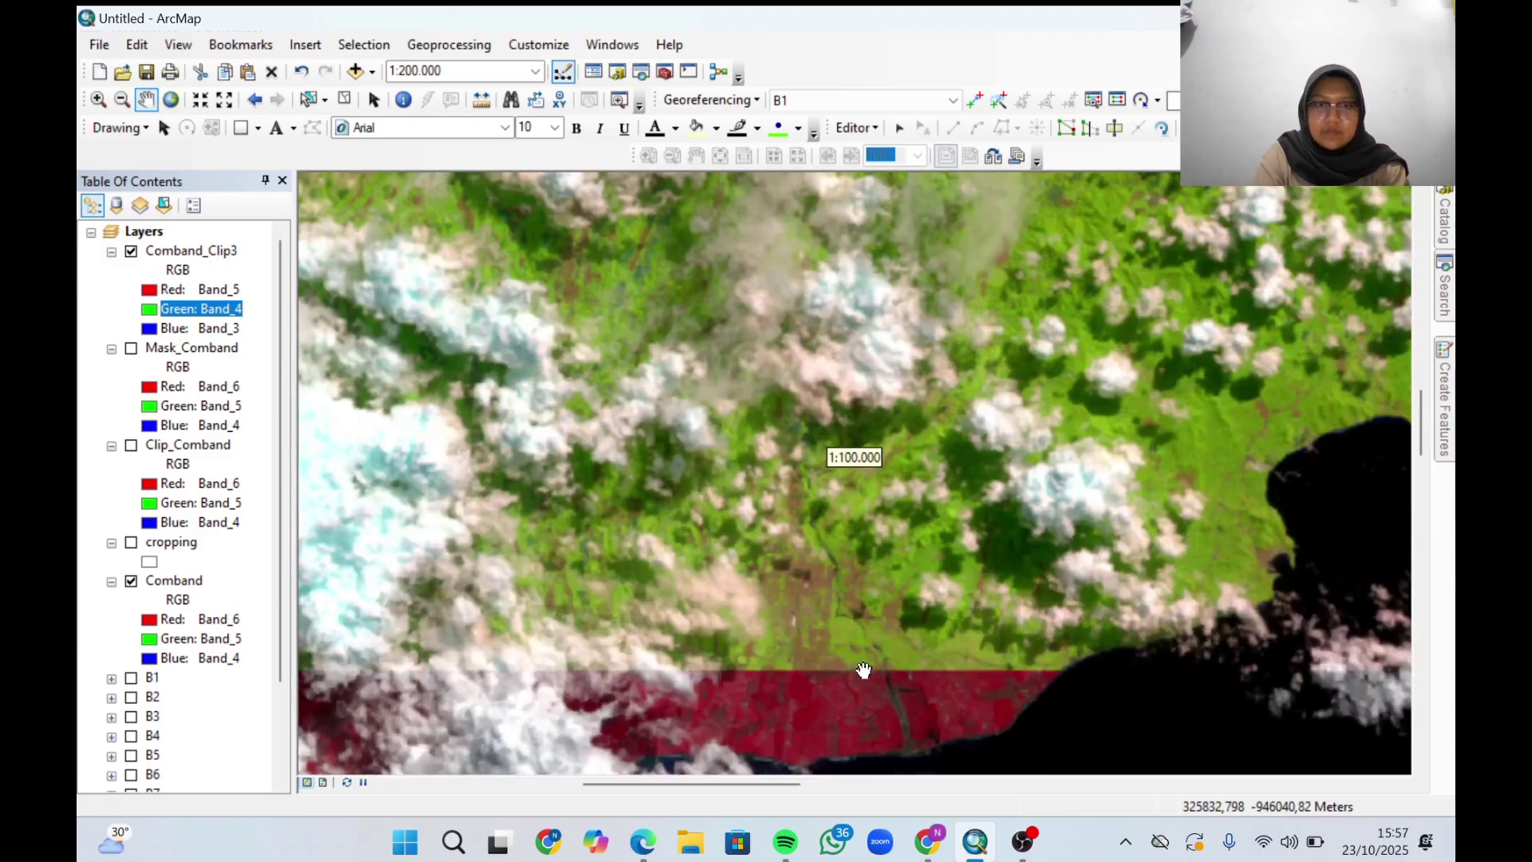
scroll(798, 519, "up", 3)
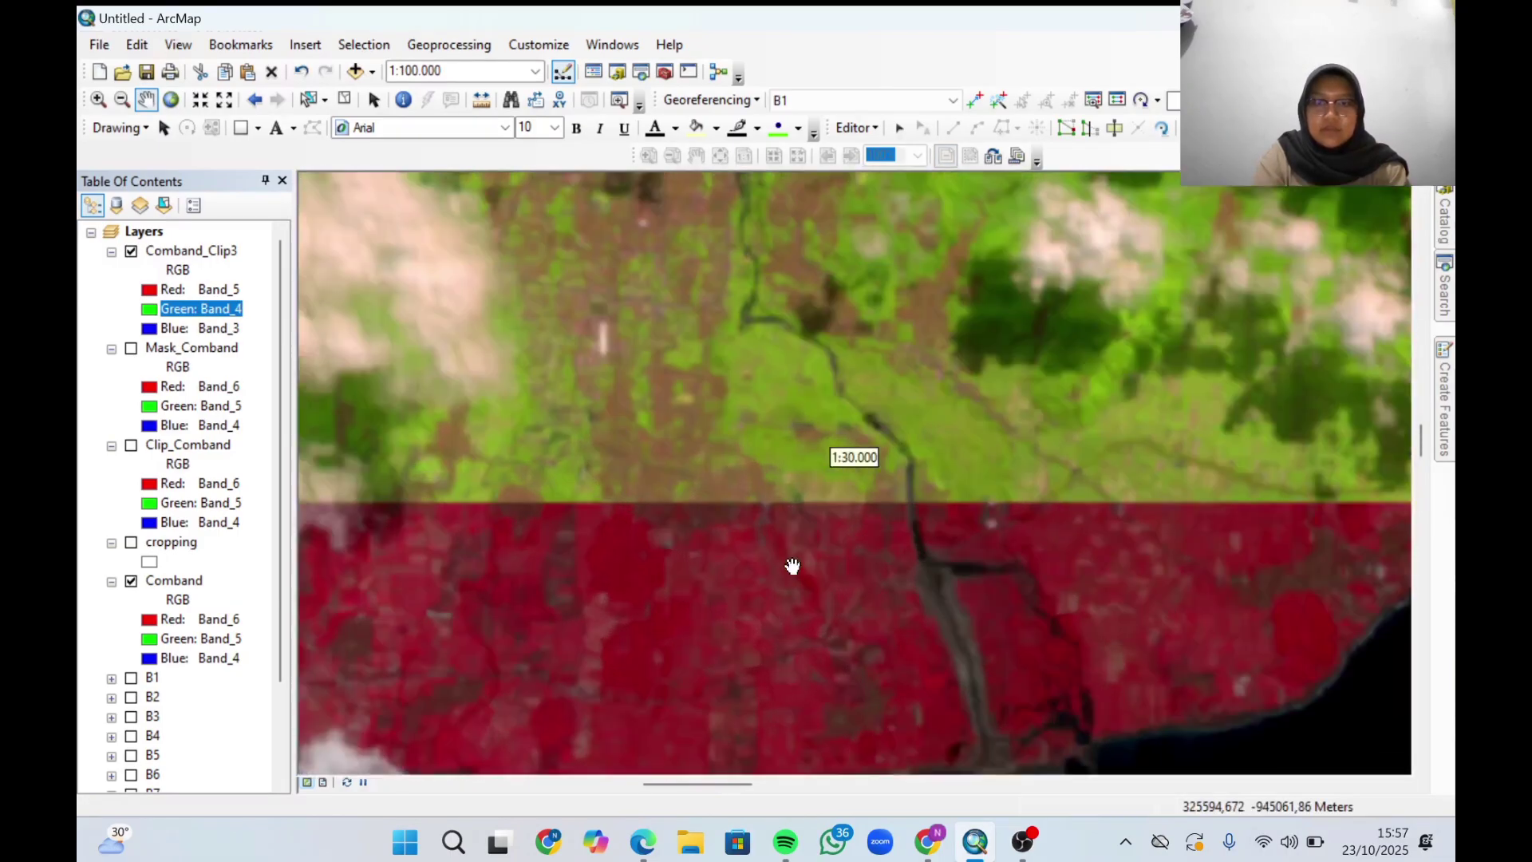
scroll(788, 561, "up", 1)
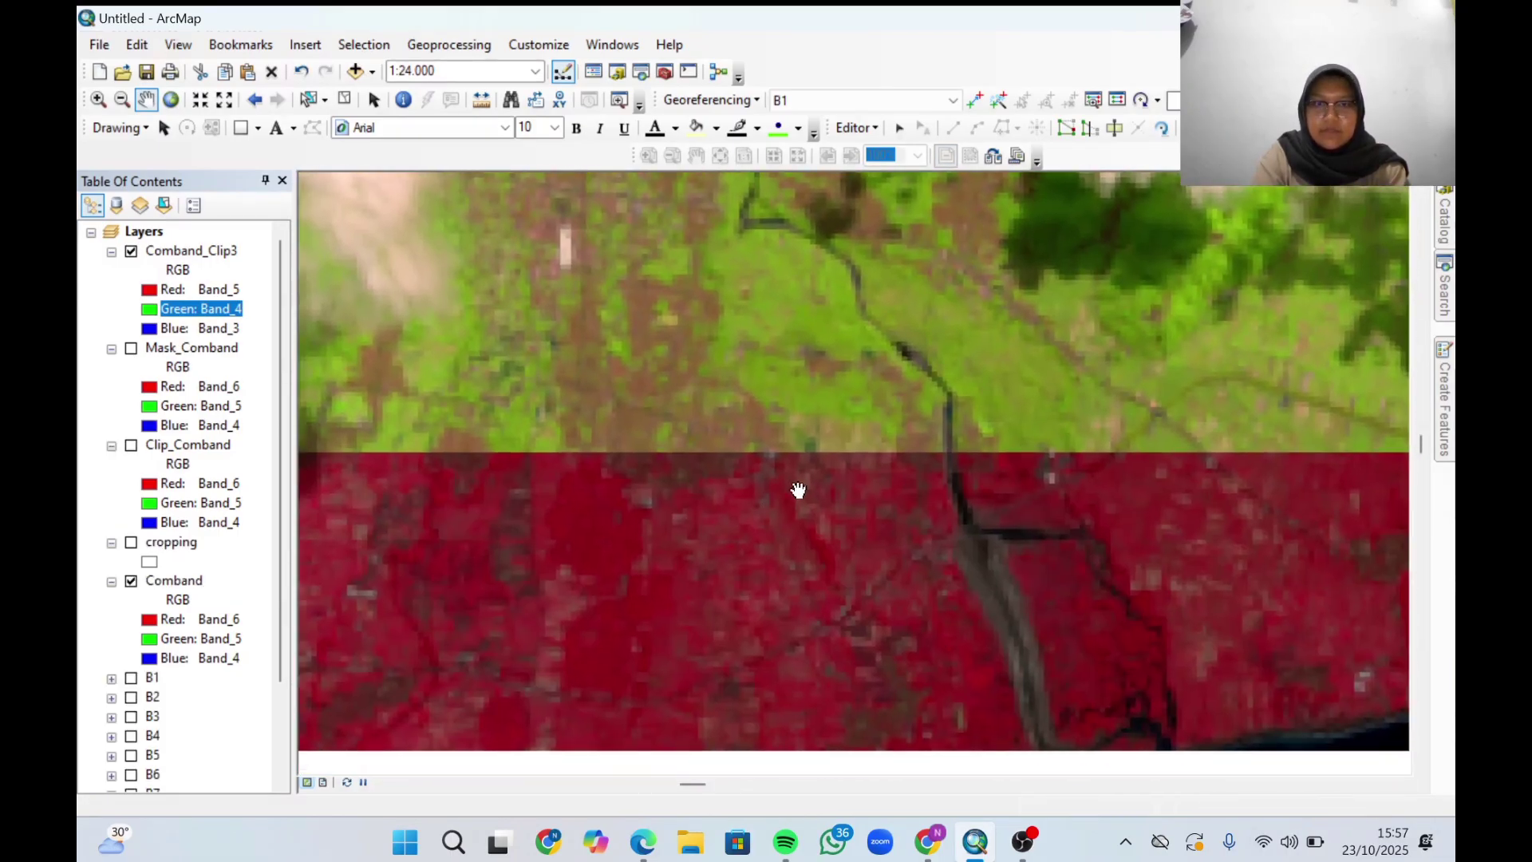
scroll(780, 510, "down", 2)
scroll(783, 516, "down", 5)
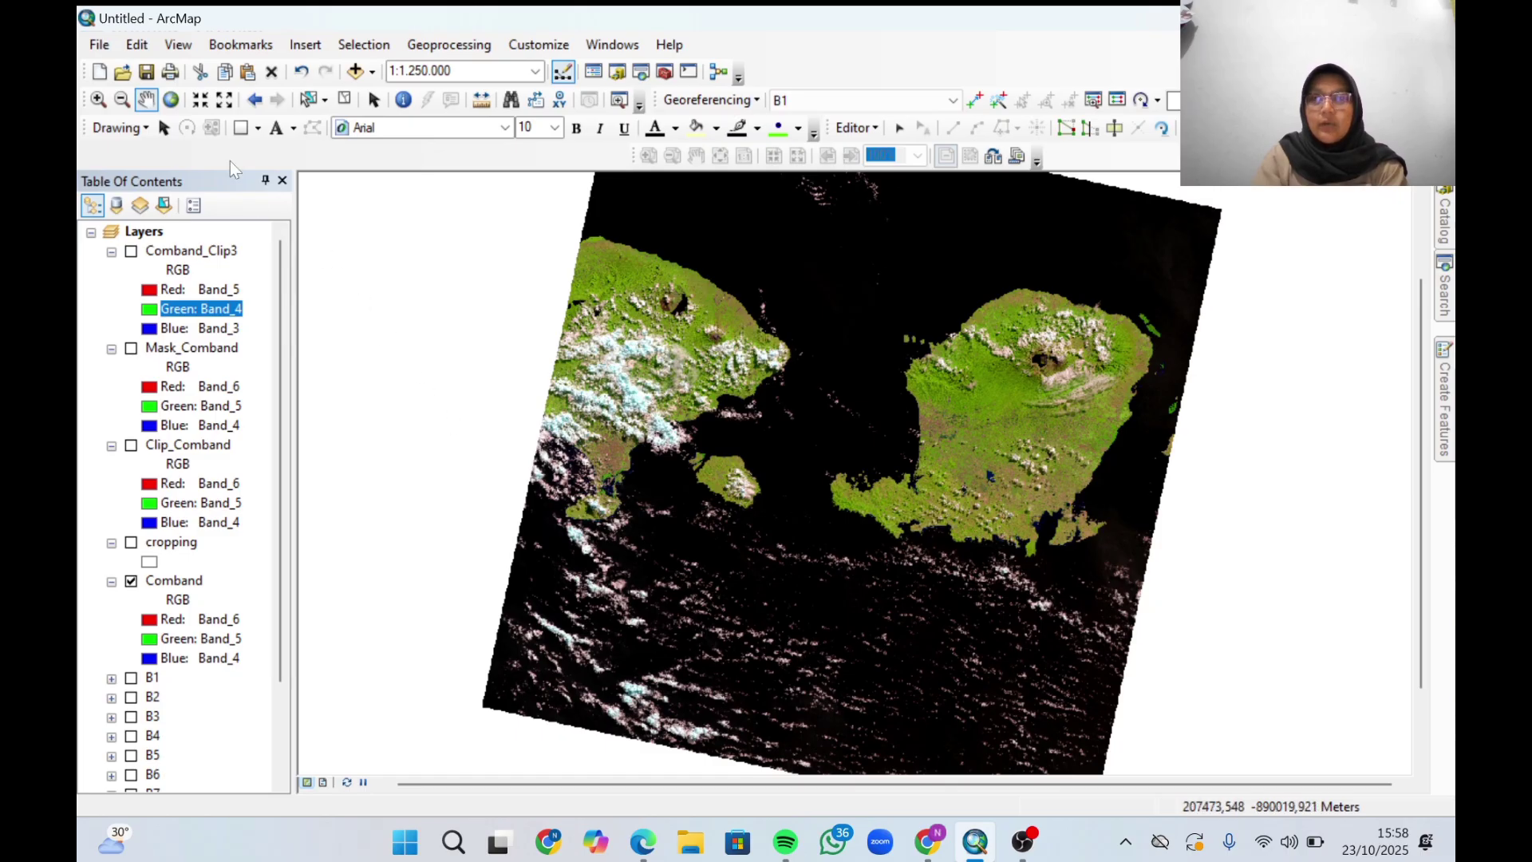
Set the map page to A4 paper in landscape orientation and switch to the layout view.
left_click(98, 46)
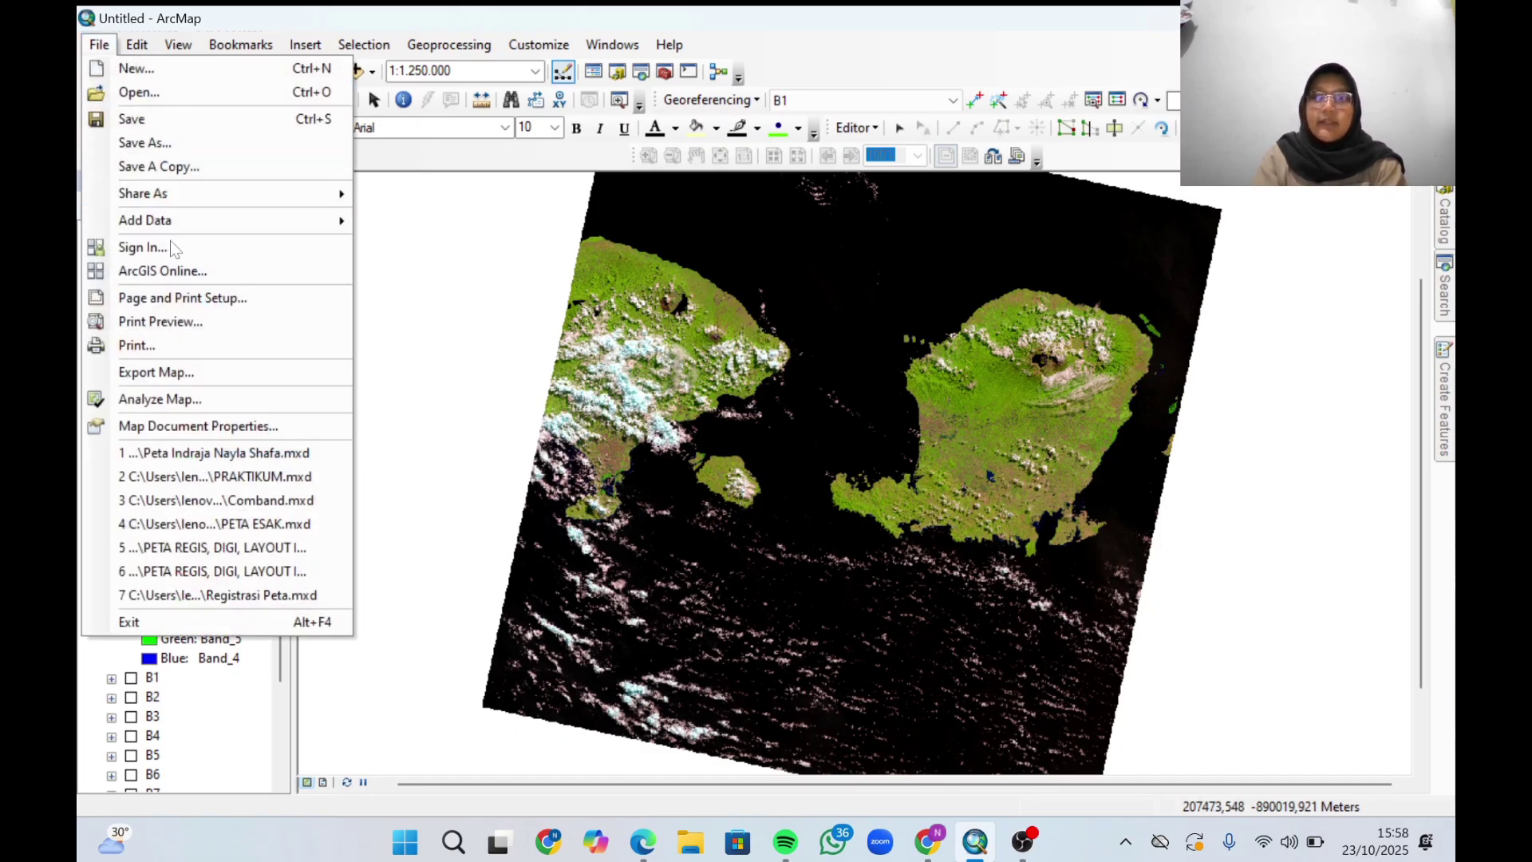
left_click(228, 298)
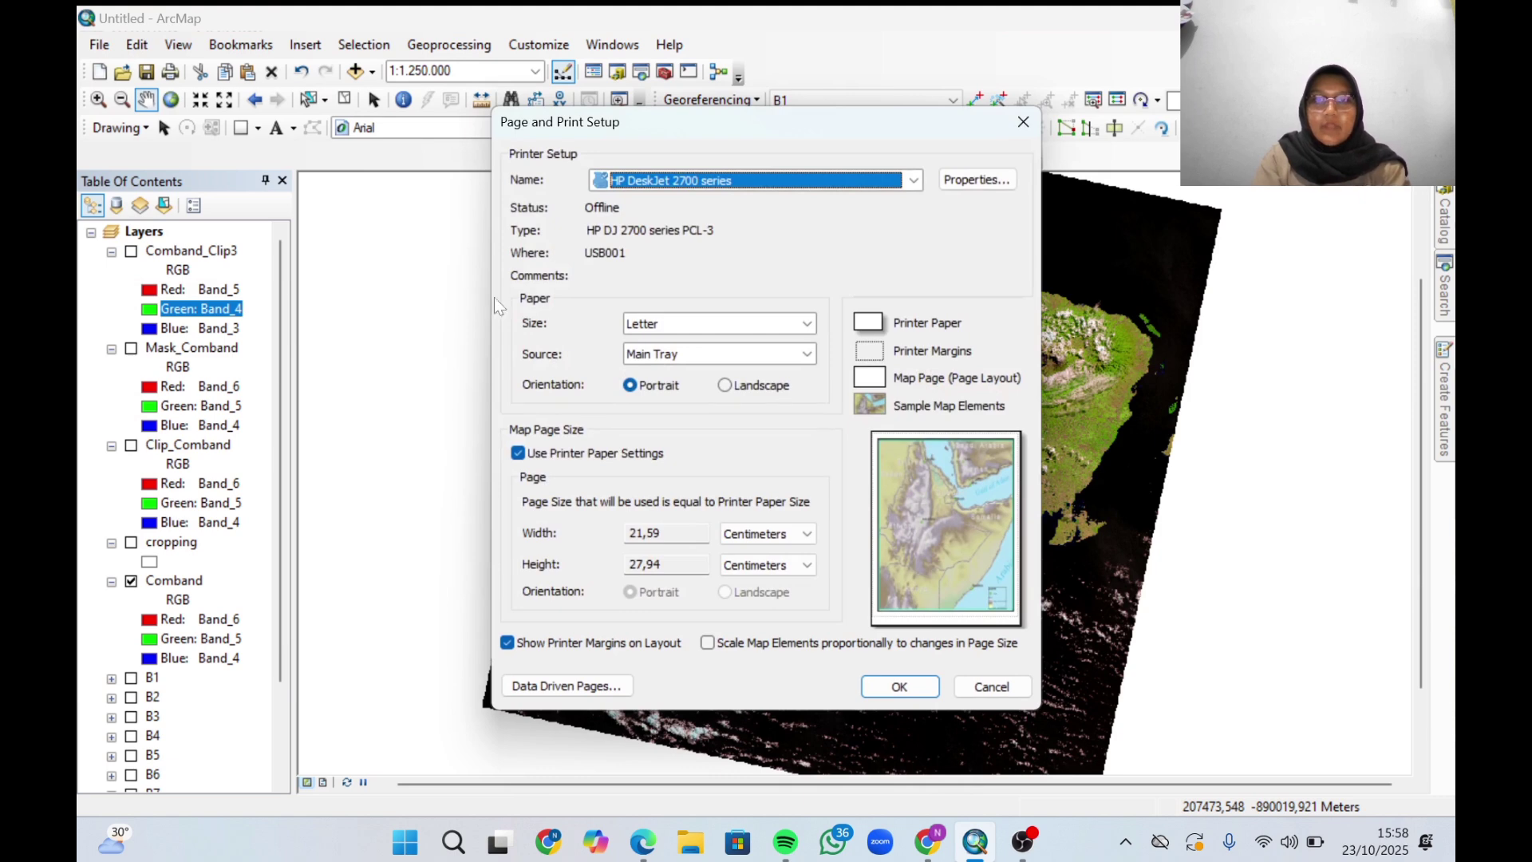
left_click(803, 324)
scroll(697, 409, "up", 3)
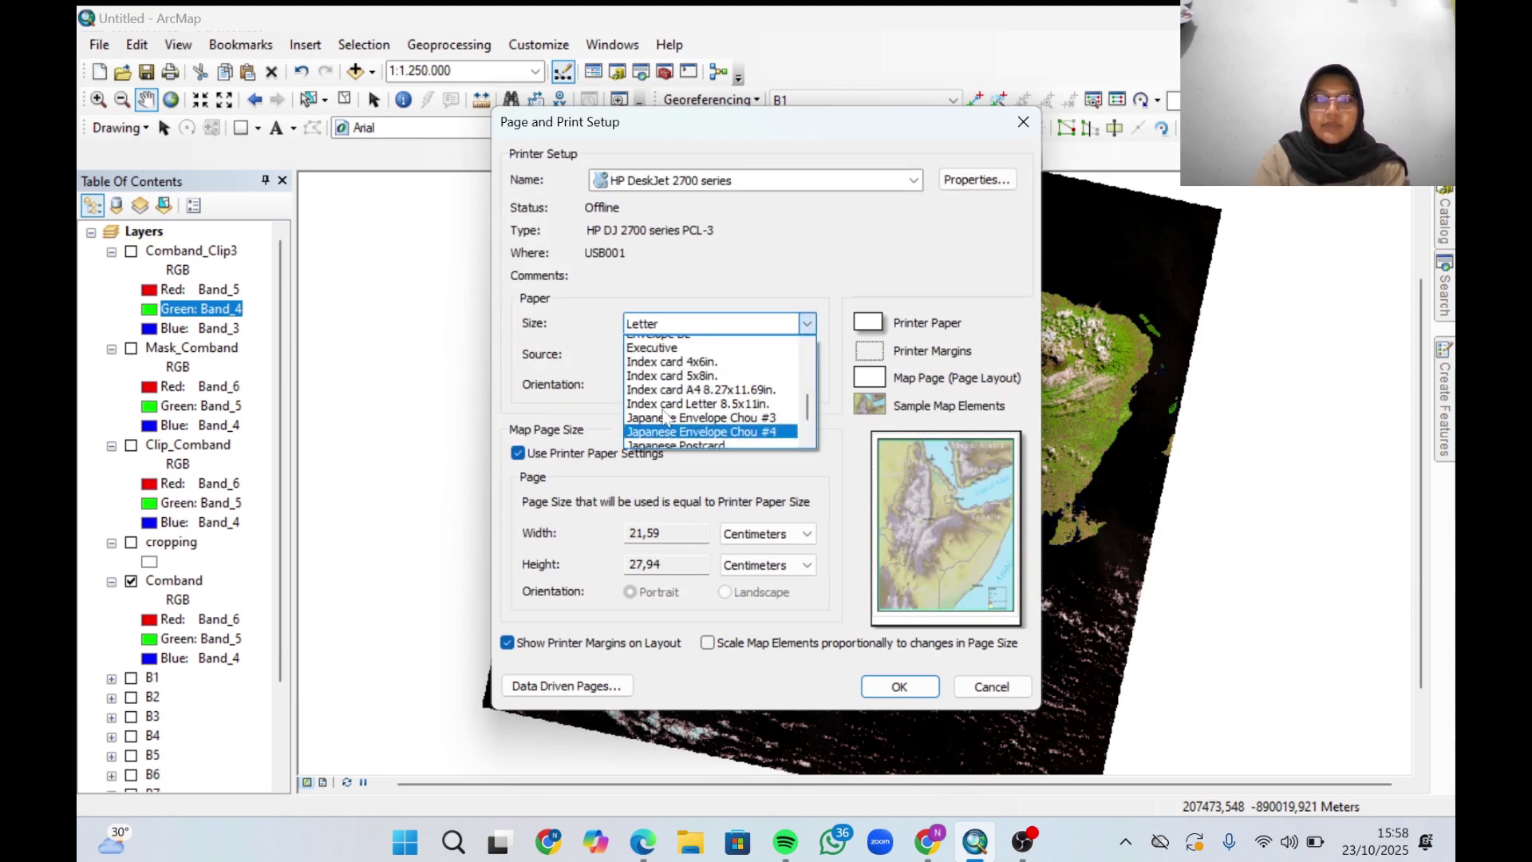
left_click(692, 414)
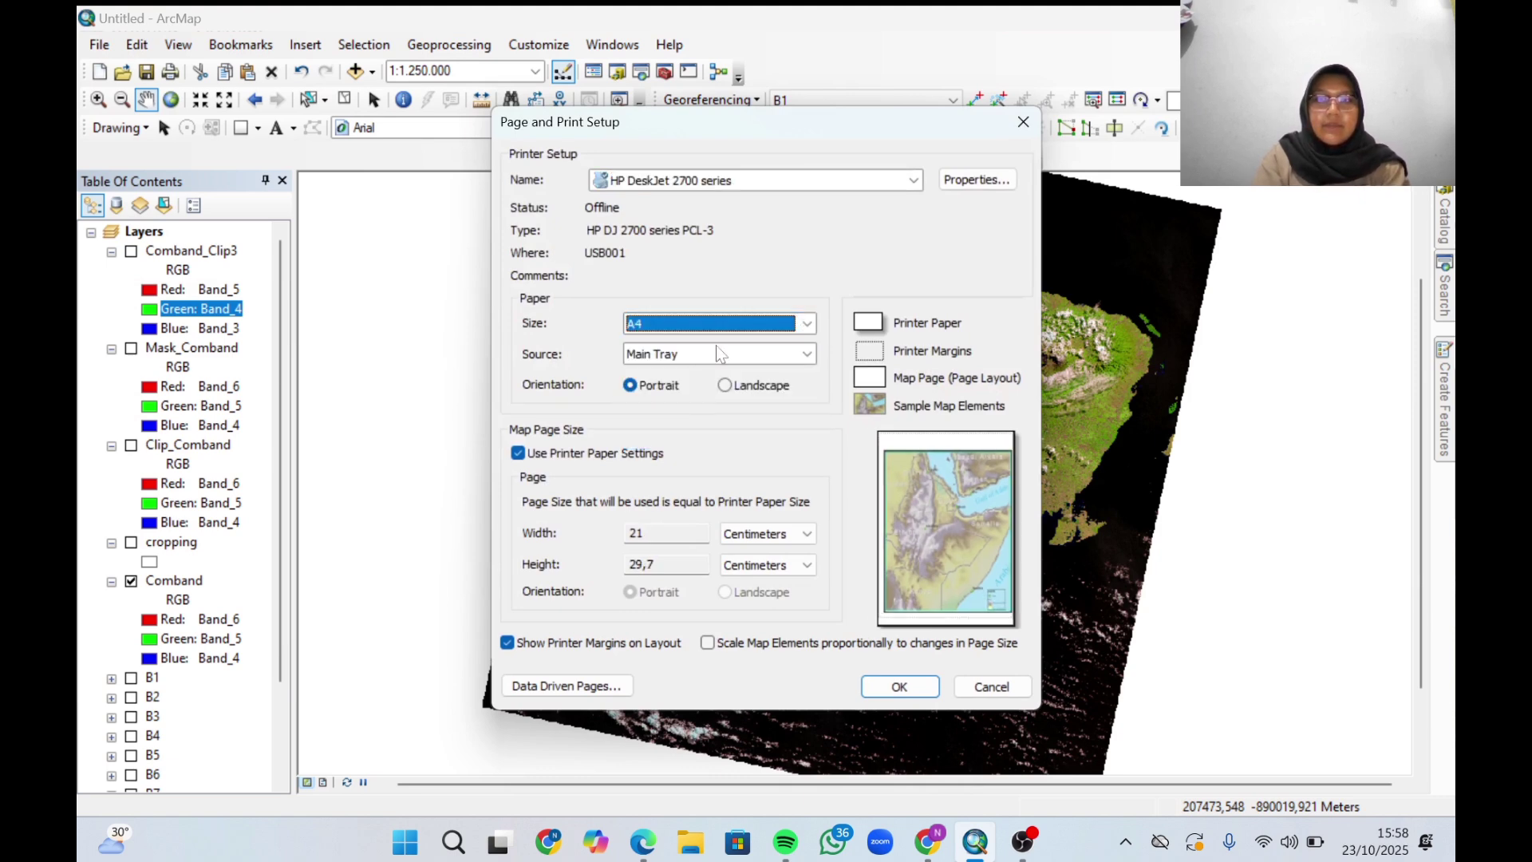
left_click(726, 386)
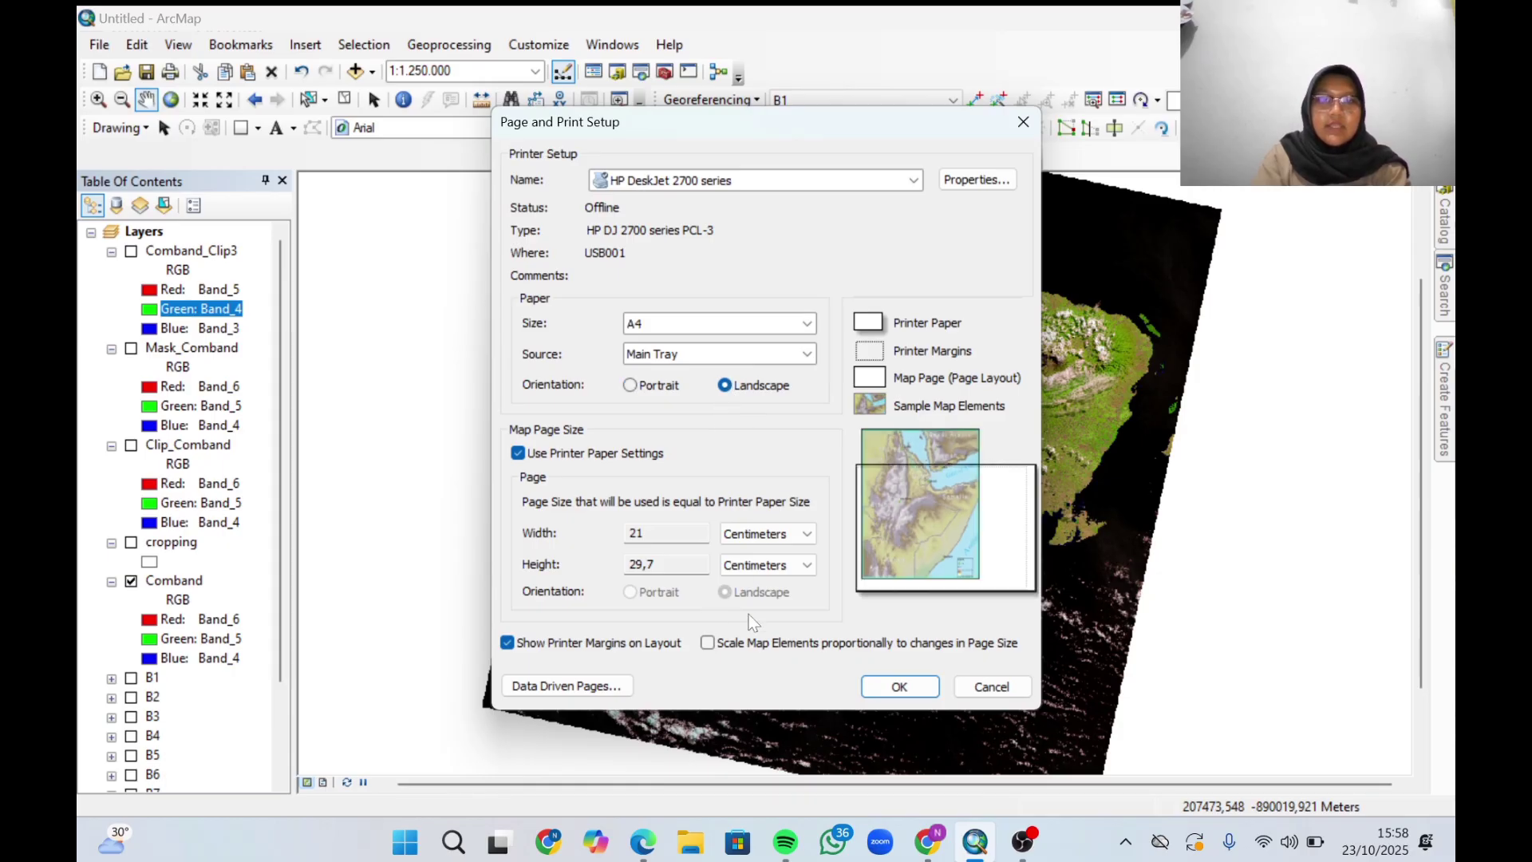
left_click(899, 688)
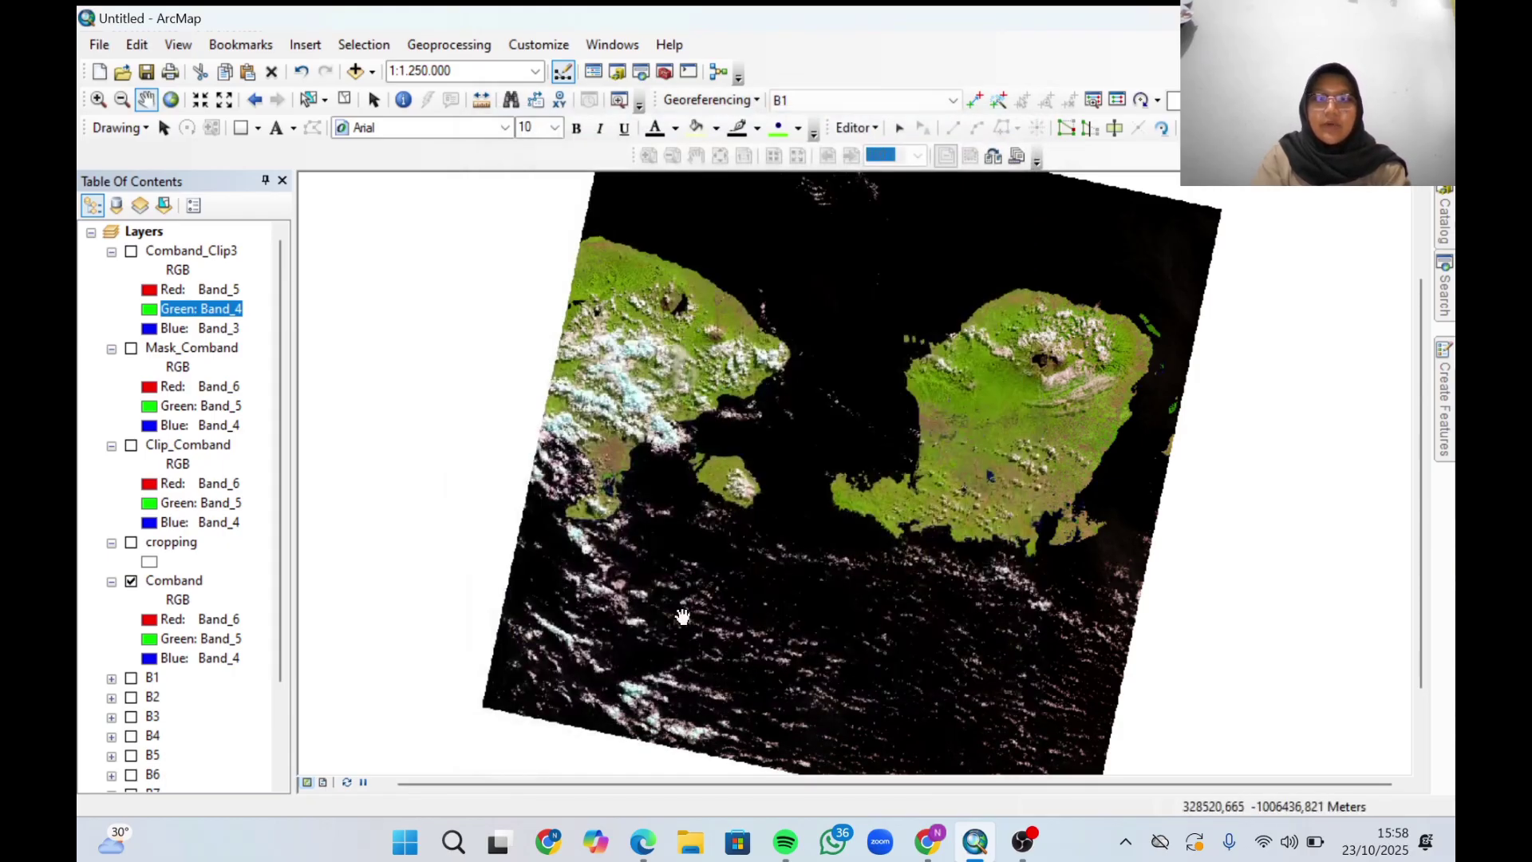
left_click(324, 782)
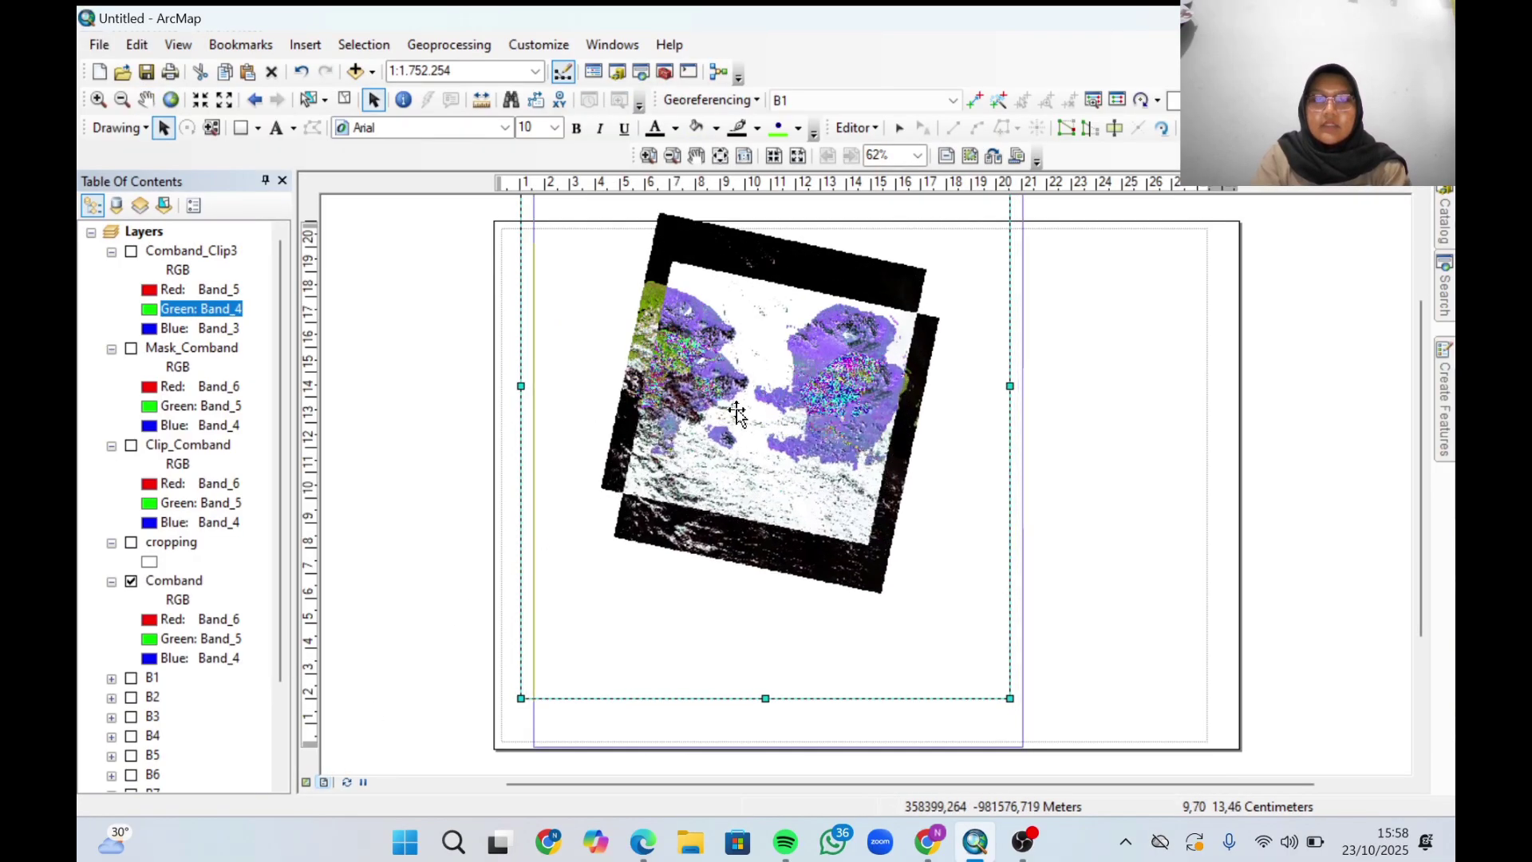
Shift the data frame downward on the page and enlarge its map around Nusa Penida to a scale of 1:188.243.
left_click_drag(728, 372, 727, 445)
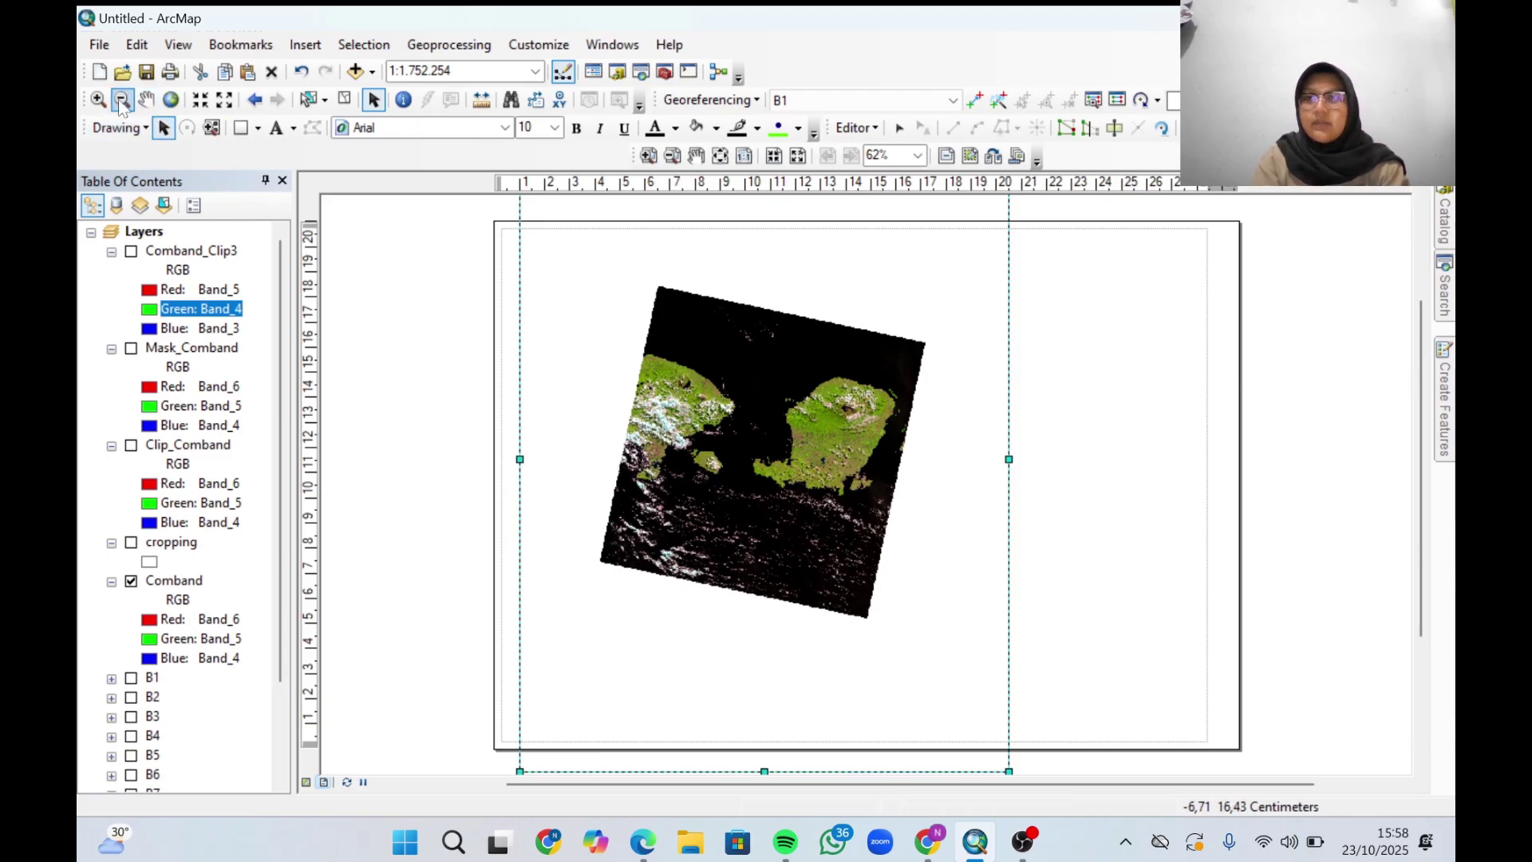
left_click(98, 99)
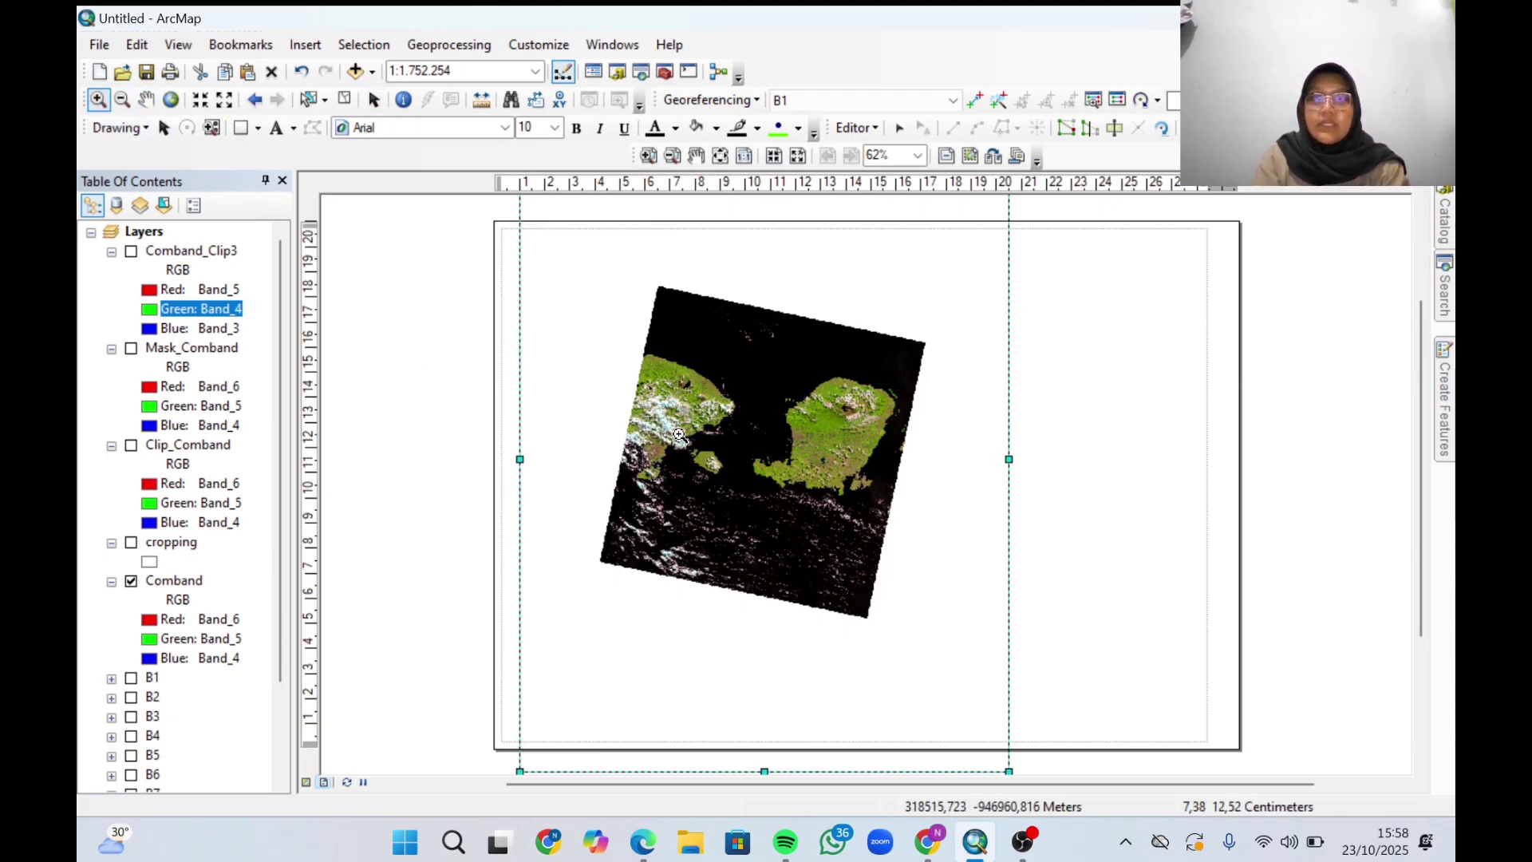
left_click_drag(696, 469, 776, 498)
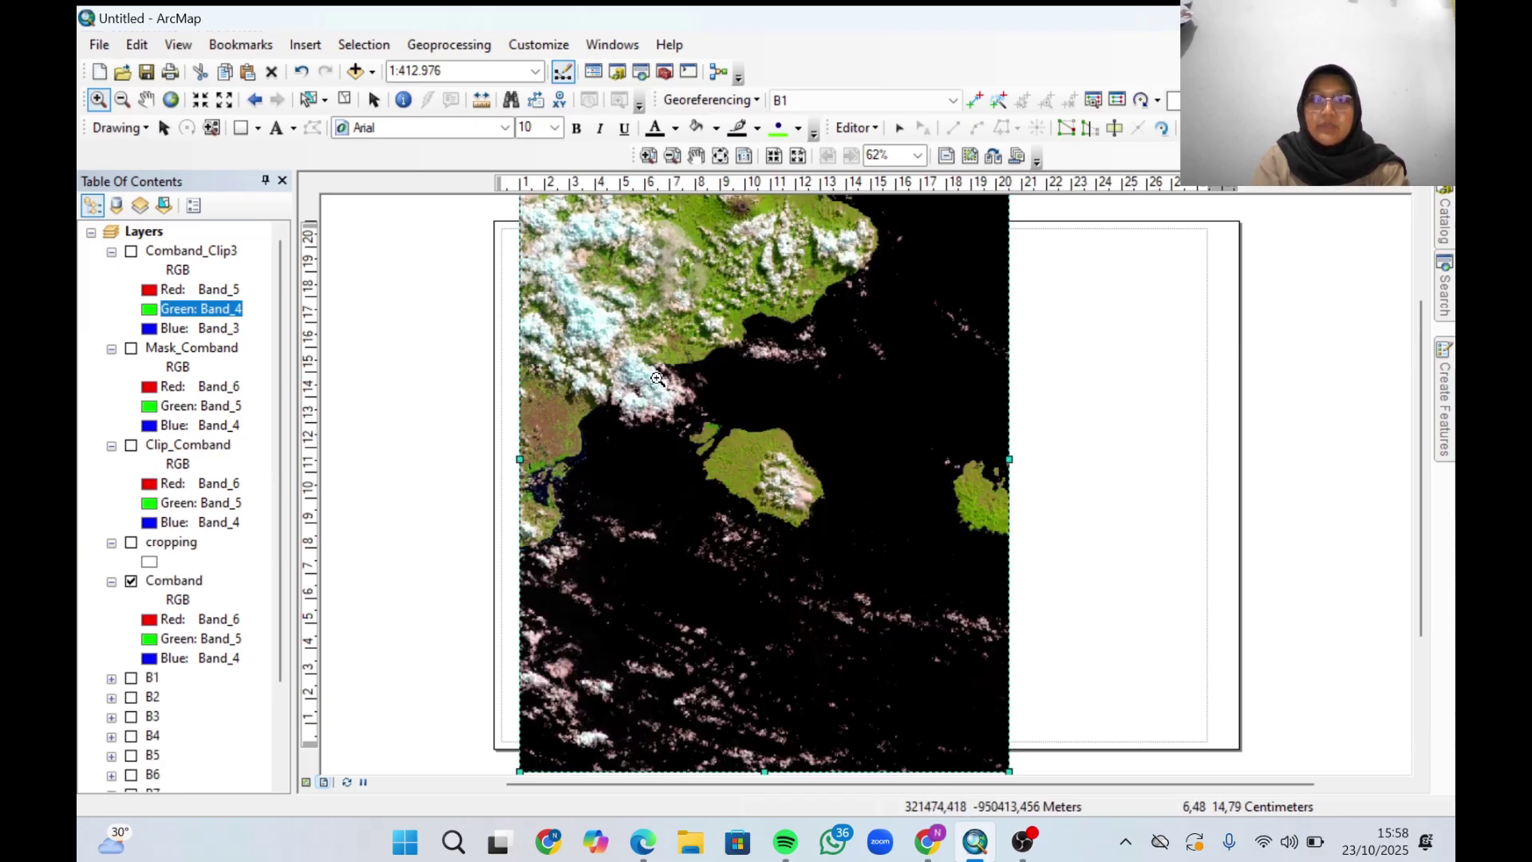
left_click_drag(731, 550, 914, 604)
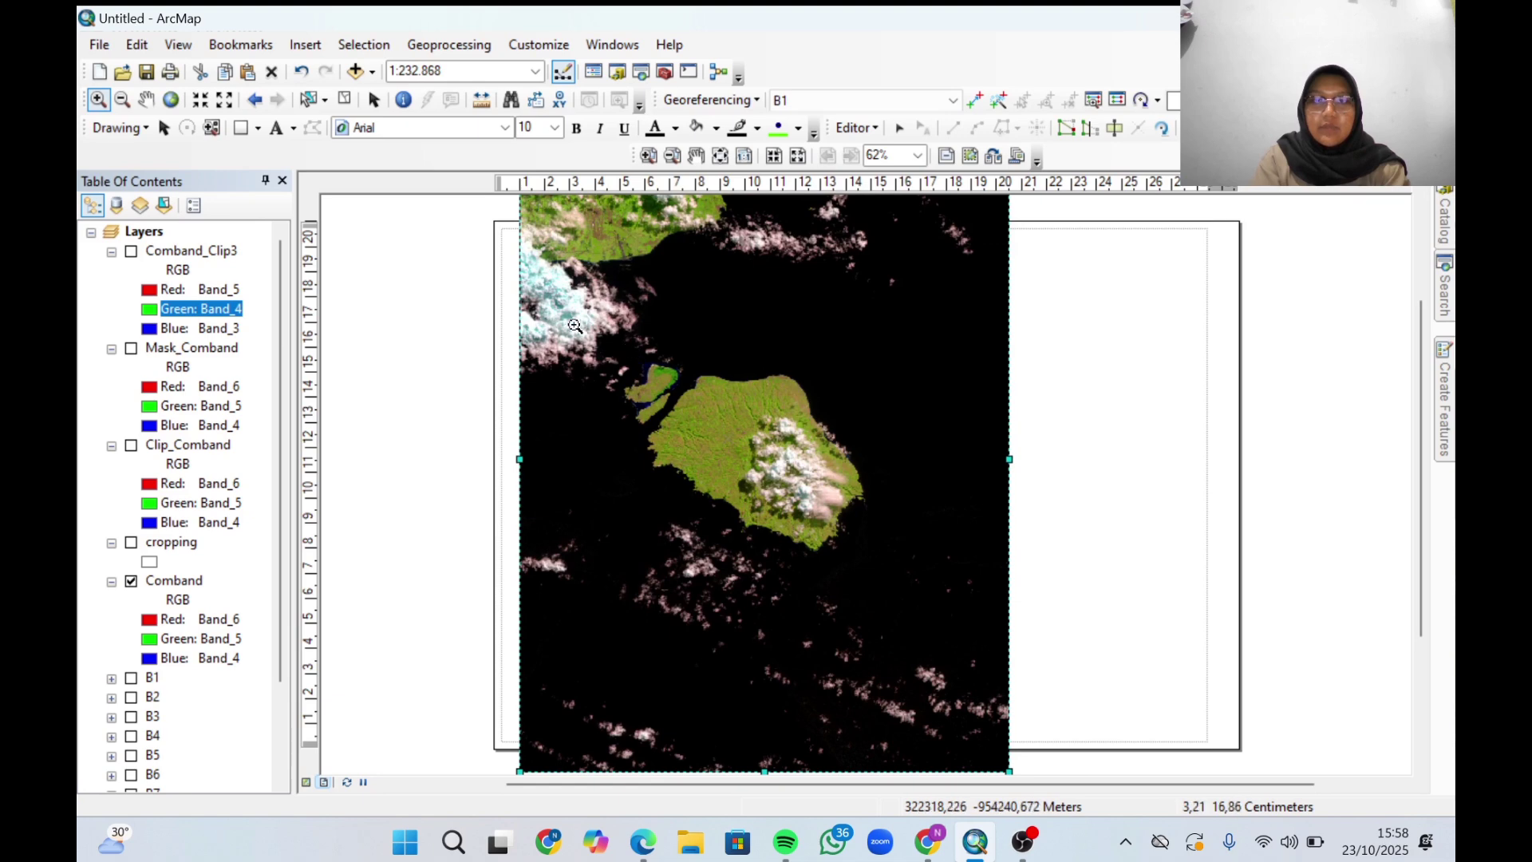
left_click_drag(568, 323, 908, 579)
Resize the data frame to fit within the page margins, leaving an empty column beside it for map information.
left_click(146, 100)
left_click(164, 128)
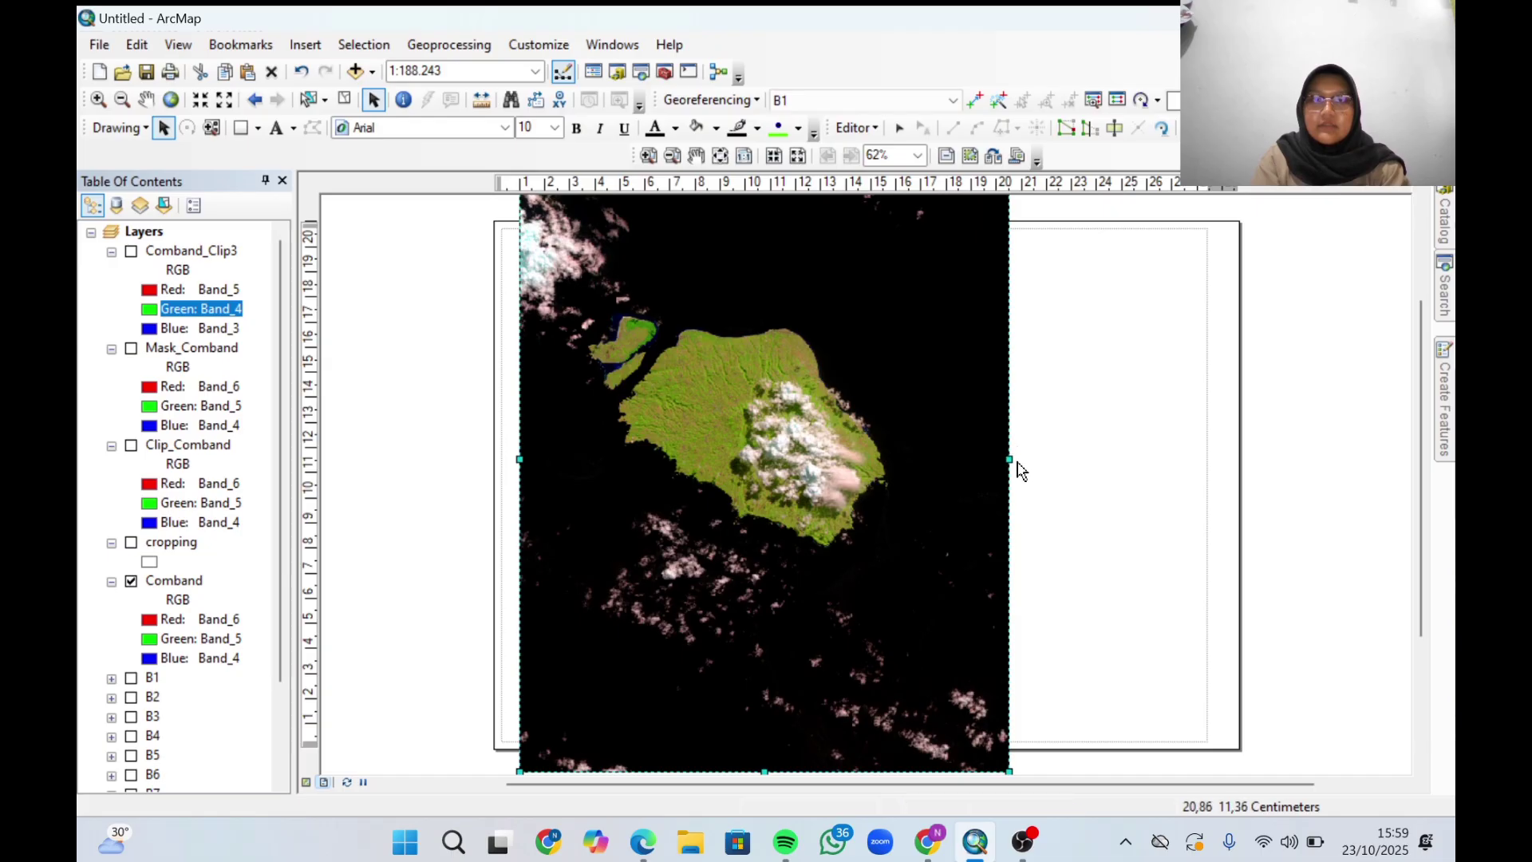
left_click_drag(1007, 457, 973, 459)
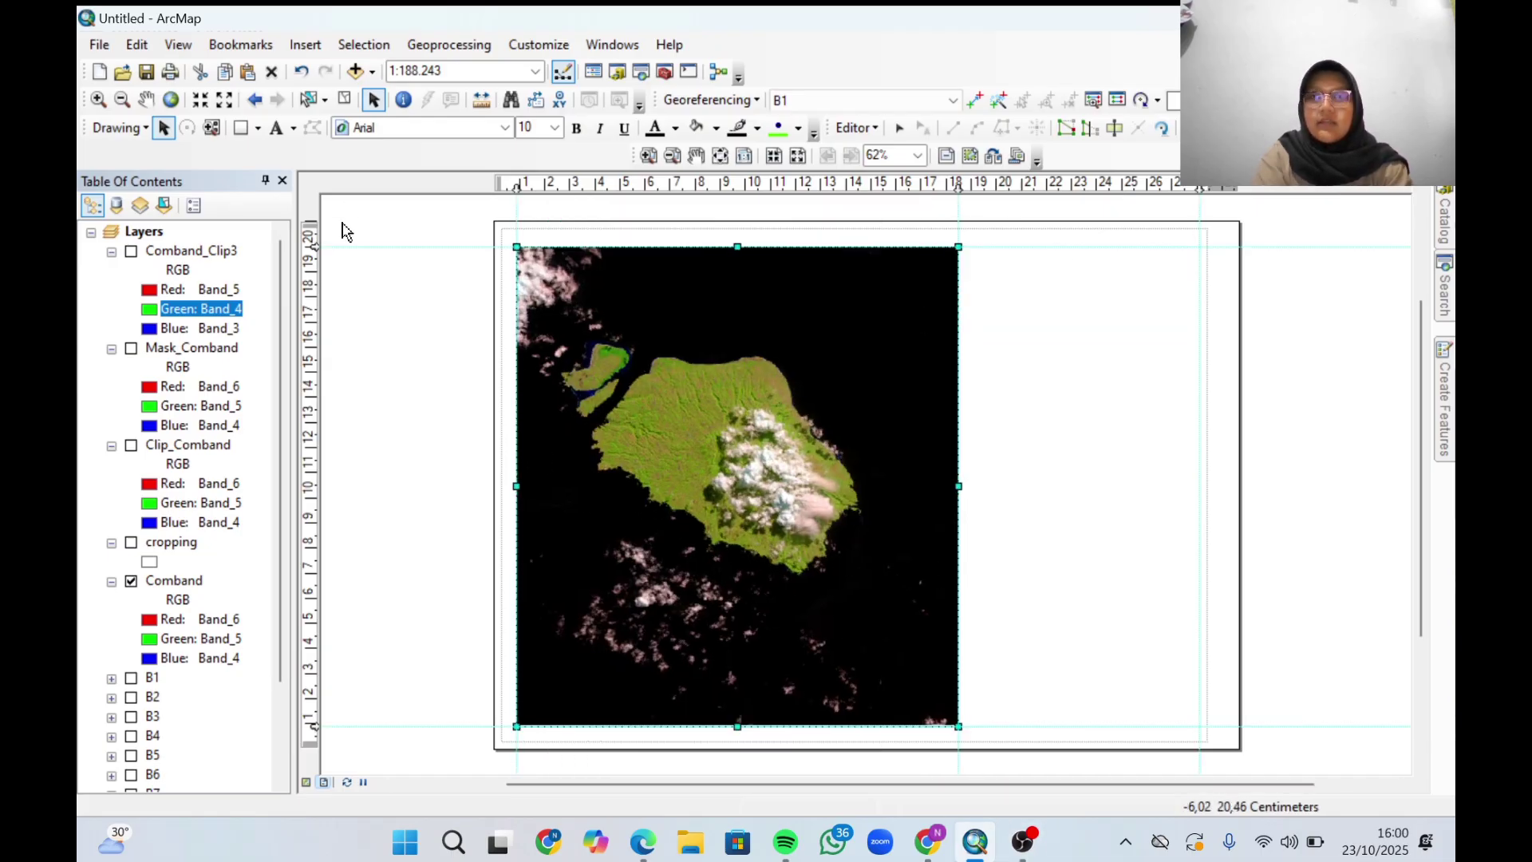
Draw a rectangle about 9.6 by 4.4 cm at the data frame's upper right corner, with no fill and a black outline.
left_click(242, 130)
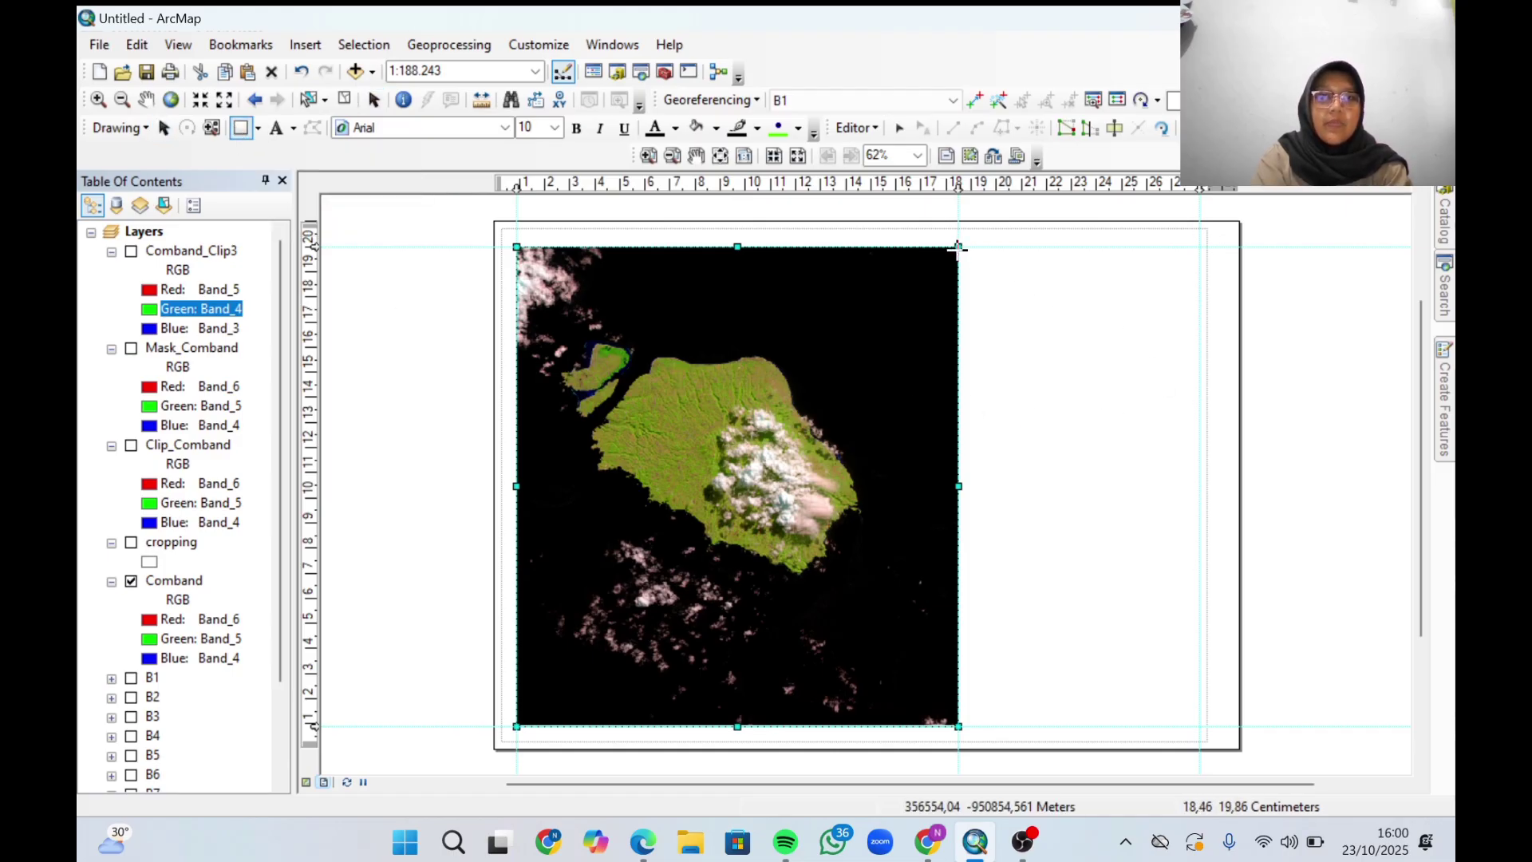
left_click_drag(962, 253, 1203, 358)
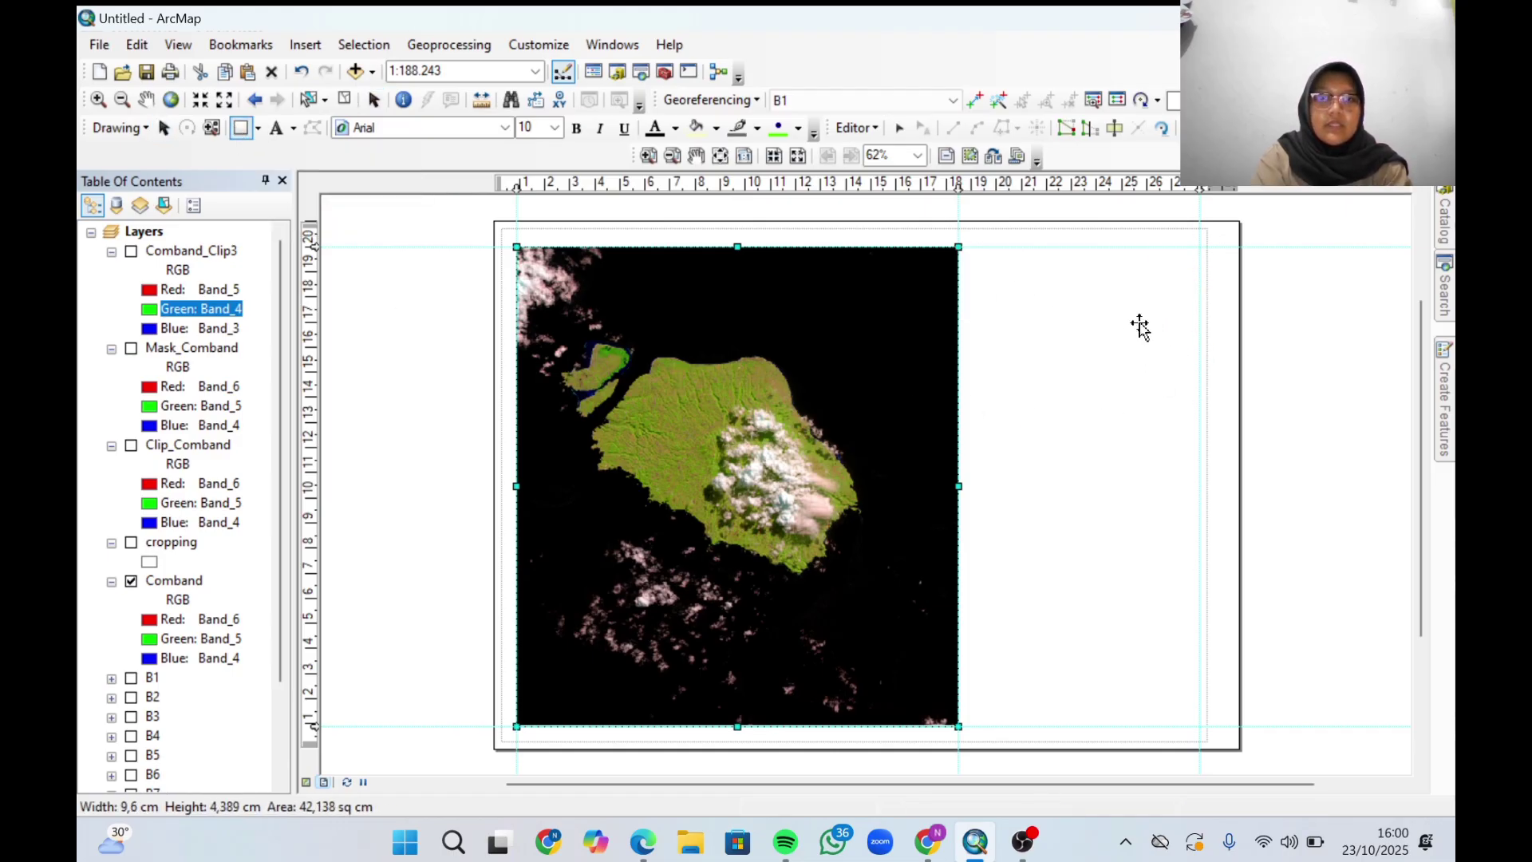
right_click(1085, 317)
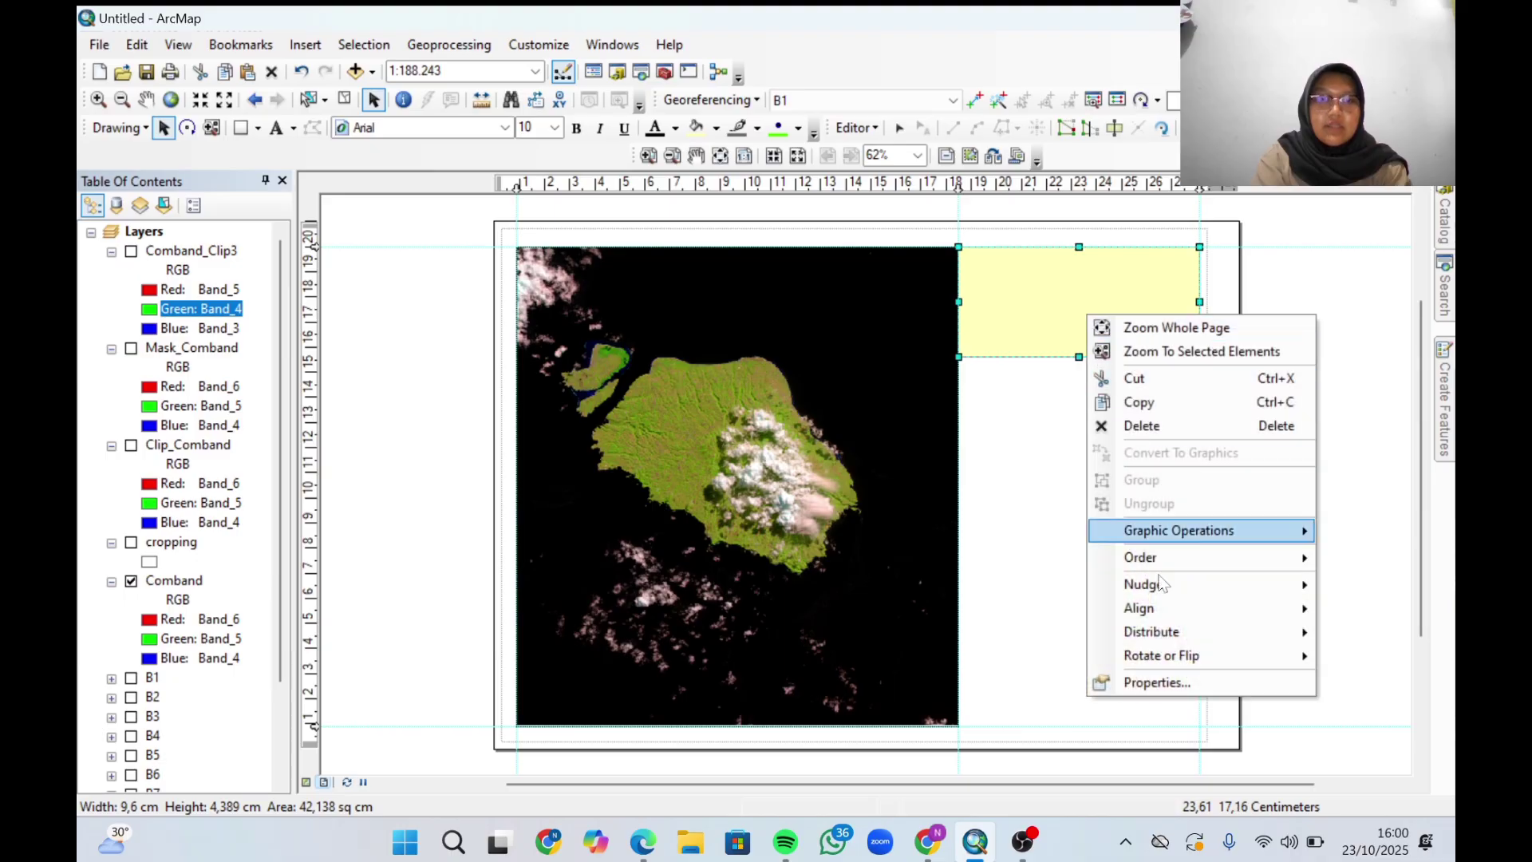
left_click(1189, 680)
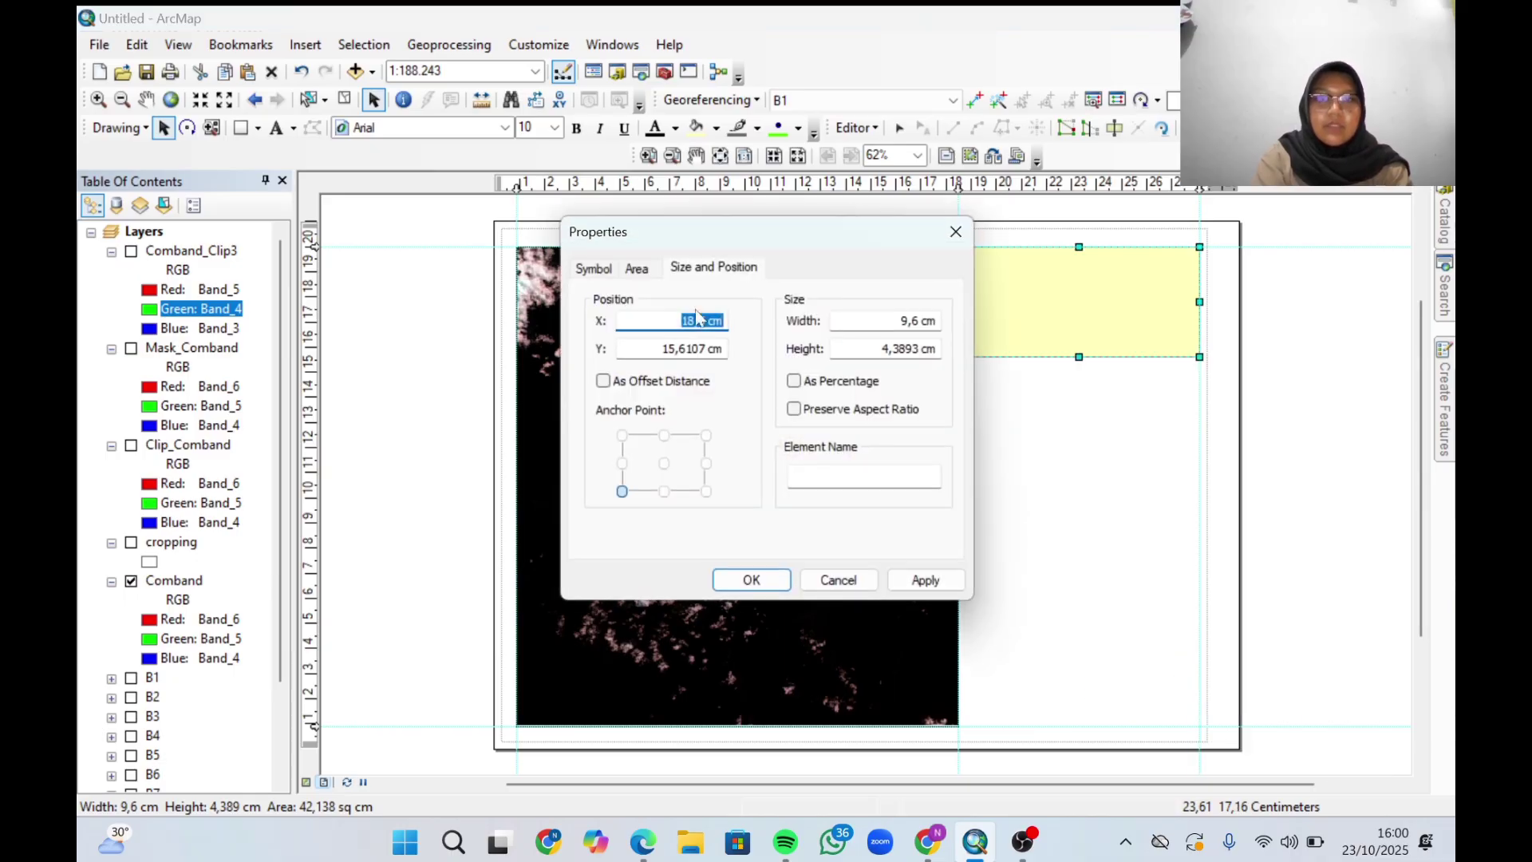
left_click(593, 269)
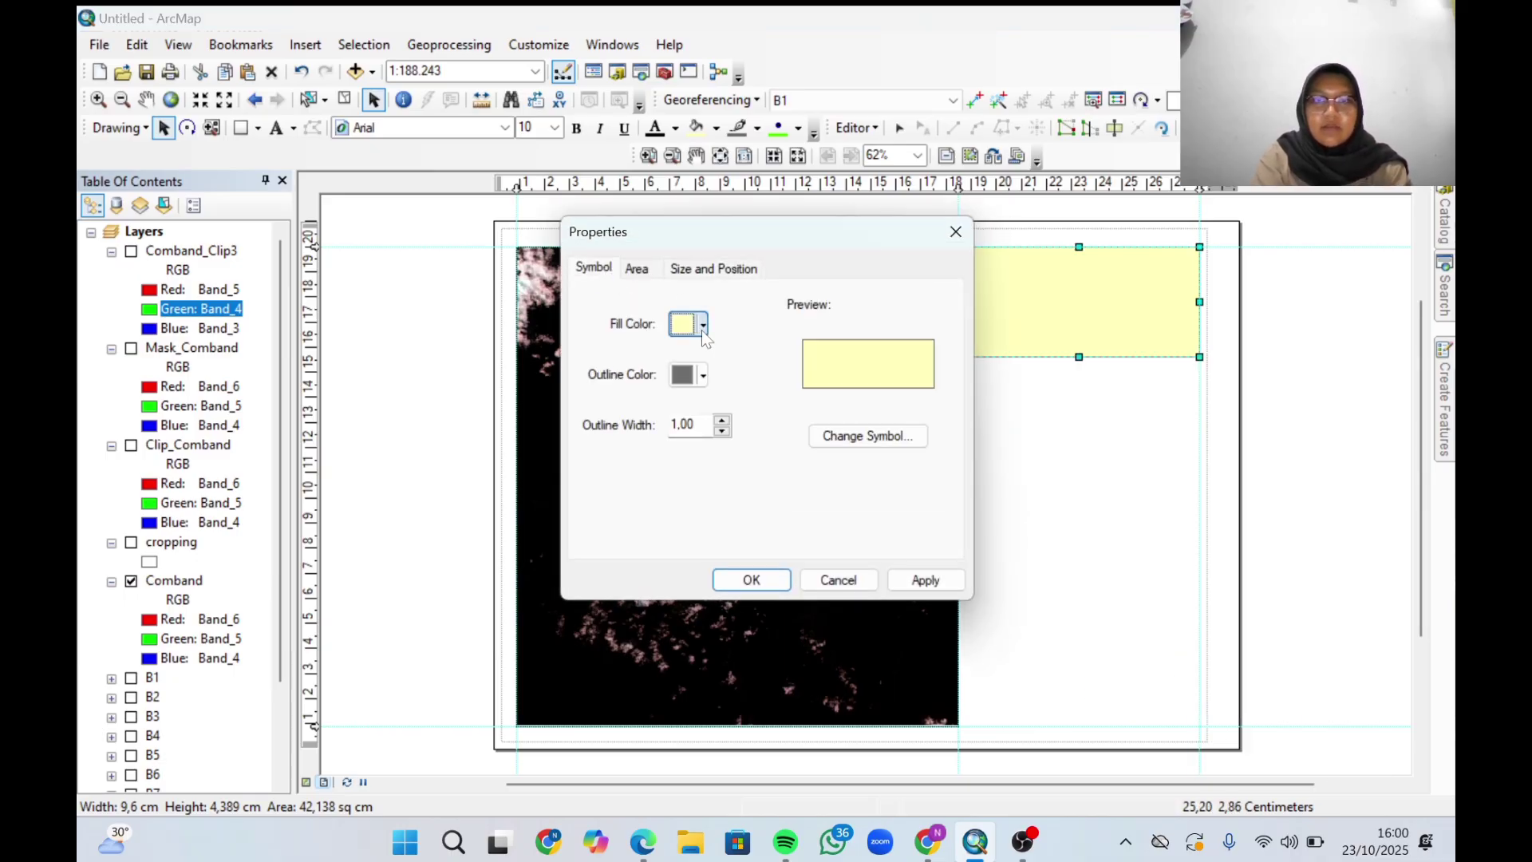
left_click(702, 325)
left_click(638, 355)
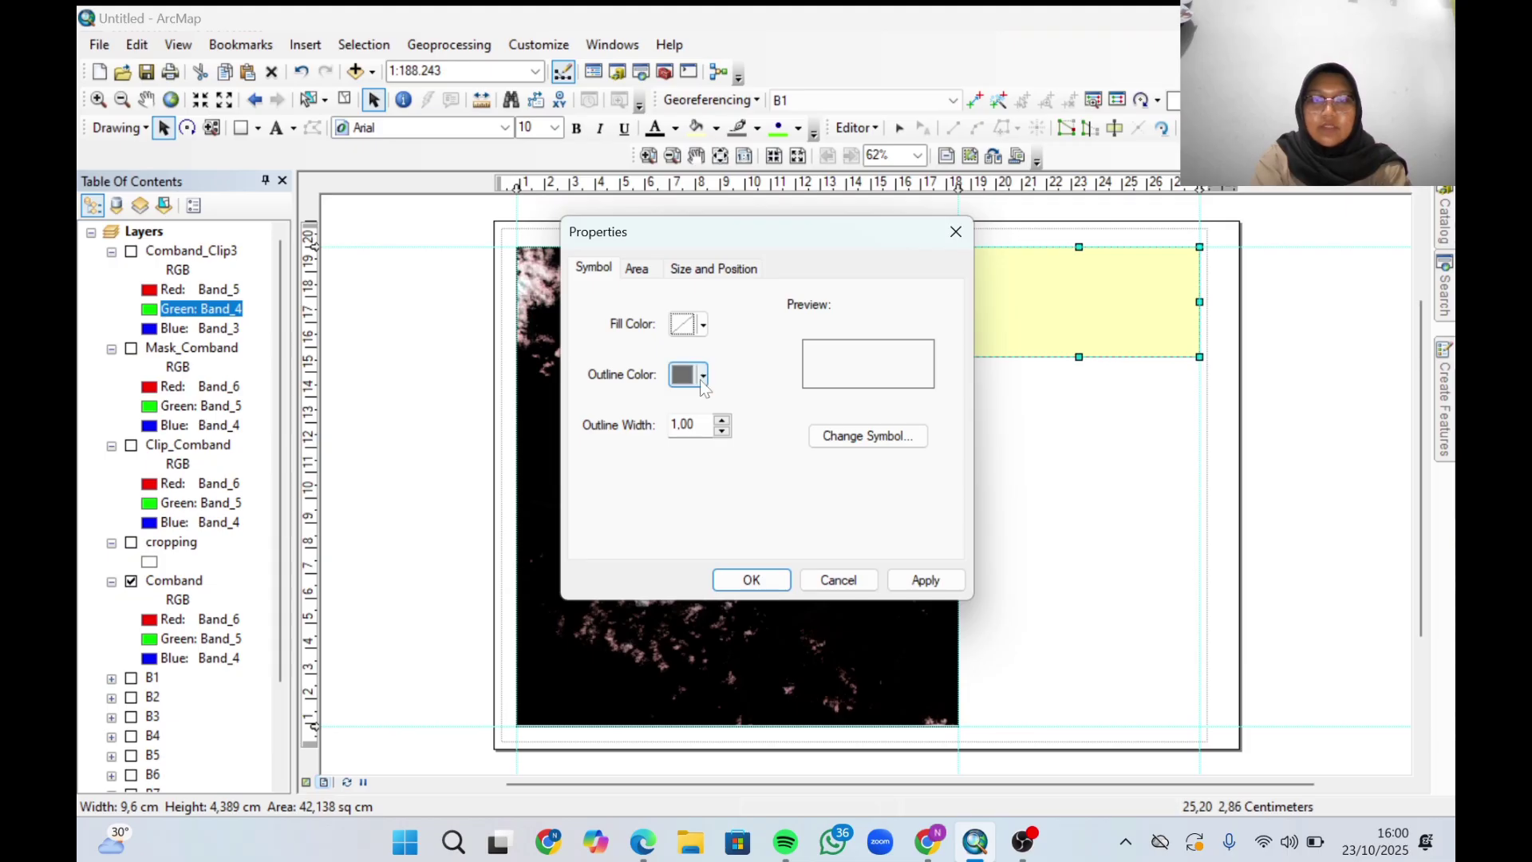
left_click(703, 377)
left_click(485, 607)
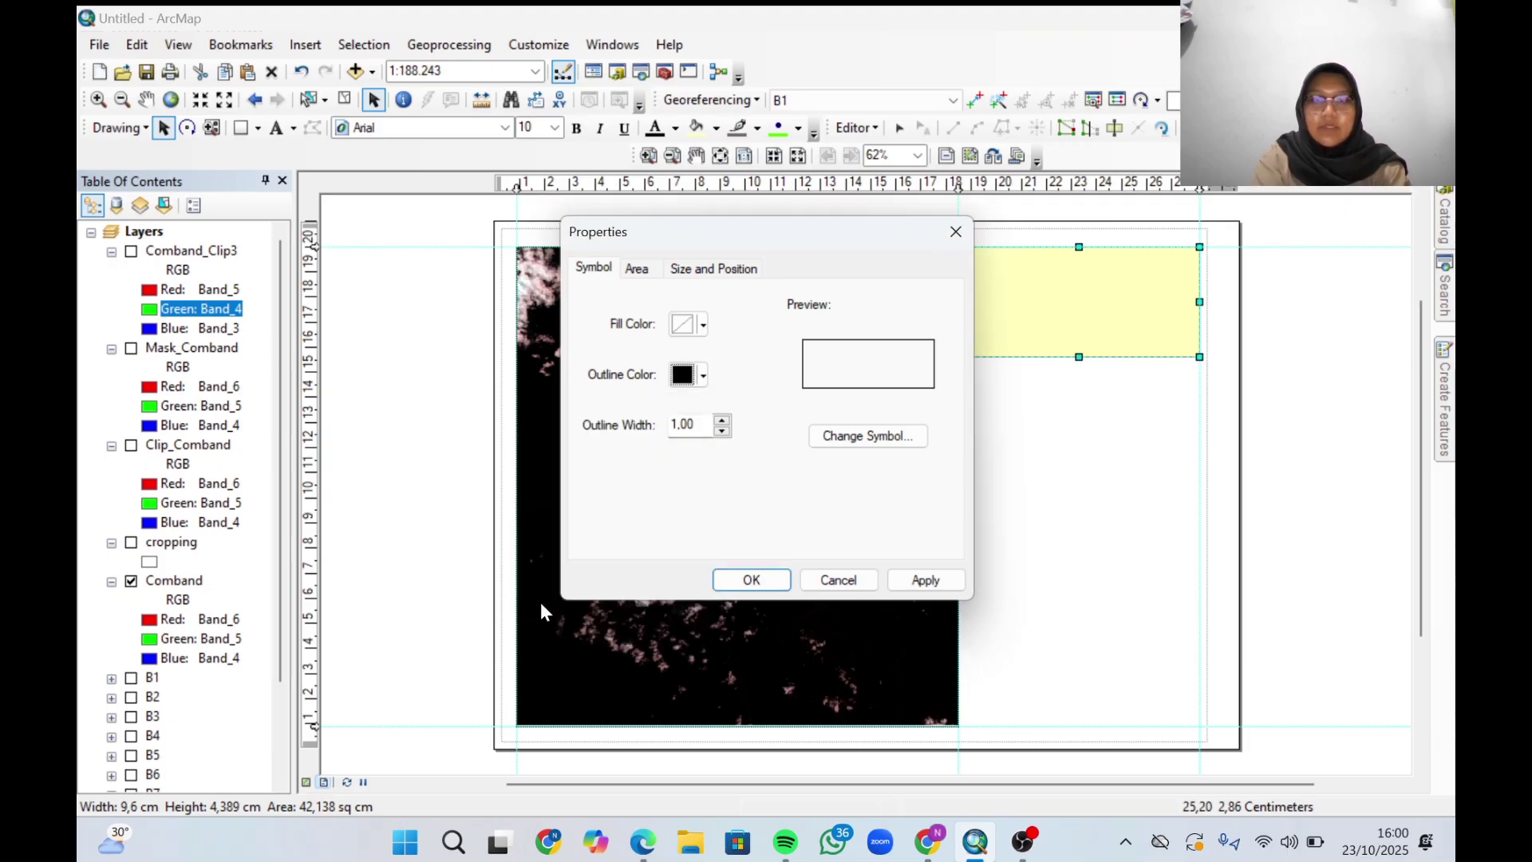
left_click(925, 580)
left_click(834, 578)
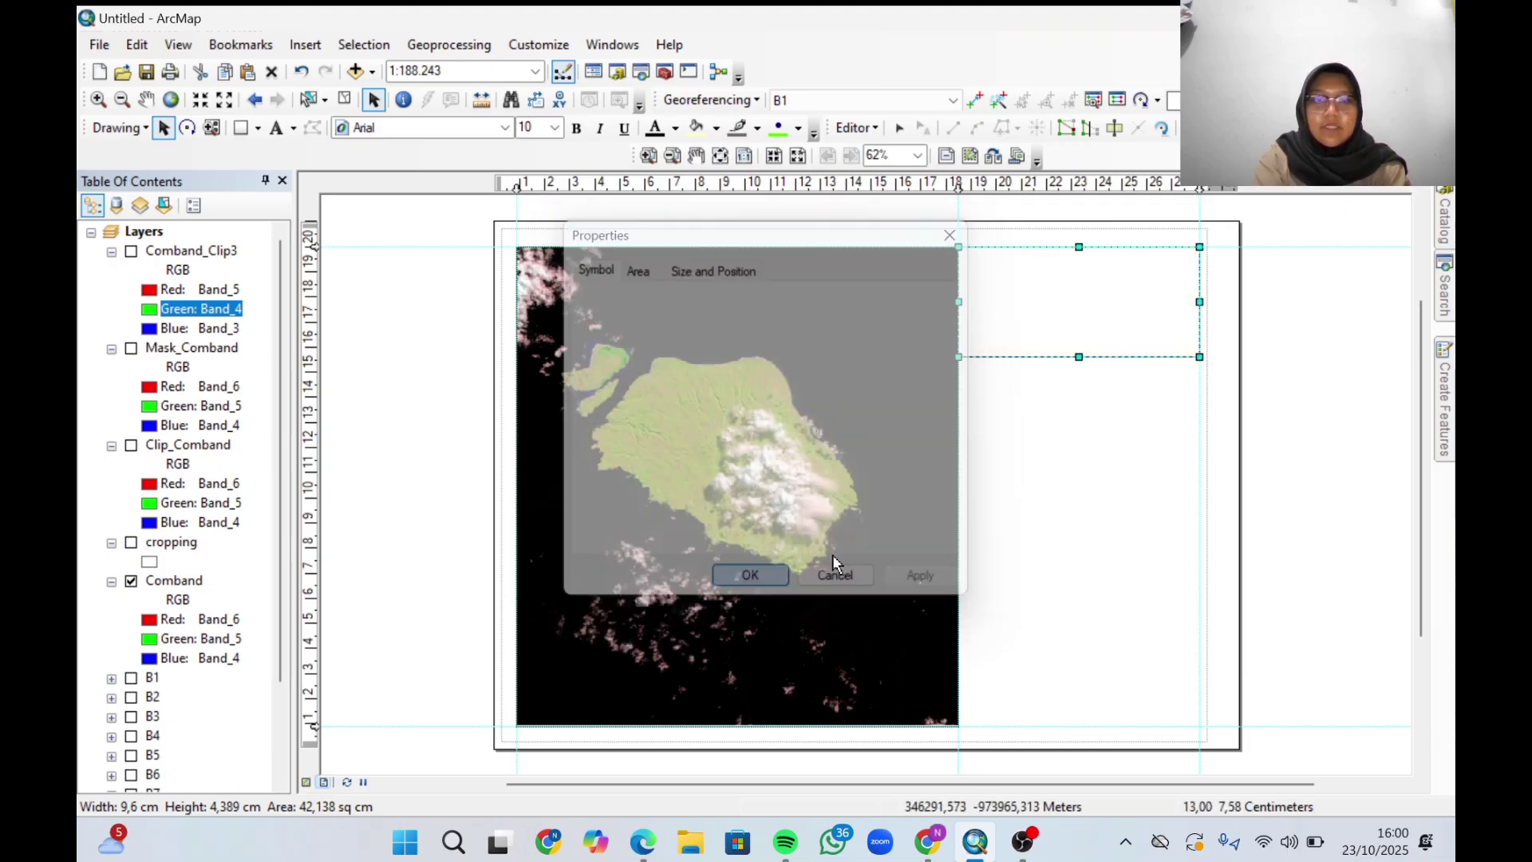
Add more unfilled rectangles below the first to form a column of five stacked boxes beside the data frame.
left_click(240, 129)
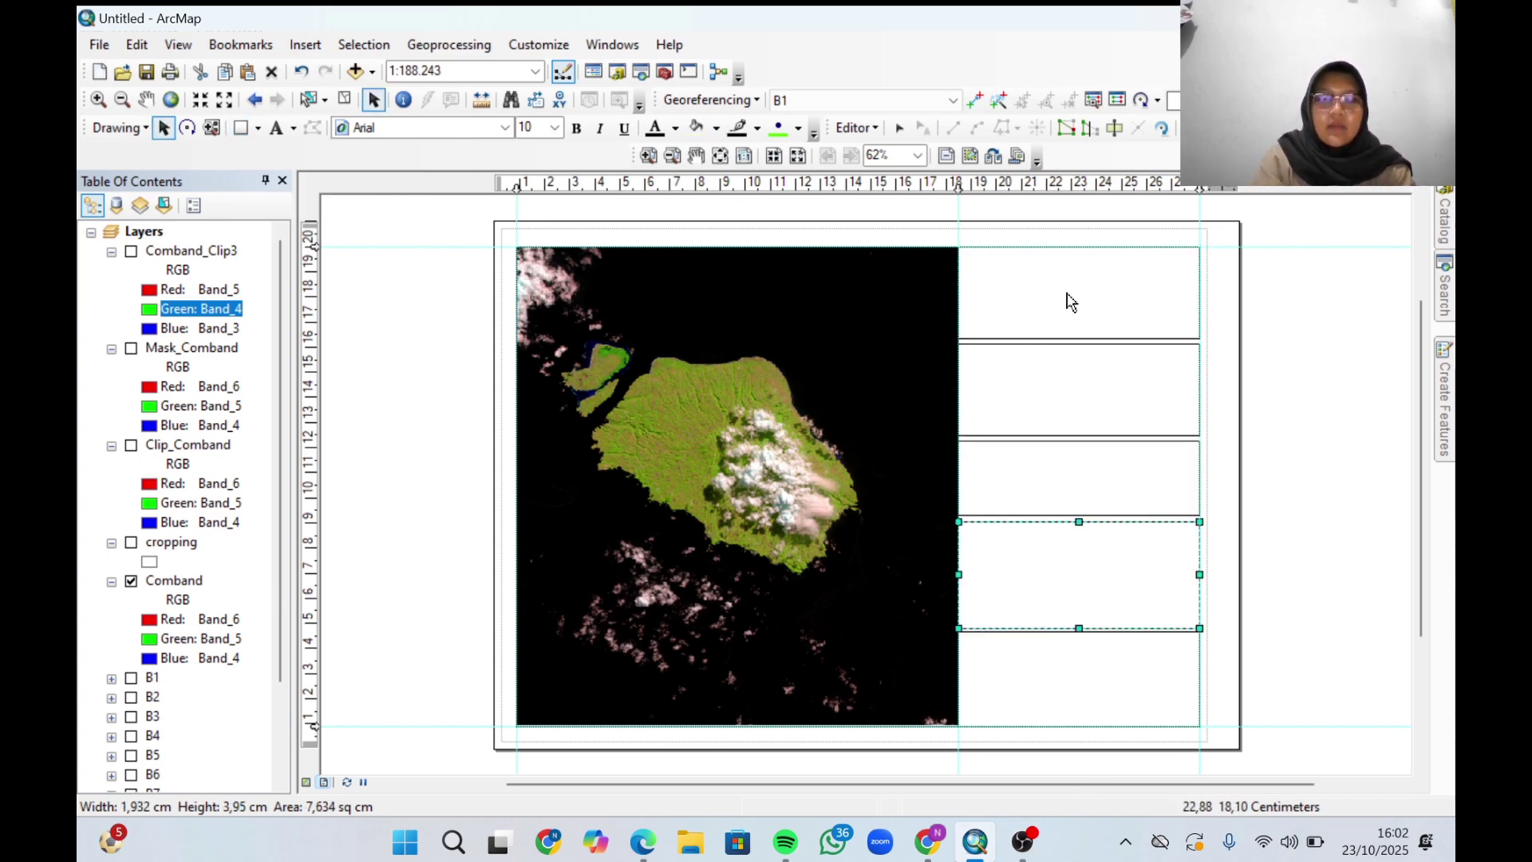
left_click(1071, 298)
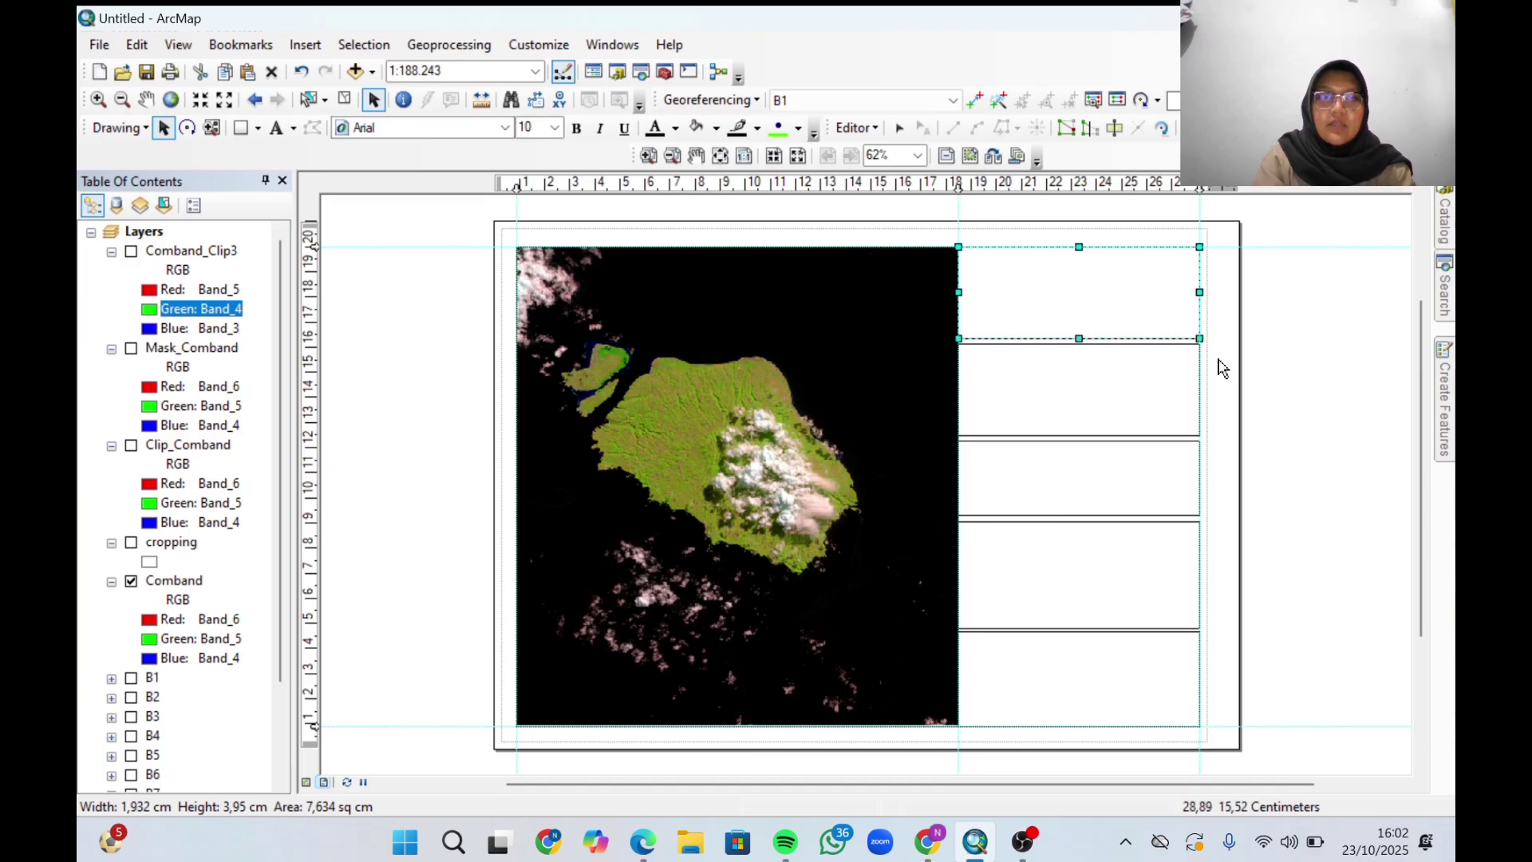
left_click(1259, 371)
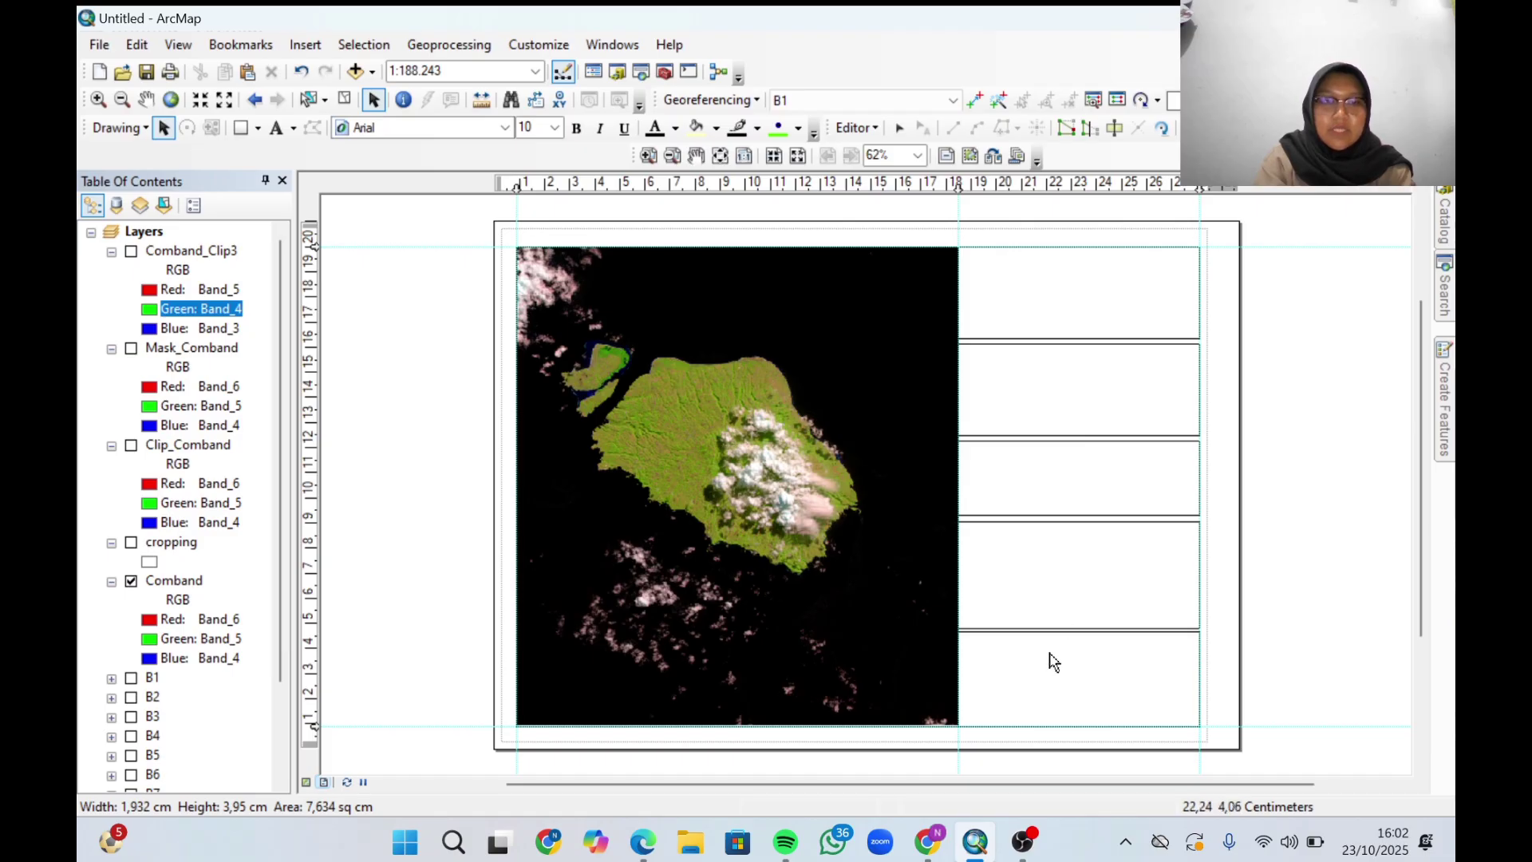
left_click(1086, 700)
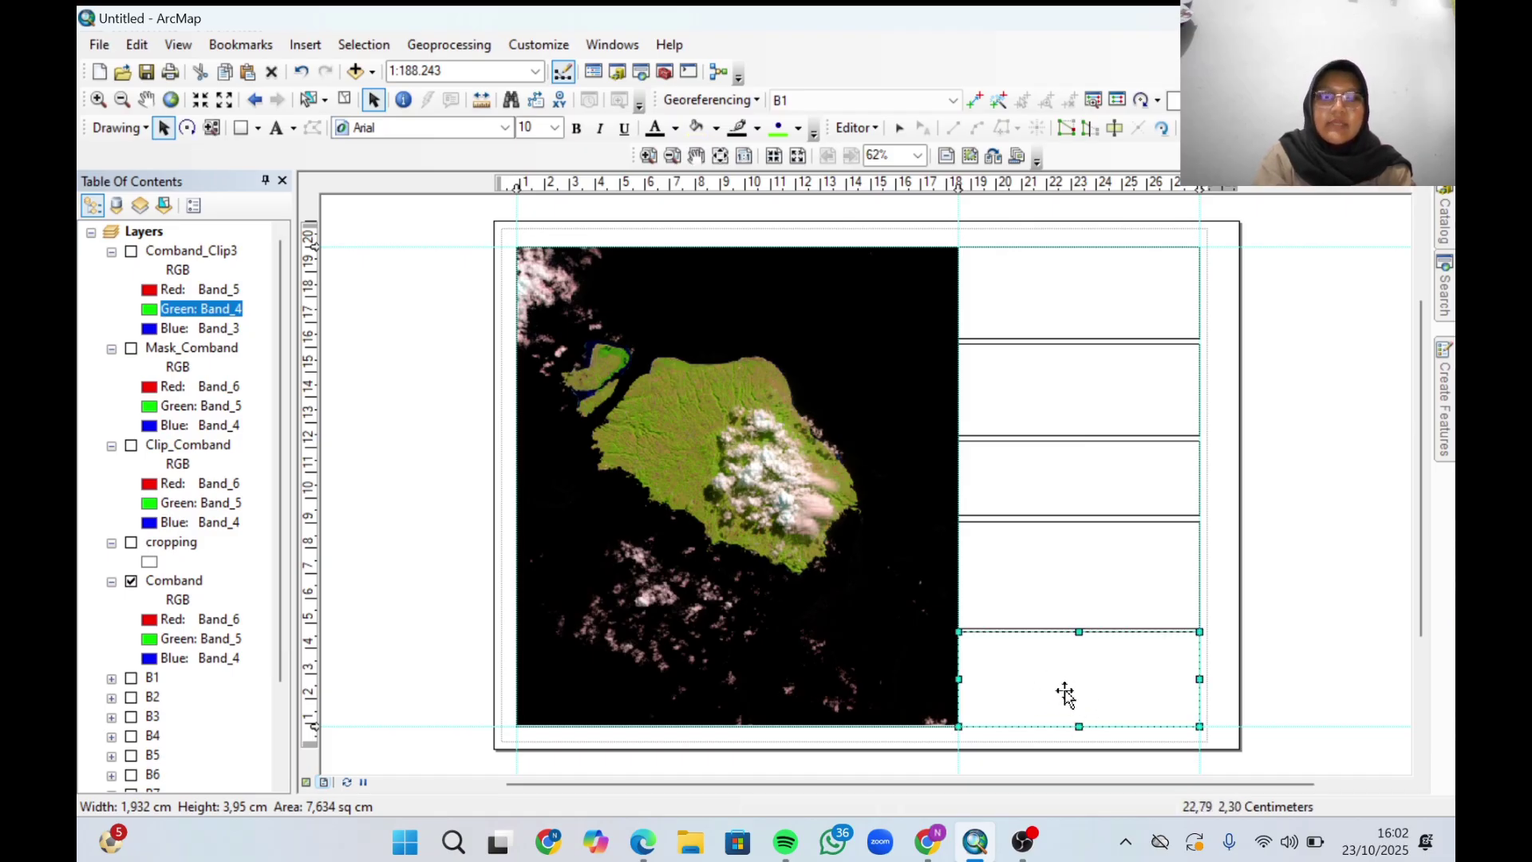